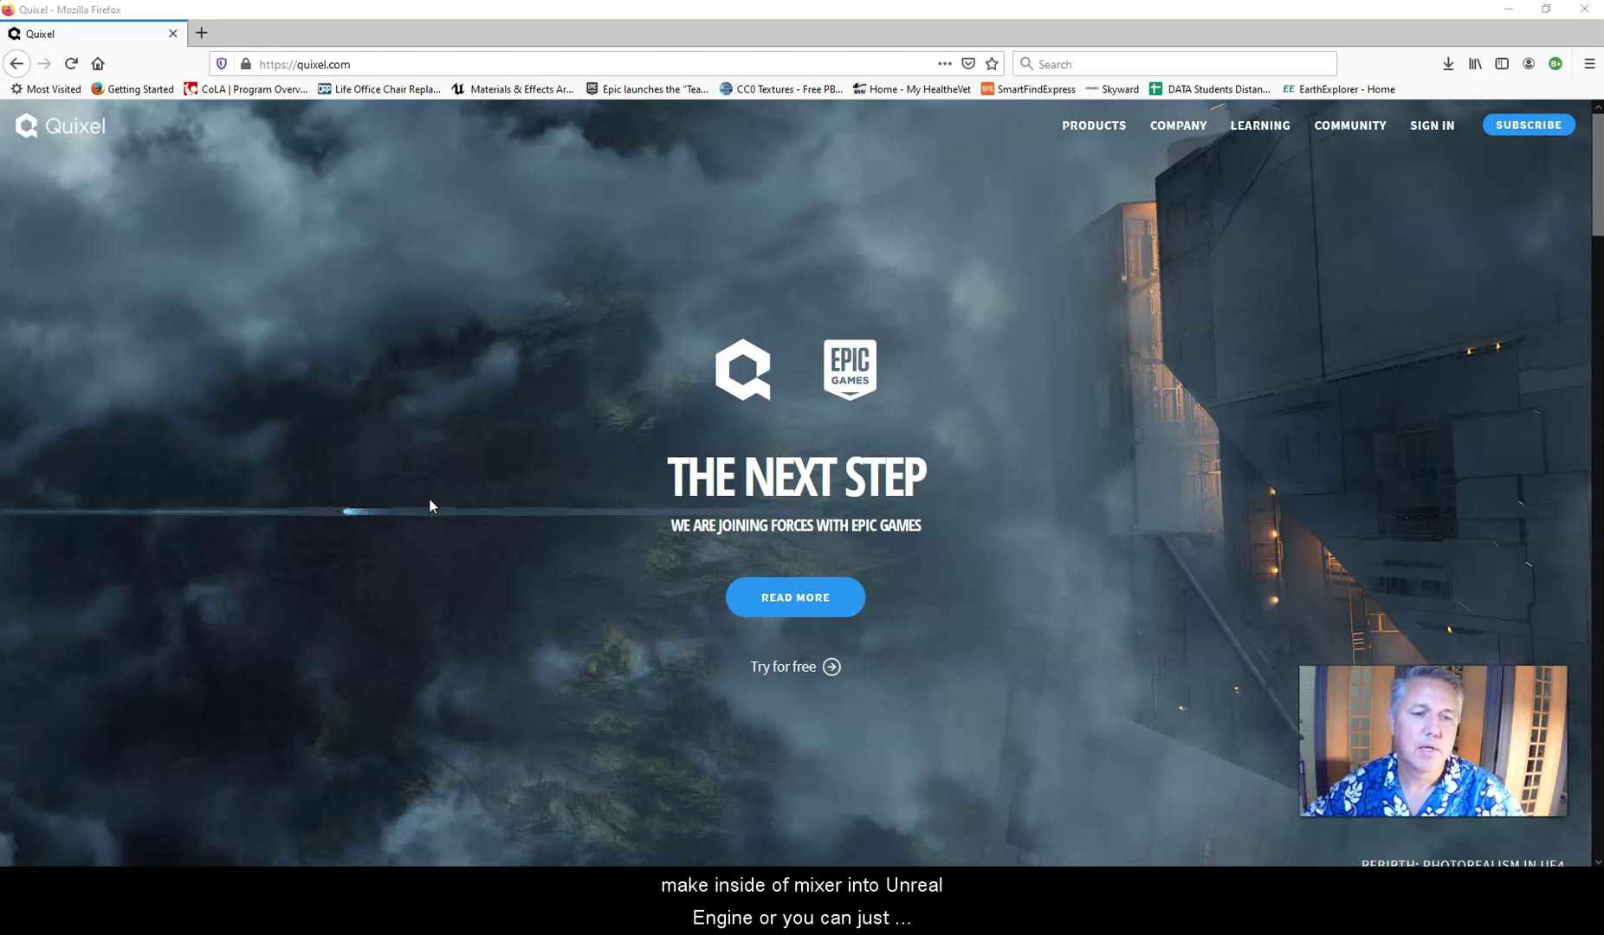
Look through the Quixel home page, including its product overview, the featured movies and games, and the latest blog articles.
left_click(629, 448)
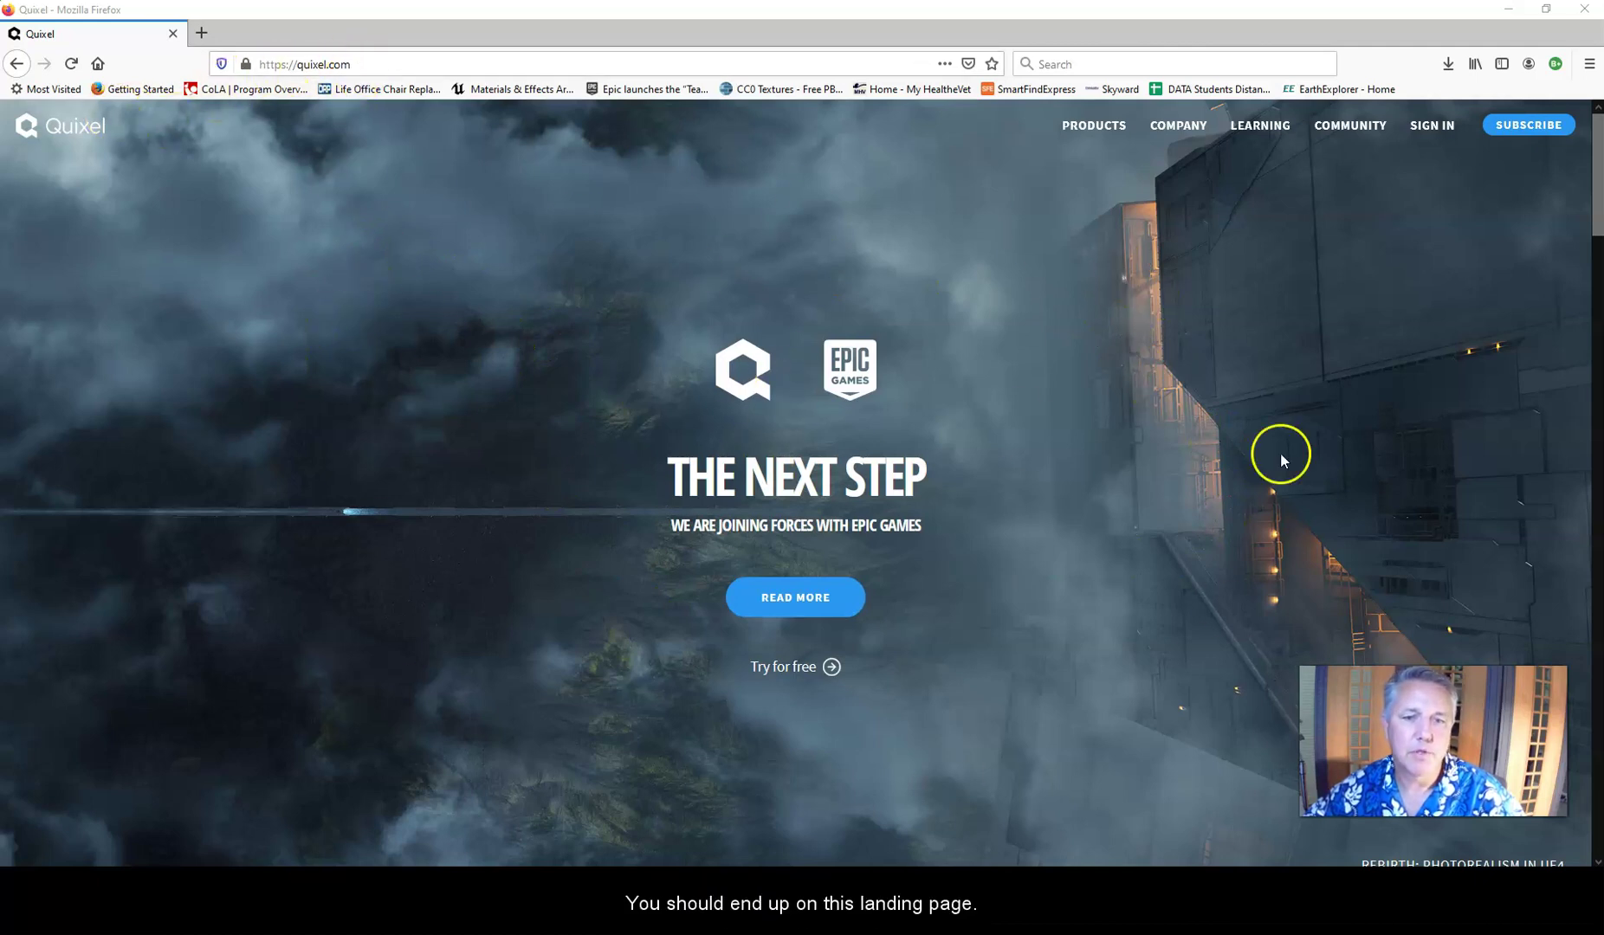
scroll(588, 455, "down", 6)
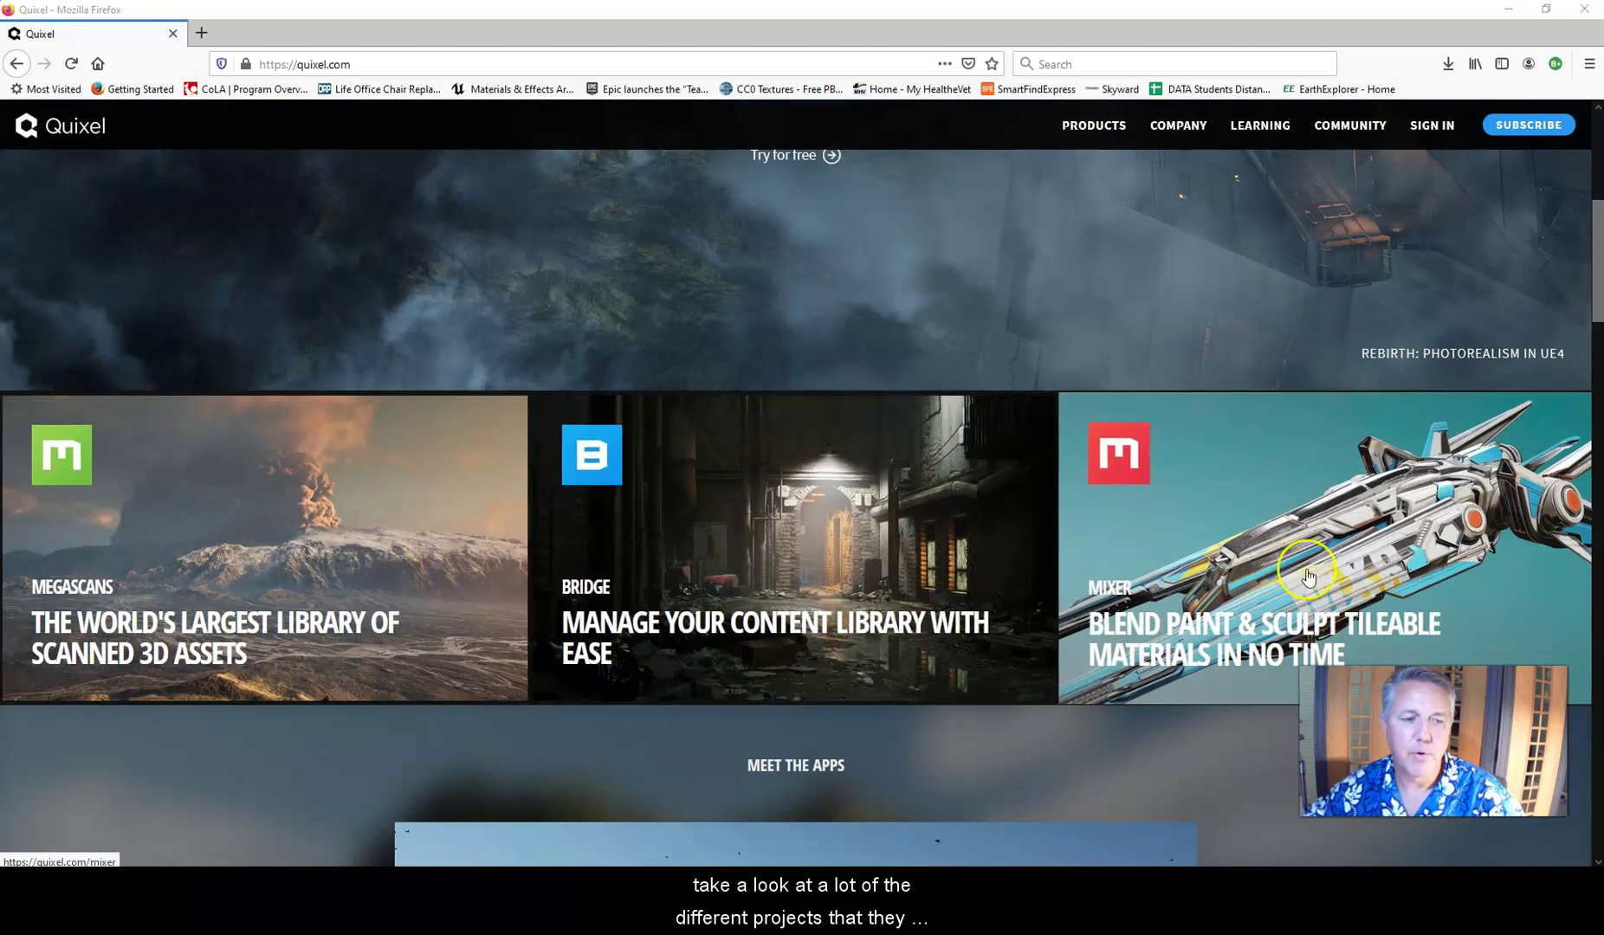
scroll(563, 565, "down", 1)
scroll(563, 565, "down", 2)
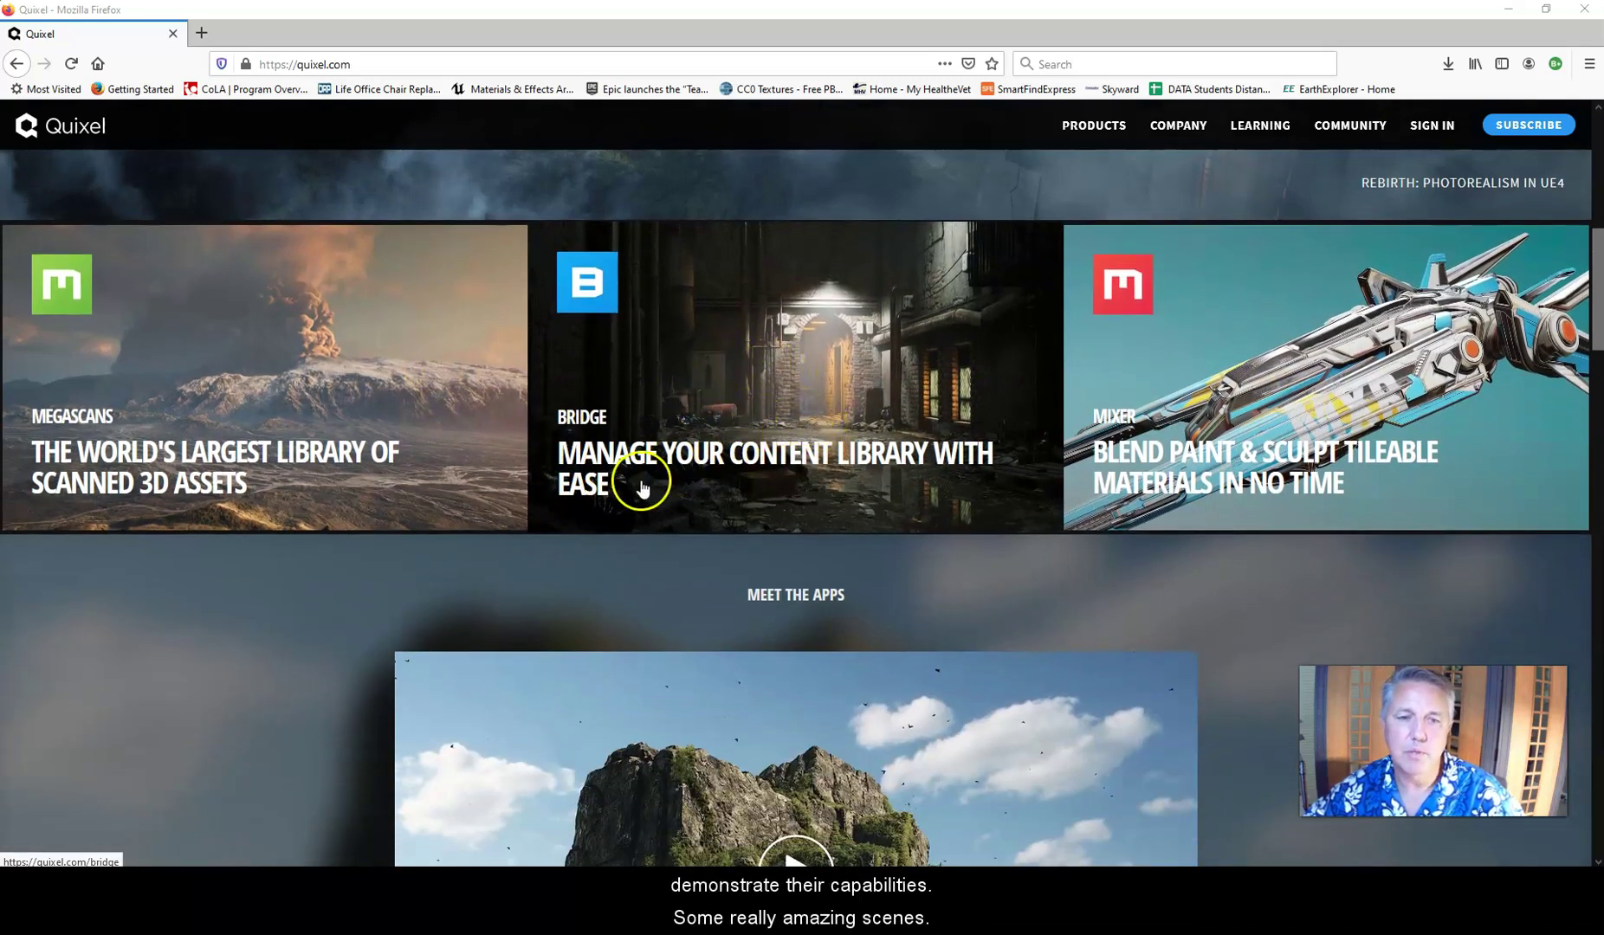
scroll(642, 489, "down", 5)
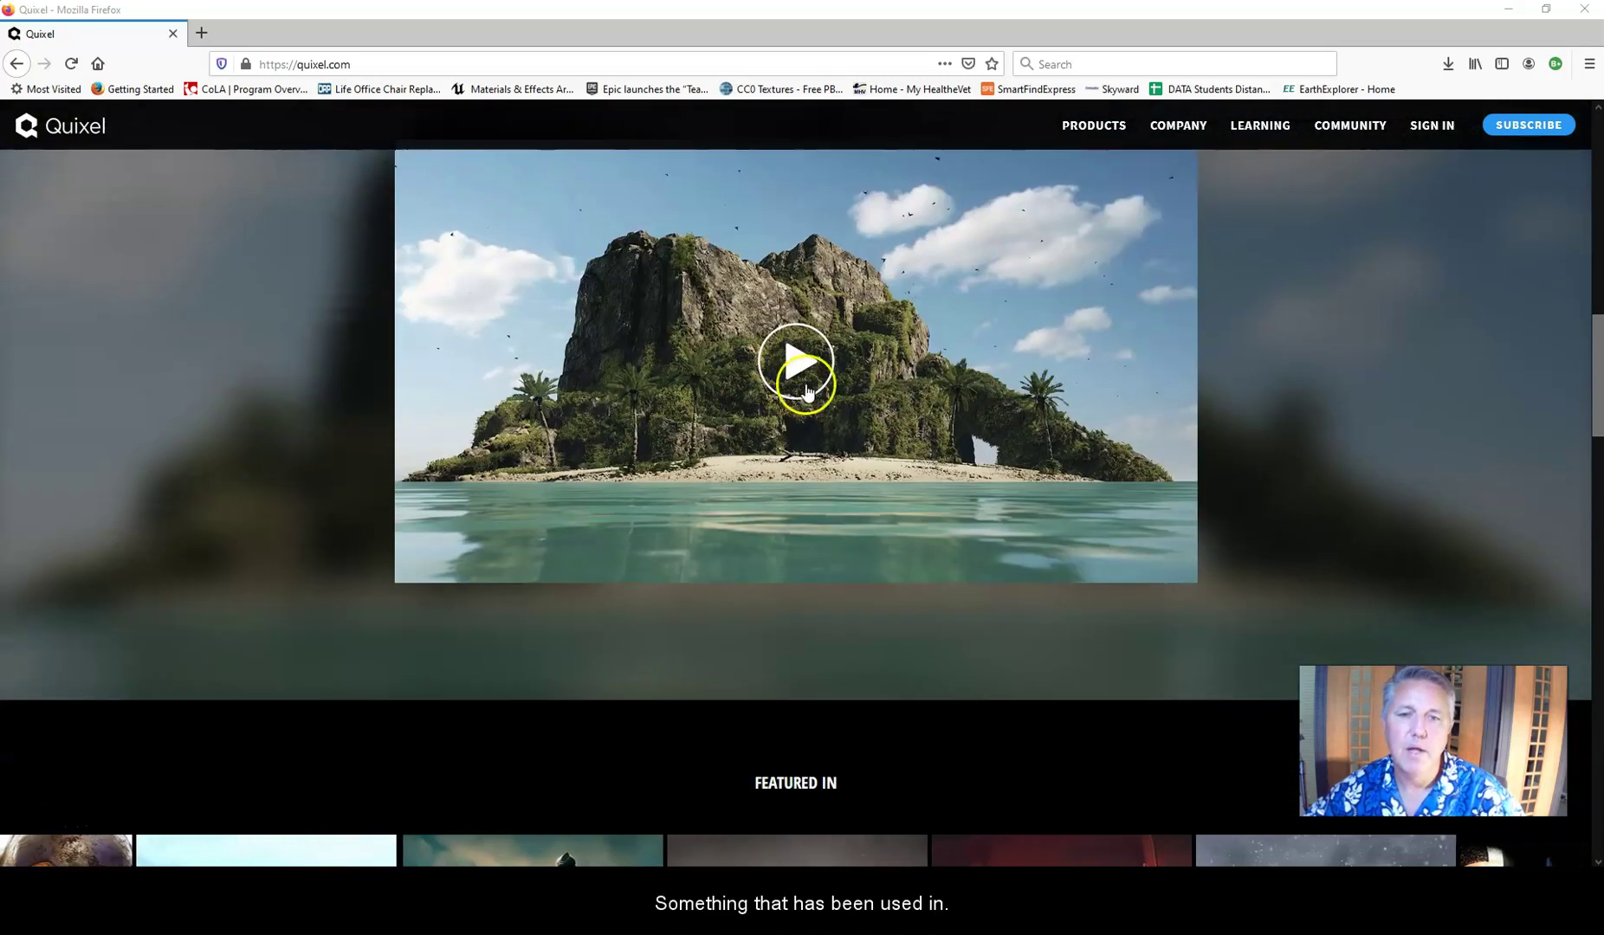
scroll(505, 439, "down", 2)
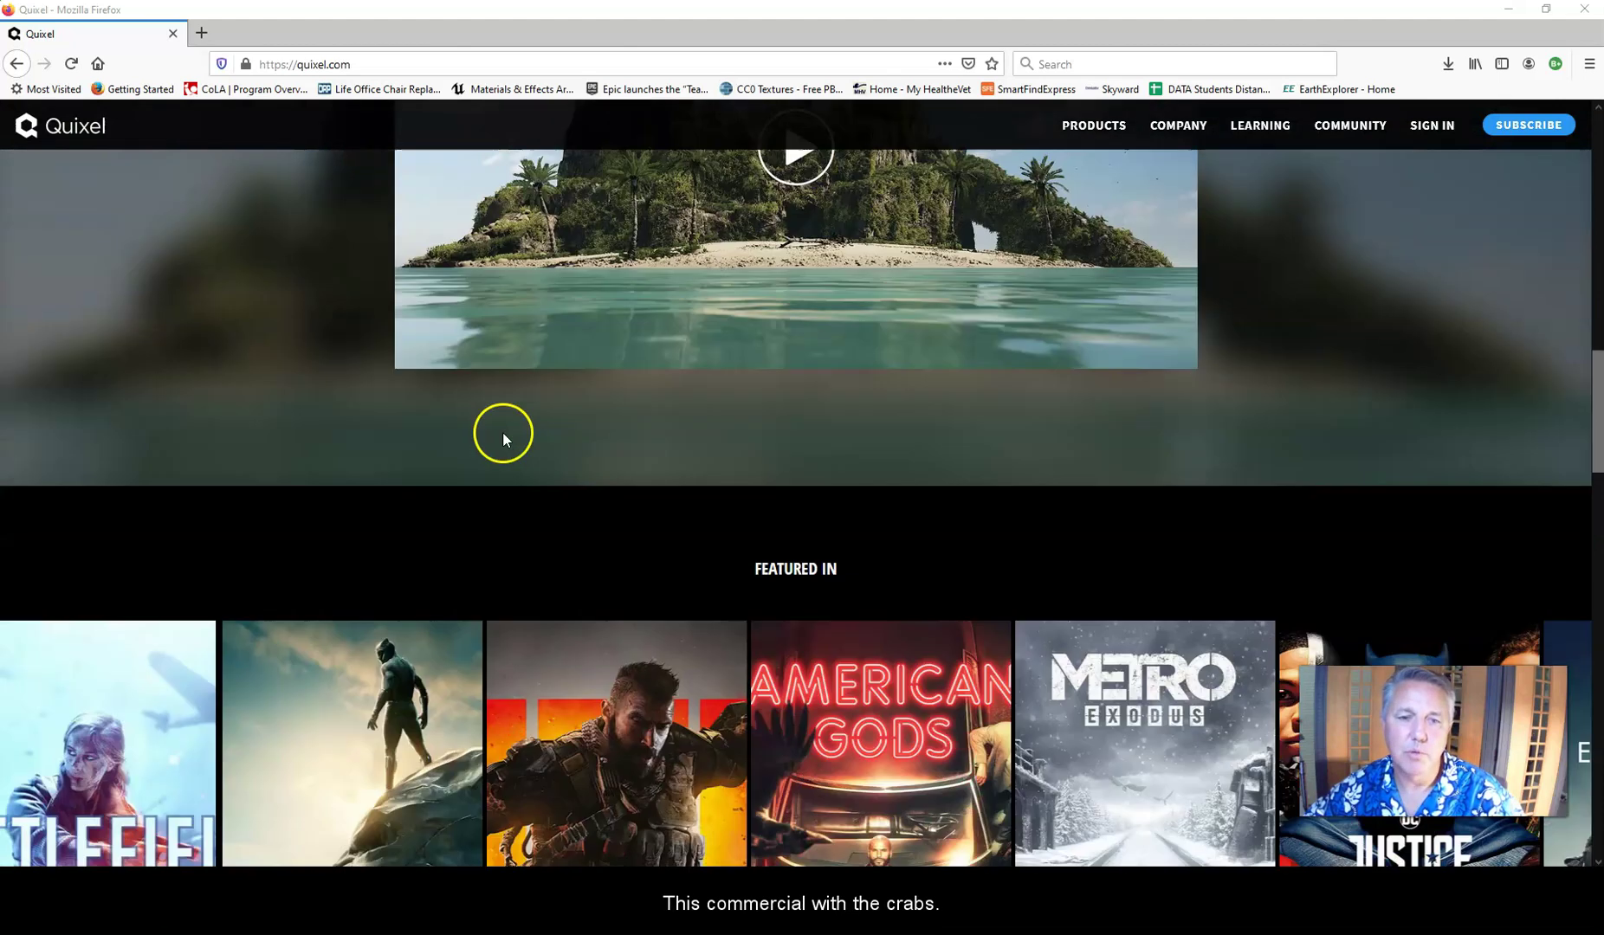
scroll(501, 433, "down", 3)
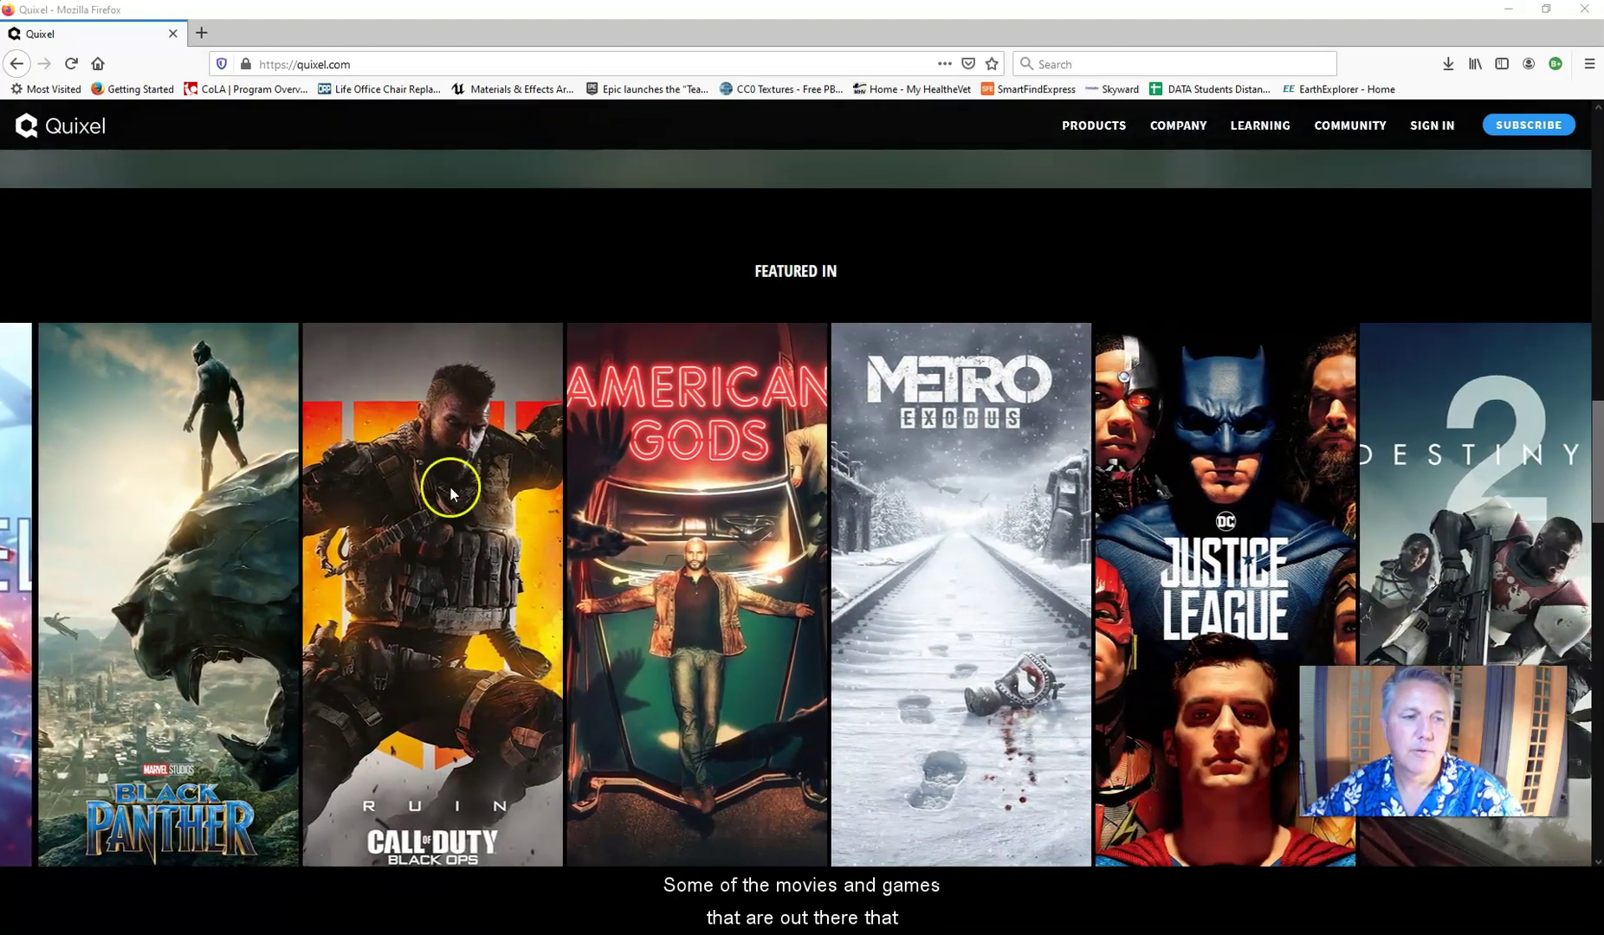
scroll(1078, 426, "down", 2)
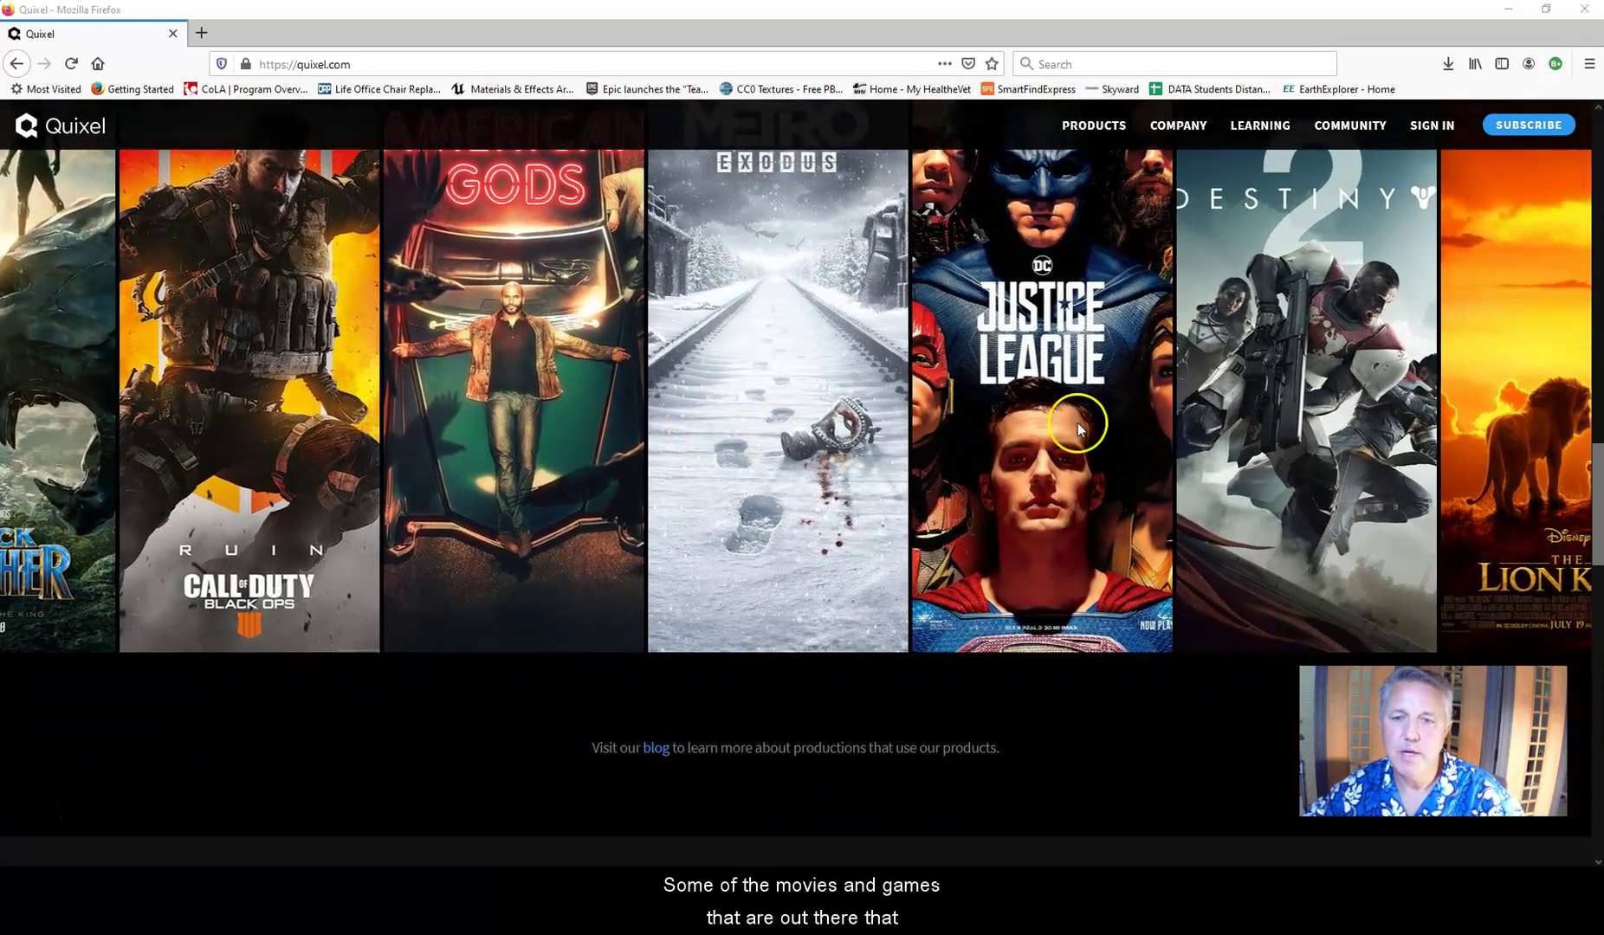
scroll(771, 422, "up", 1)
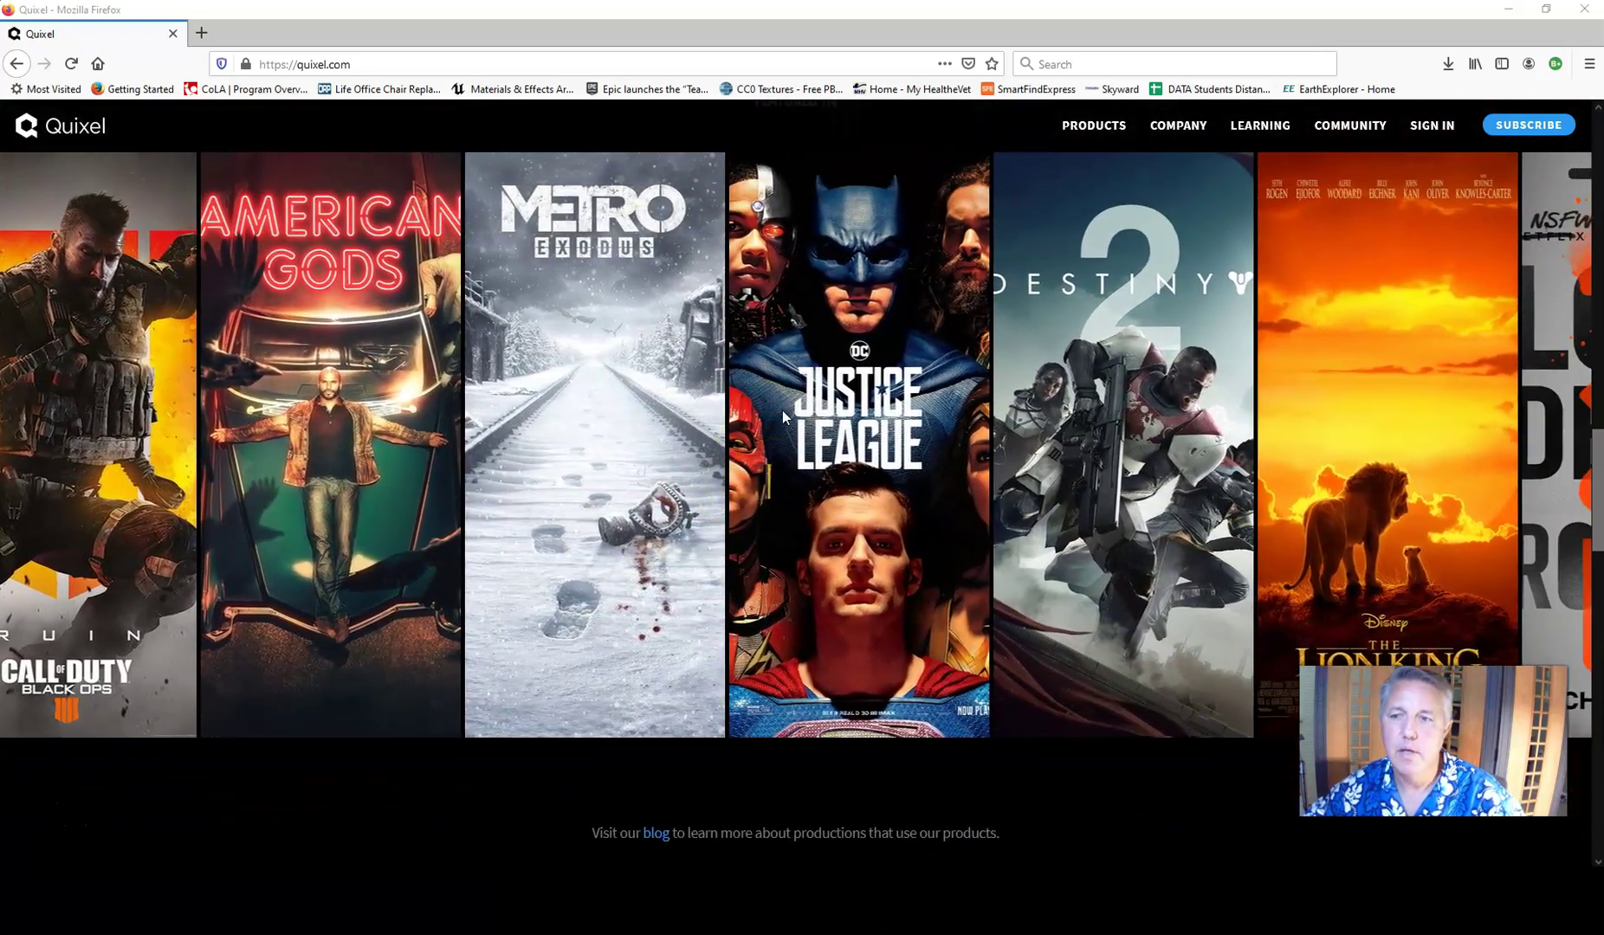
scroll(758, 403, "down", 4)
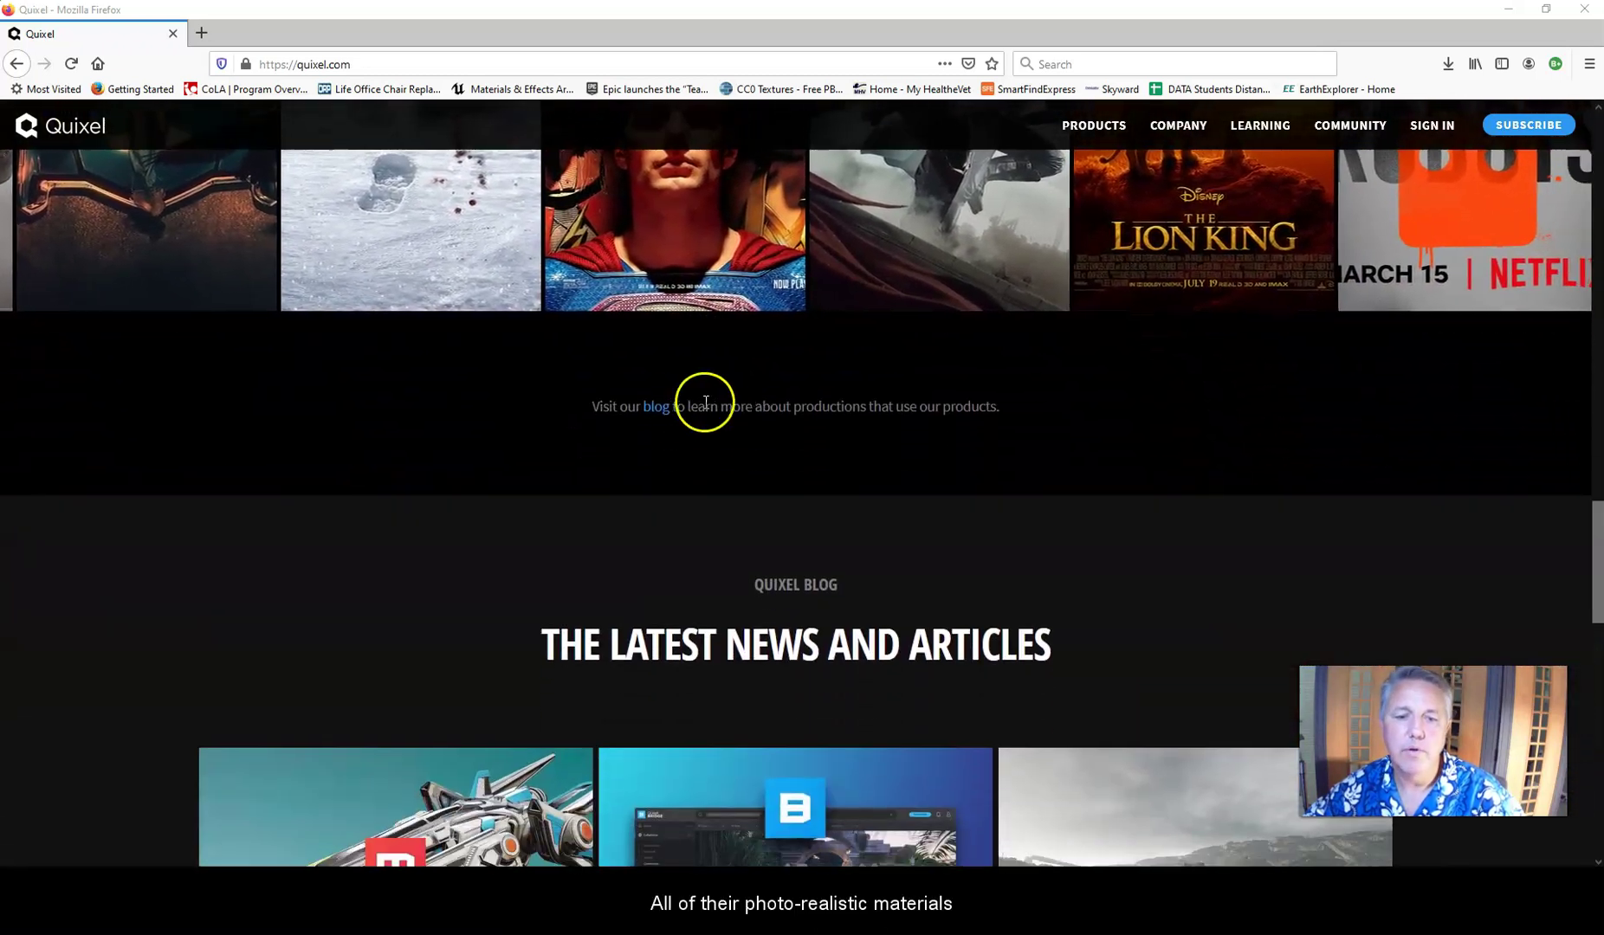
scroll(706, 403, "down", 3)
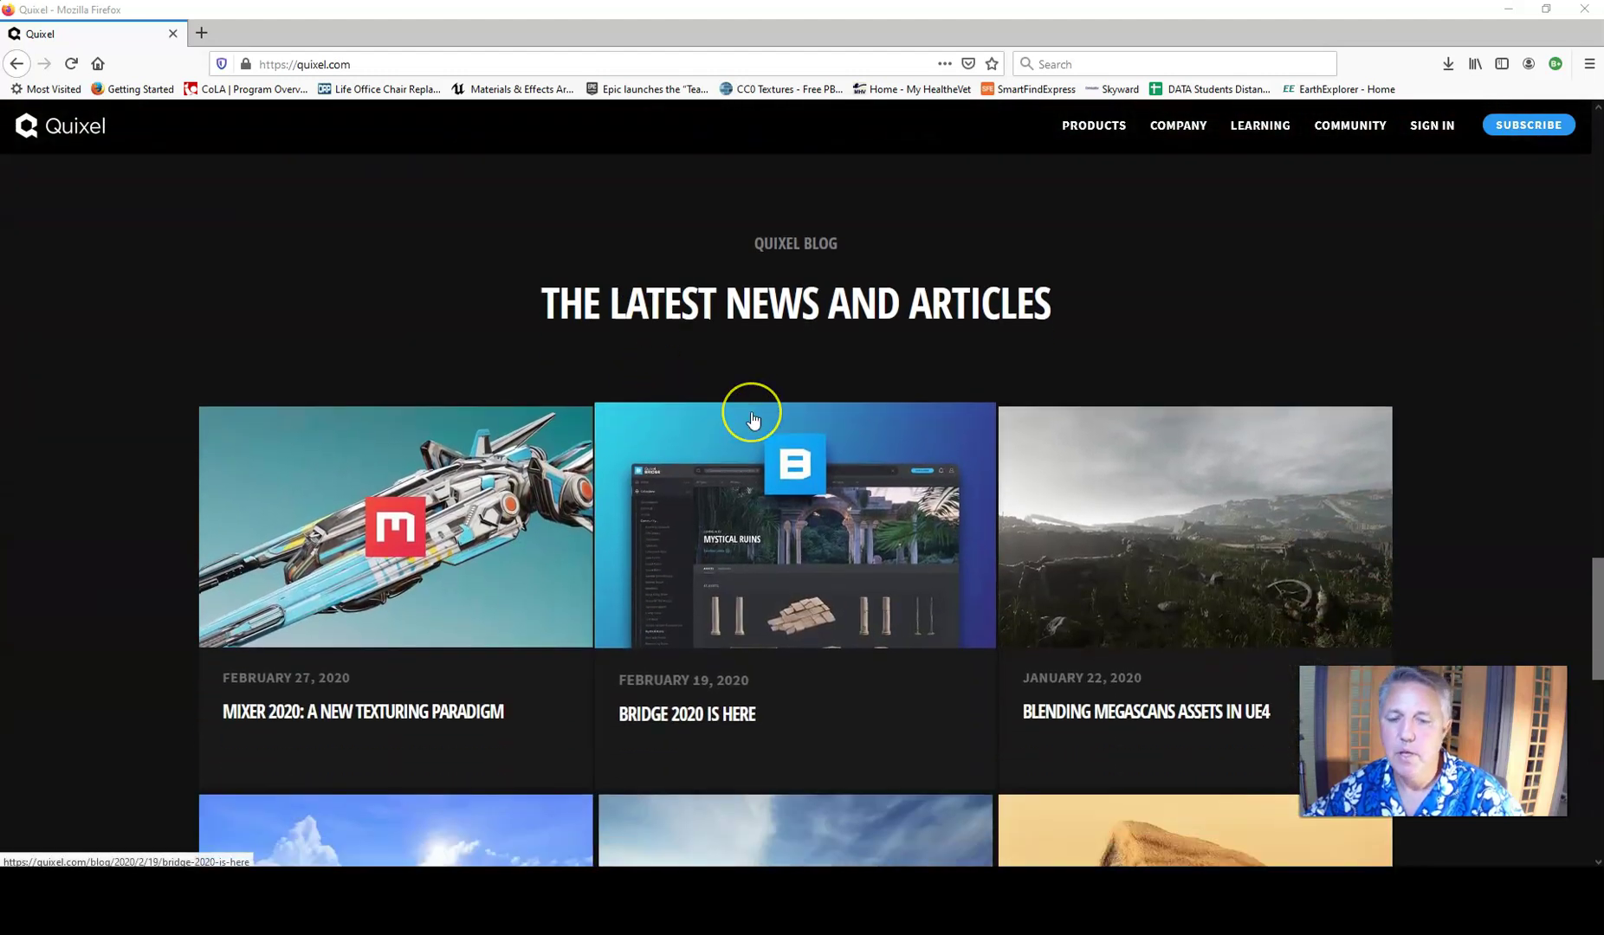
scroll(752, 421, "down", 3)
scroll(752, 421, "up", 10)
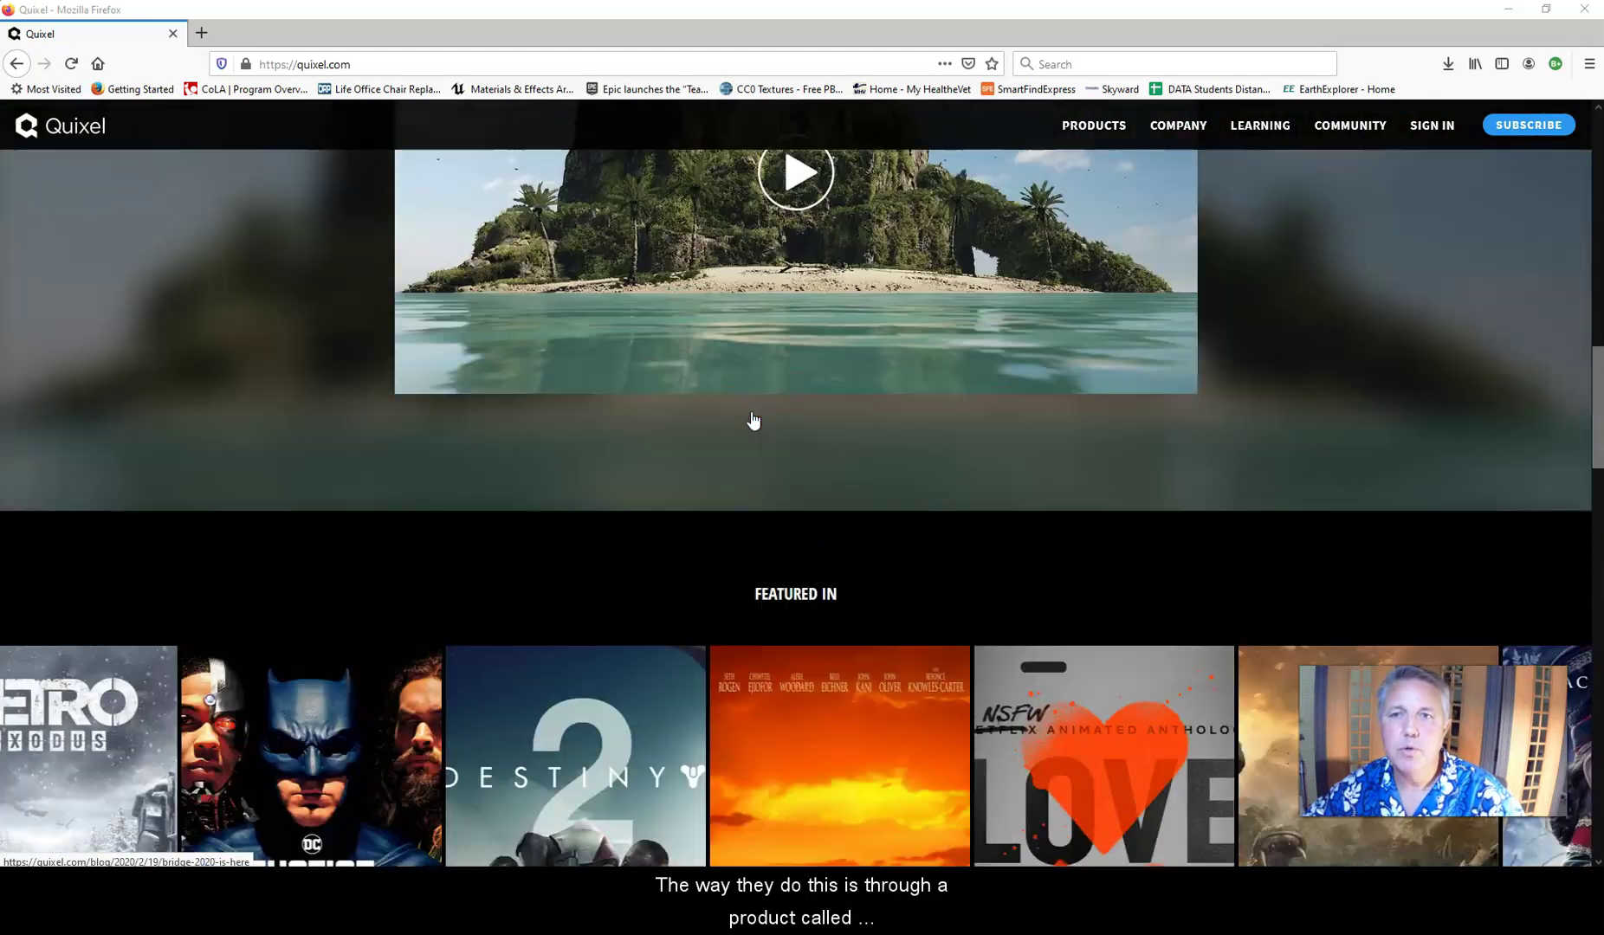
scroll(753, 416, "up", 15)
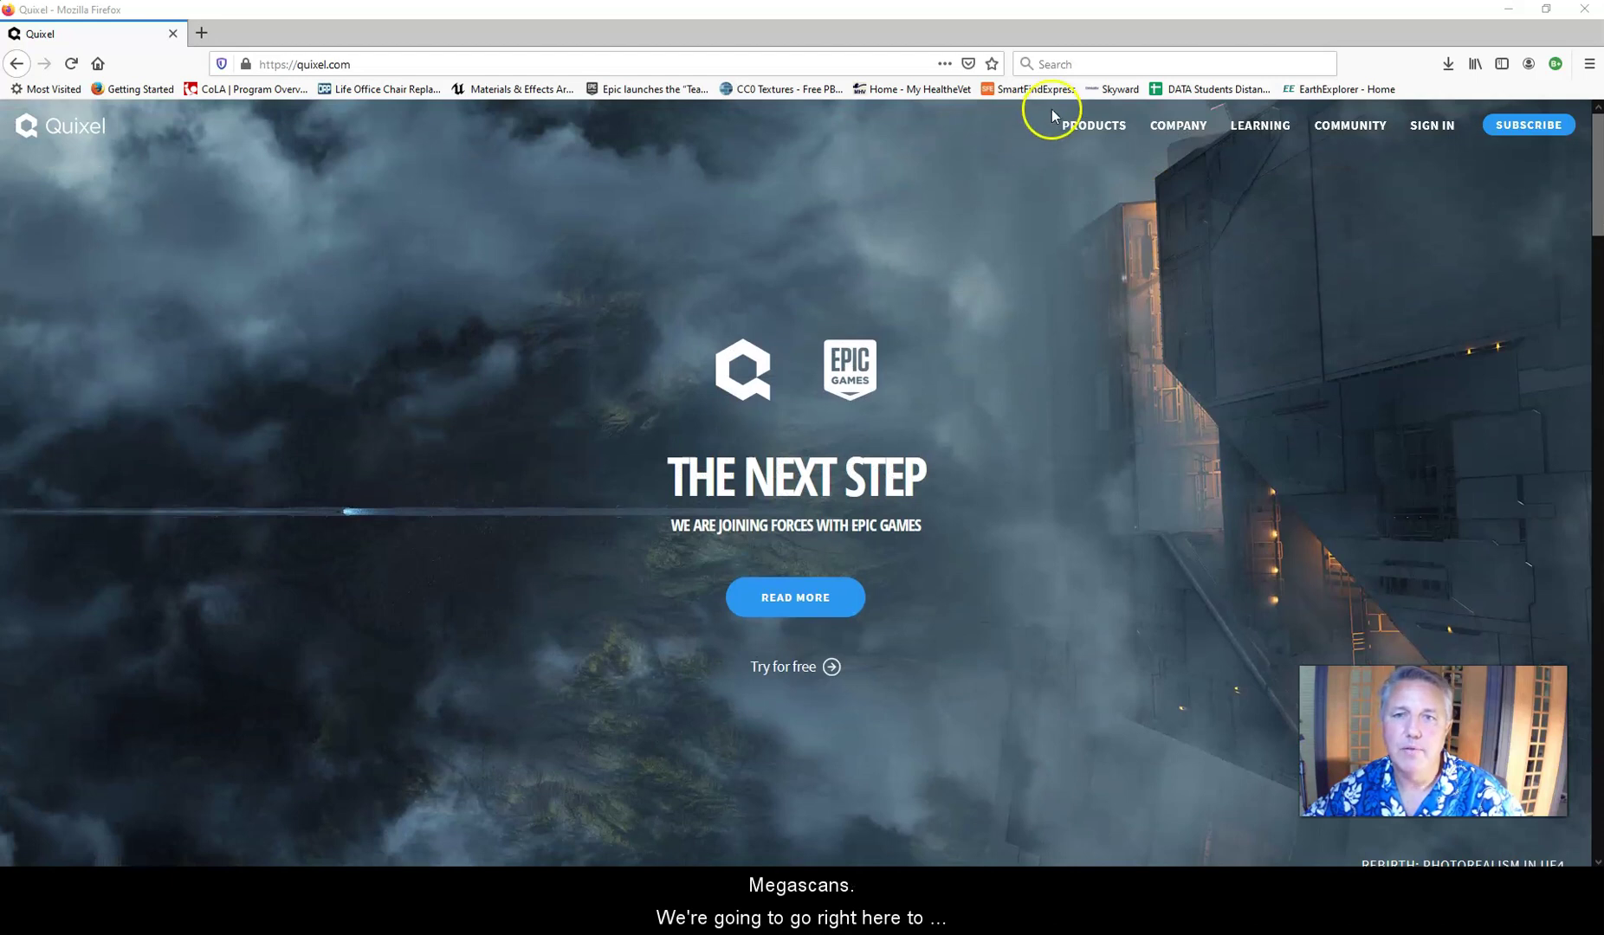
Go to the Megascans product page, open its asset library and look over the new surfaces and 3D models.
mouse_move(1092, 127)
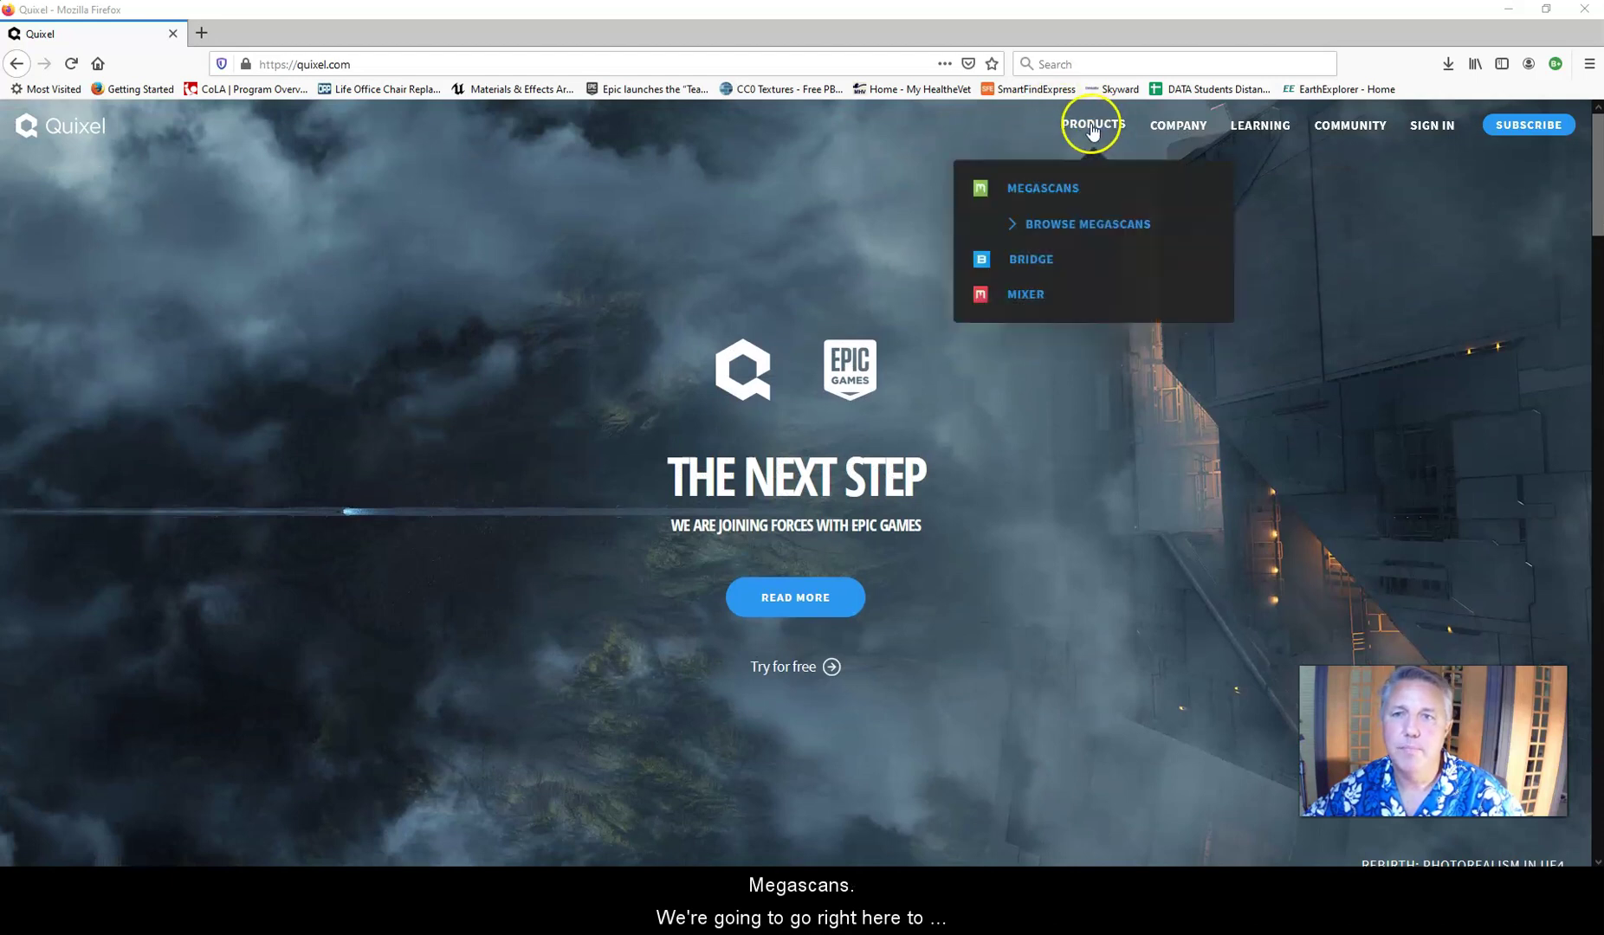
left_click(1053, 191)
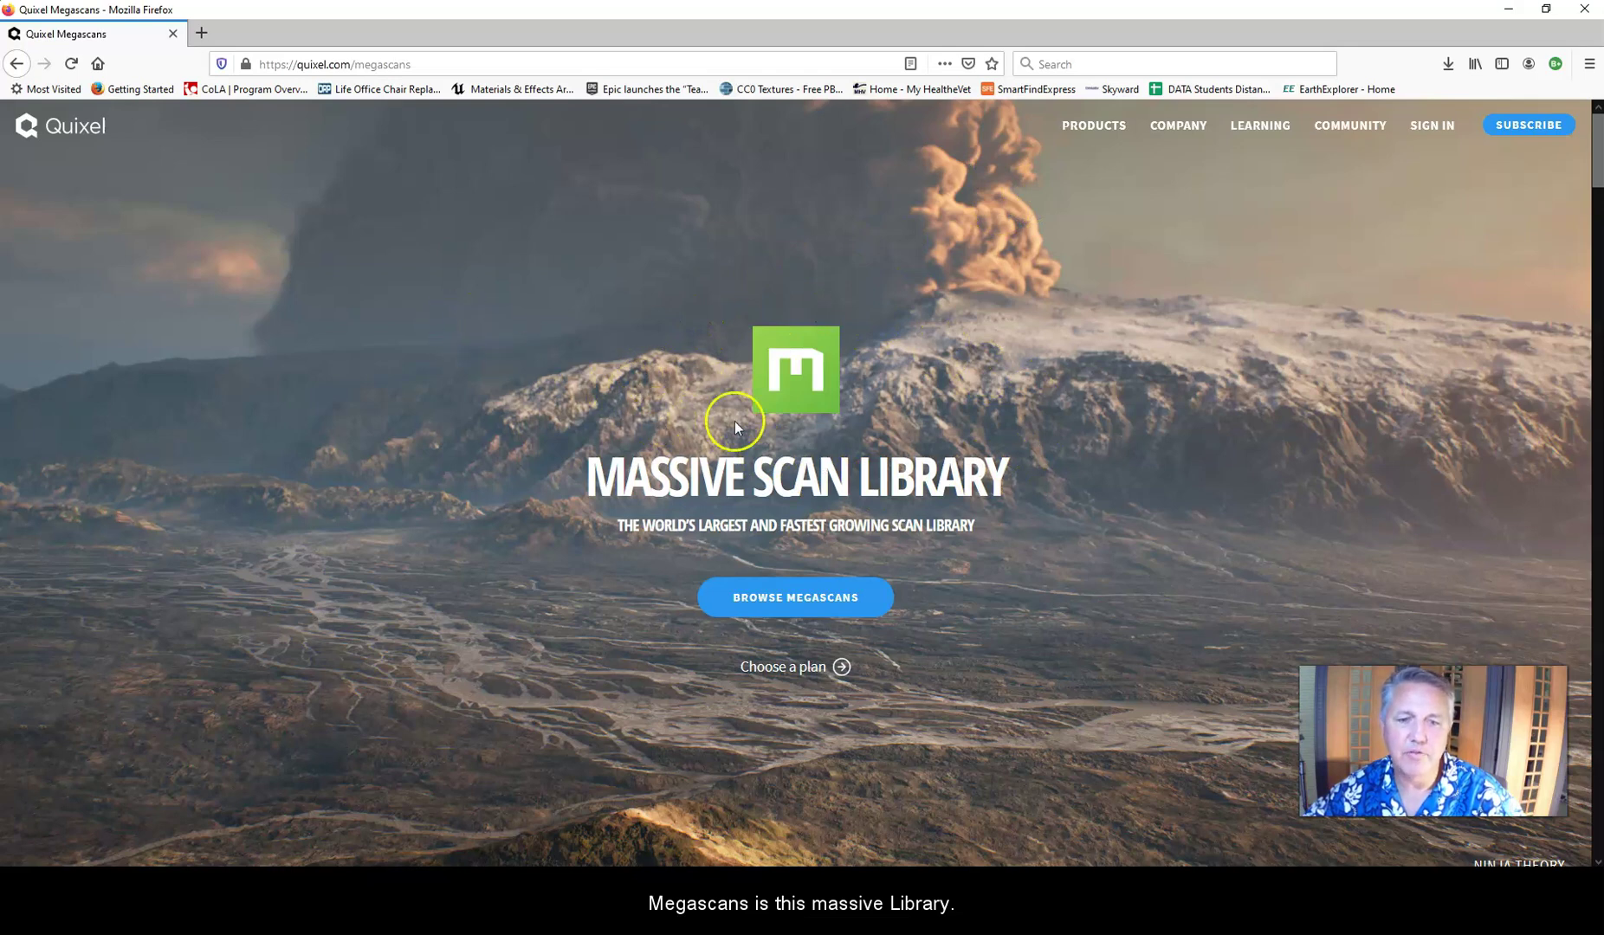
scroll(641, 403, "down", 6)
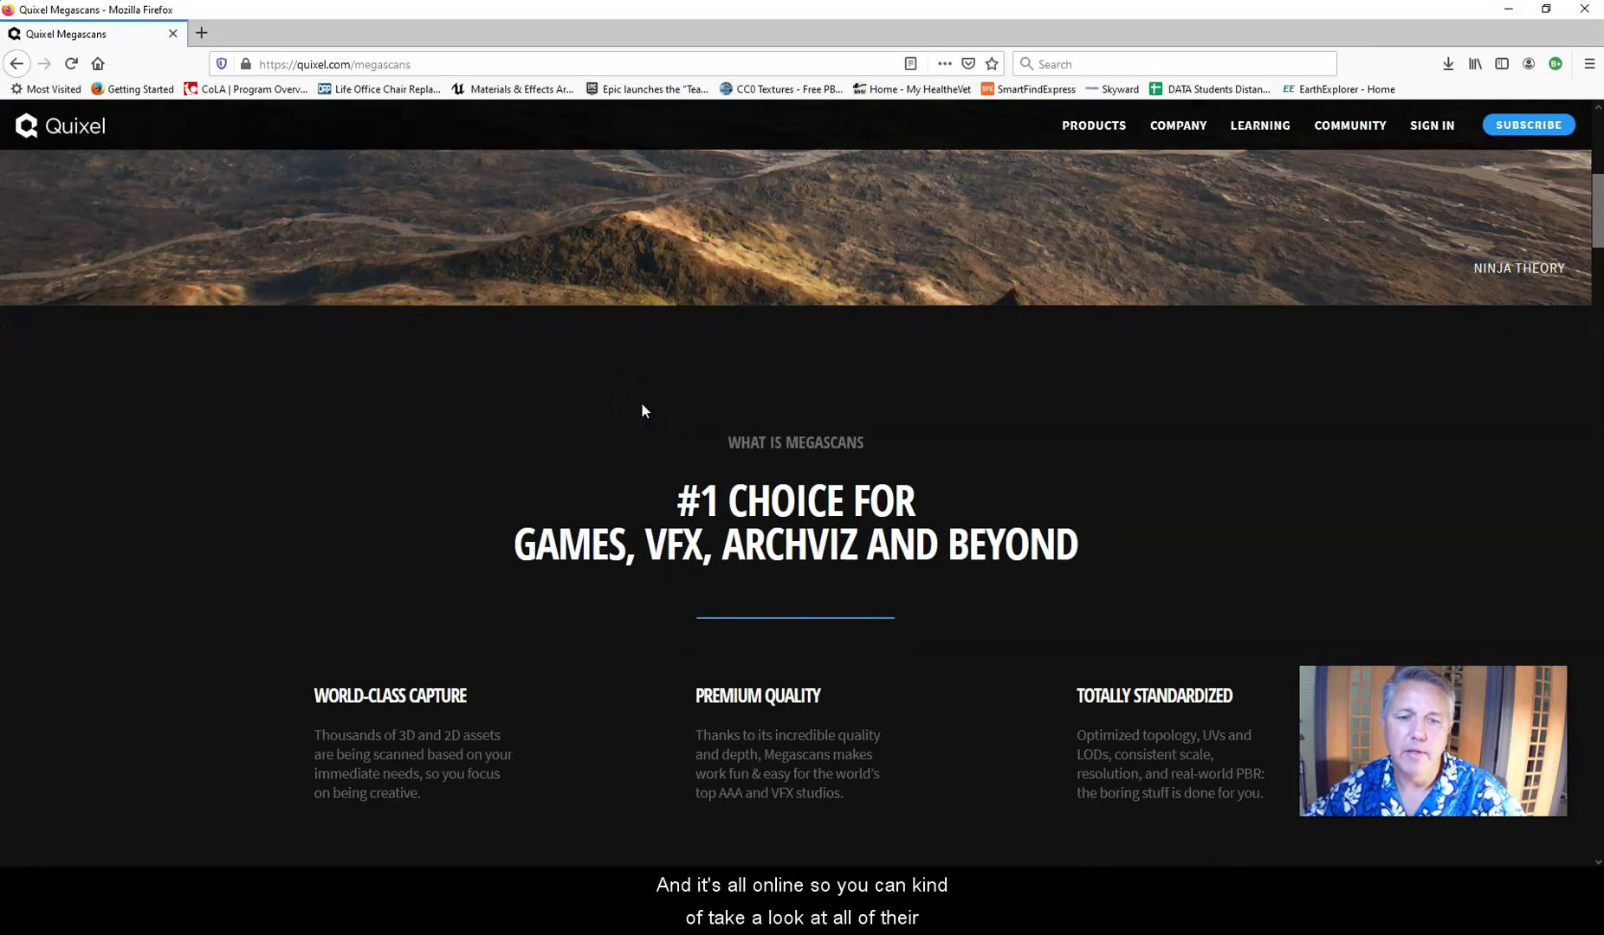
scroll(641, 403, "up", 6)
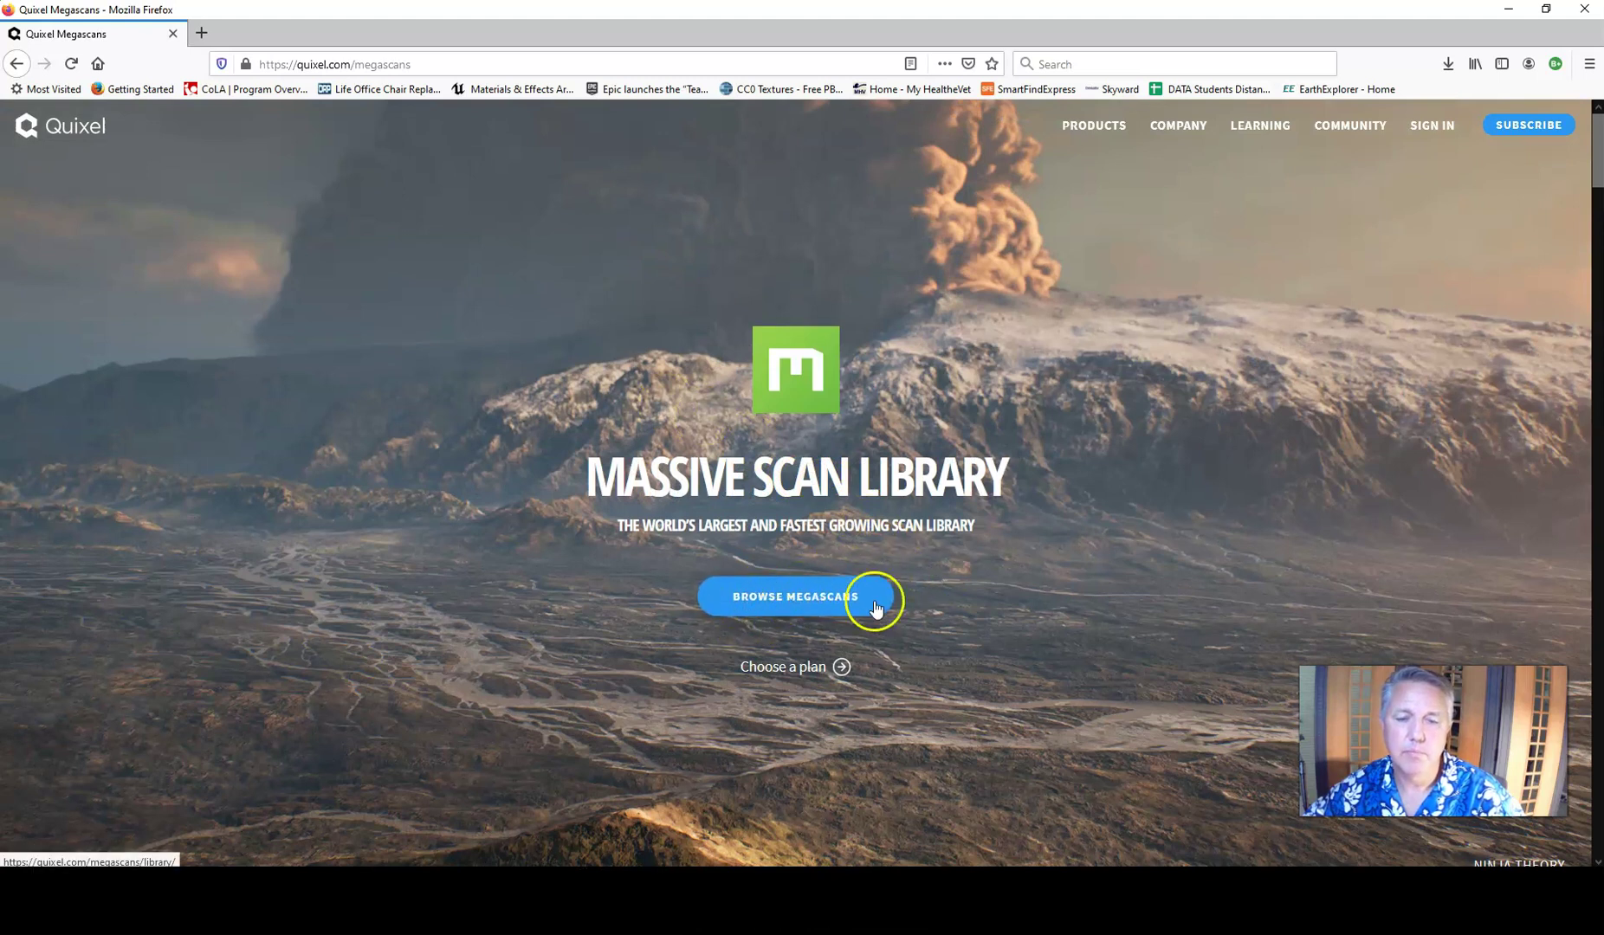
left_click(785, 596)
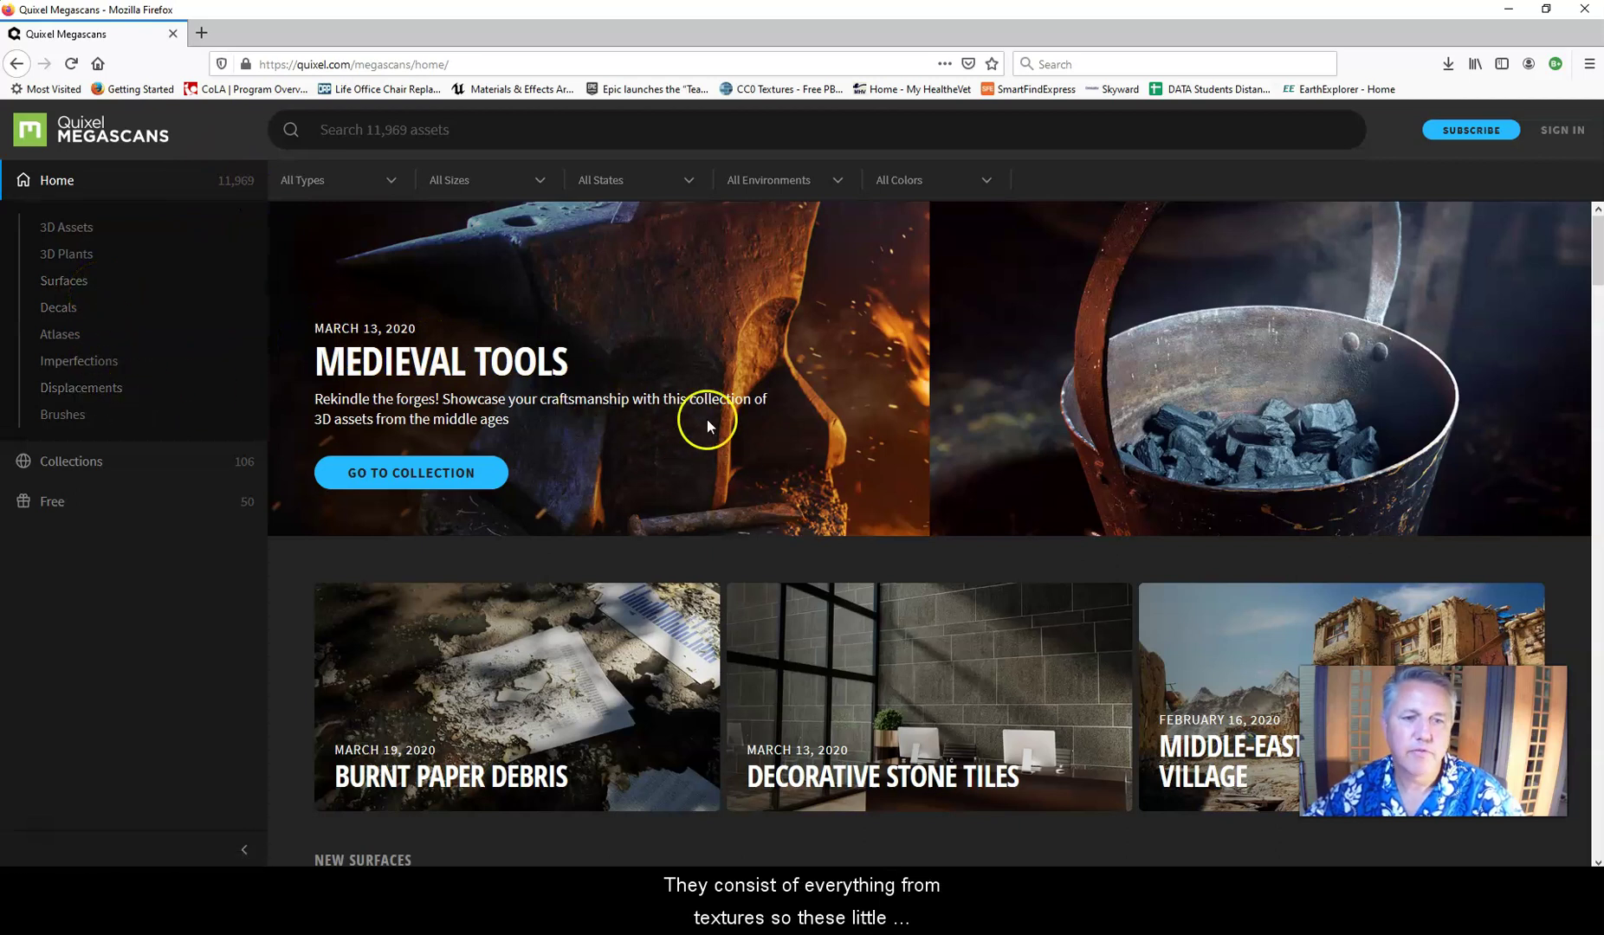
scroll(706, 420, "down", 8)
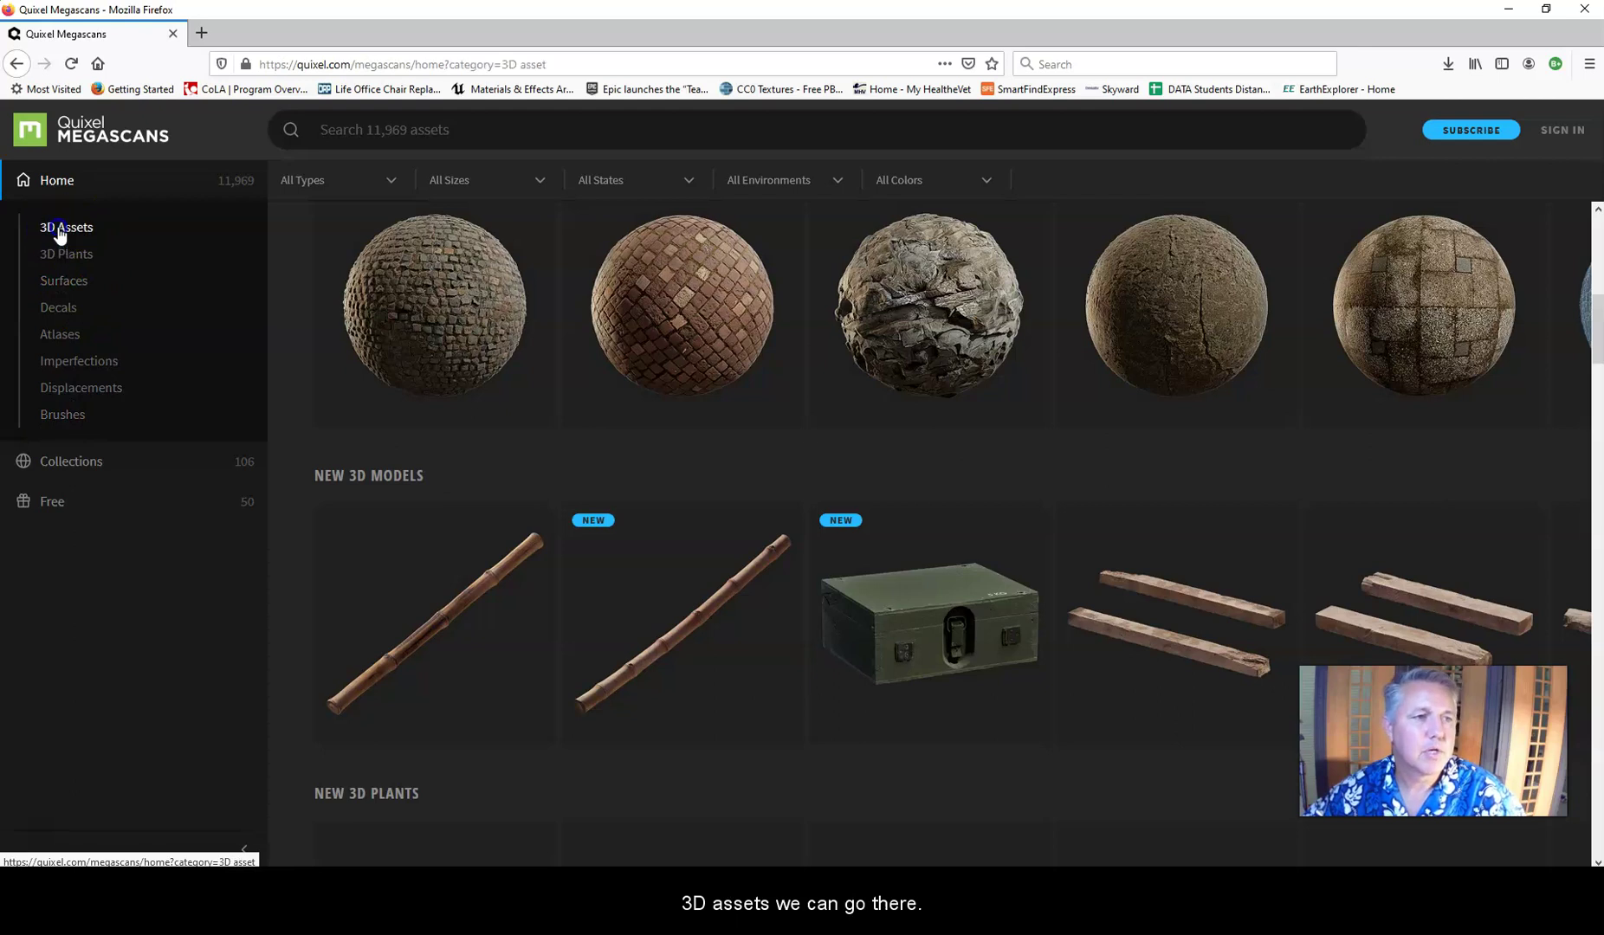
Show the 3D Assets category of the Megascans library and look through its subcategories.
left_click(59, 230)
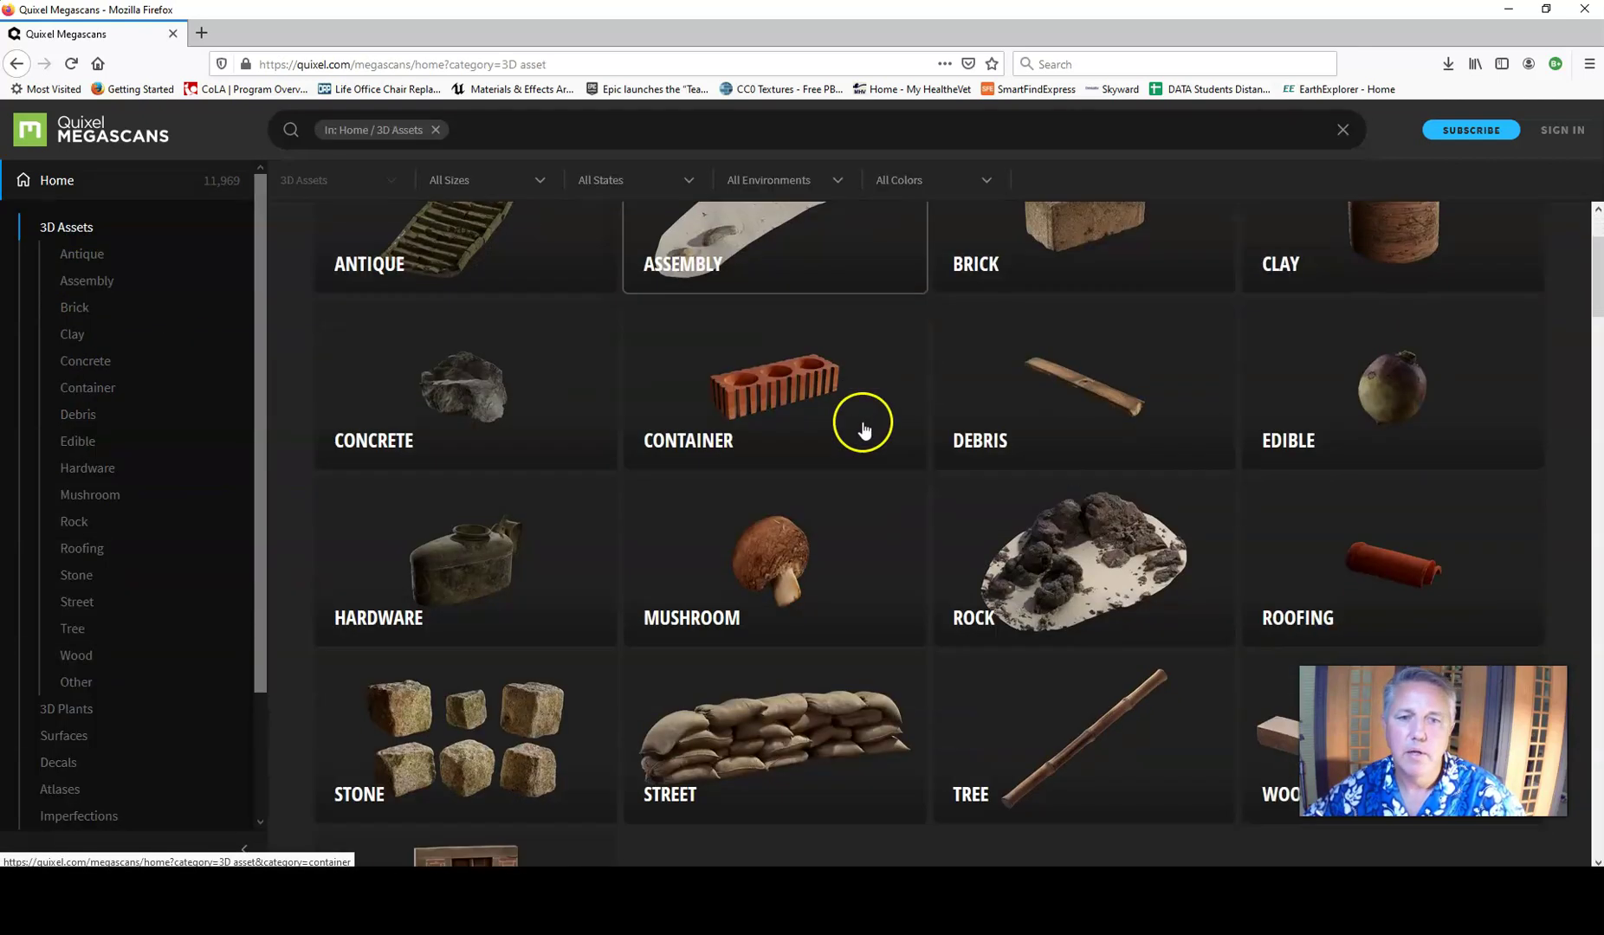
scroll(845, 430, "down", 5)
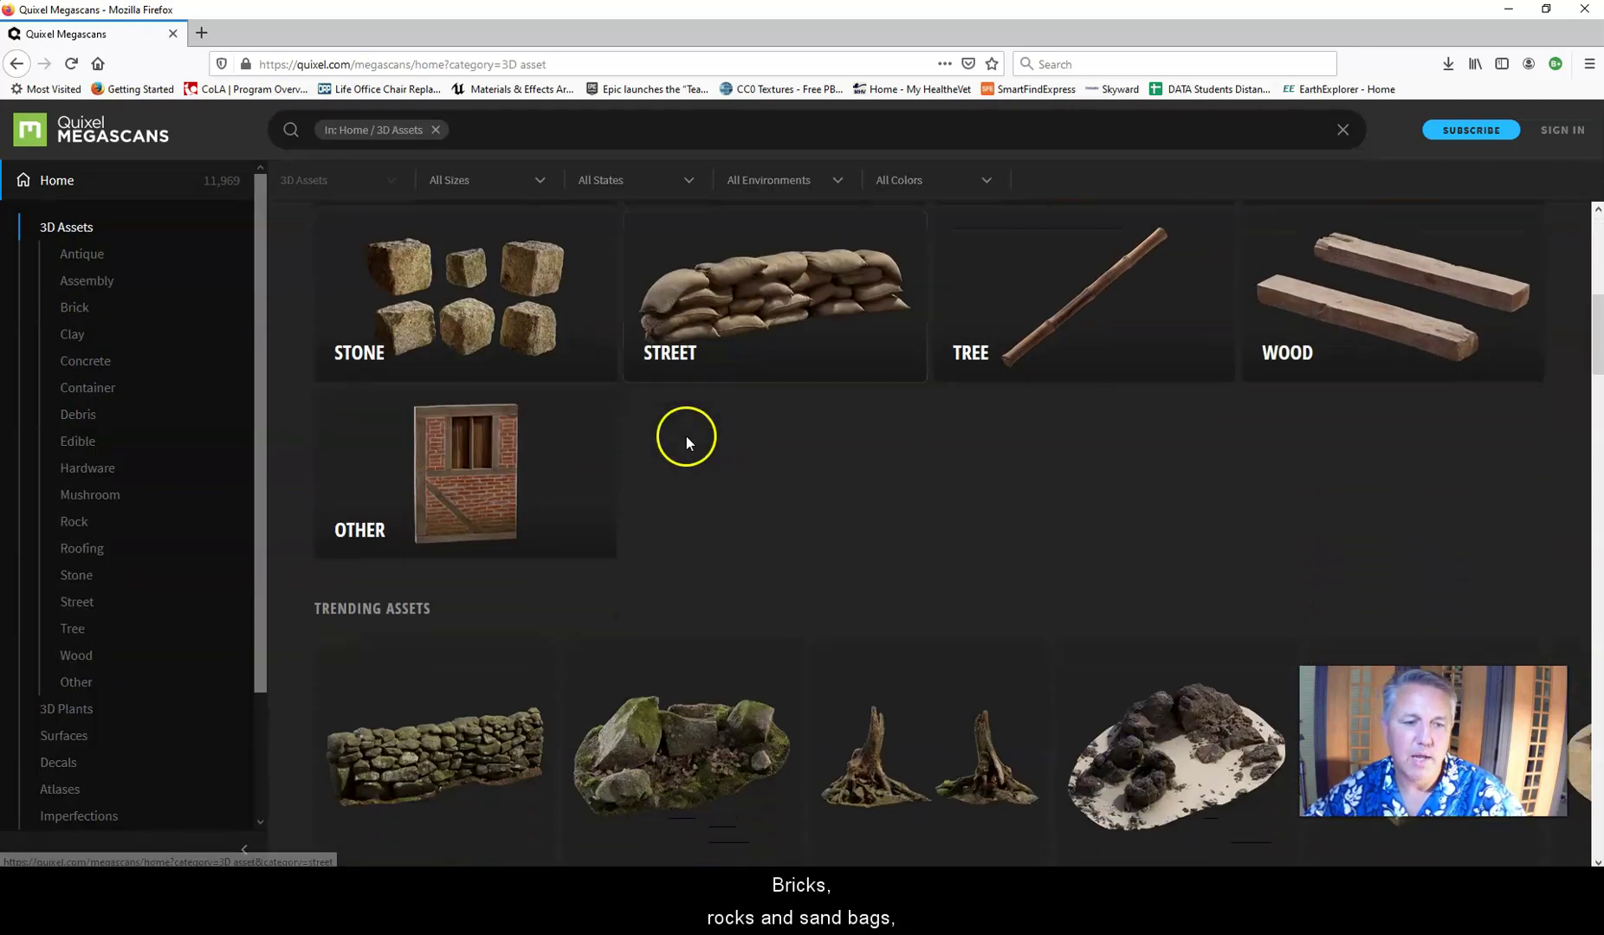
scroll(849, 452, "up", 4)
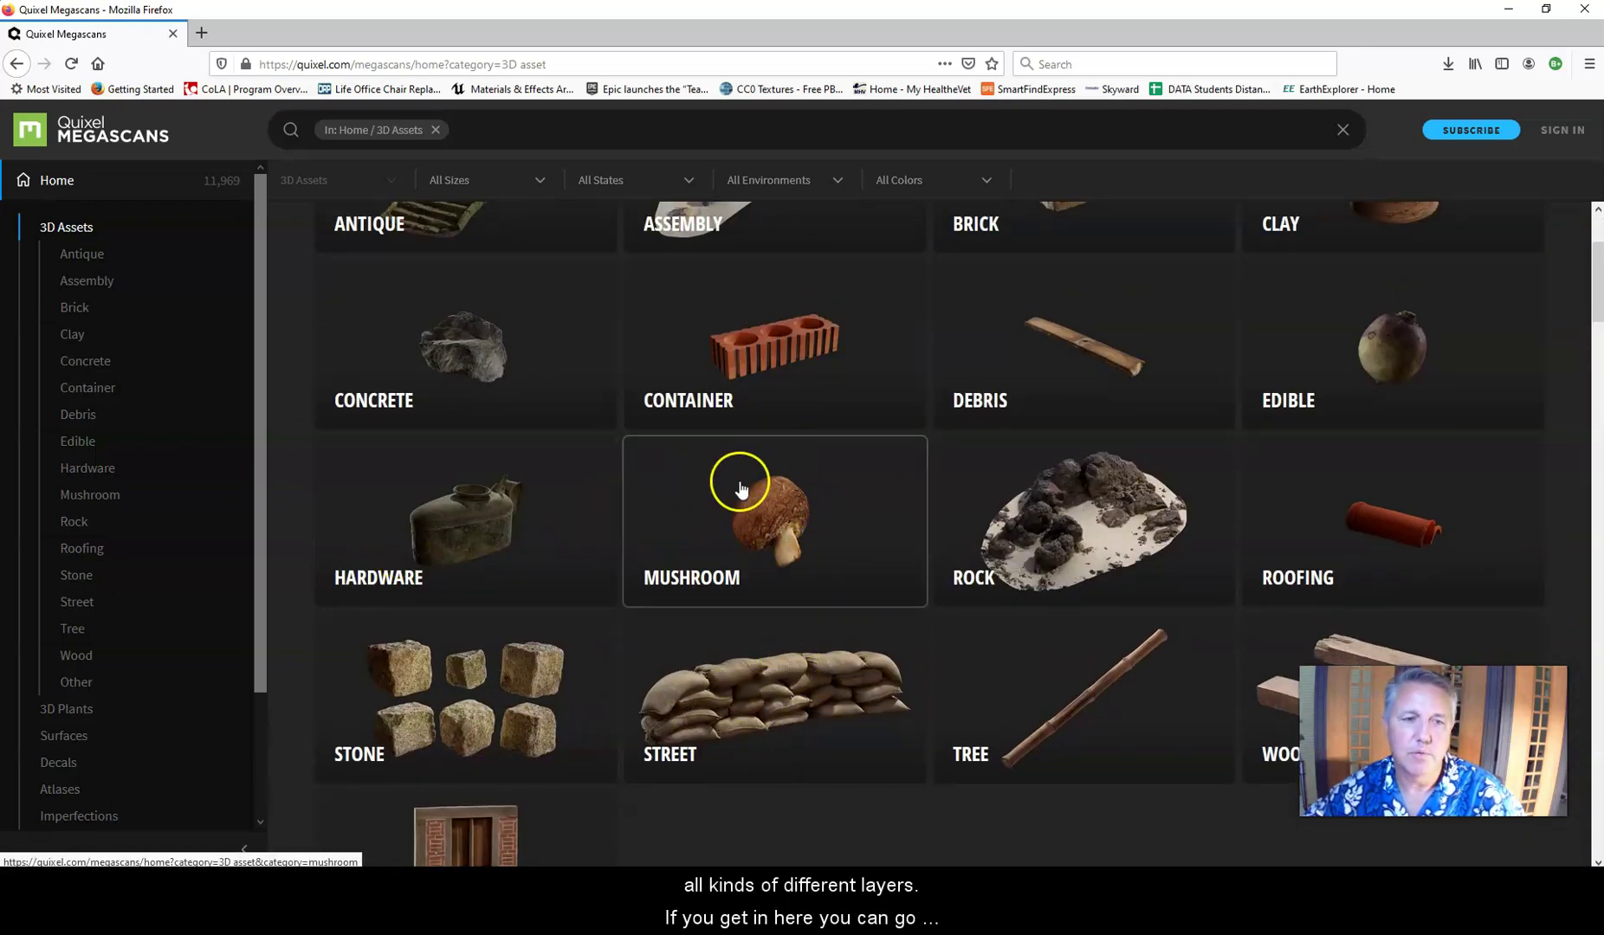
scroll(741, 490, "up", 2)
scroll(888, 509, "down", 1)
scroll(888, 509, "down", 2)
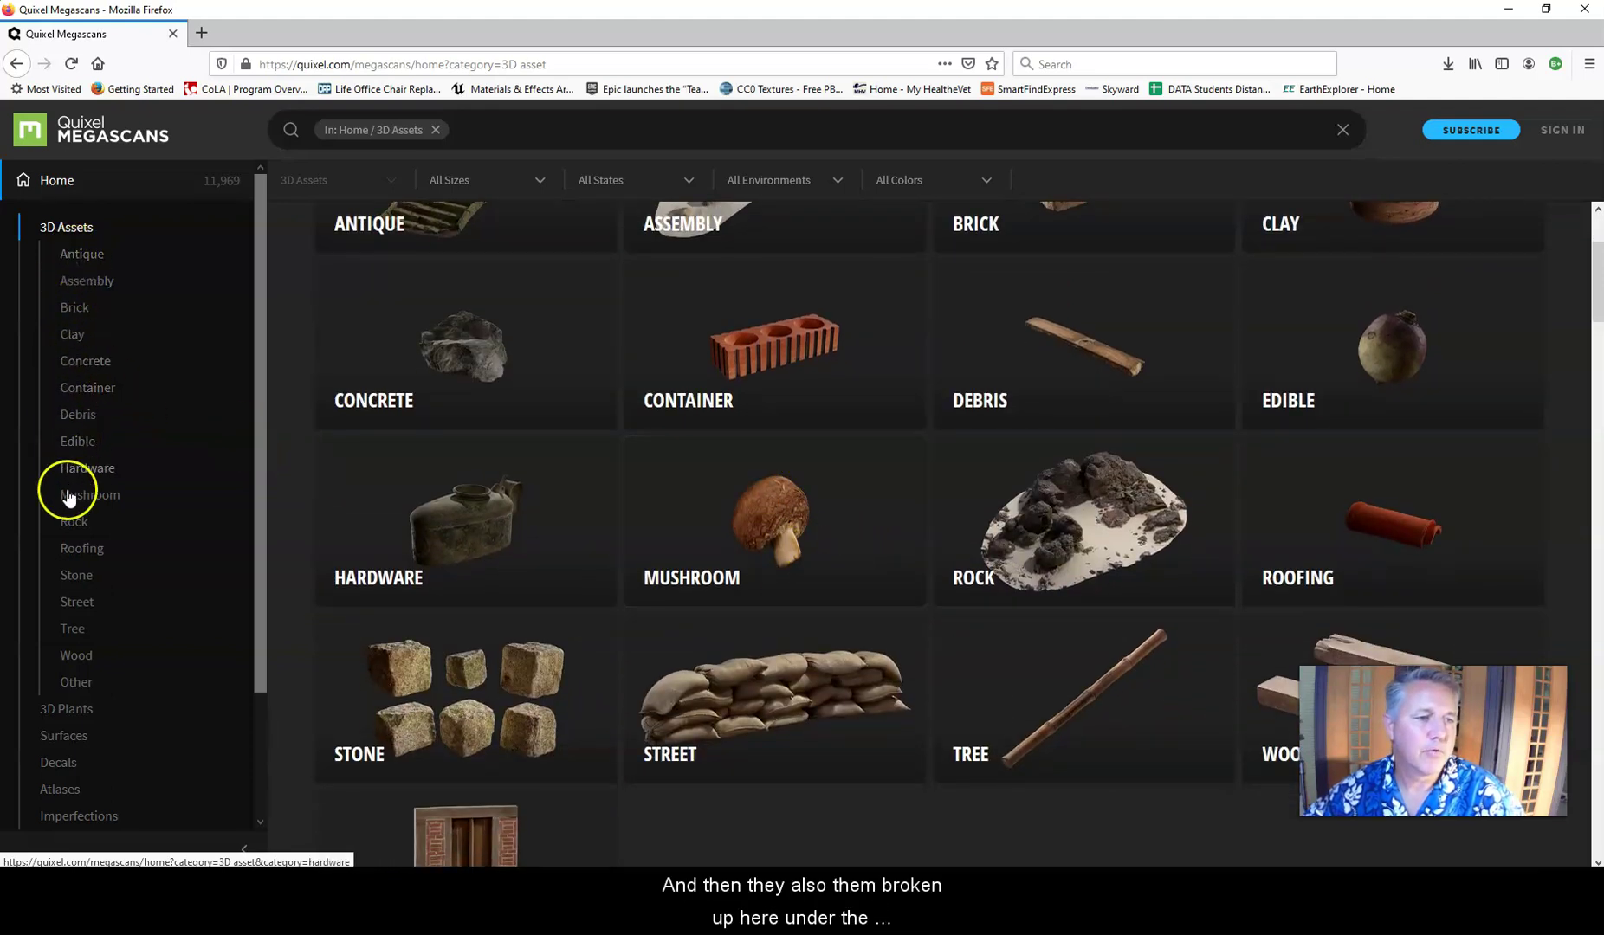
scroll(85, 291, "down", 3)
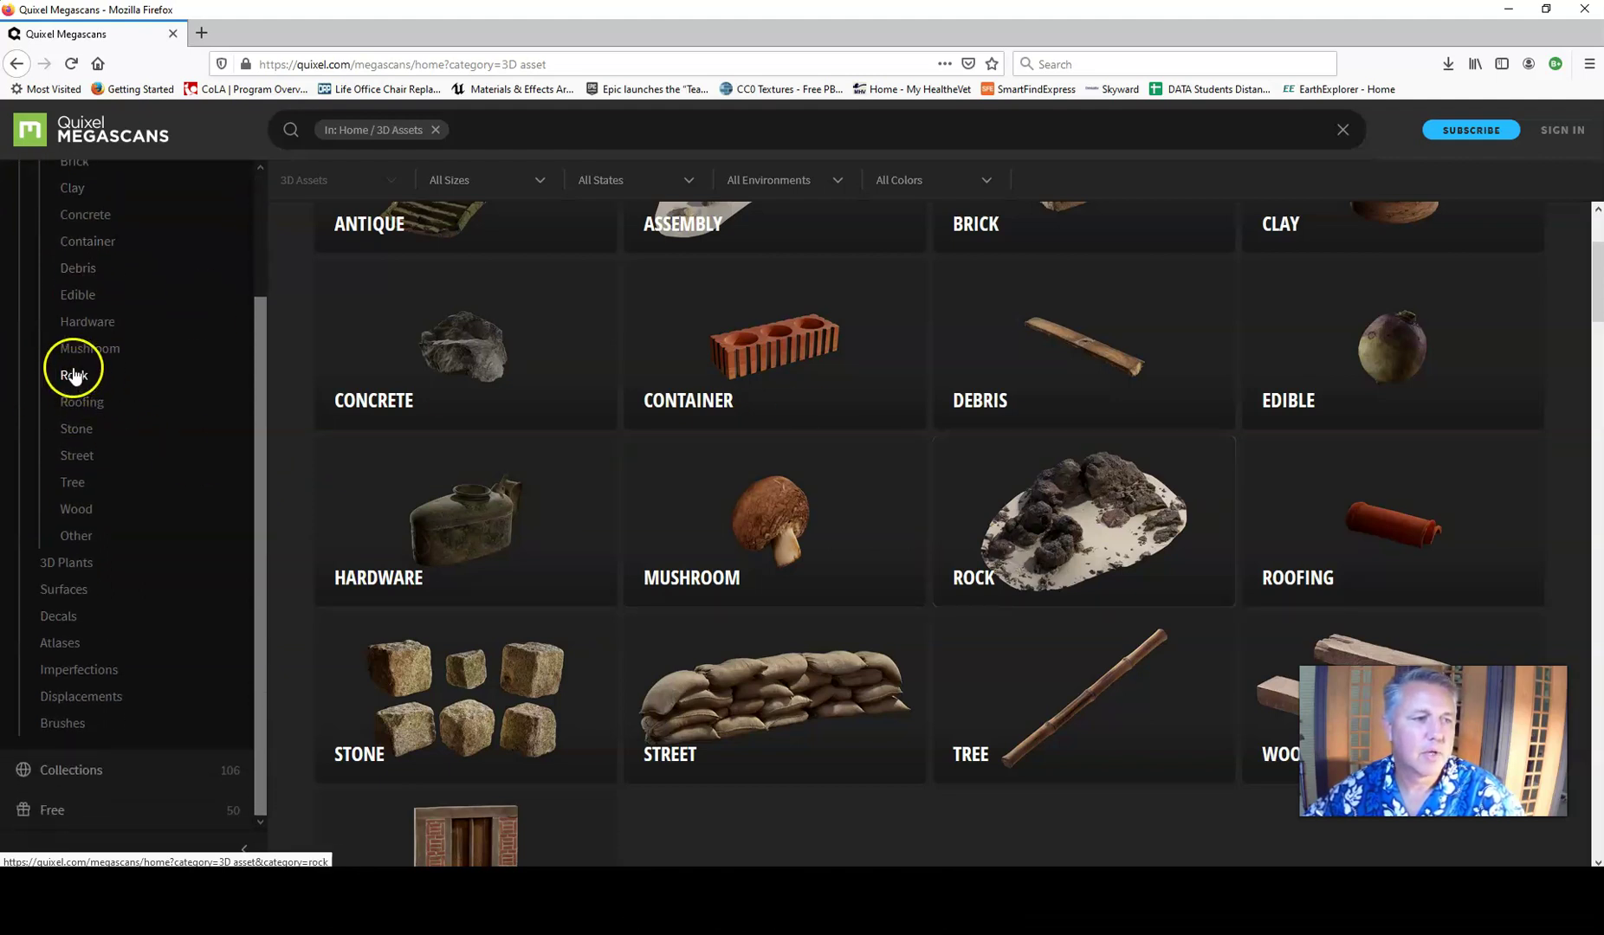
Show the Hardware subcategory of the 3D assets and view its trending and latest assets.
left_click(80, 321)
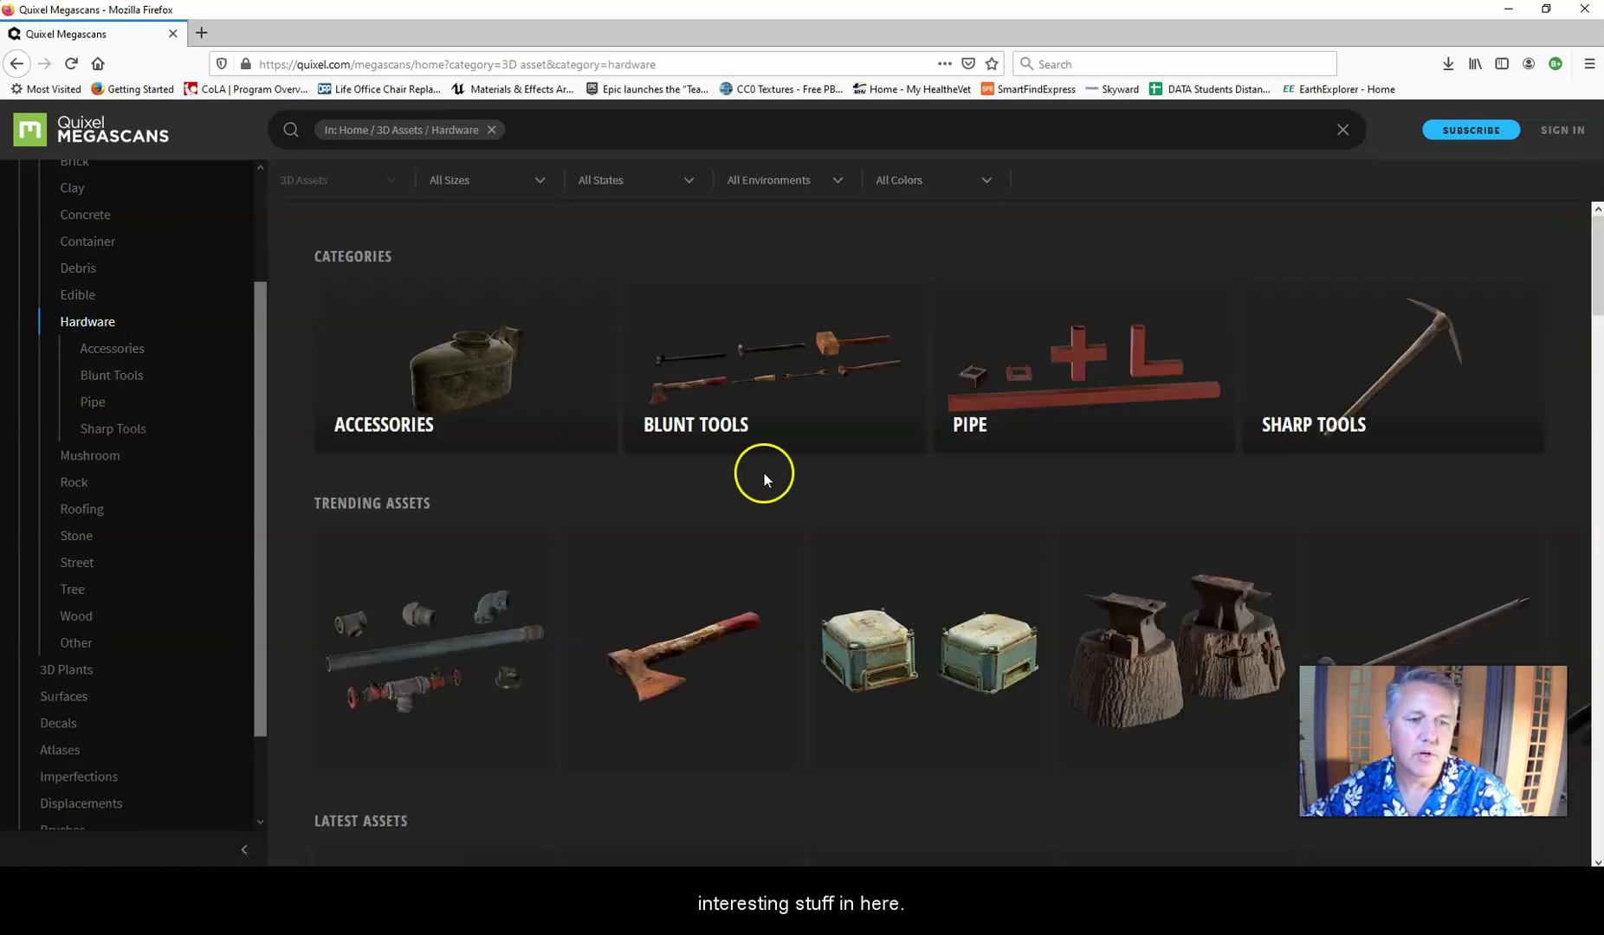
scroll(747, 471, "down", 1)
scroll(88, 425, "down", 1)
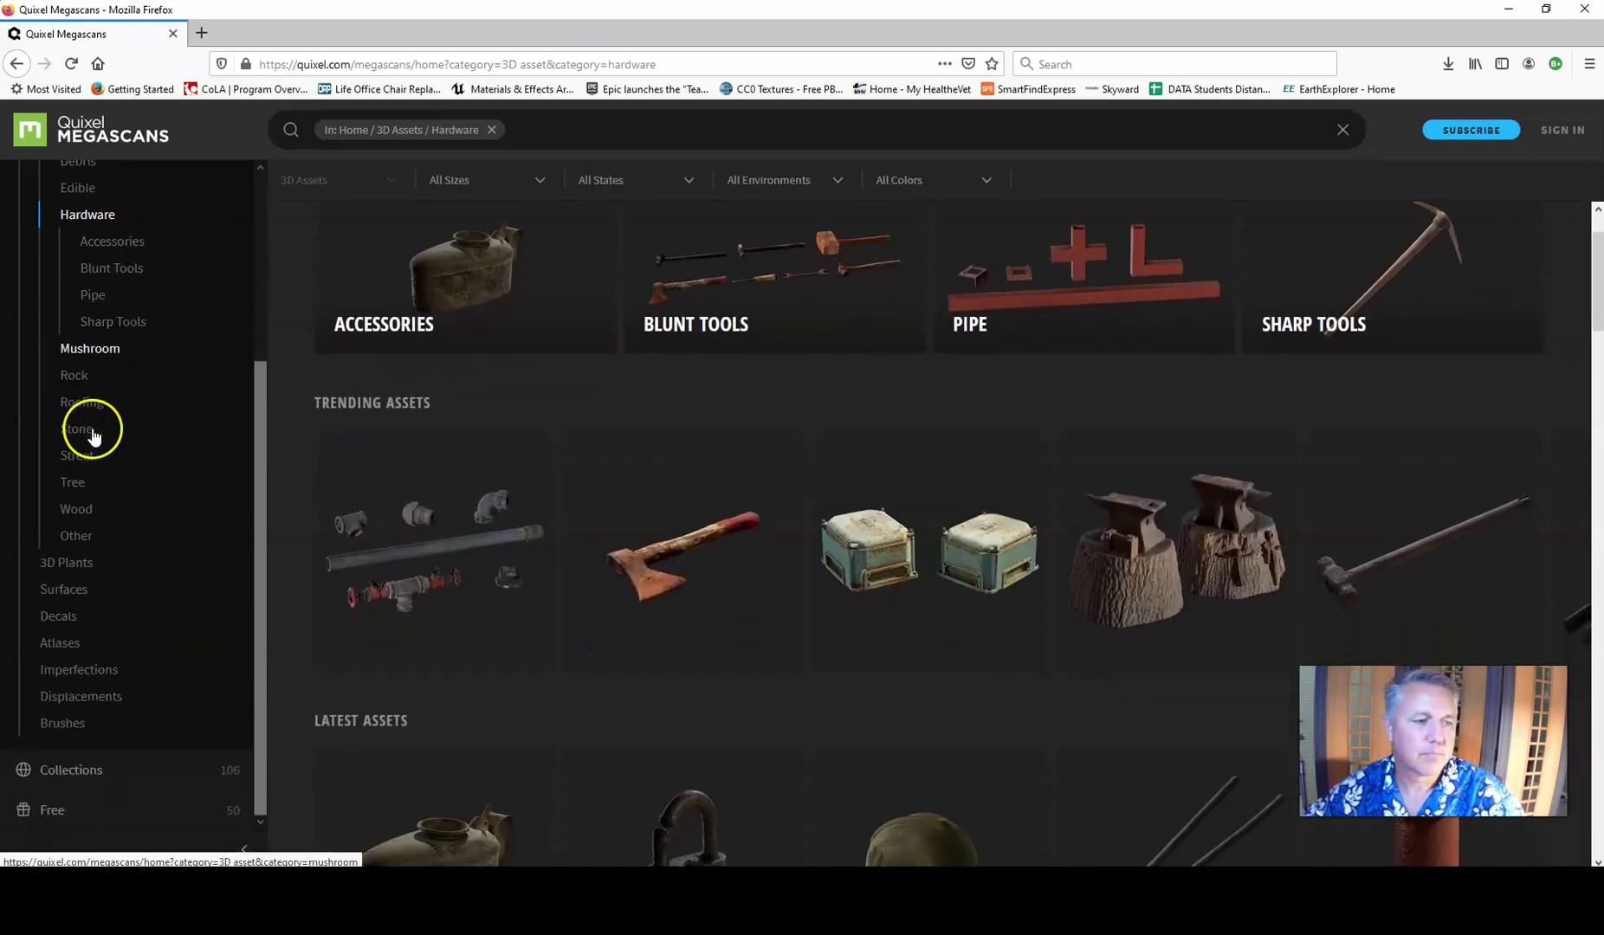
Switch to the 3D Plants category and look through its plant types and trending assets.
left_click(69, 562)
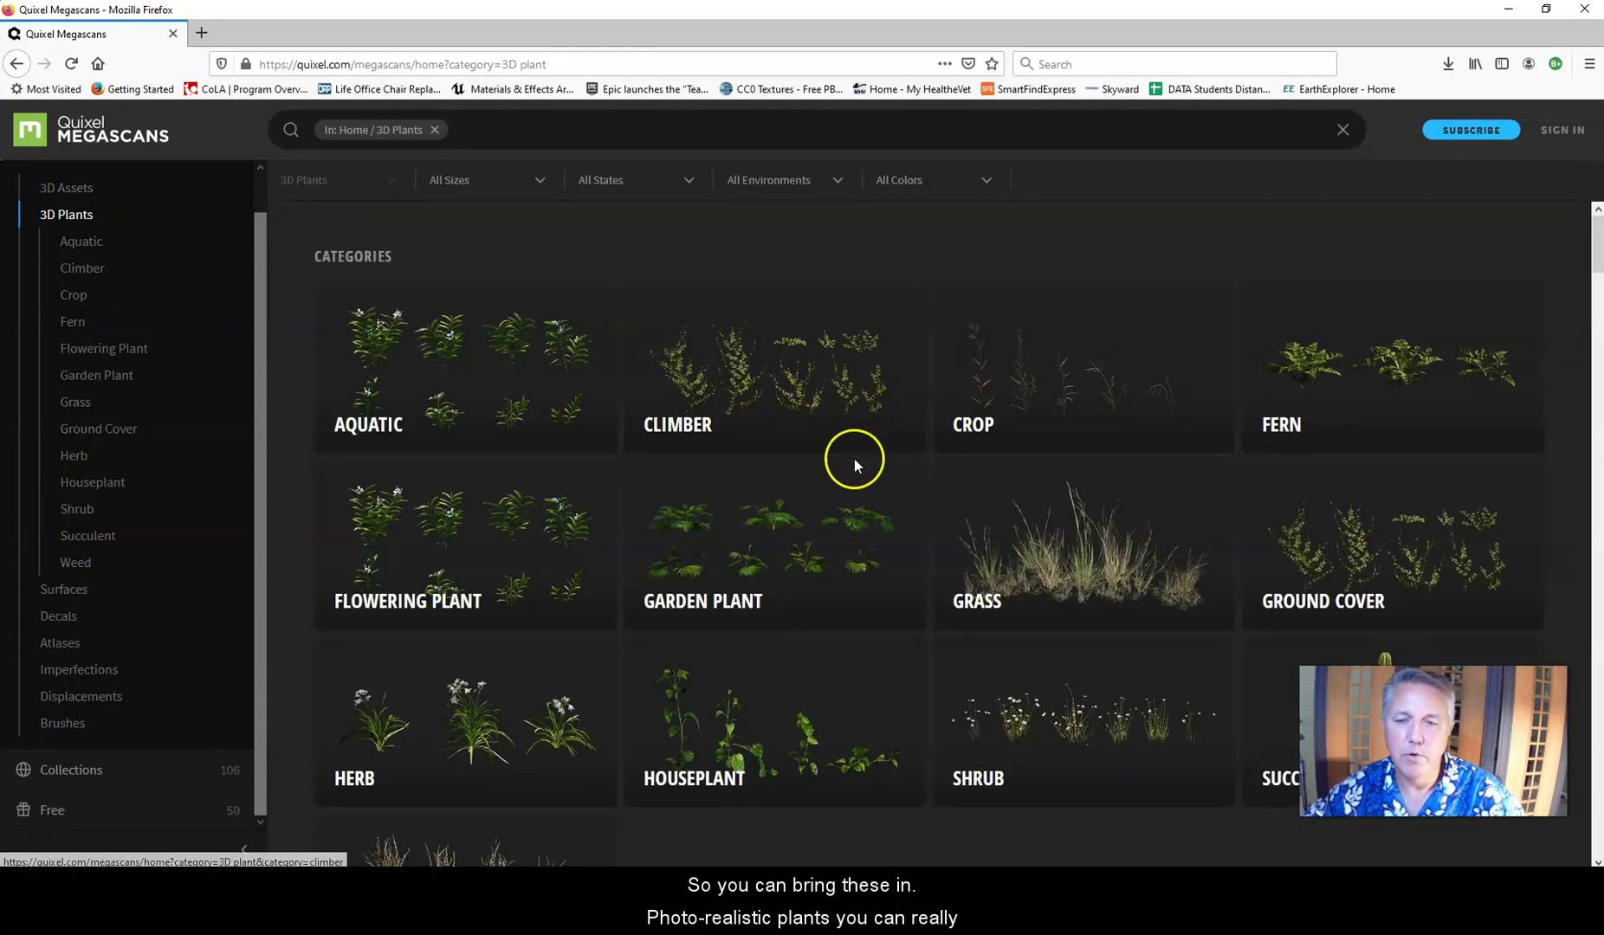
scroll(846, 460, "down", 3)
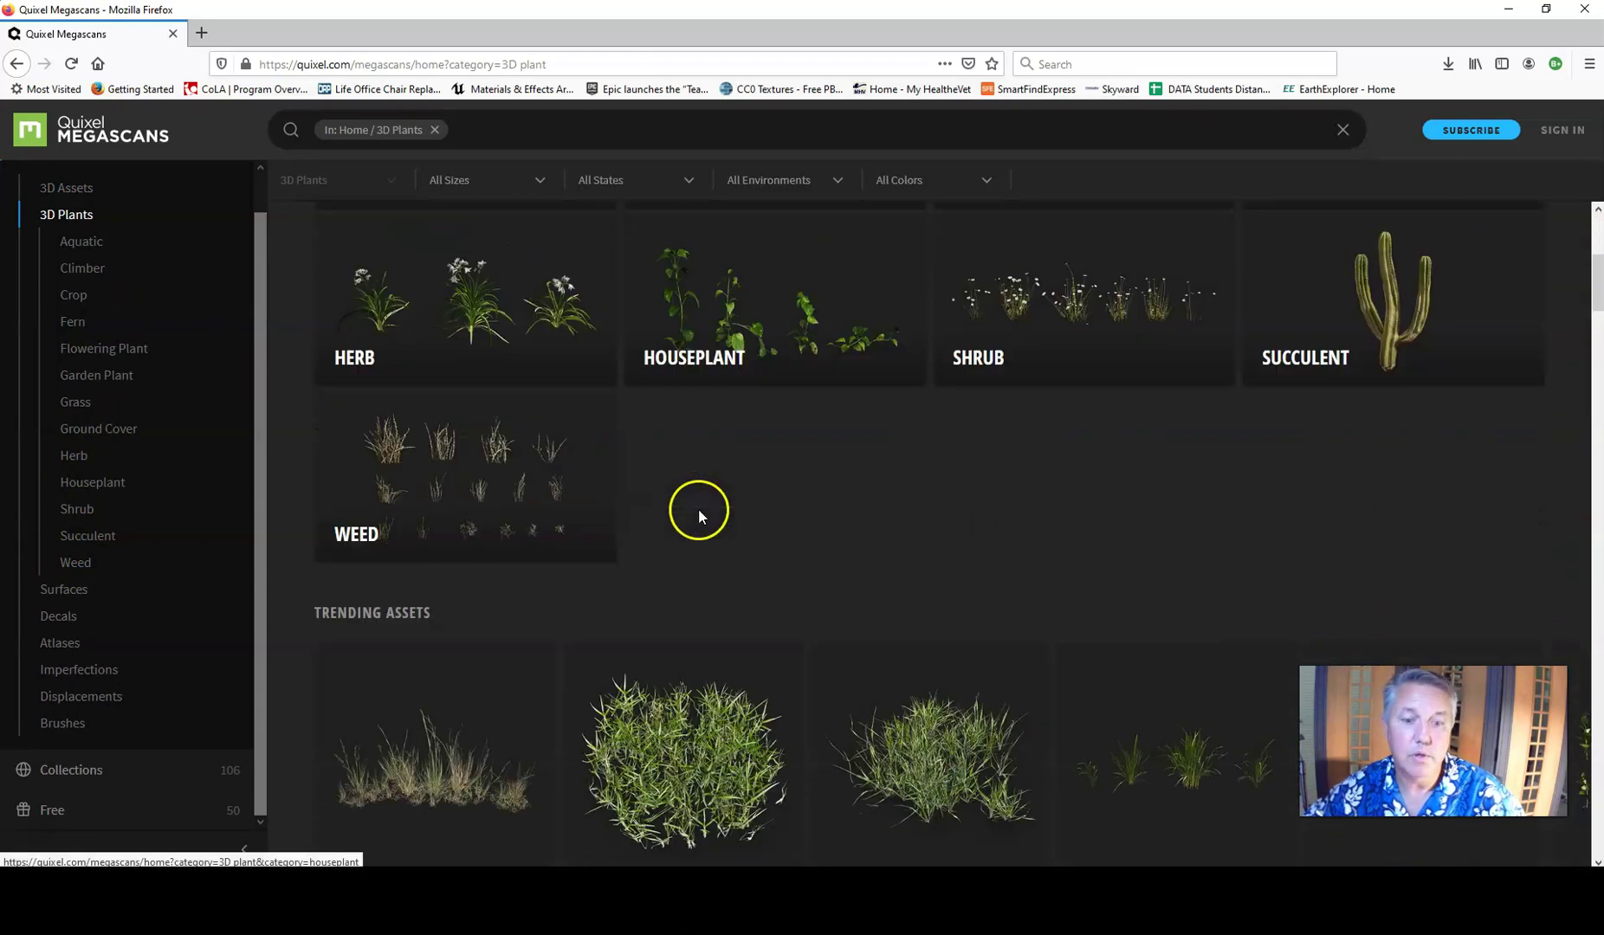
scroll(698, 517, "down", 3)
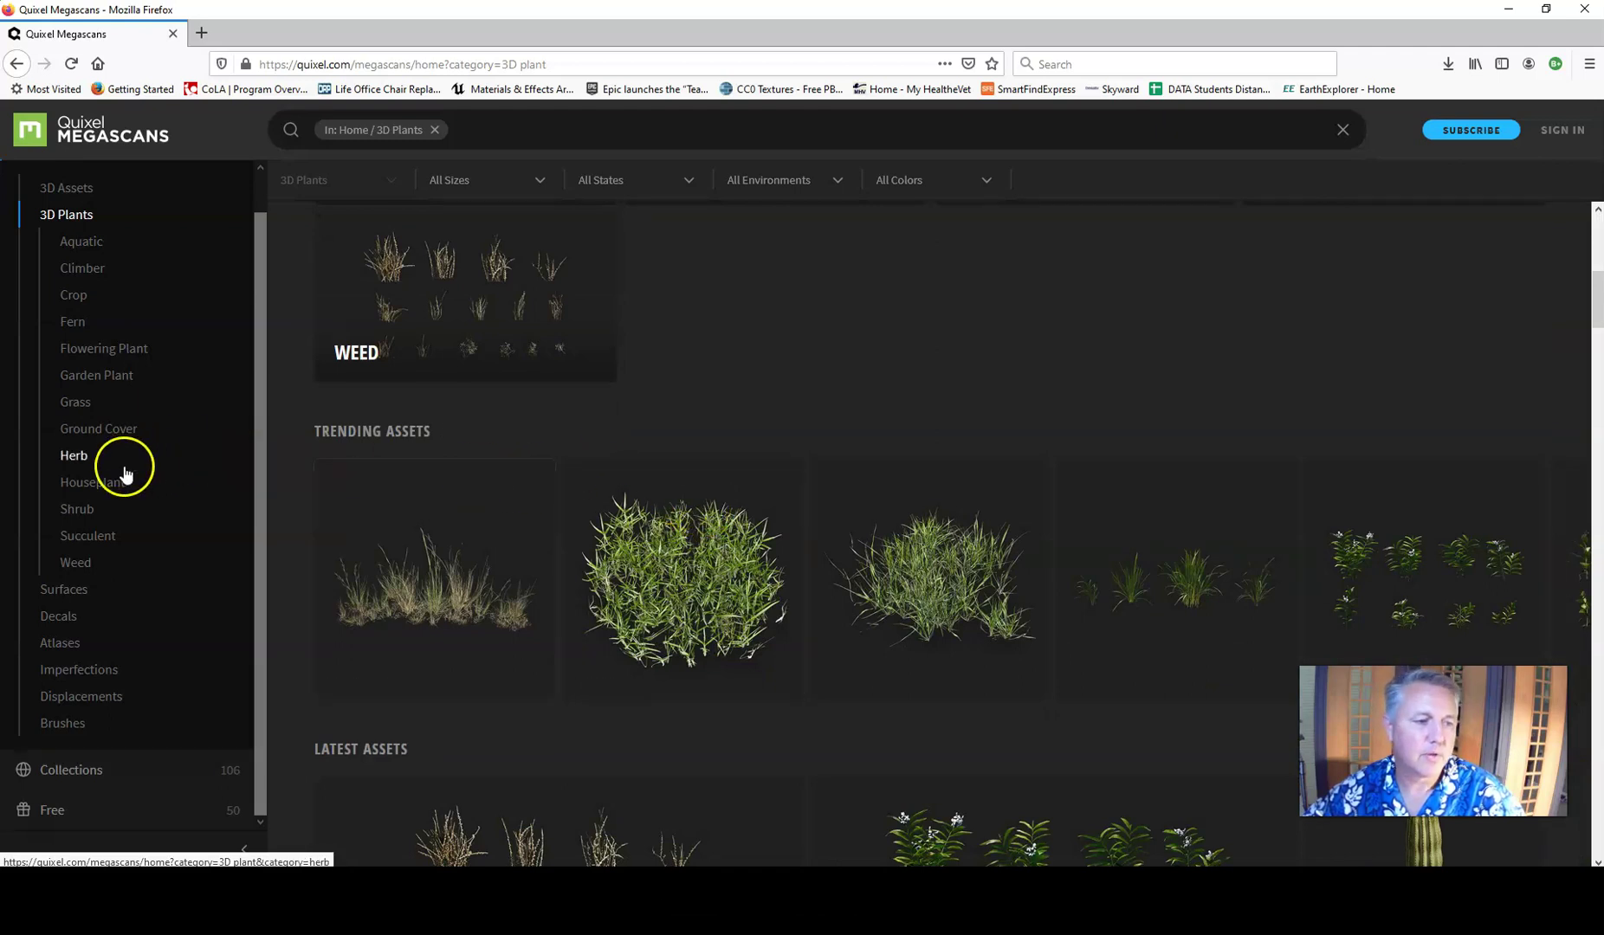
Switch to the Surfaces category and review its texture types and its full list of subcategories.
left_click(69, 590)
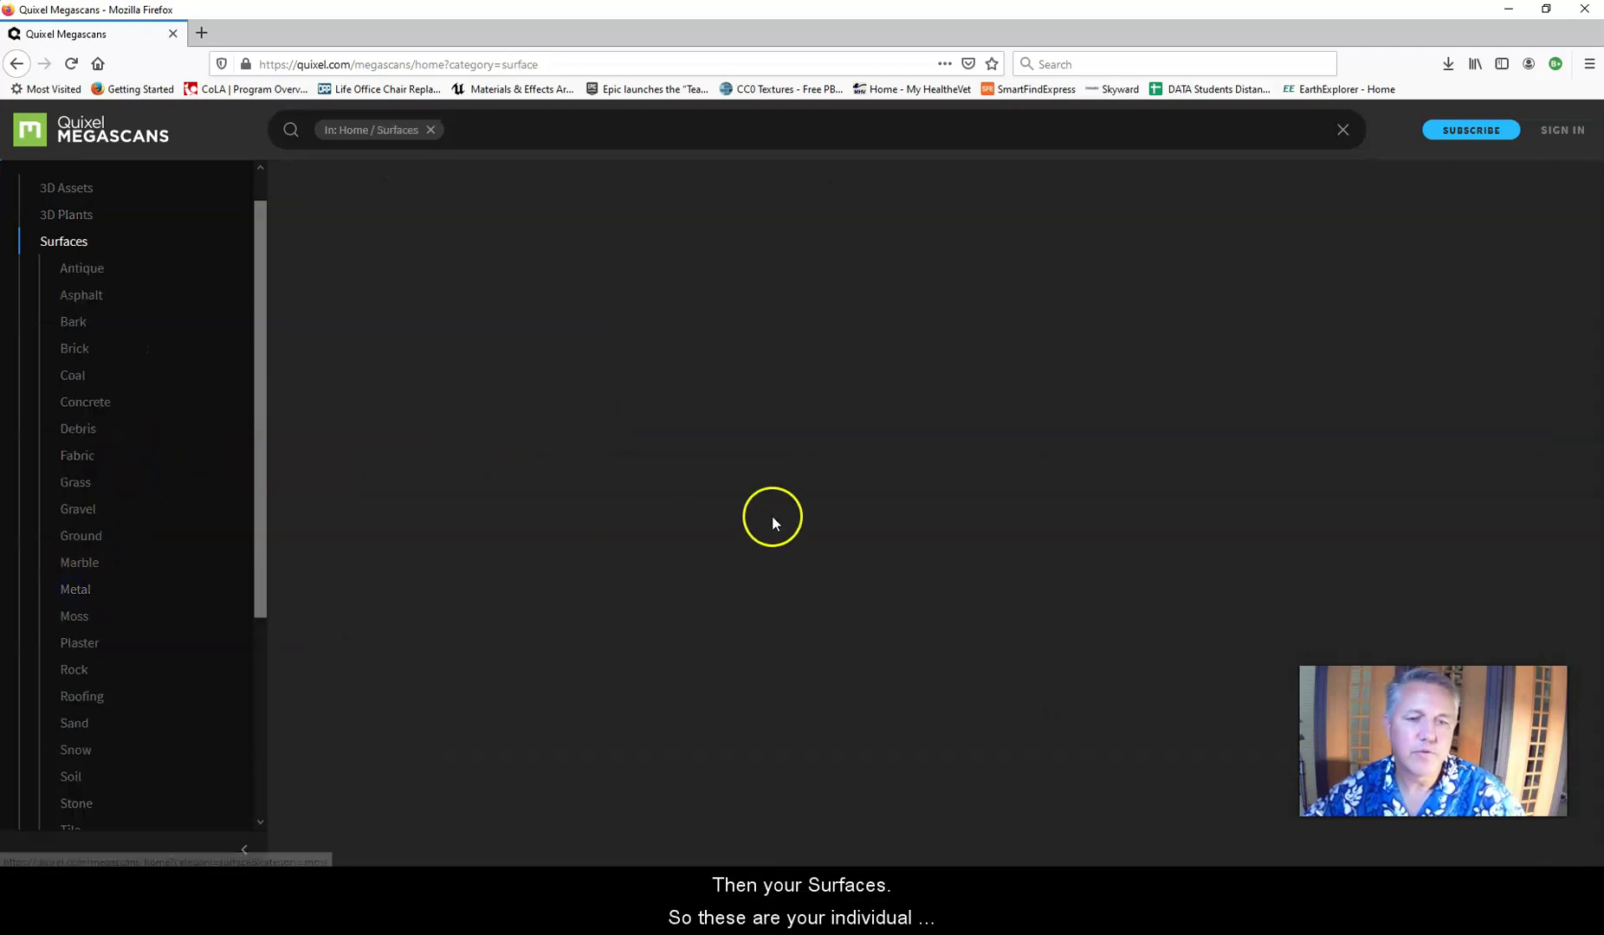
scroll(895, 459, "down", 2)
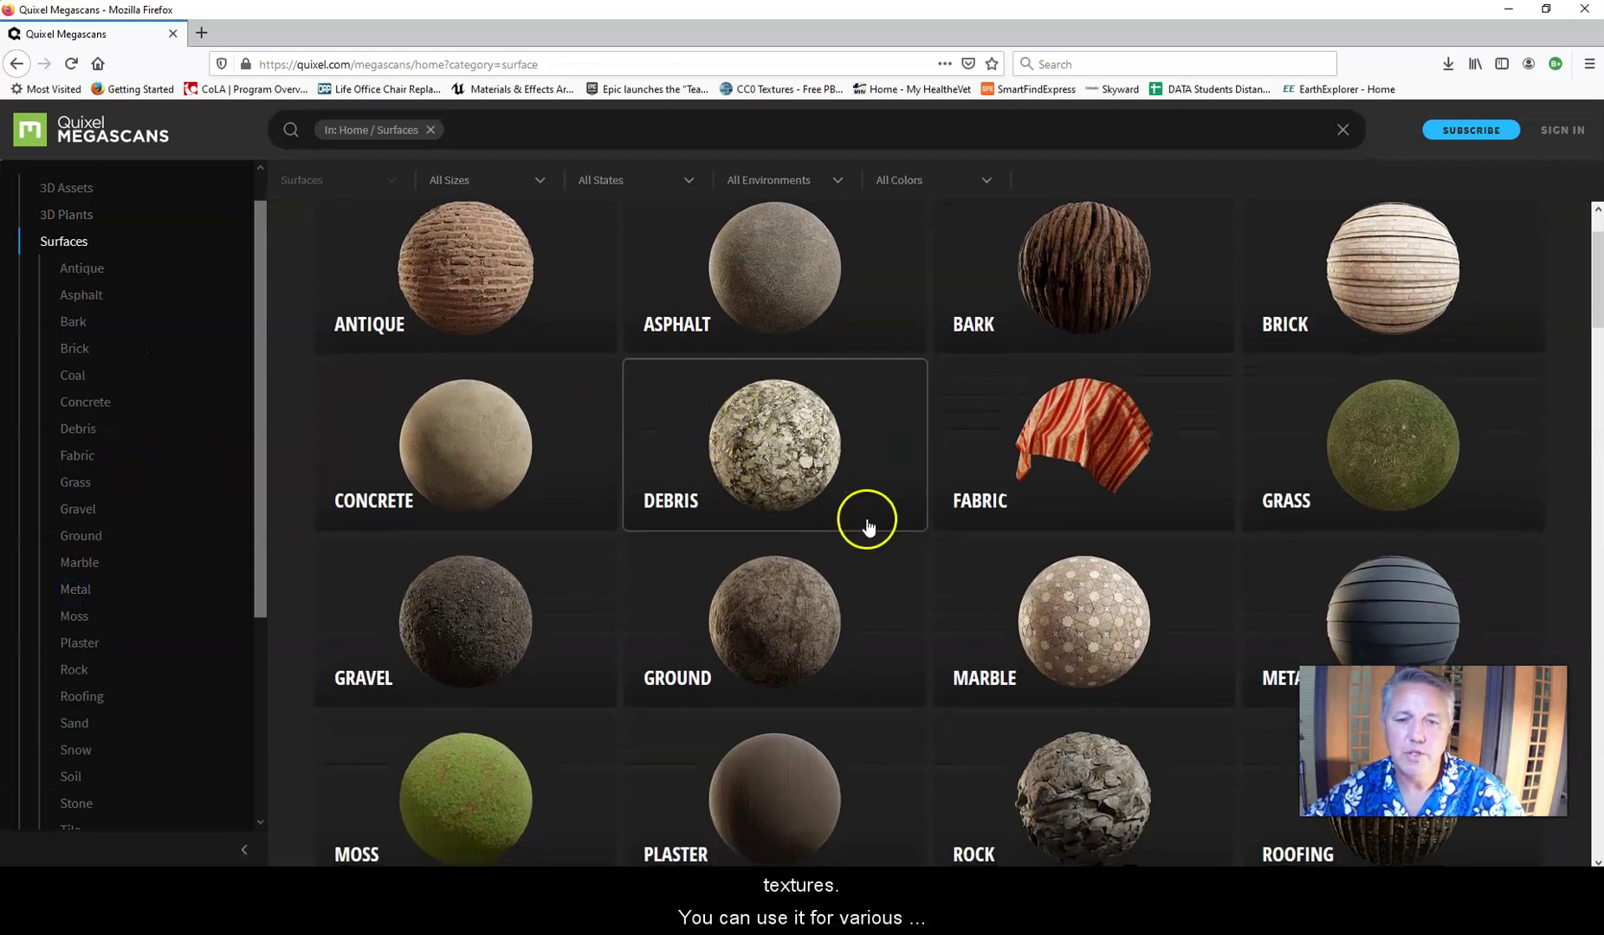
scroll(762, 529, "down", 2)
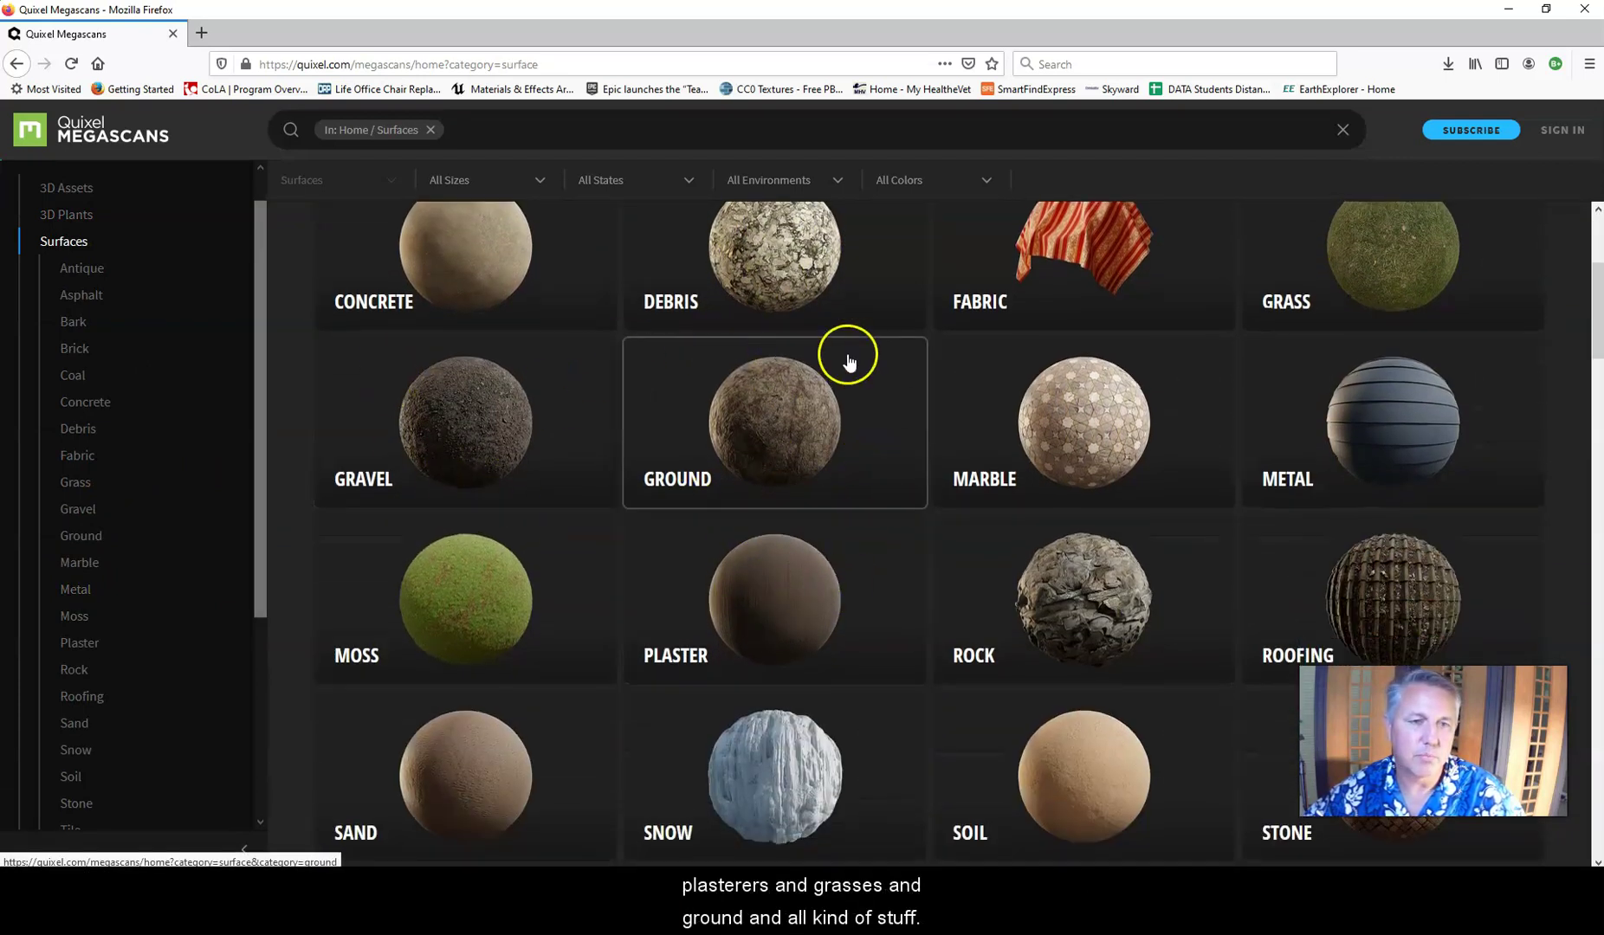
scroll(693, 366, "up", 2)
scroll(86, 450, "down", 2)
scroll(107, 505, "down", 2)
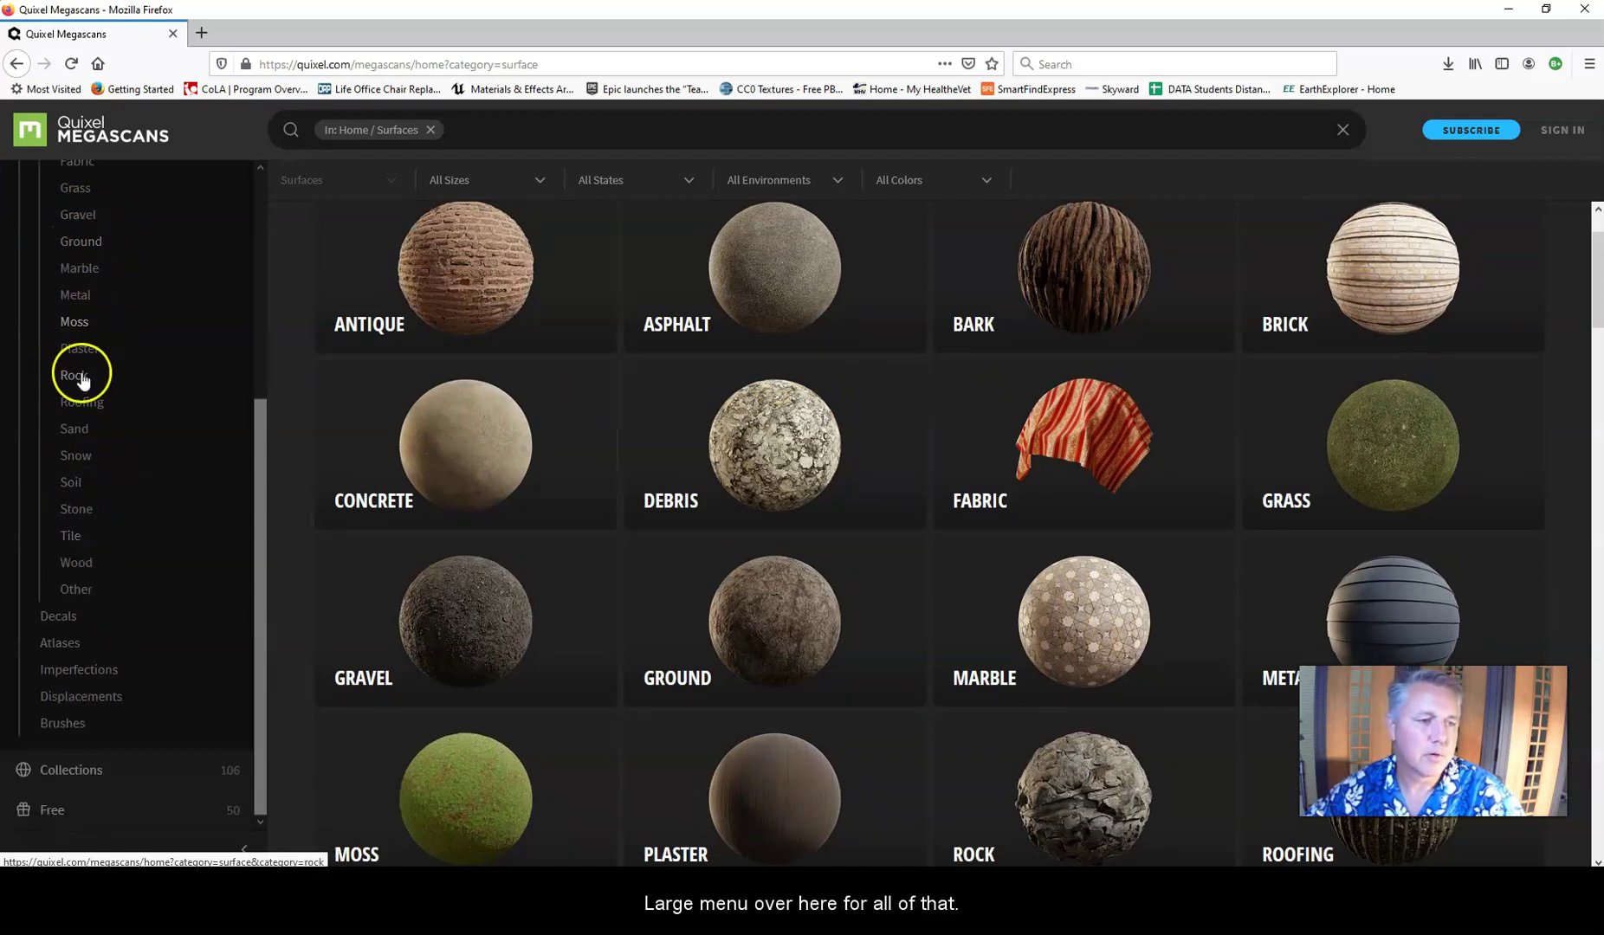
scroll(86, 346, "up", 2)
scroll(79, 433, "down", 2)
Switch to the Decals category and look through the decal types it offers.
left_click(82, 615)
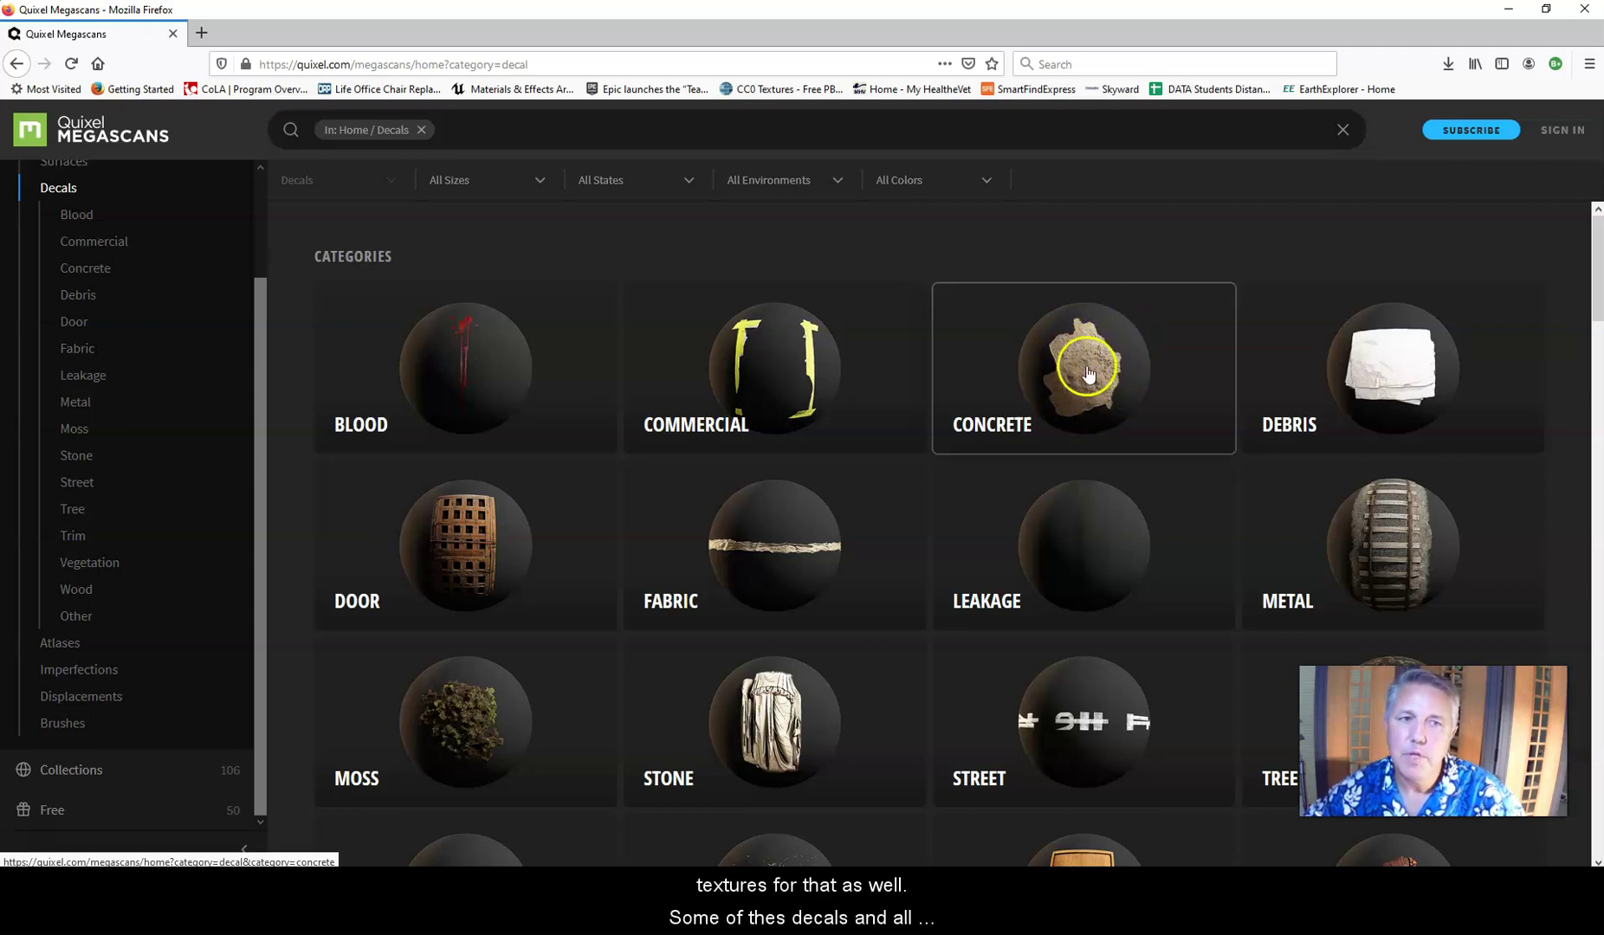
scroll(631, 488, "down", 1)
scroll(629, 485, "down", 3)
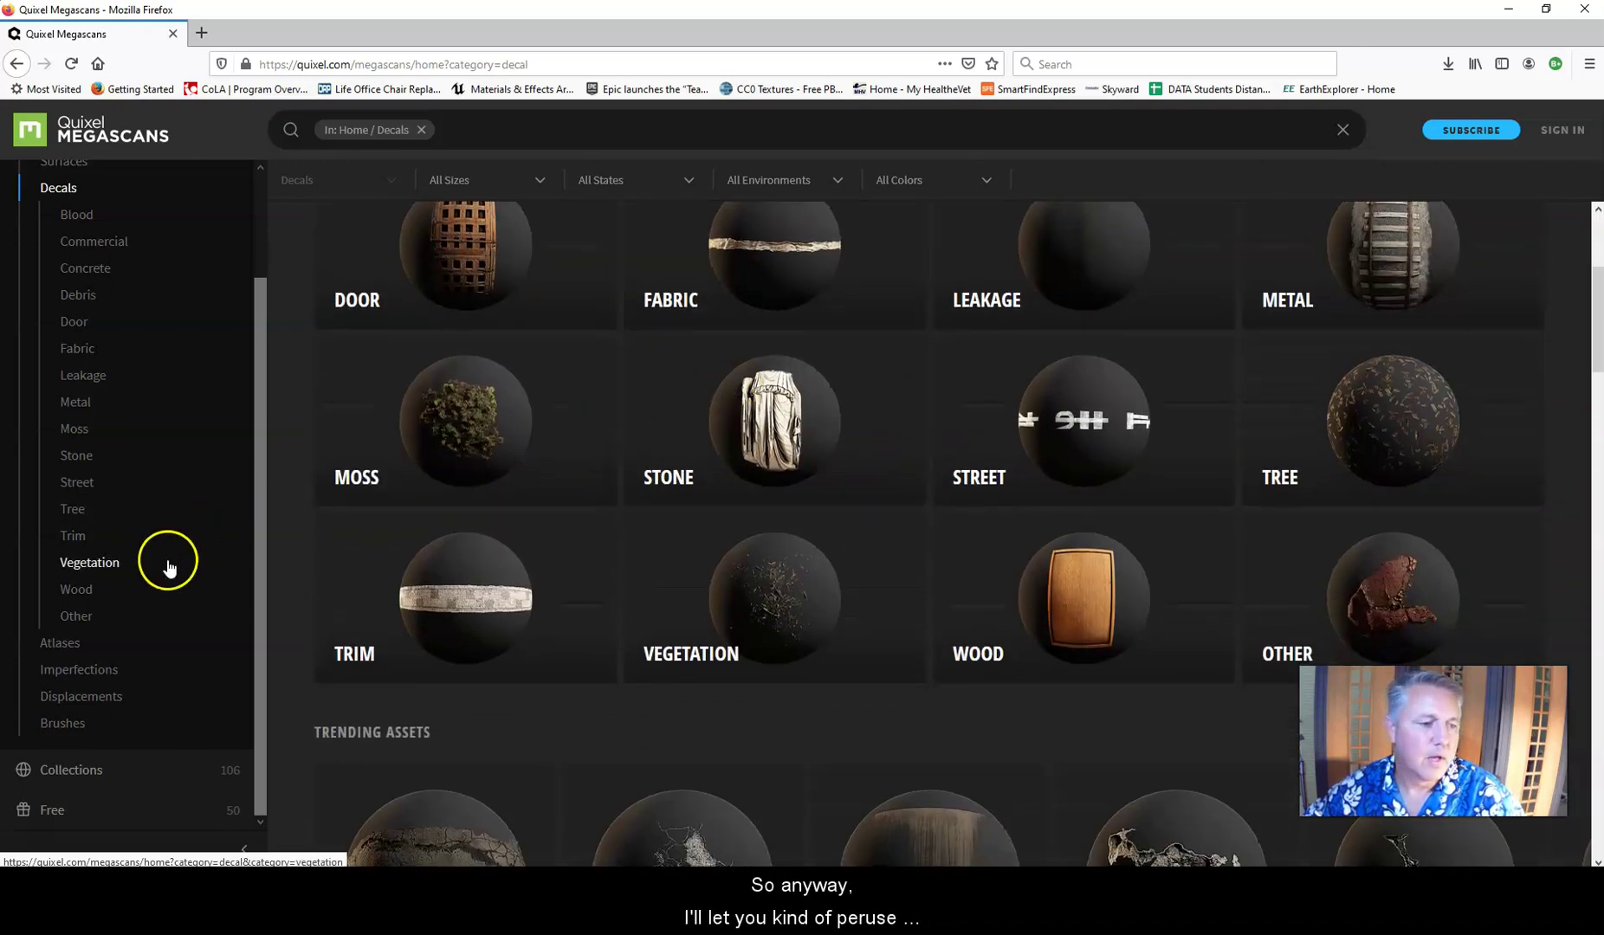
scroll(551, 604, "up", 3)
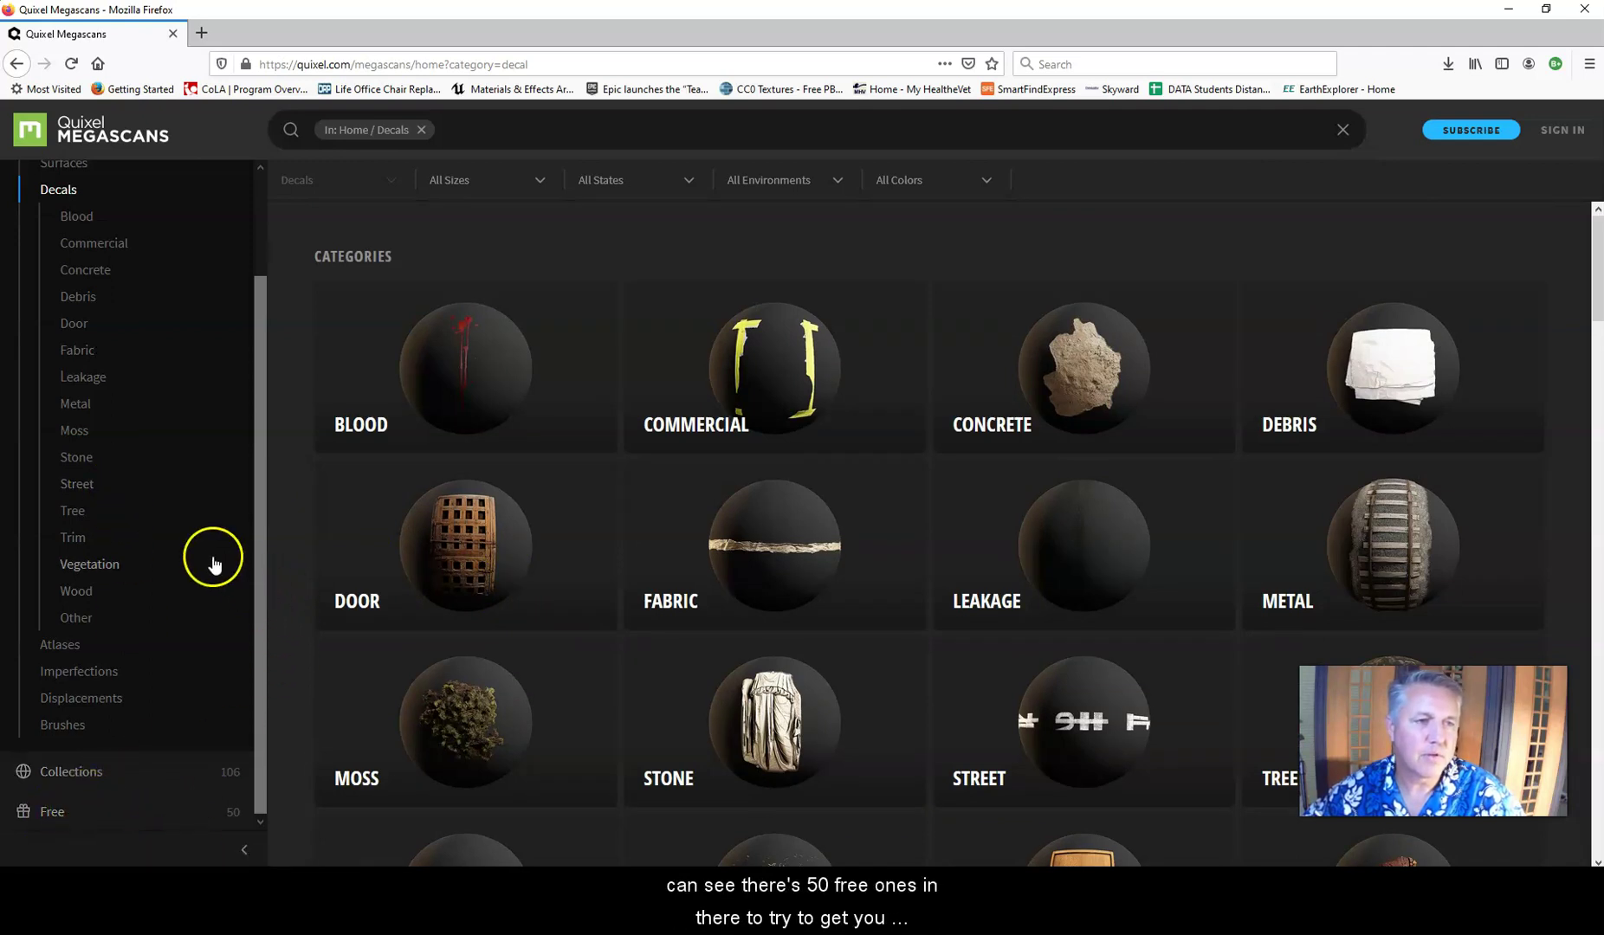
Go to the quixel.com landing page by shortening the current web address.
scroll(199, 537, "up", 2)
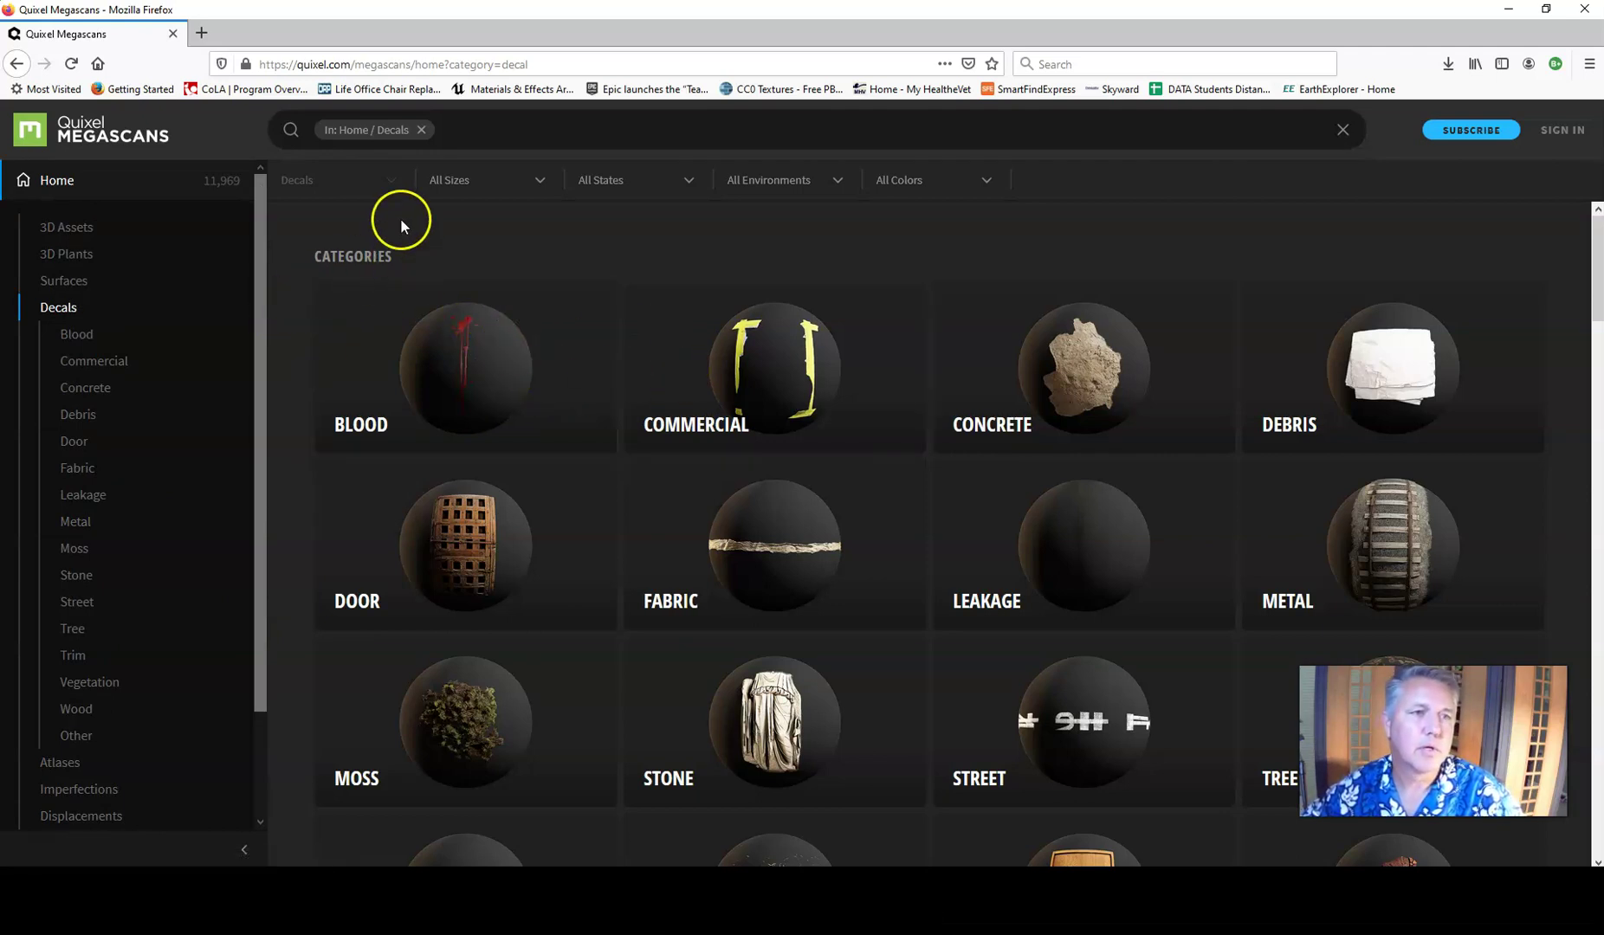
left_click(548, 59)
left_click(547, 59)
key("BackSpace")
key("BackSpace")
key("BackSpace")
key("BackSpace")
key("BackSpace")
key("BackSpace")
key("BackSpace")
key("BackSpace")
key("BackSpace")
key("BackSpace")
key("BackSpace")
key("BackSpace")
key("BackSpace")
key("BackSpace")
key("BackSpace")
key("BackSpace")
key("BackSpace")
key("BackSpace")
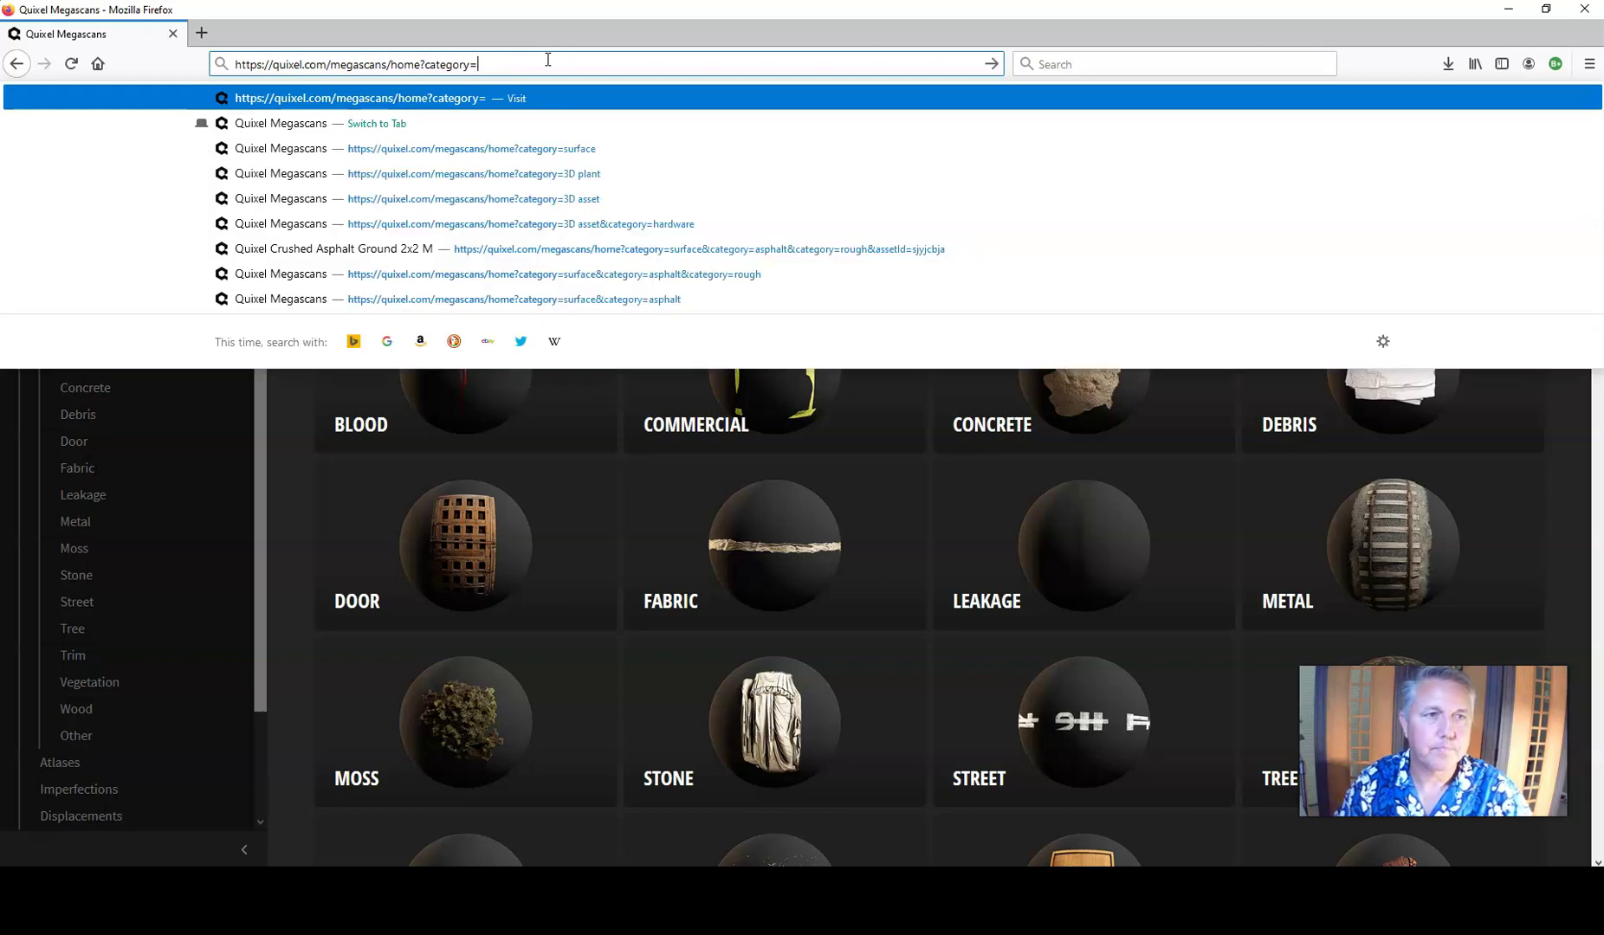
key("BackSpace")
key("BackSpace")
key("BackSpace")
key("BackSpace")
key("BackSpace")
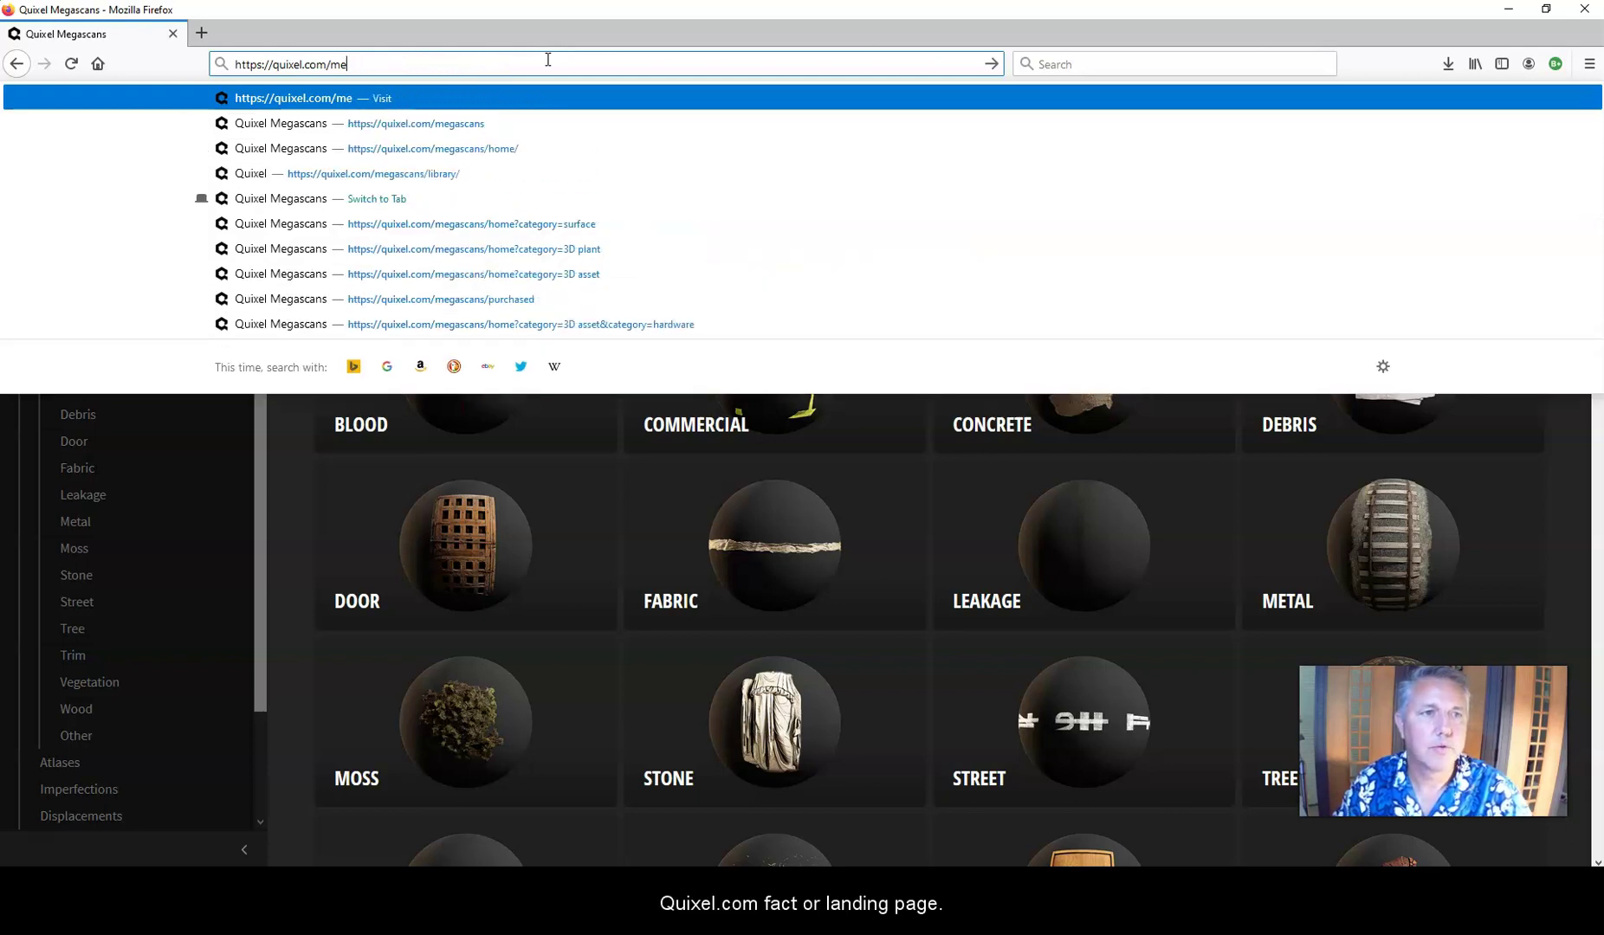
key("Return")
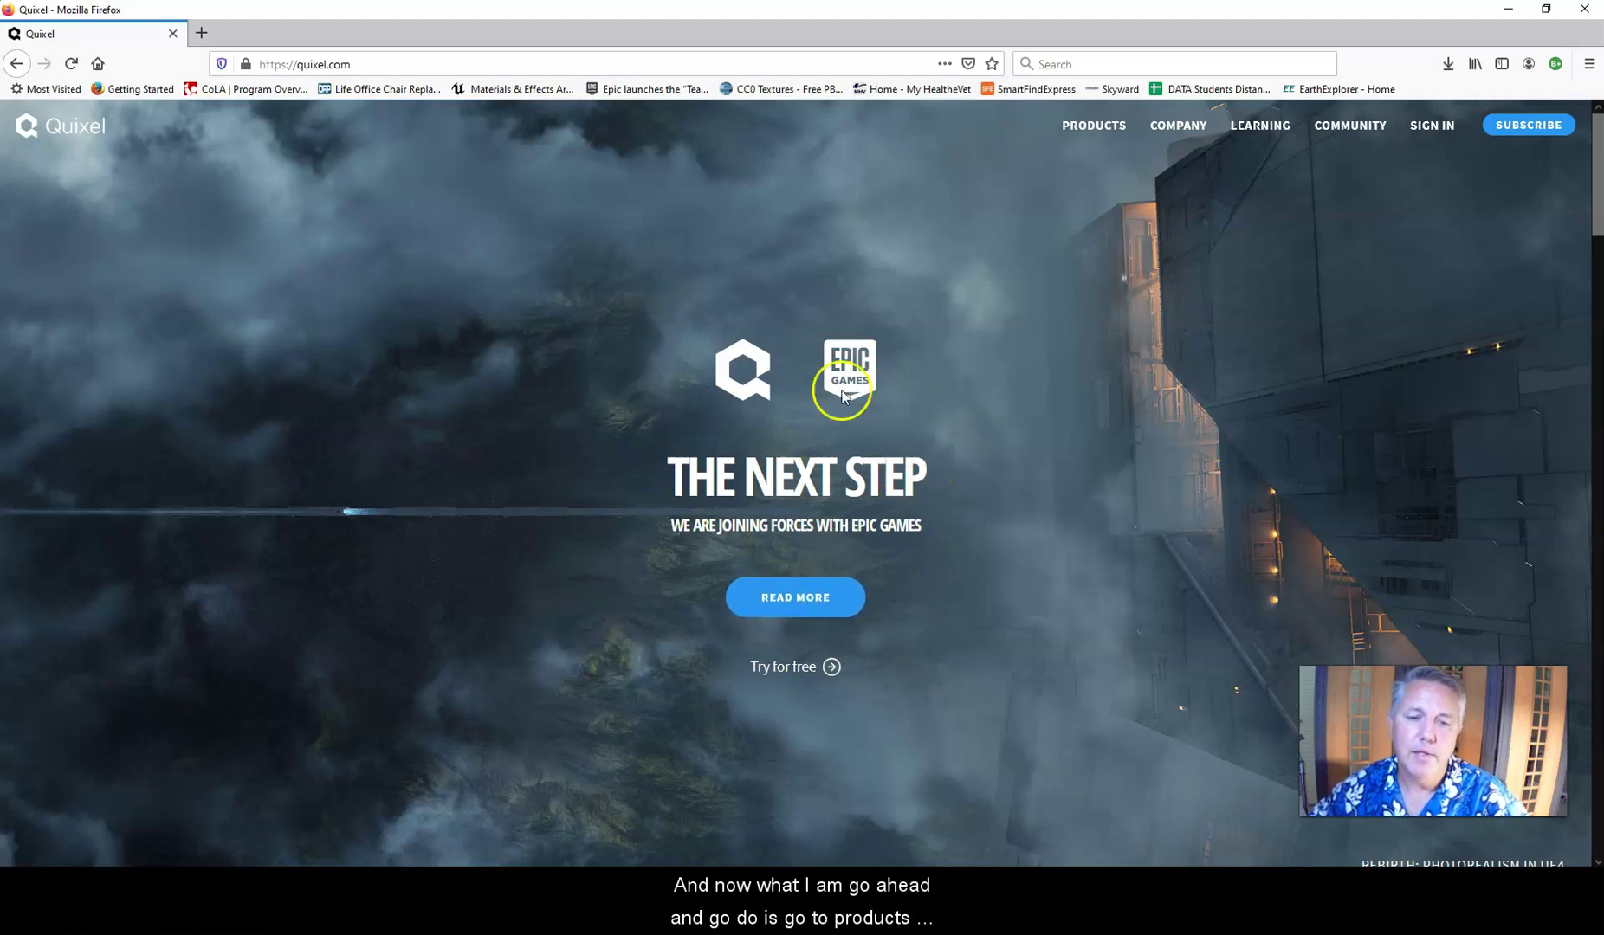
Open the Bridge product page on the Quixel site and view its free download offer.
mouse_move(1094, 152)
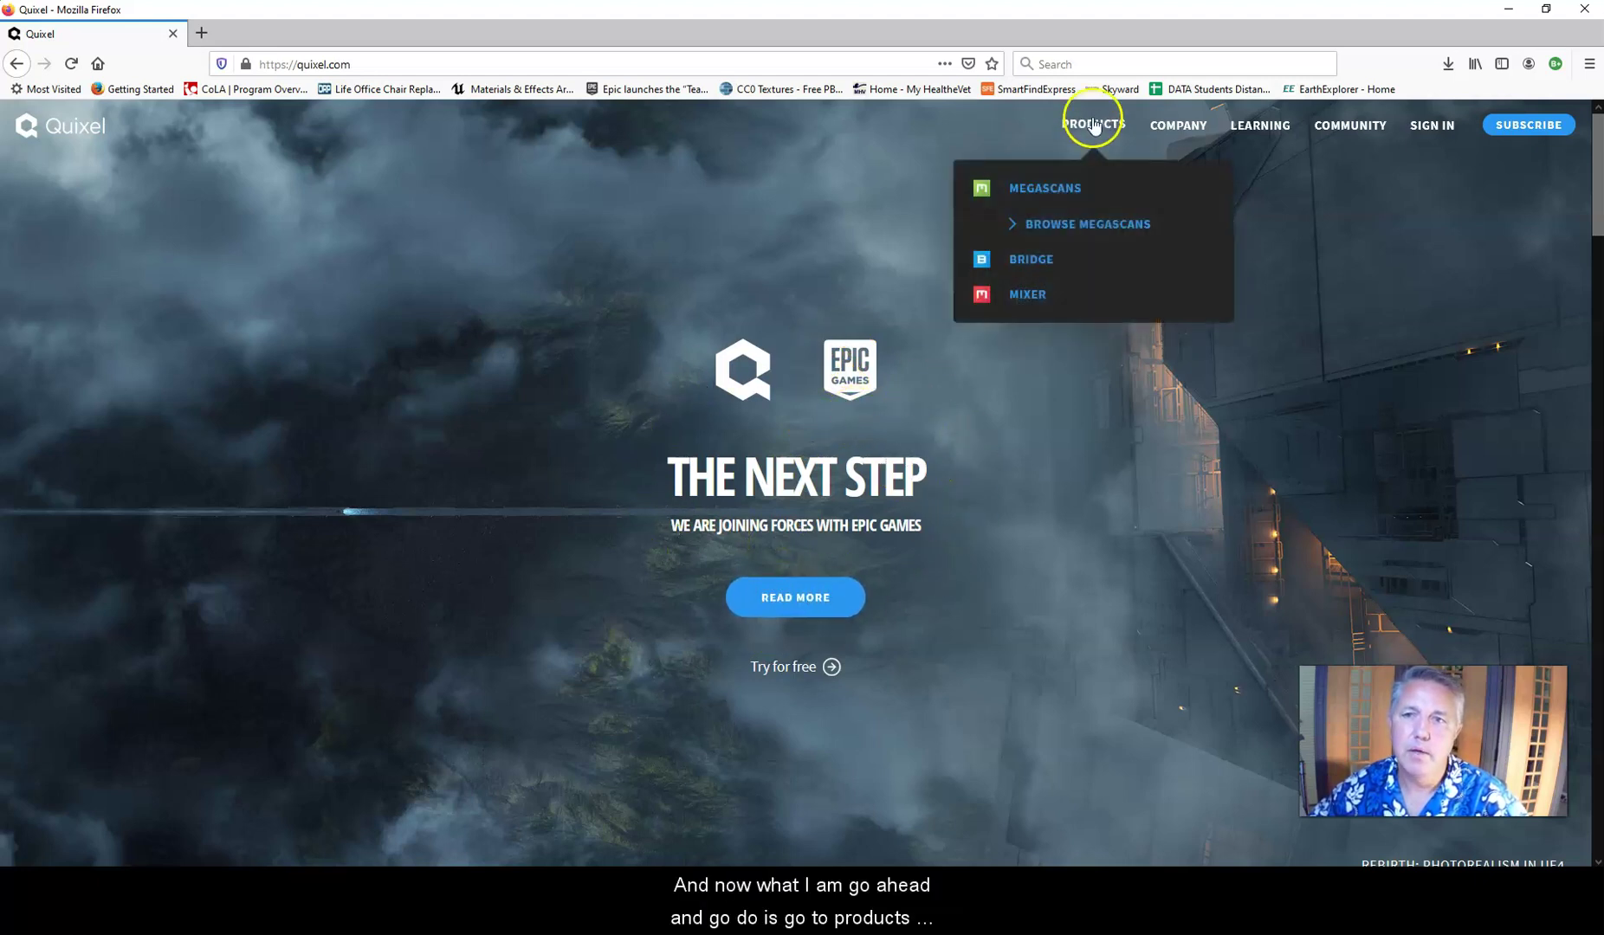
left_click(1025, 261)
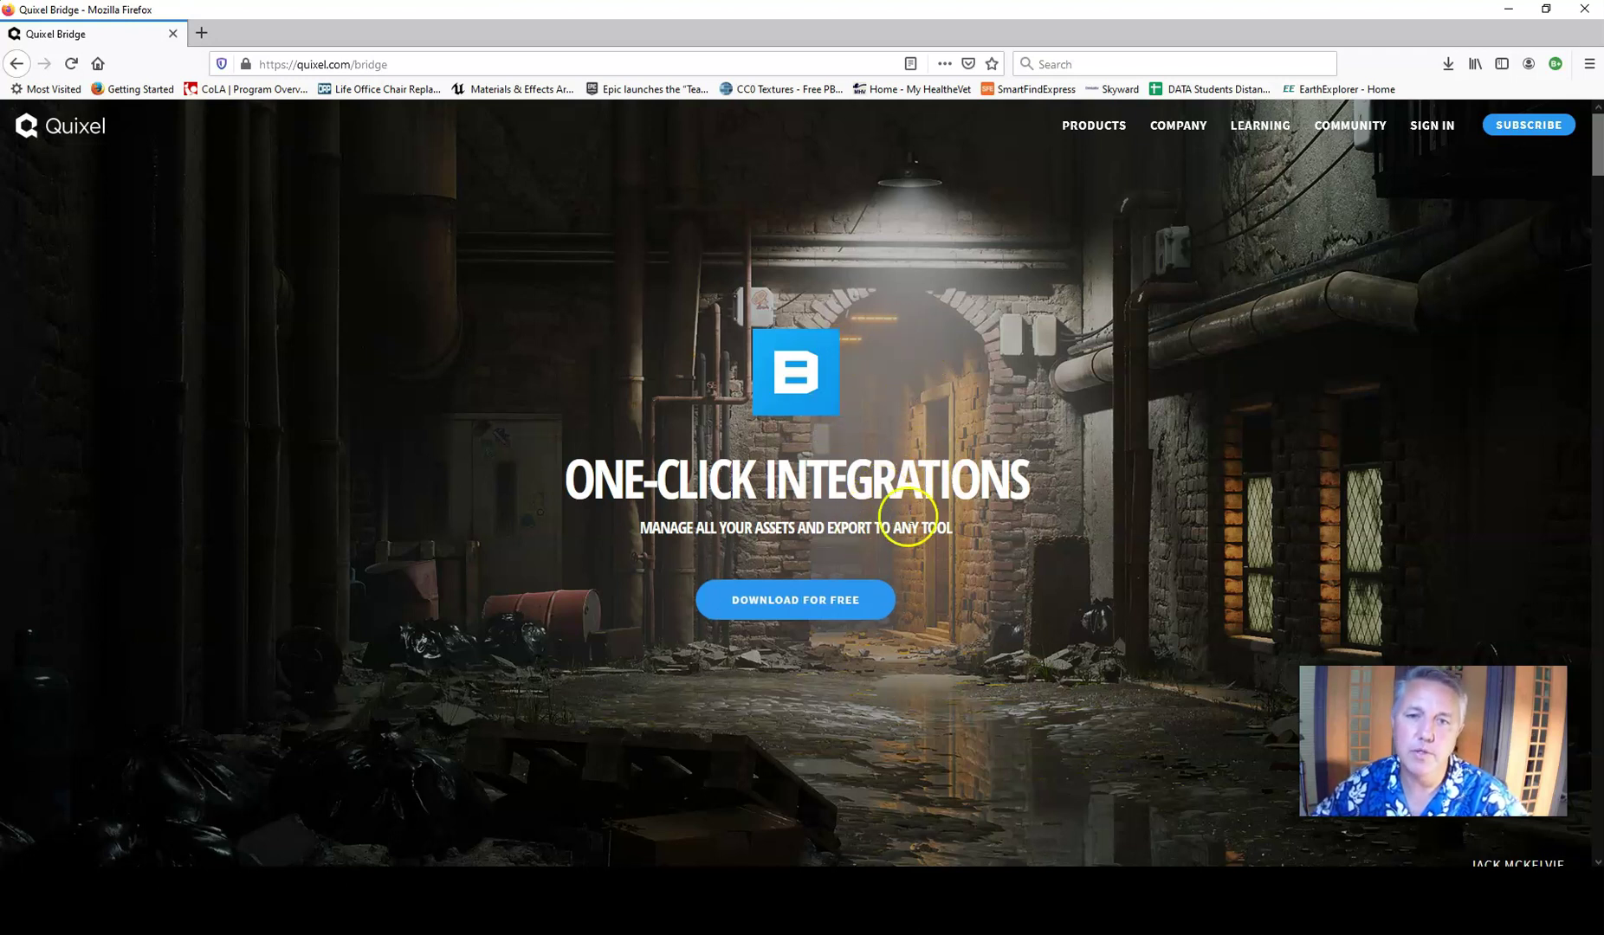
scroll(906, 463, "down", 2)
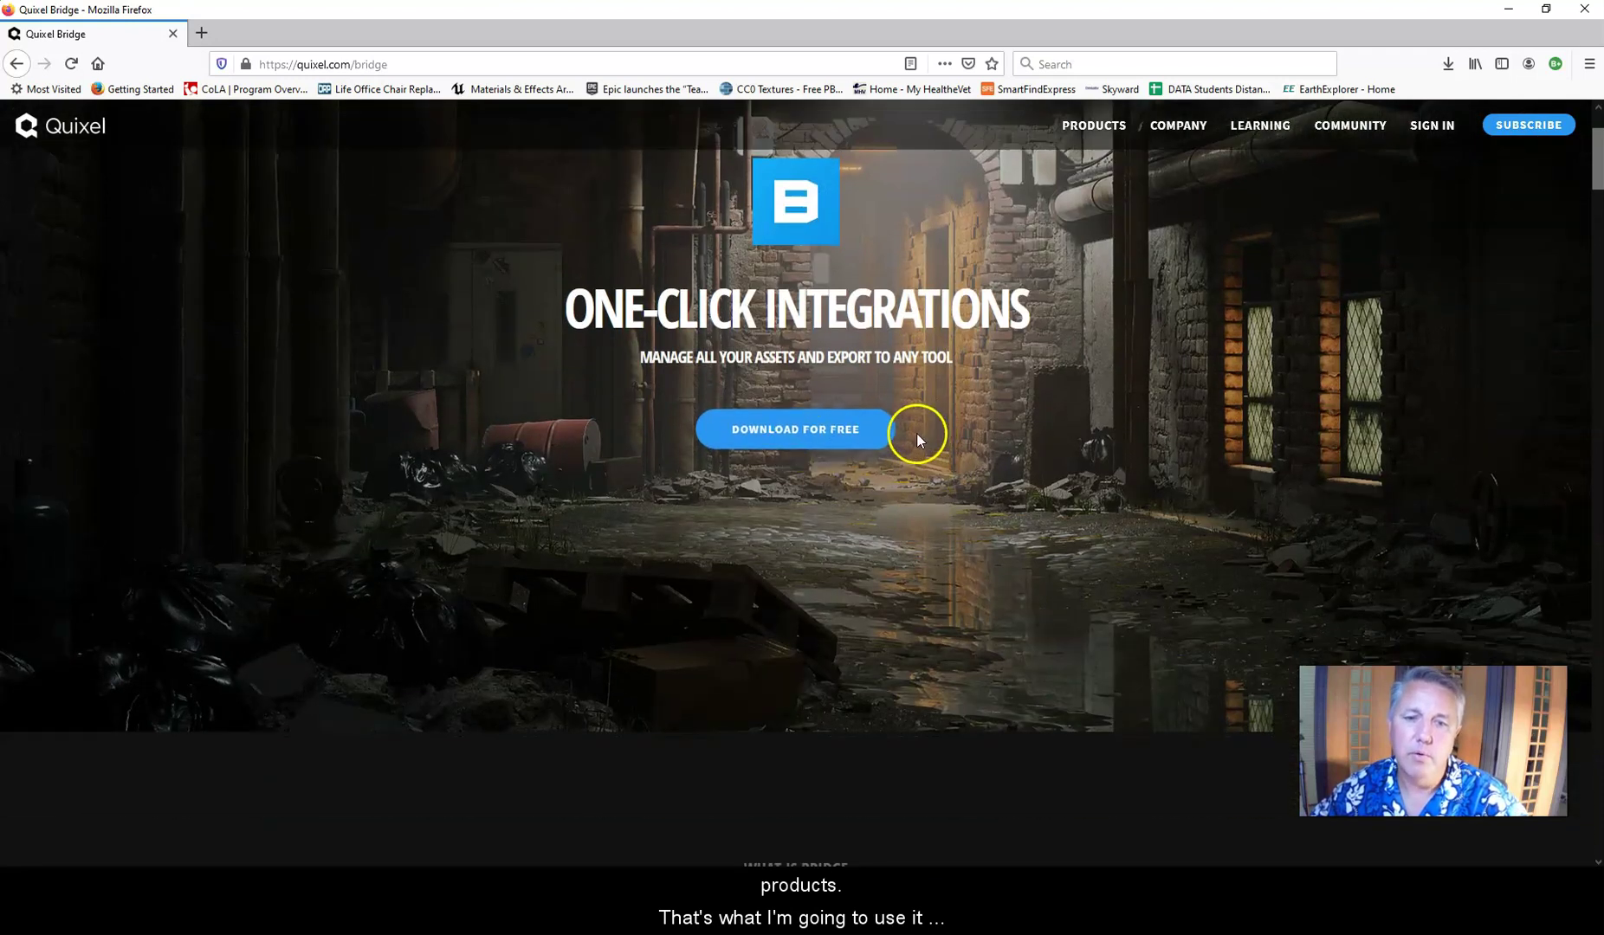
scroll(921, 412, "up", 2)
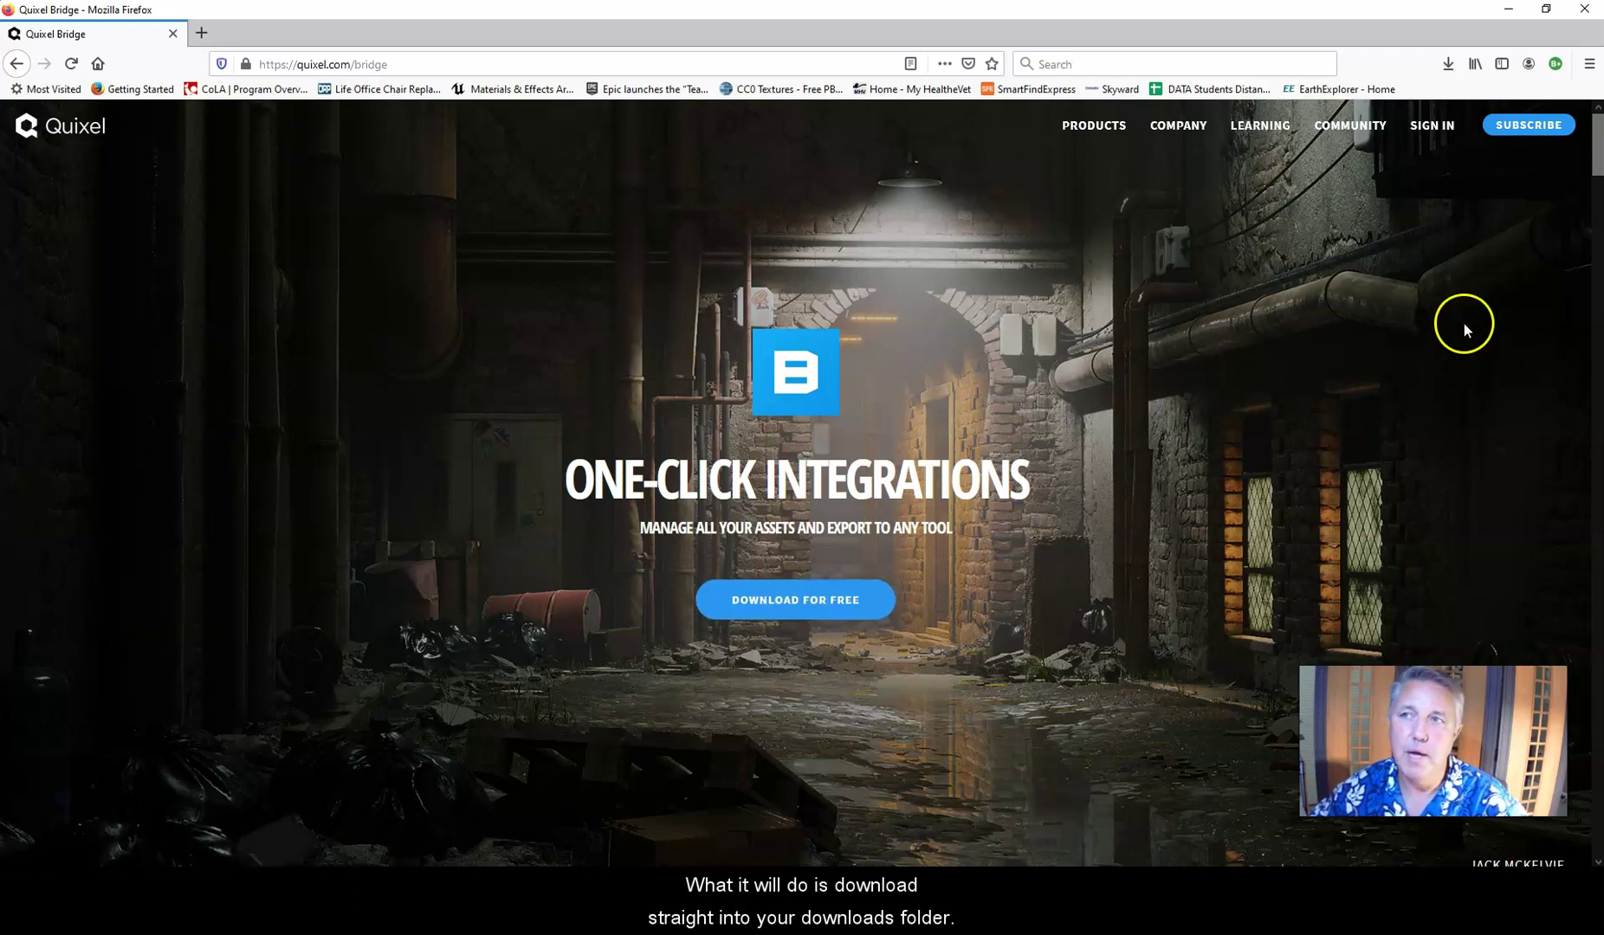
Check the Downloads folder in File Explorer for the Bridge installer, then move the folder window out of the way.
key("super+e")
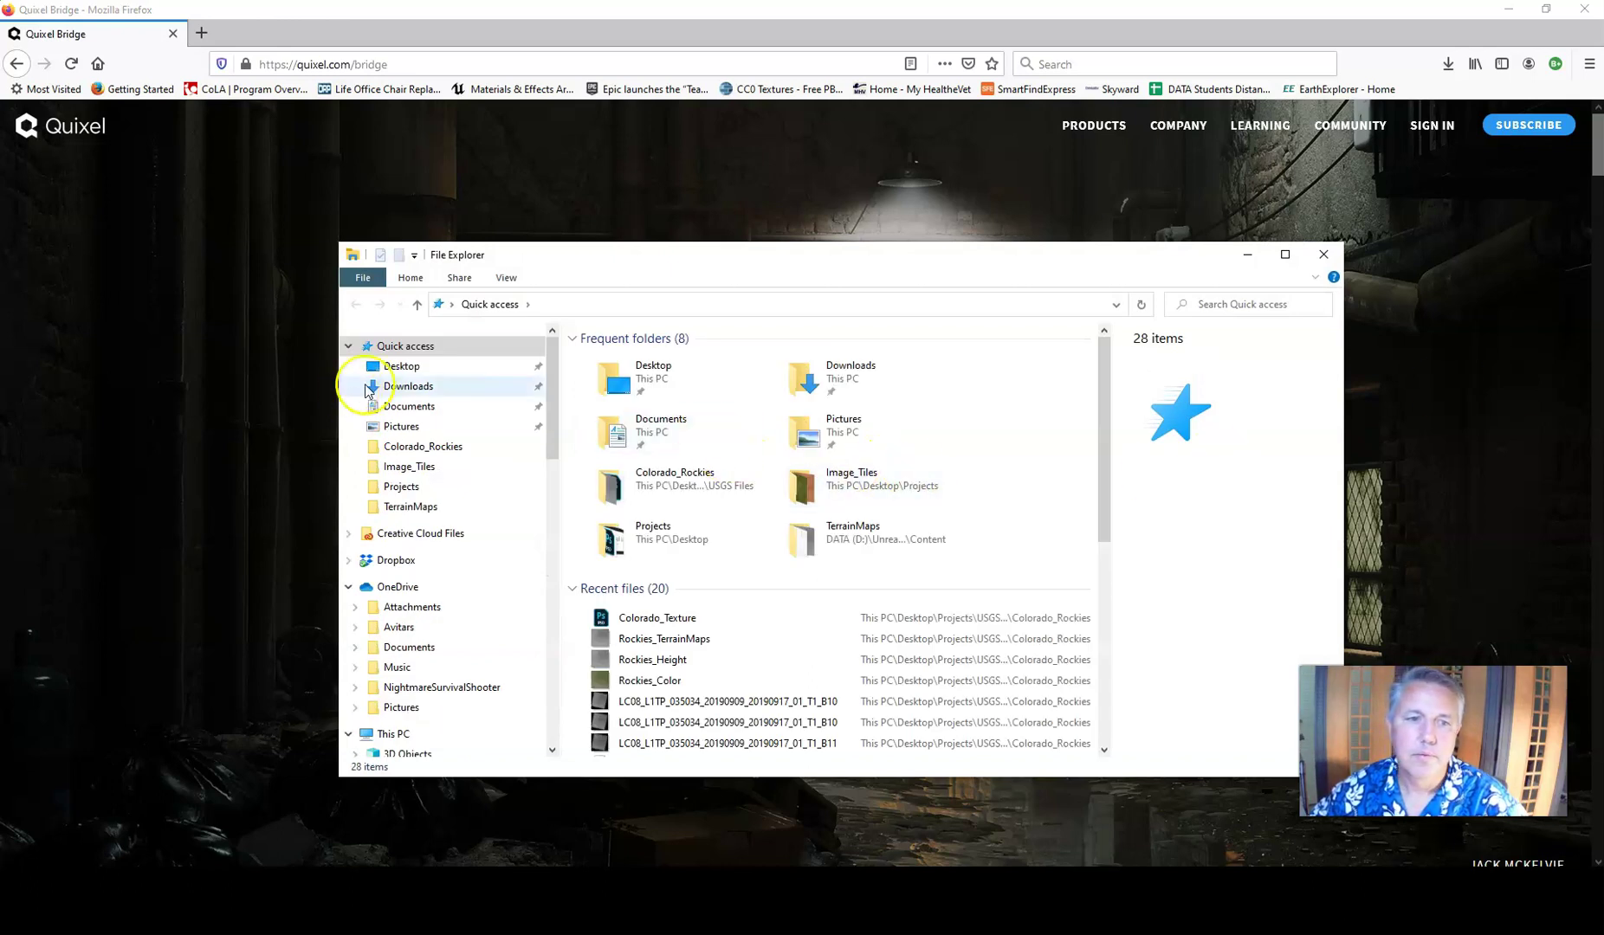
left_click(400, 386)
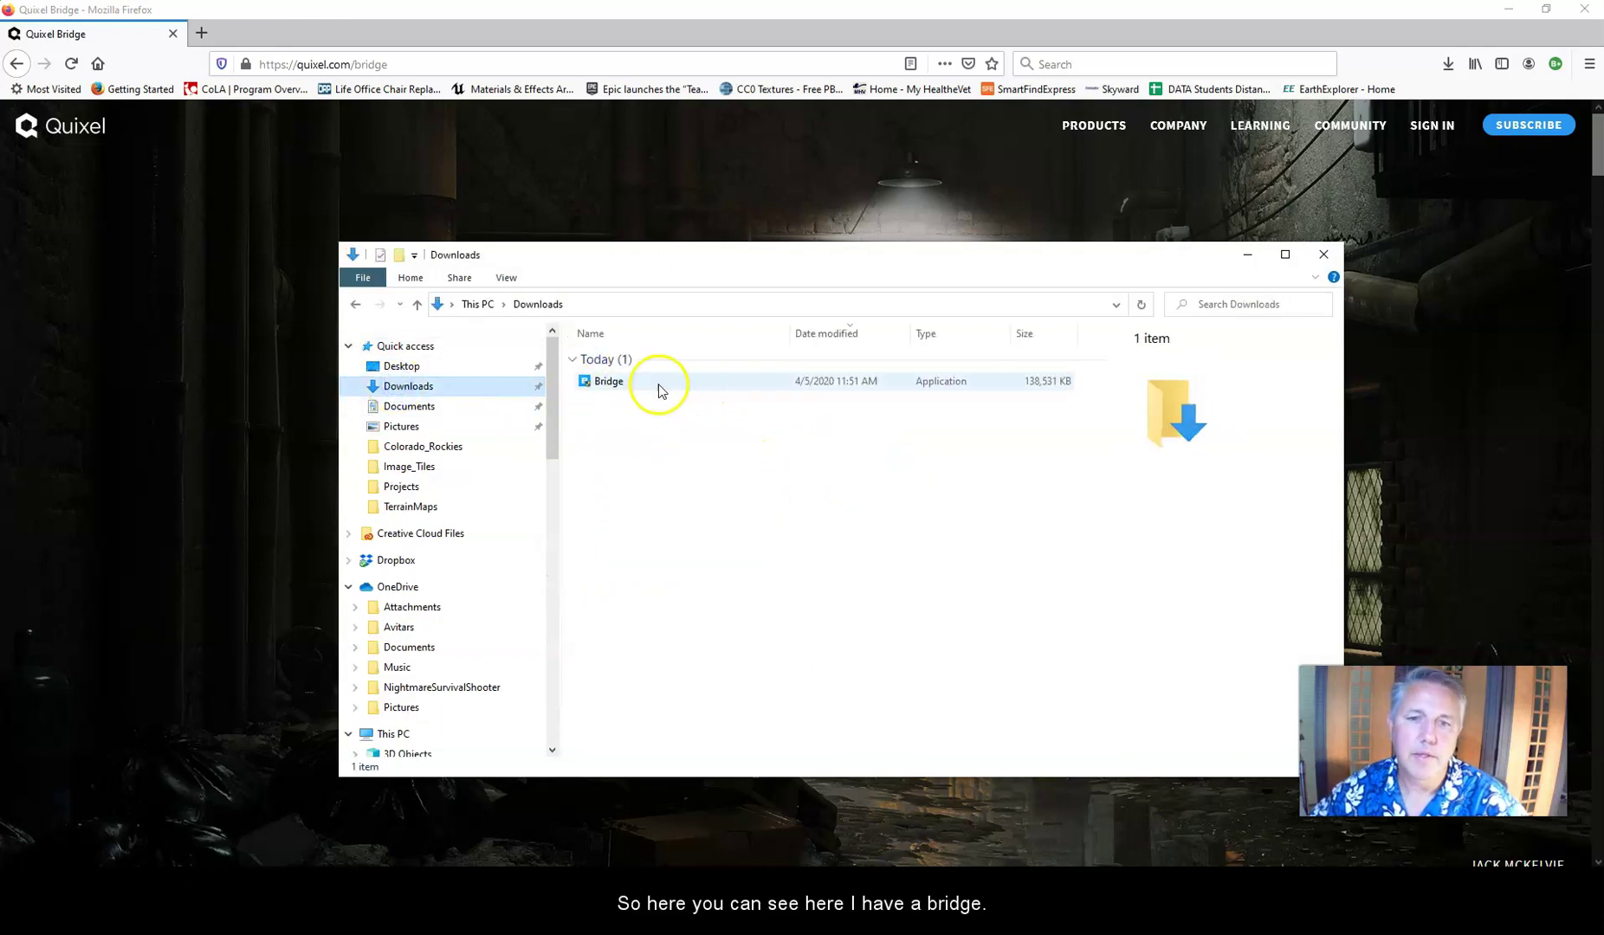
mouse_move(609, 390)
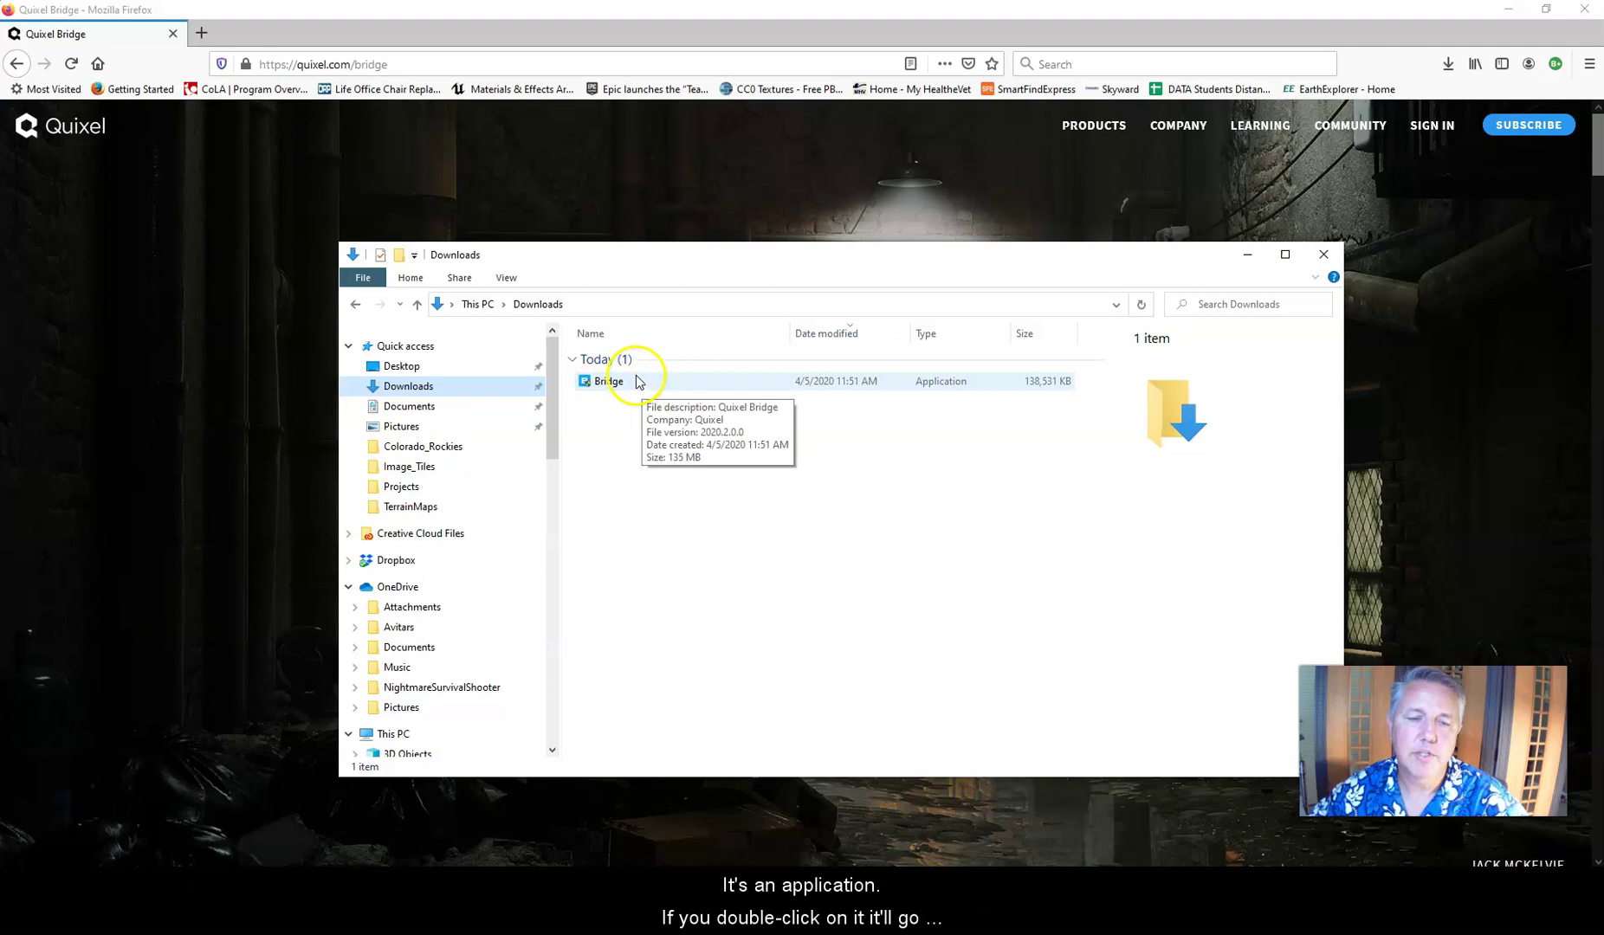
left_click_drag(647, 260, 1603, 329)
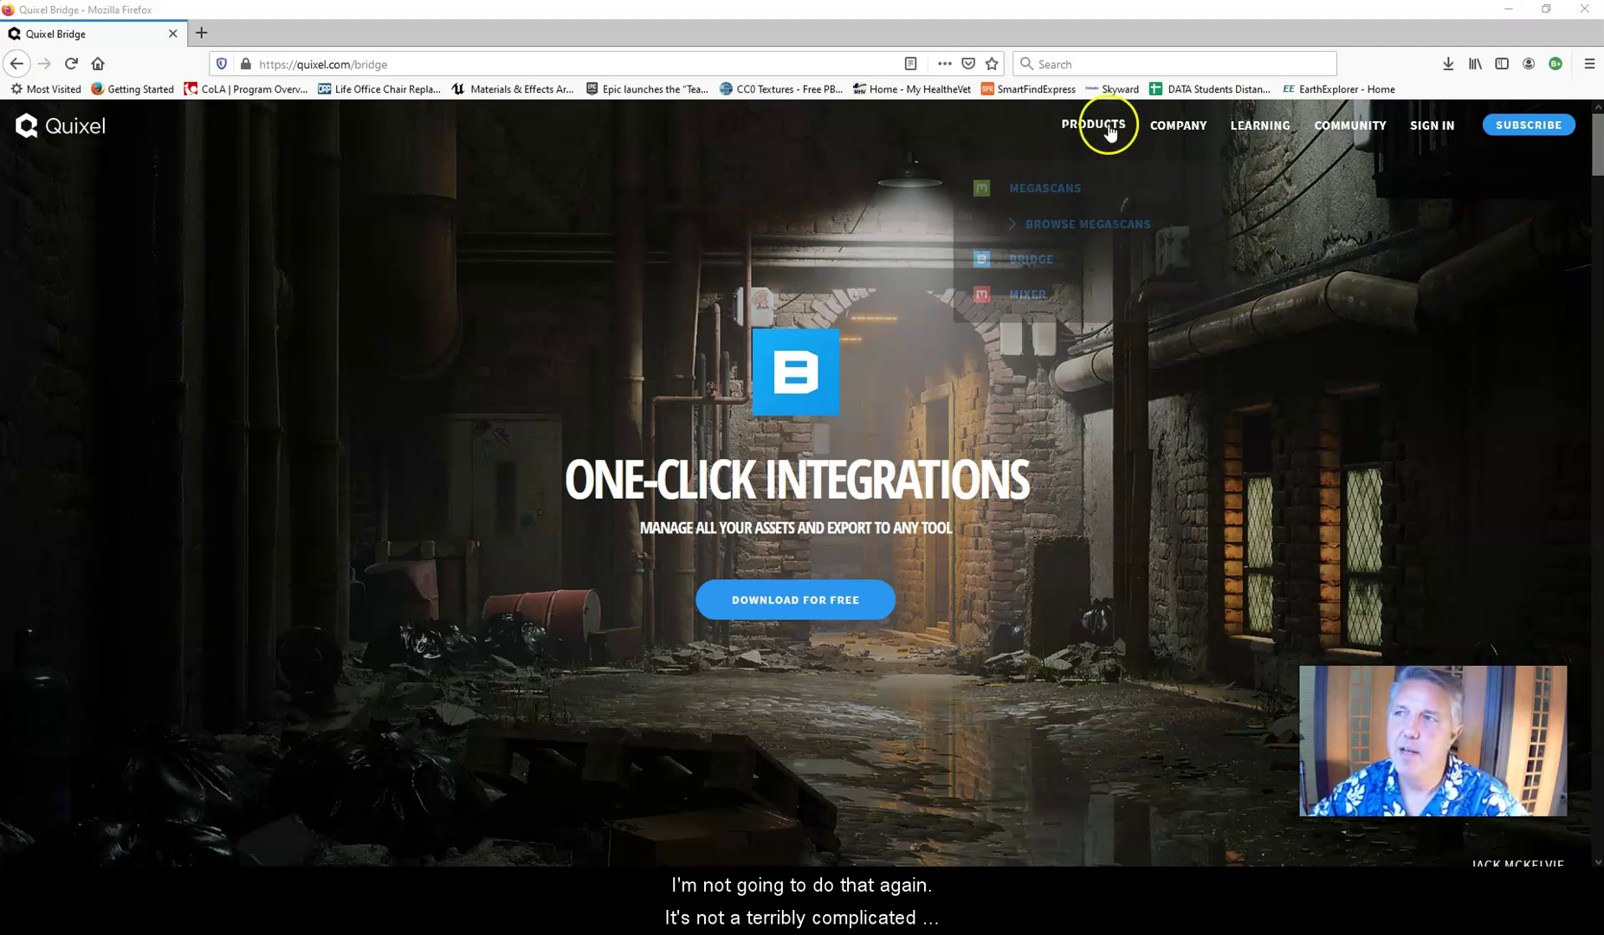
Open the Mixer product page on the Quixel site.
mouse_move(1178, 124)
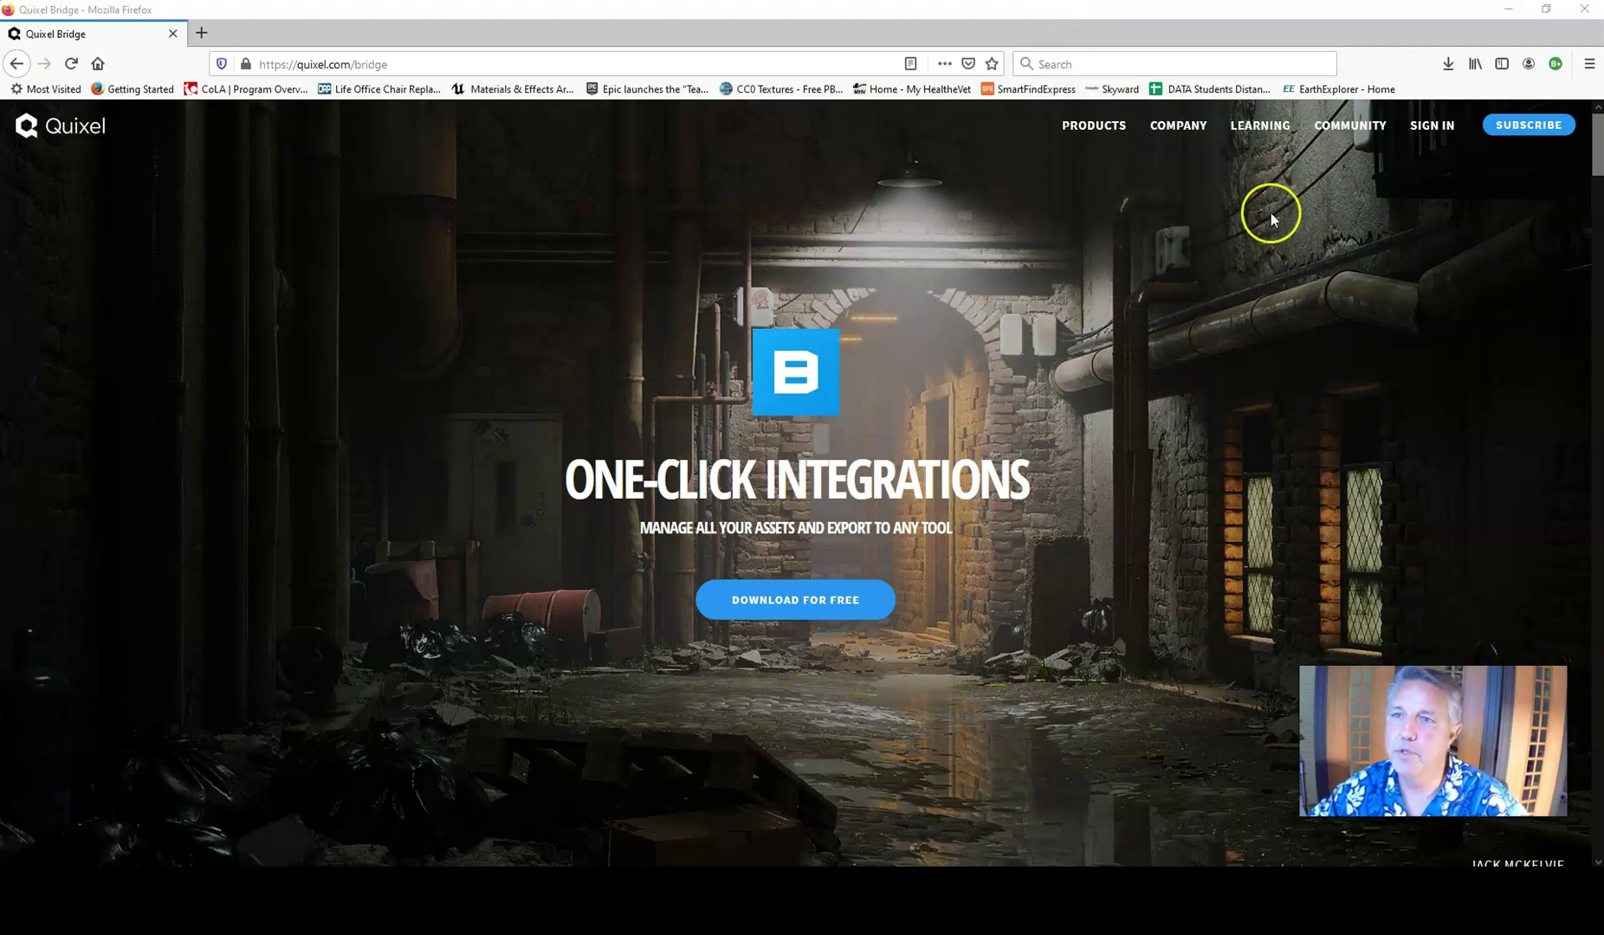
mouse_move(1102, 133)
left_click(1036, 295)
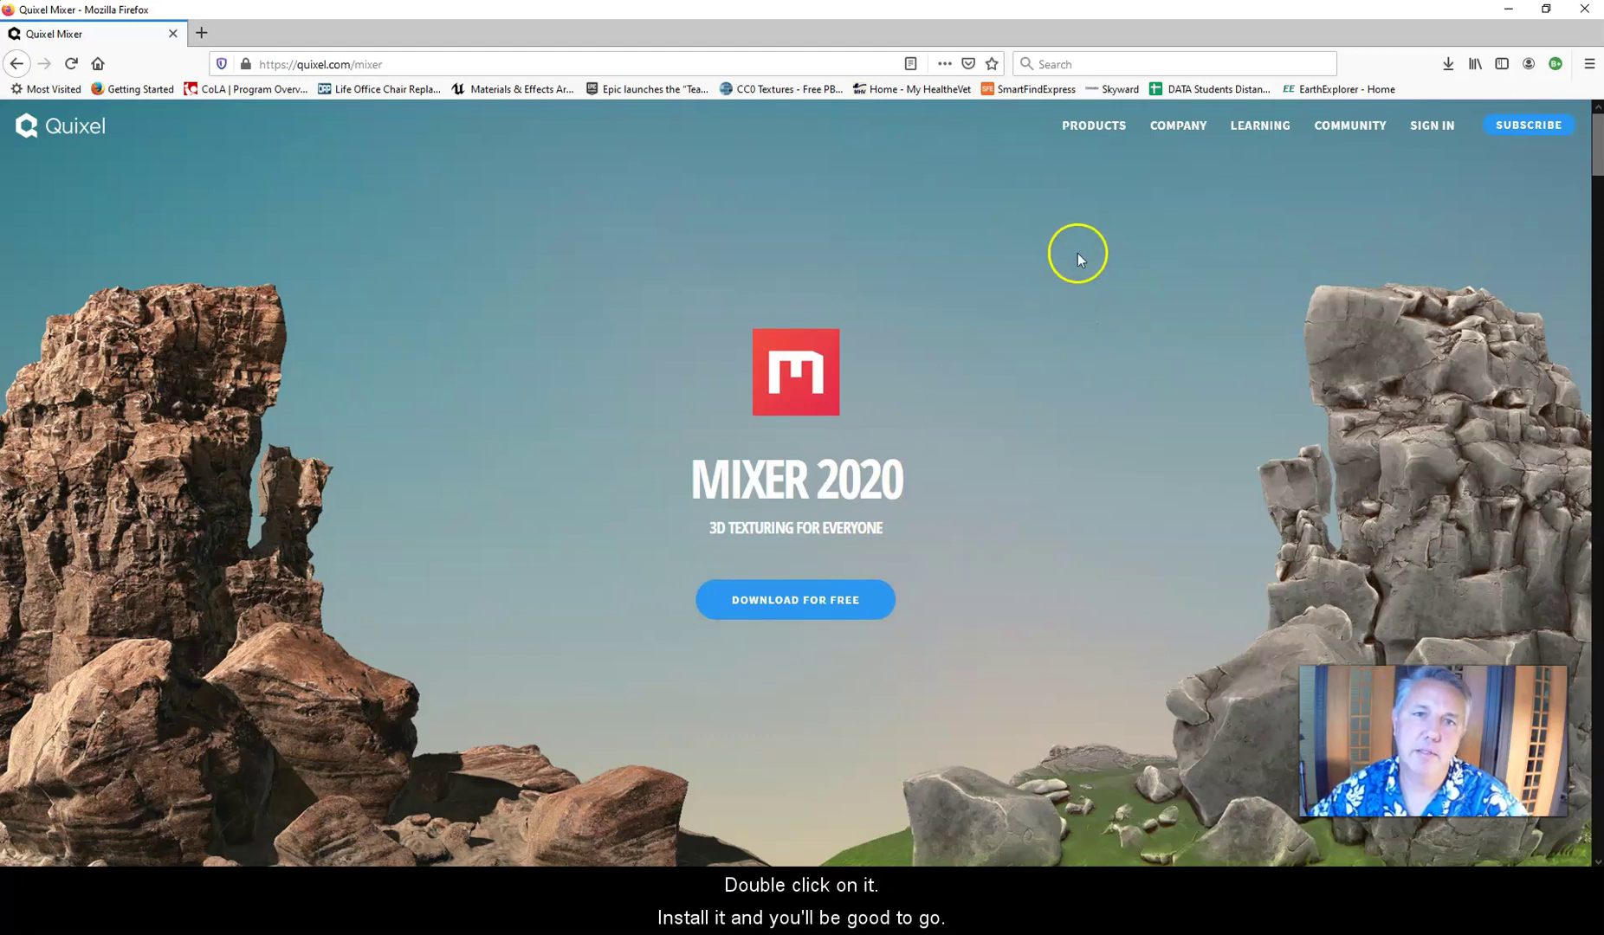
Clear the browser window off the desktop, launch Quixel Bridge and show it full screen.
double_click(901, 15)
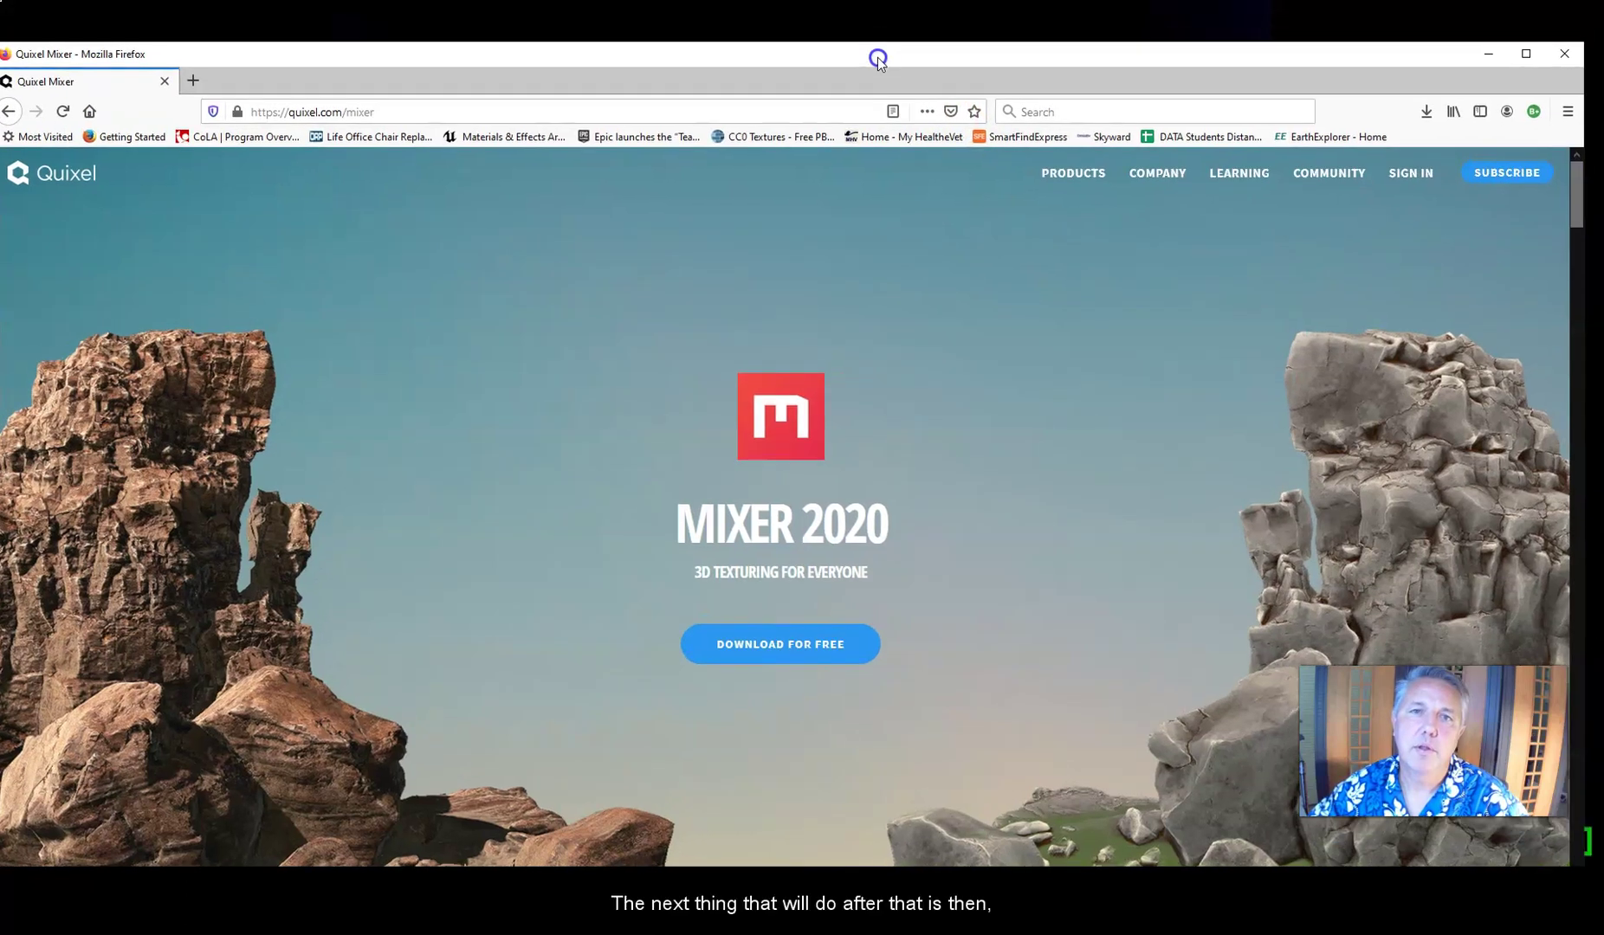
left_click(1516, 24)
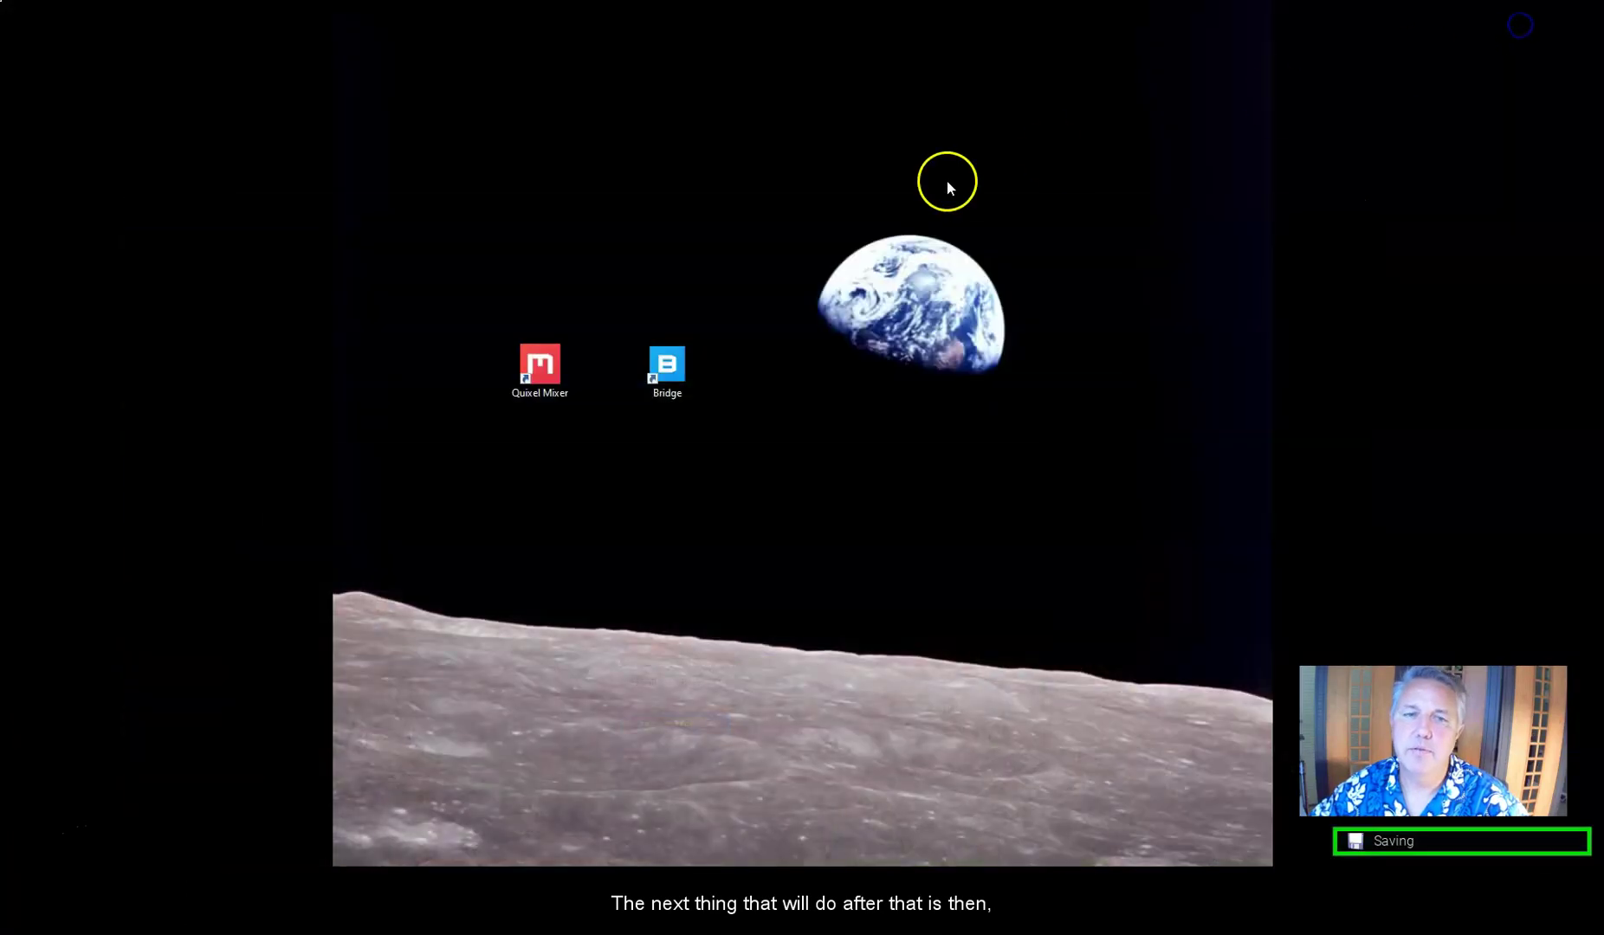
double_click(668, 365)
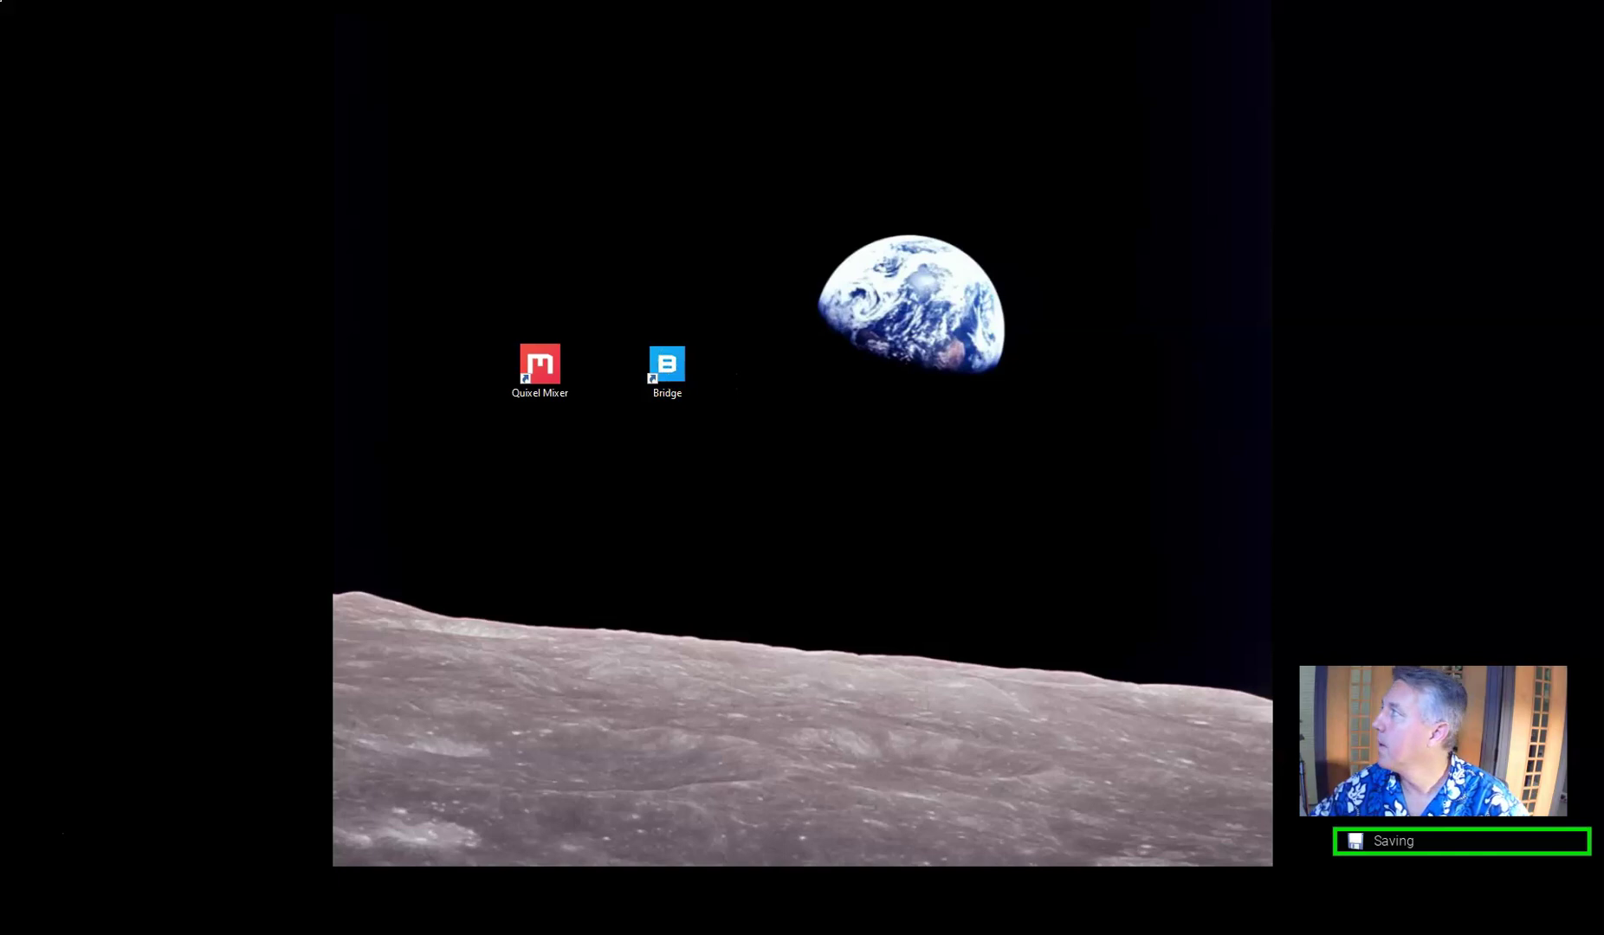
left_click_drag(1603, 208, 1099, 163)
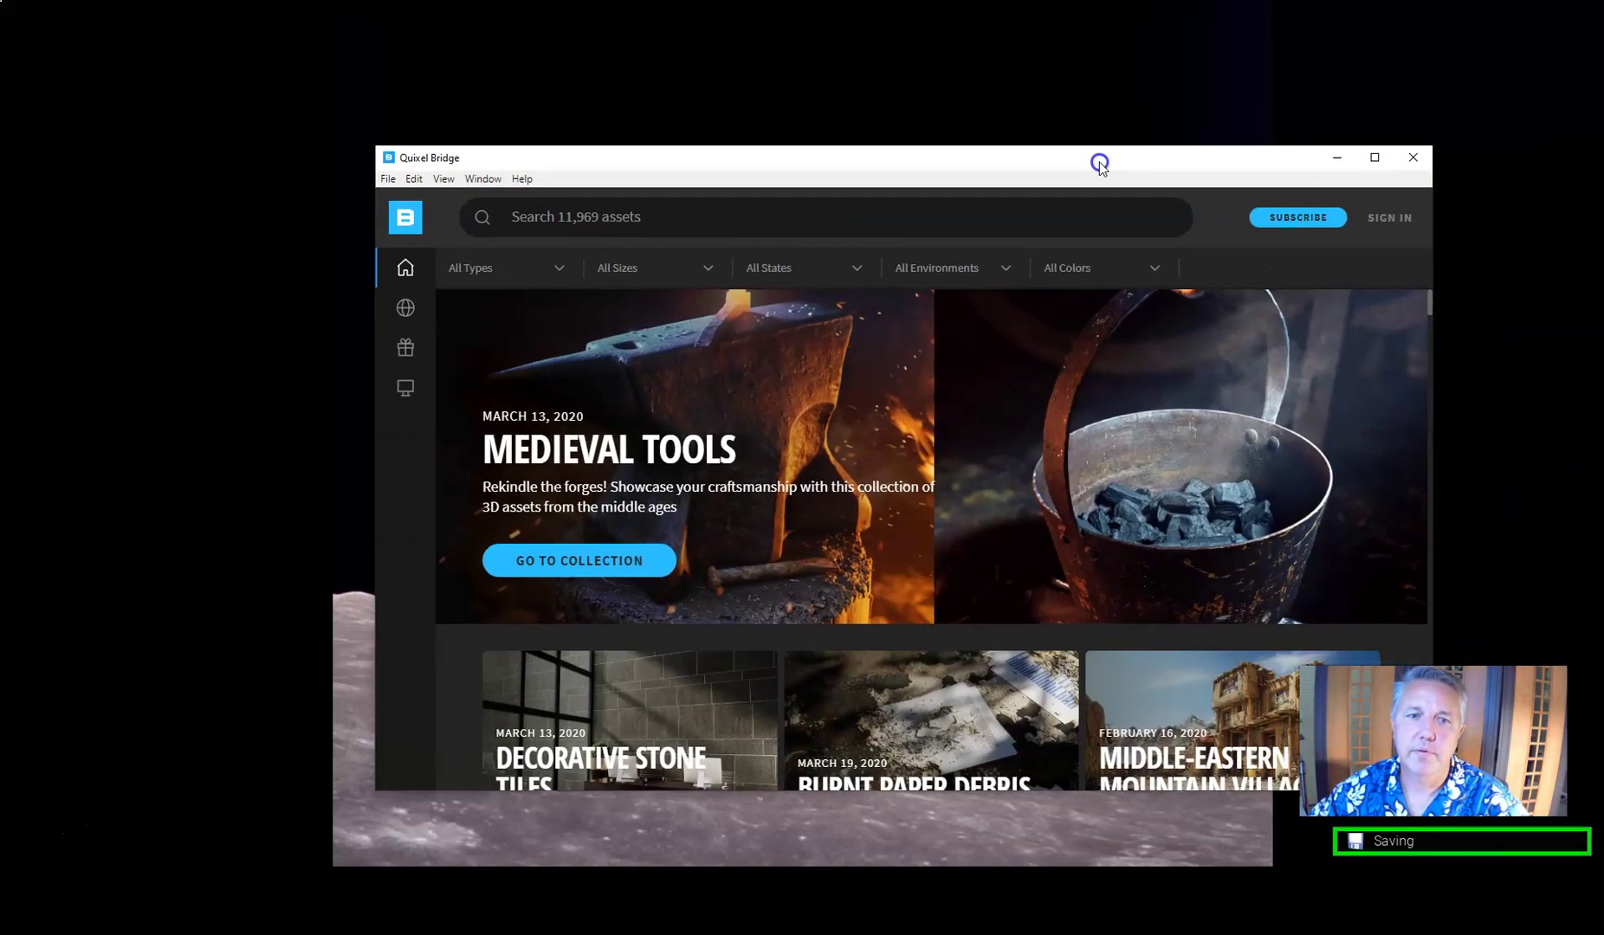
double_click(1099, 162)
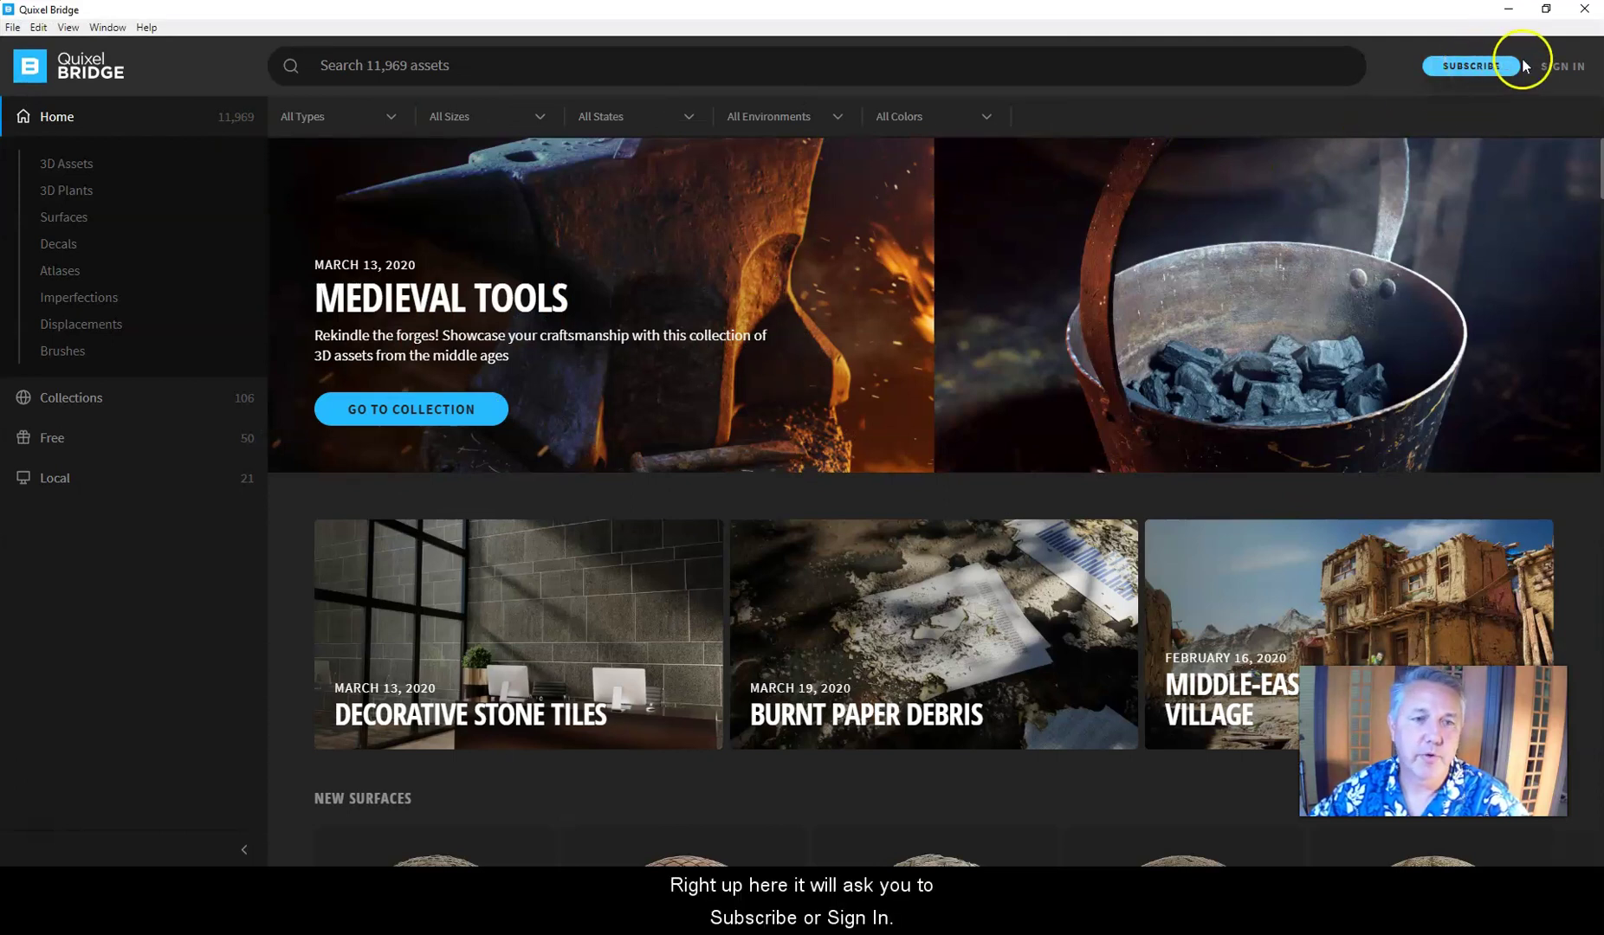
Sign in to Bridge with the Epic Games account option.
left_click(1566, 69)
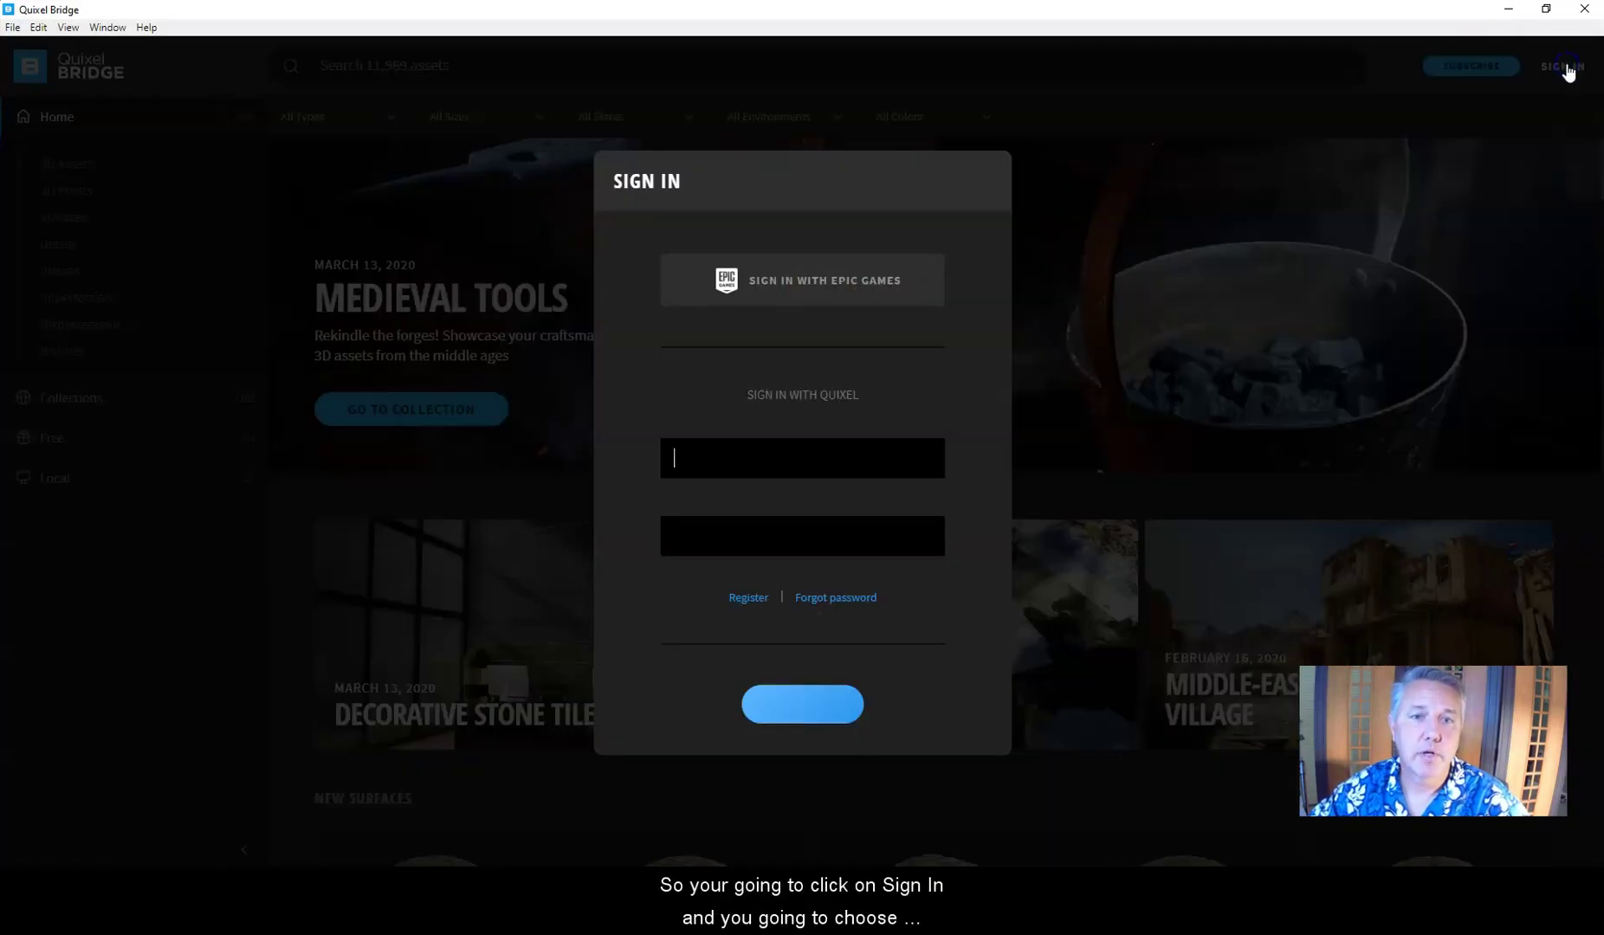
left_click(758, 300)
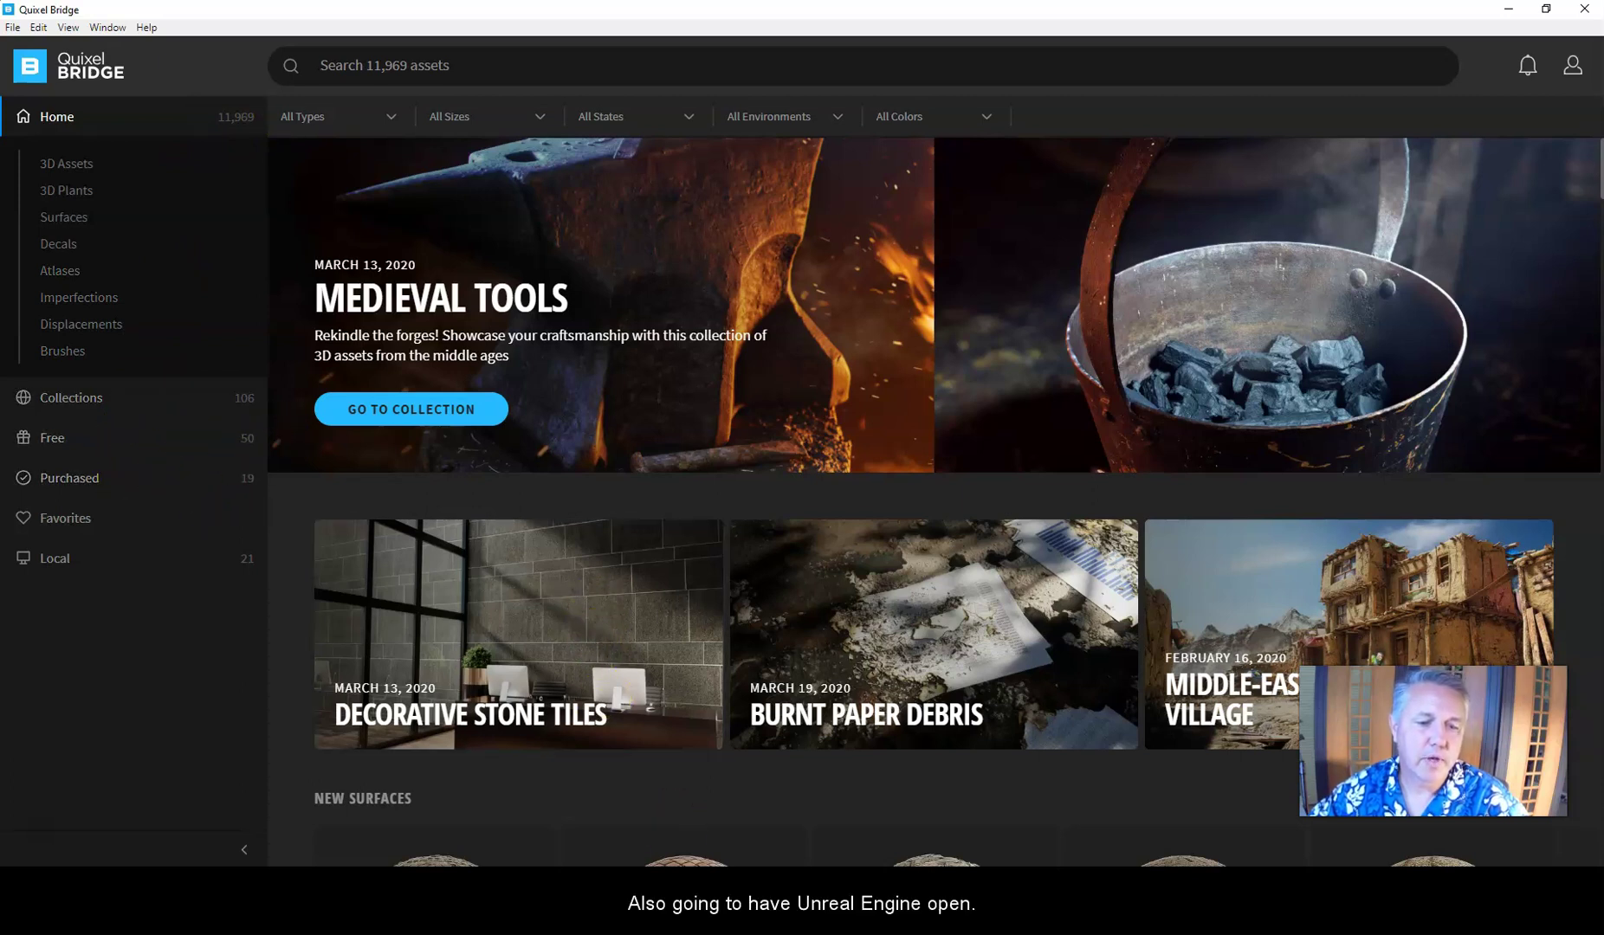
Switch to Unreal Engine to check the open Quixel_Demo project, and return to Bridge.
left_click(679, 819)
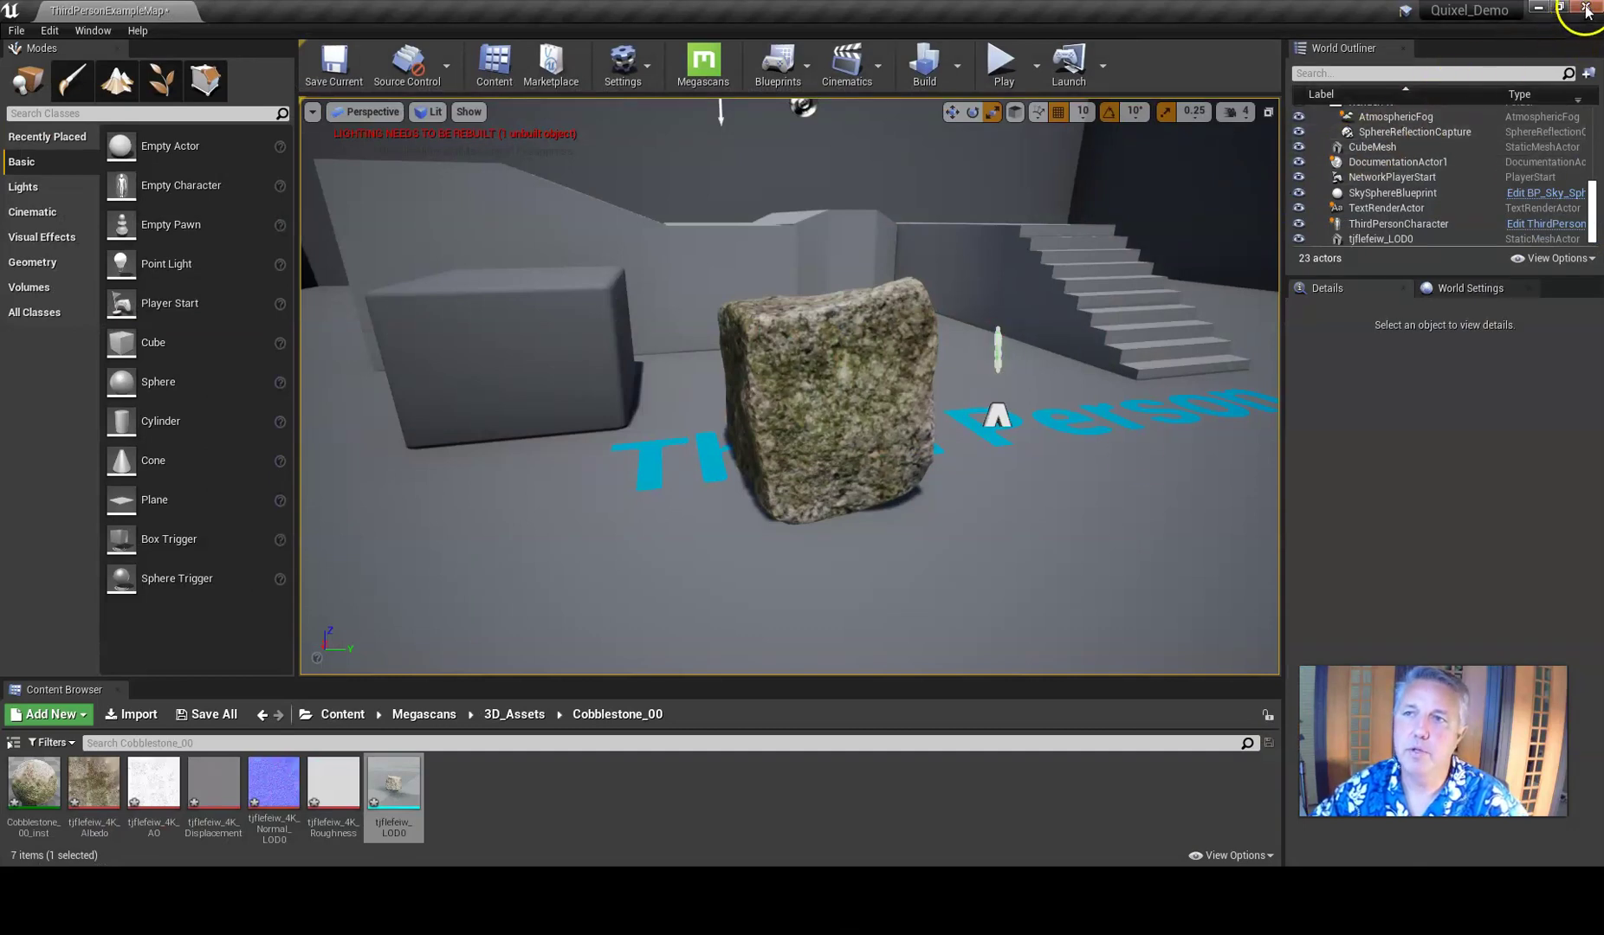
left_click(1539, 7)
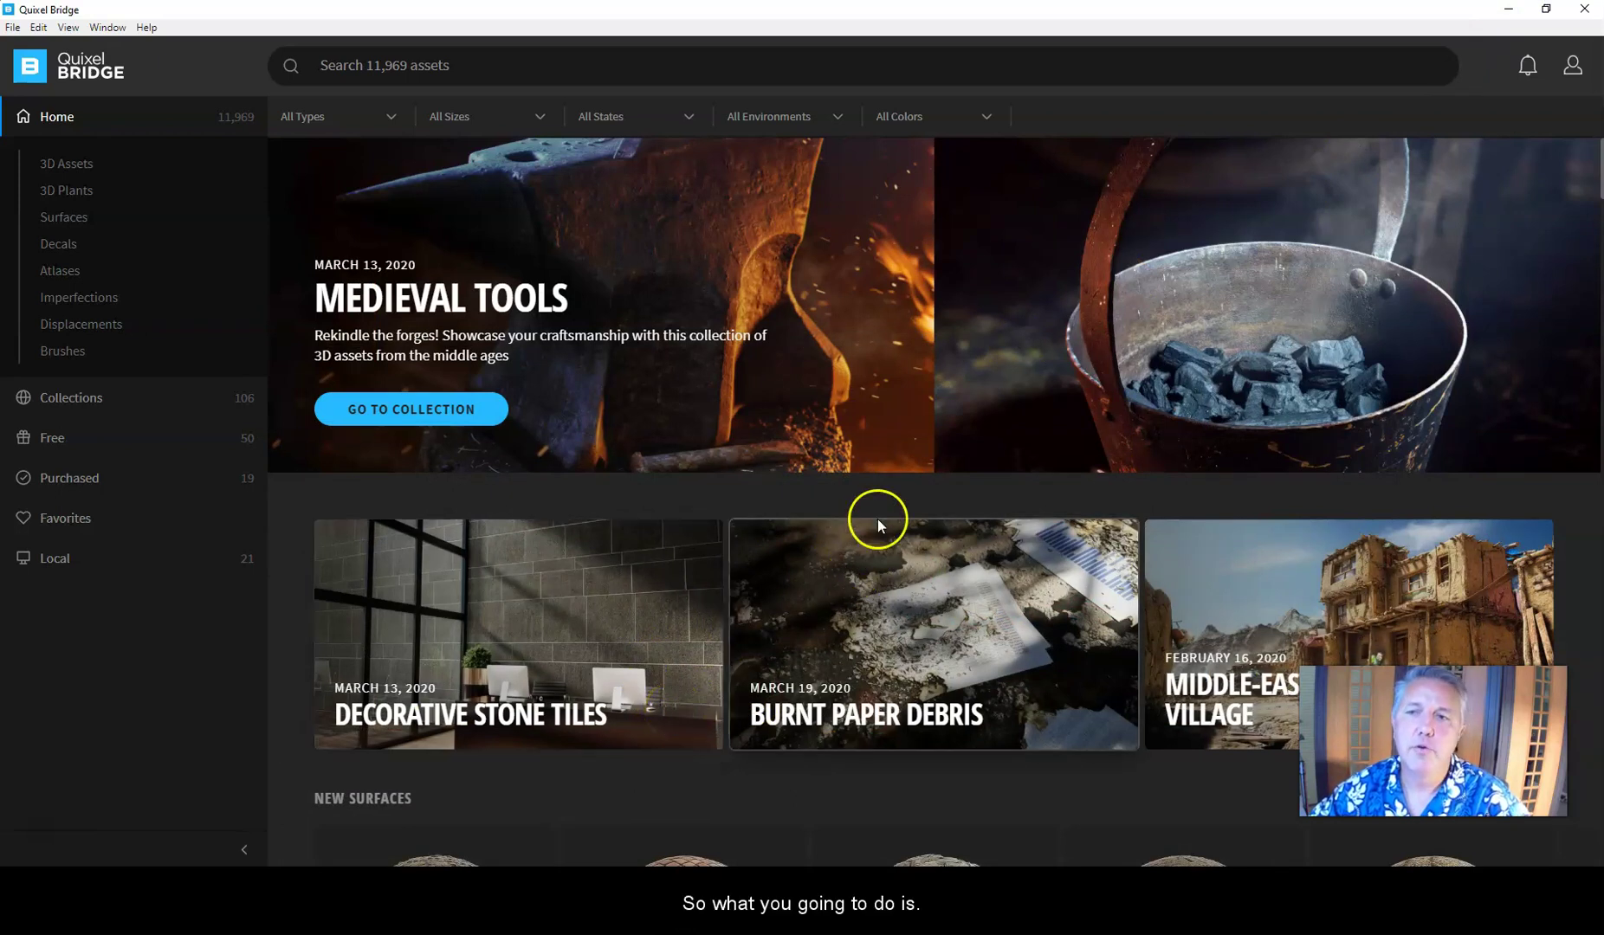
Show the Antique subcategory of the 3D Assets in the Bridge library.
scroll(680, 575, "down", 2)
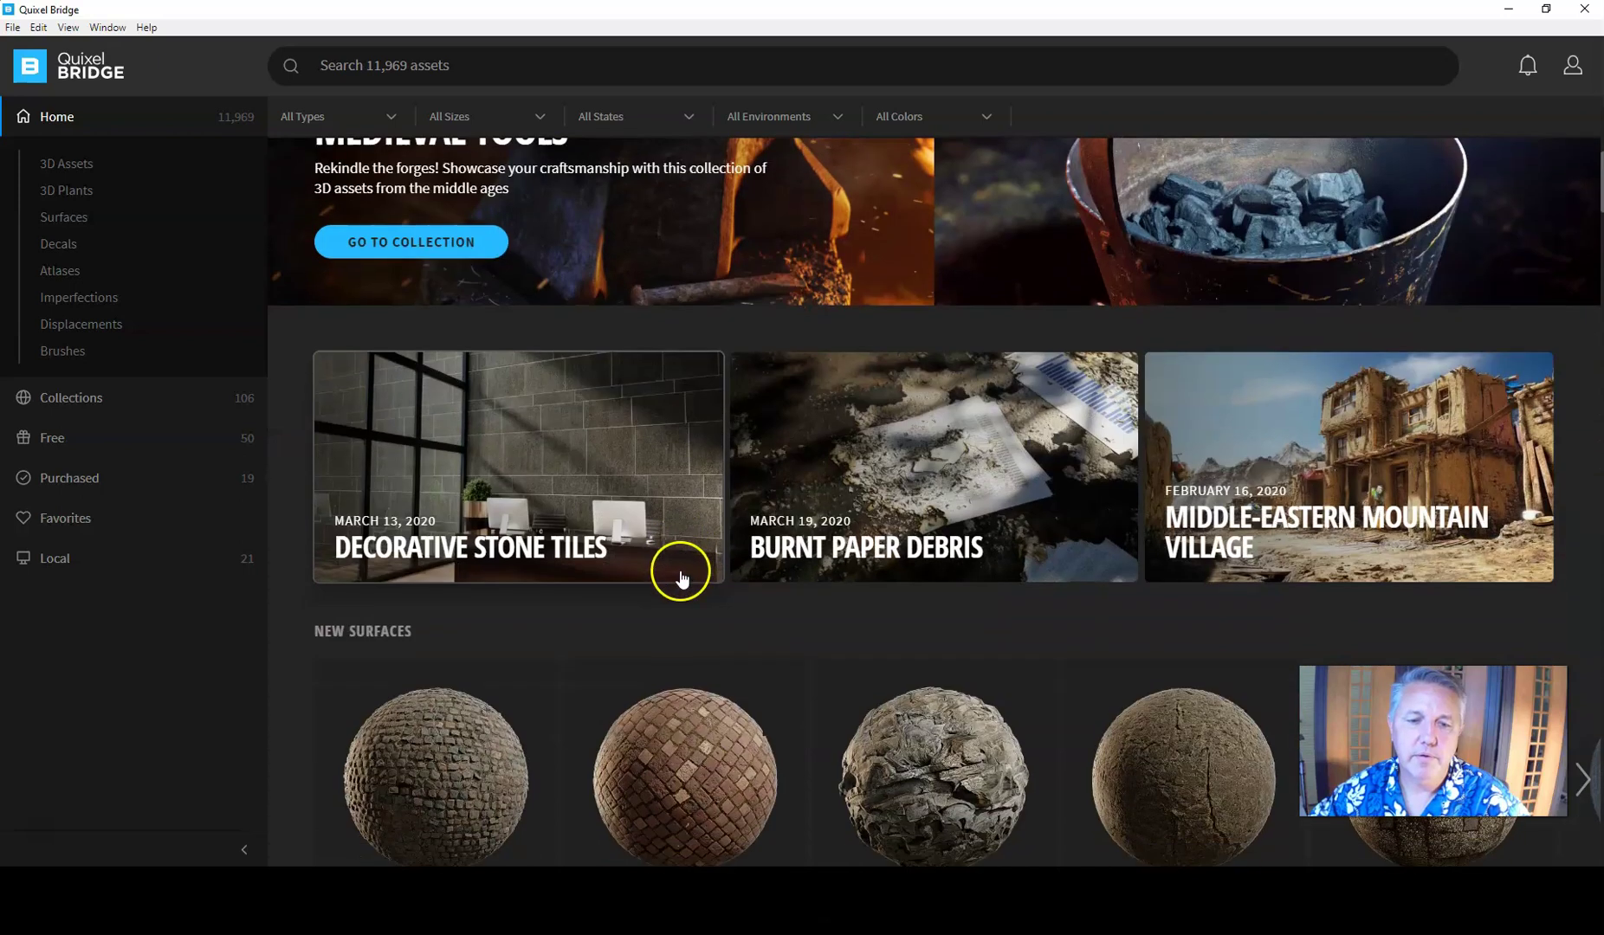
scroll(681, 574, "down", 2)
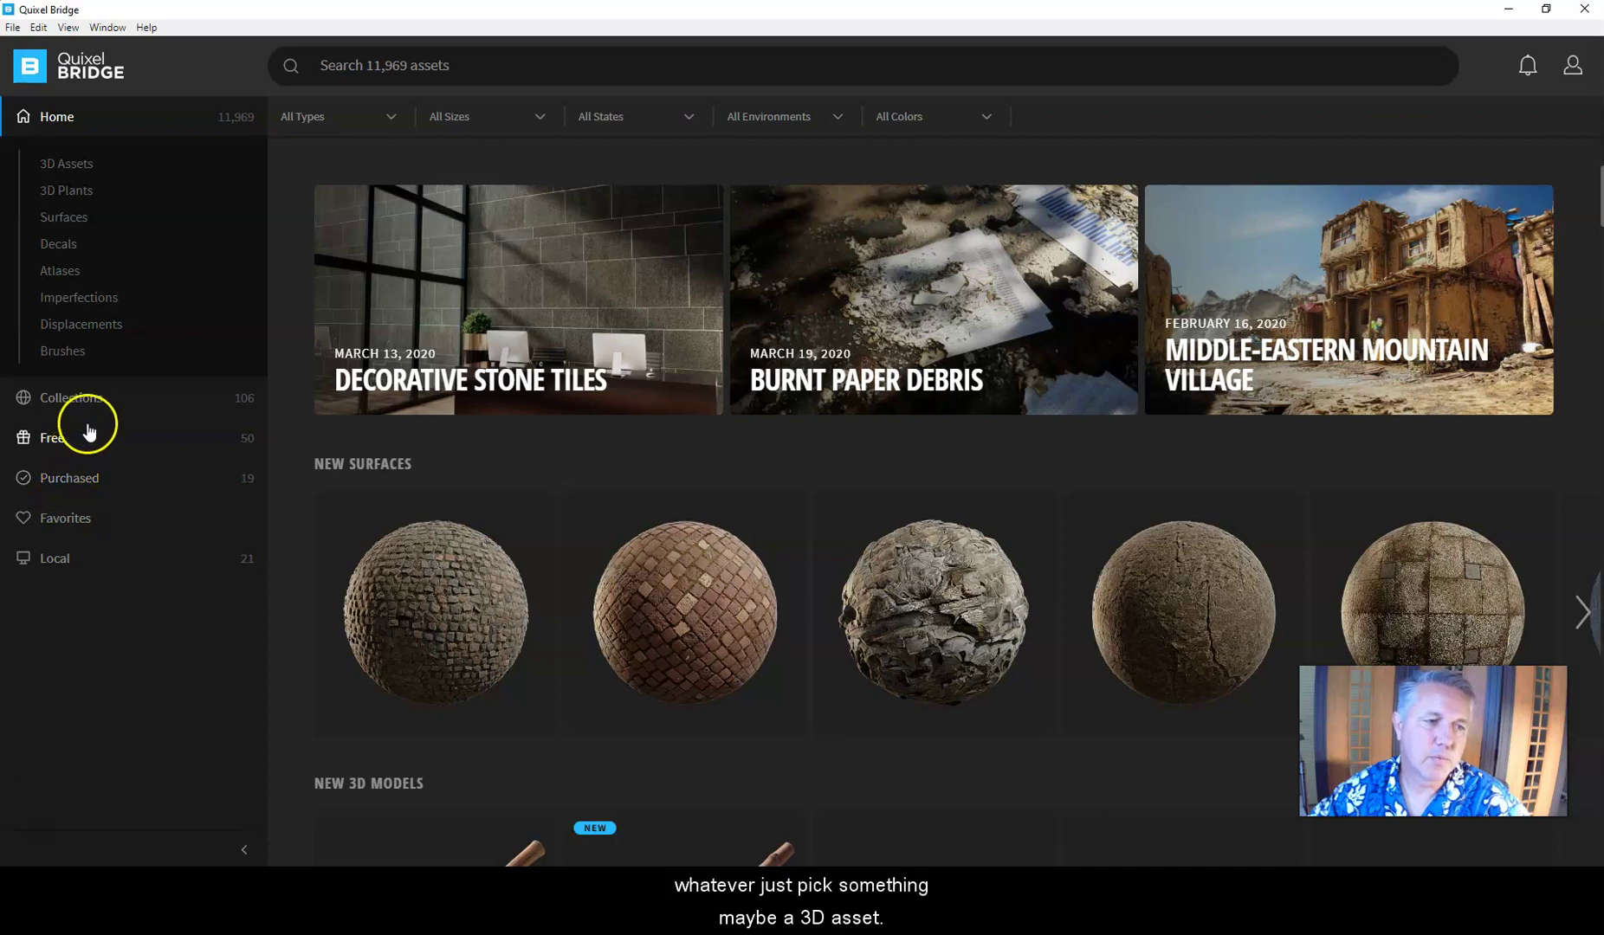
left_click(71, 164)
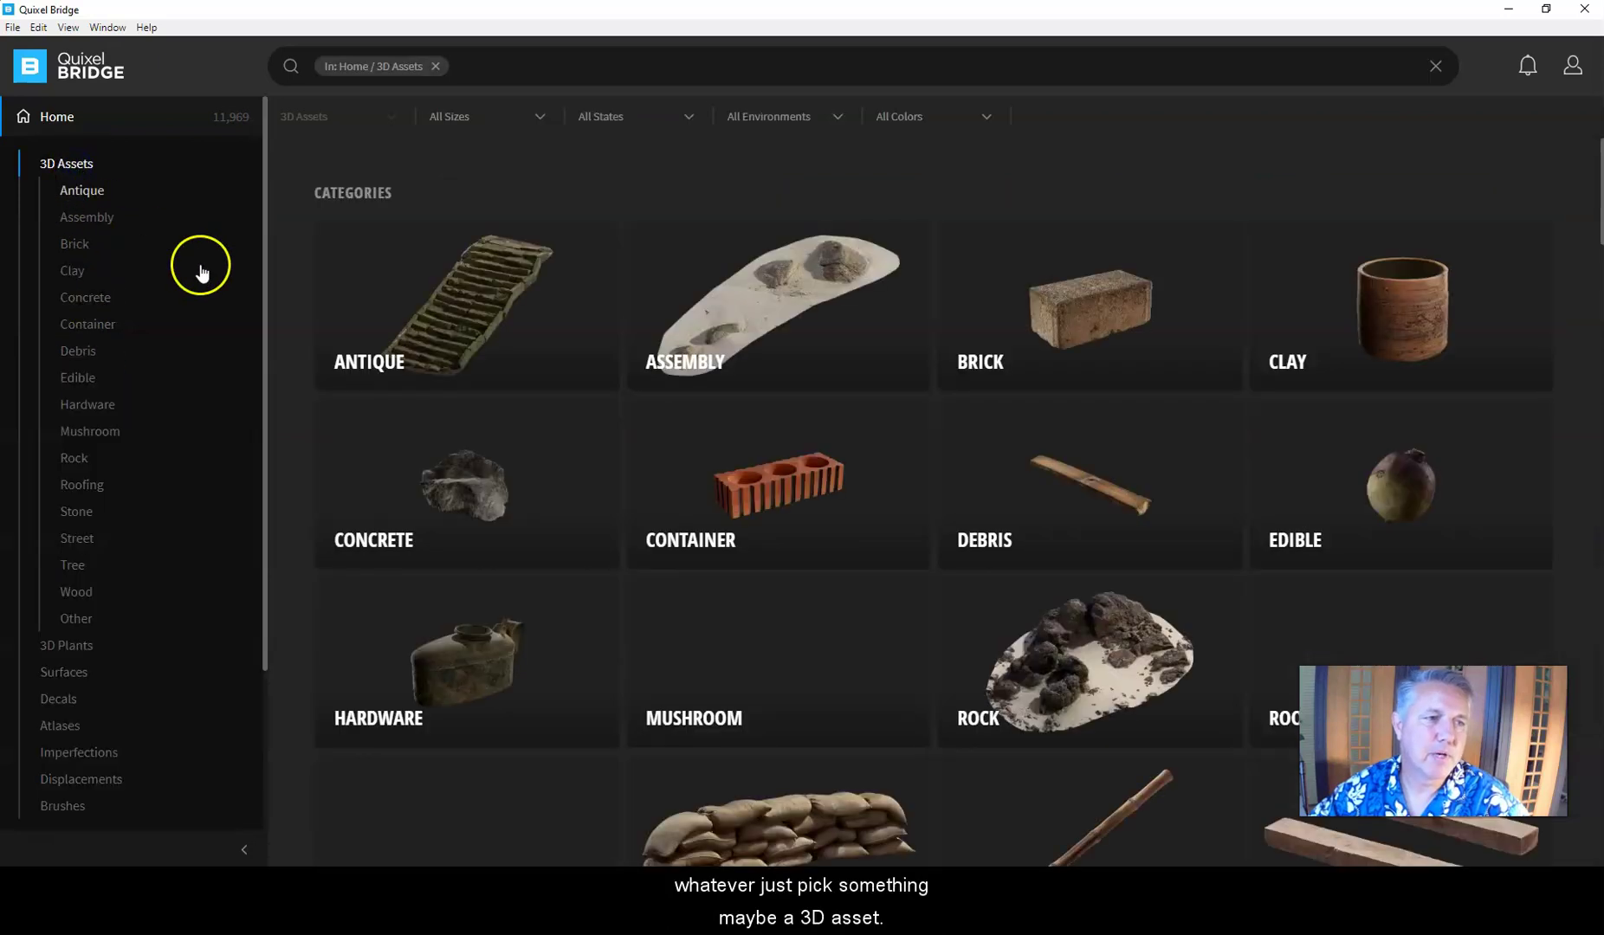
left_click(493, 314)
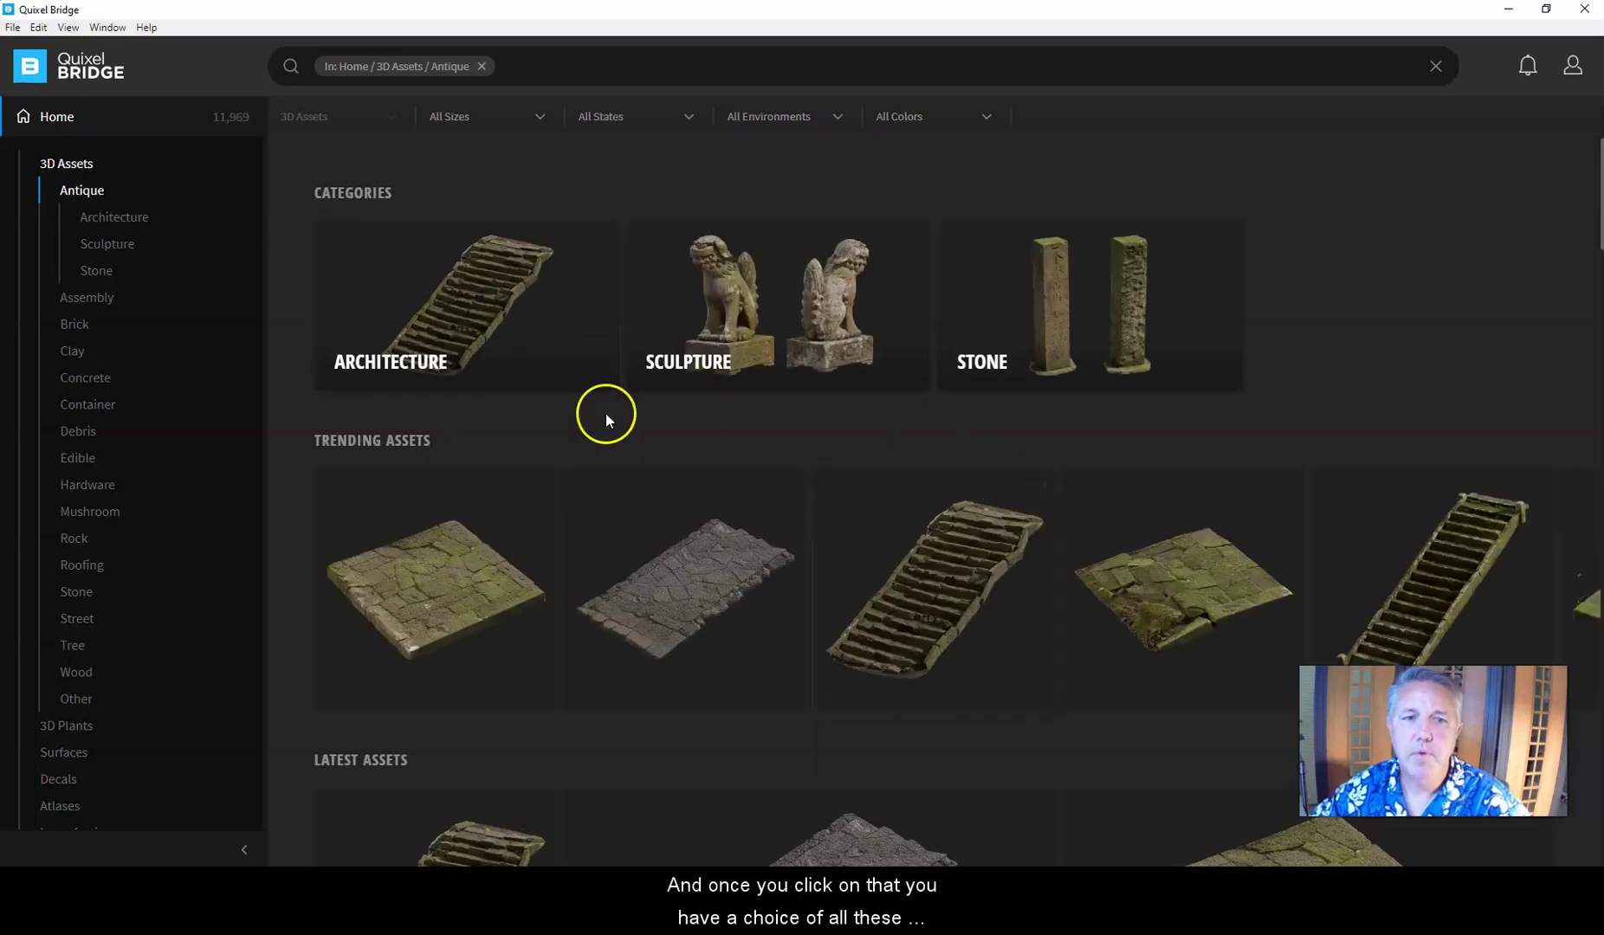
Look through the trending and latest antique assets and open the details of Japanese Shrine Stairs.
scroll(489, 390, "down", 2)
scroll(1148, 511, "down", 2)
scroll(648, 616, "down", 2)
scroll(938, 576, "down", 4)
scroll(940, 578, "up", 6)
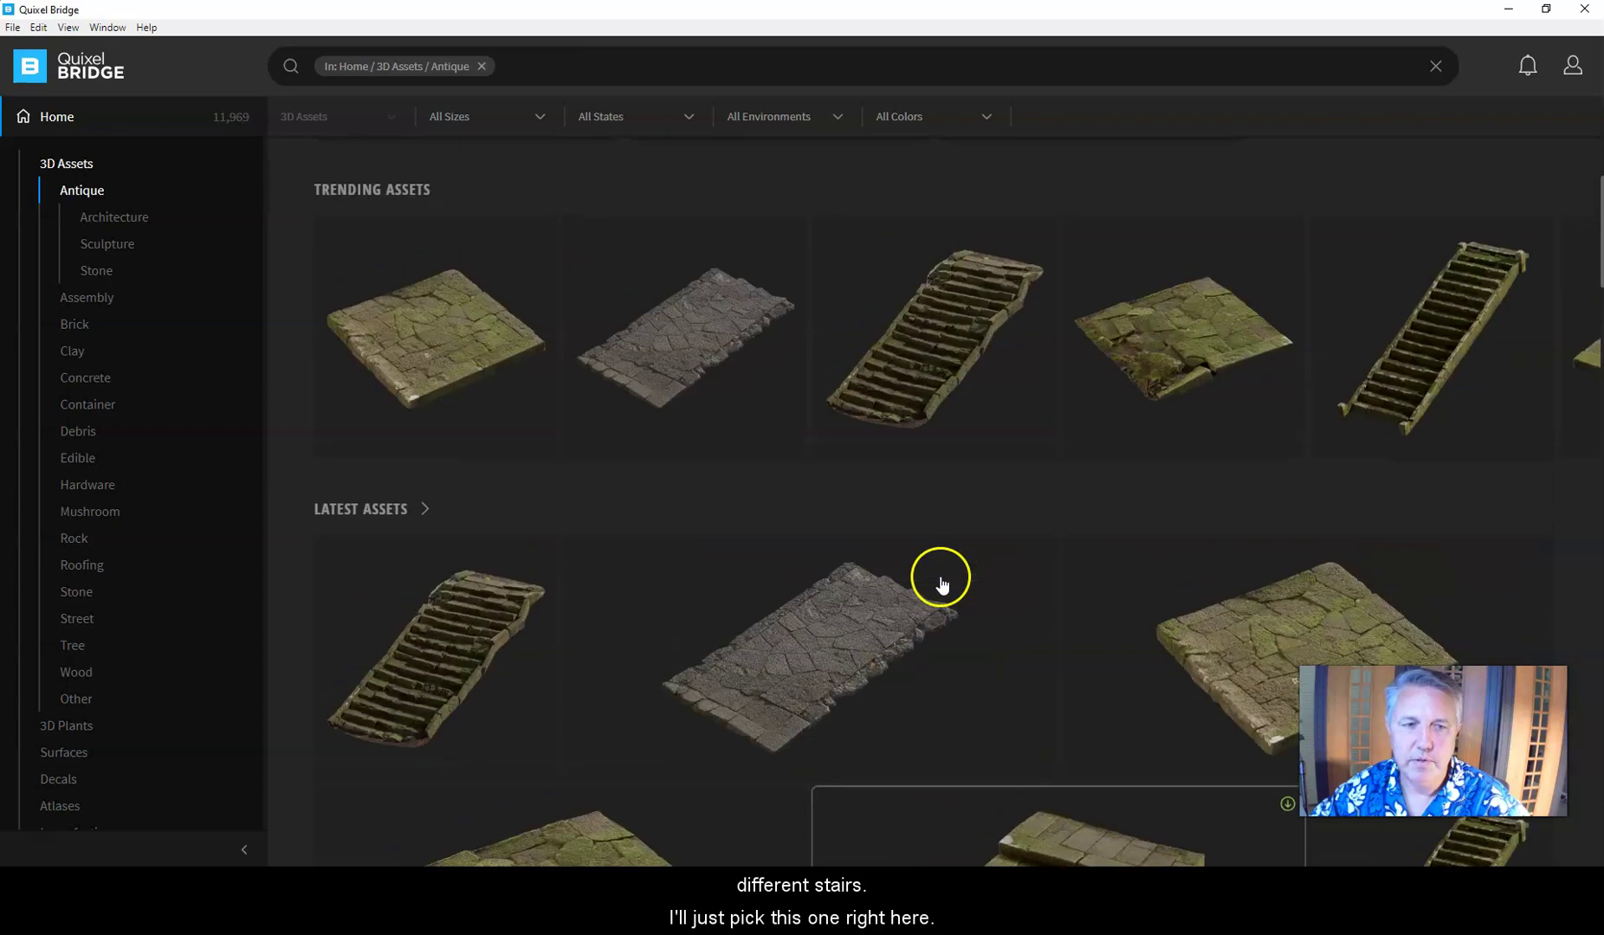
scroll(943, 585, "up", 1)
left_click(1458, 413)
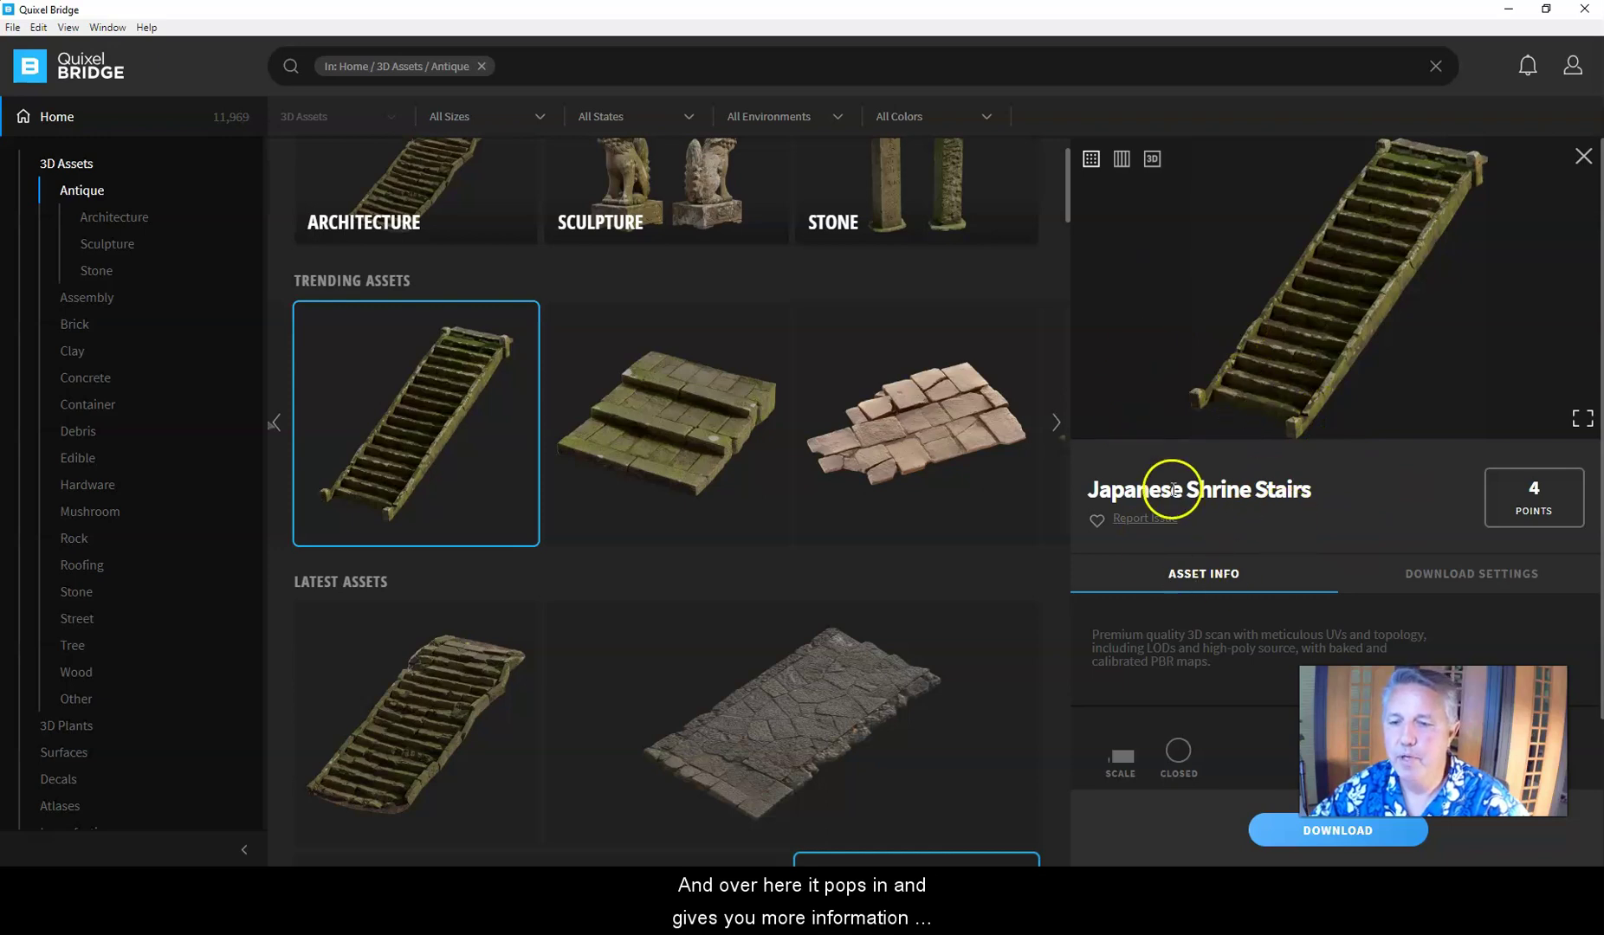
Compare the scale indicators of Japanese Shrine Stairs and Roman Stone Floor, ending with the stairs selected.
scroll(1170, 486, "down", 2)
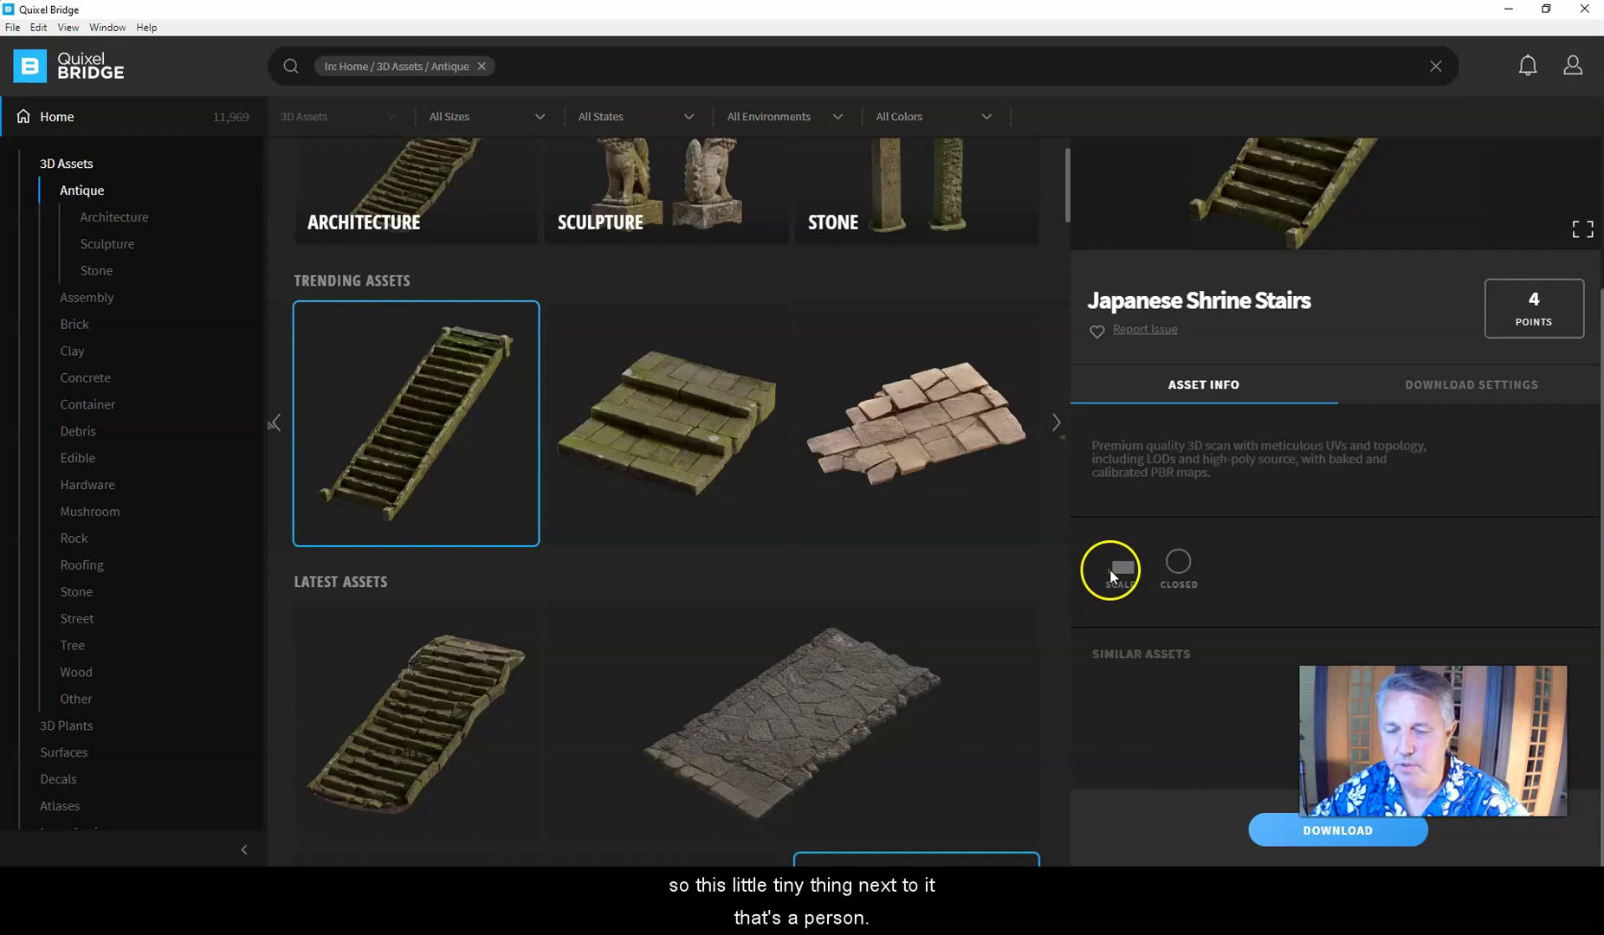
left_click(909, 455)
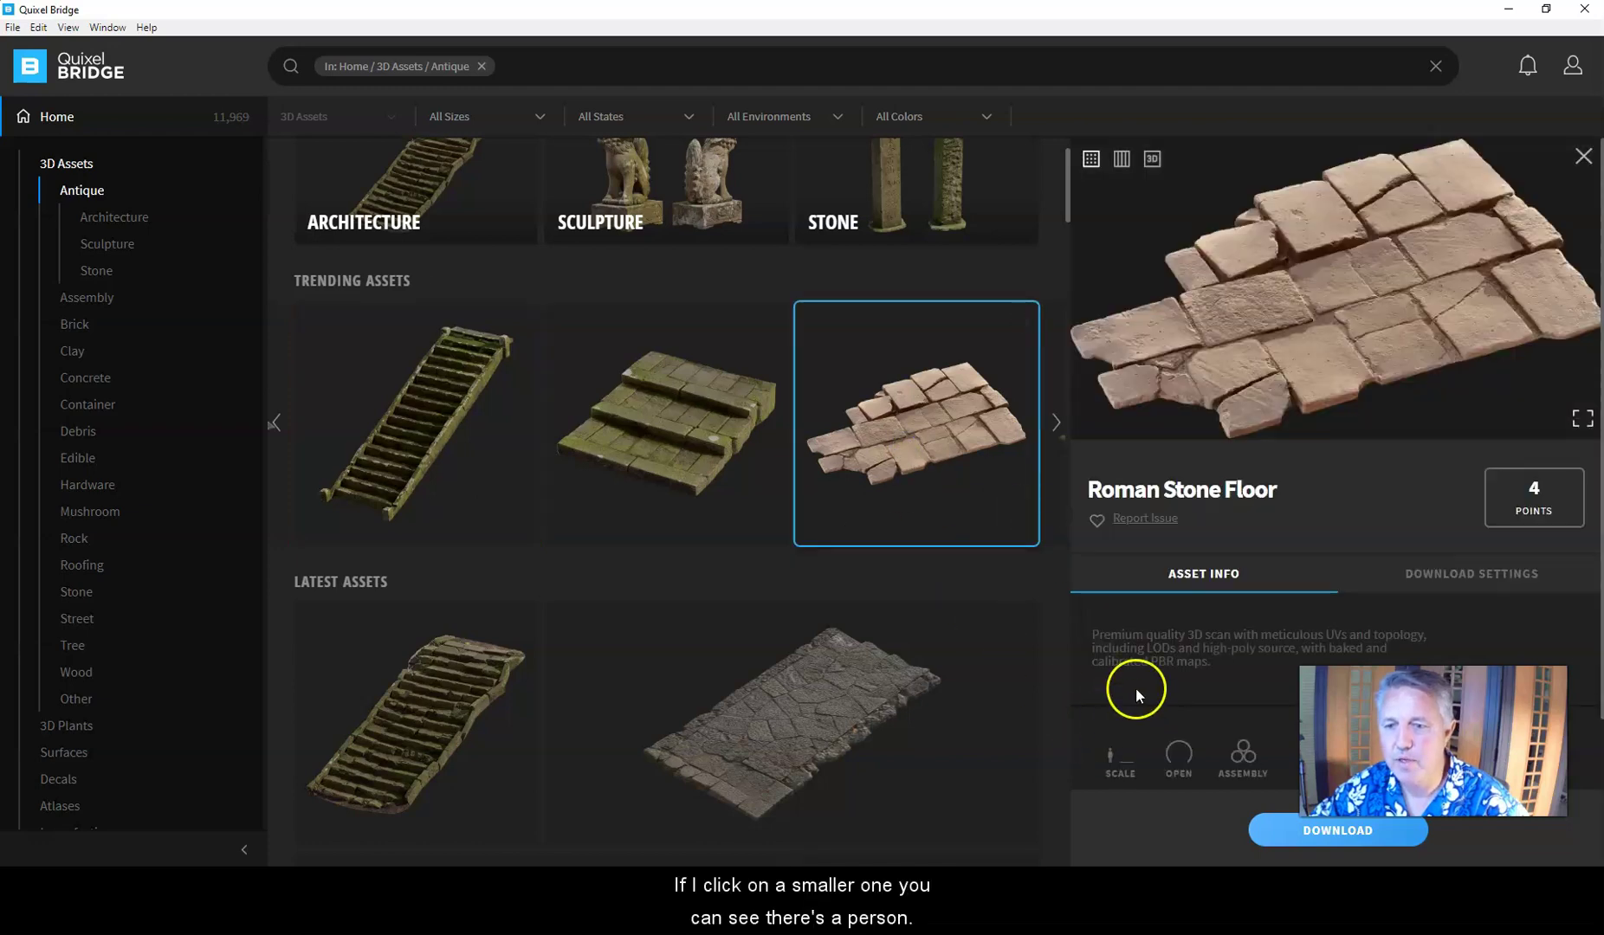
scroll(1135, 688, "down", 2)
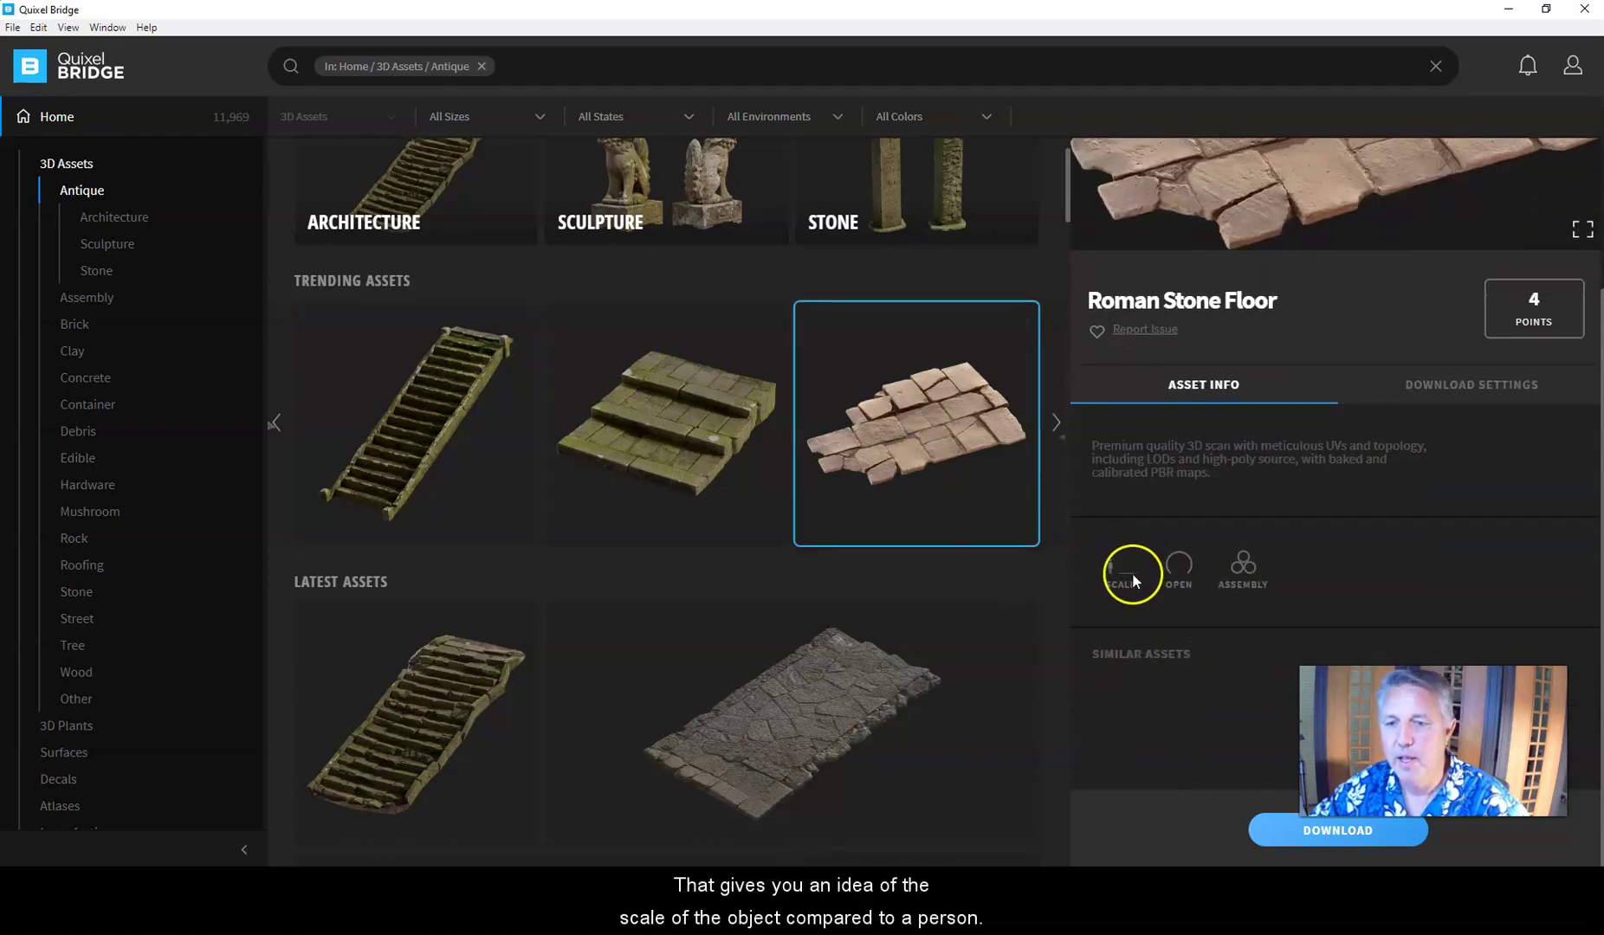
left_click(409, 423)
scroll(1191, 641, "down", 2)
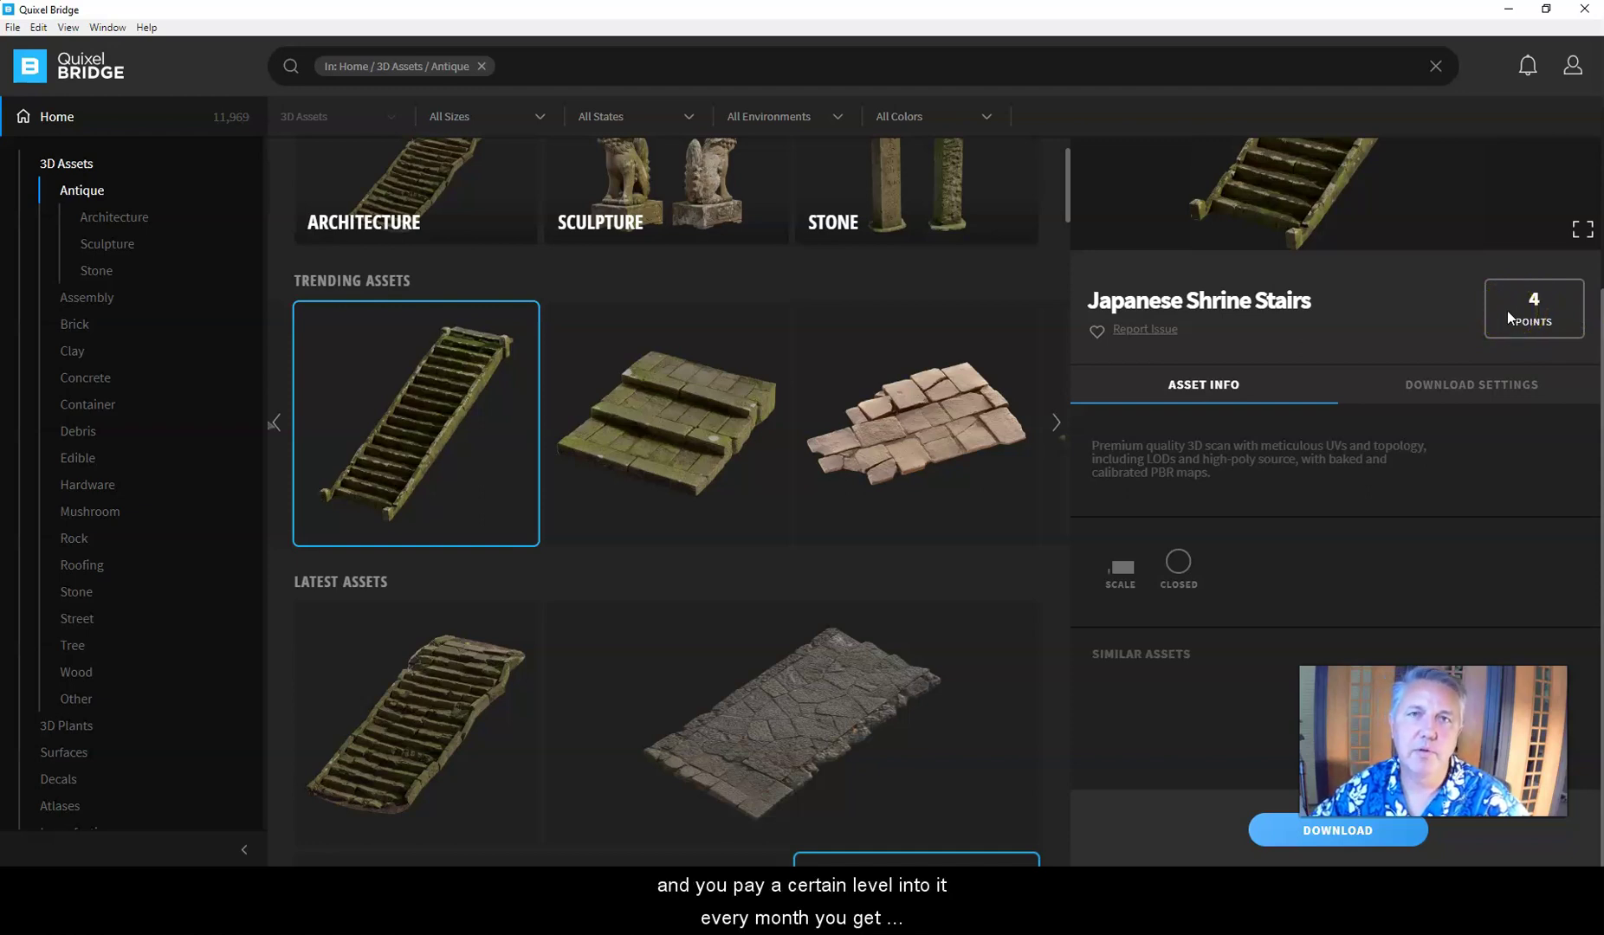
Download the Japanese Shrine Stairs asset and switch to the Quixel_Demo project in Unreal Engine.
left_click(1532, 303)
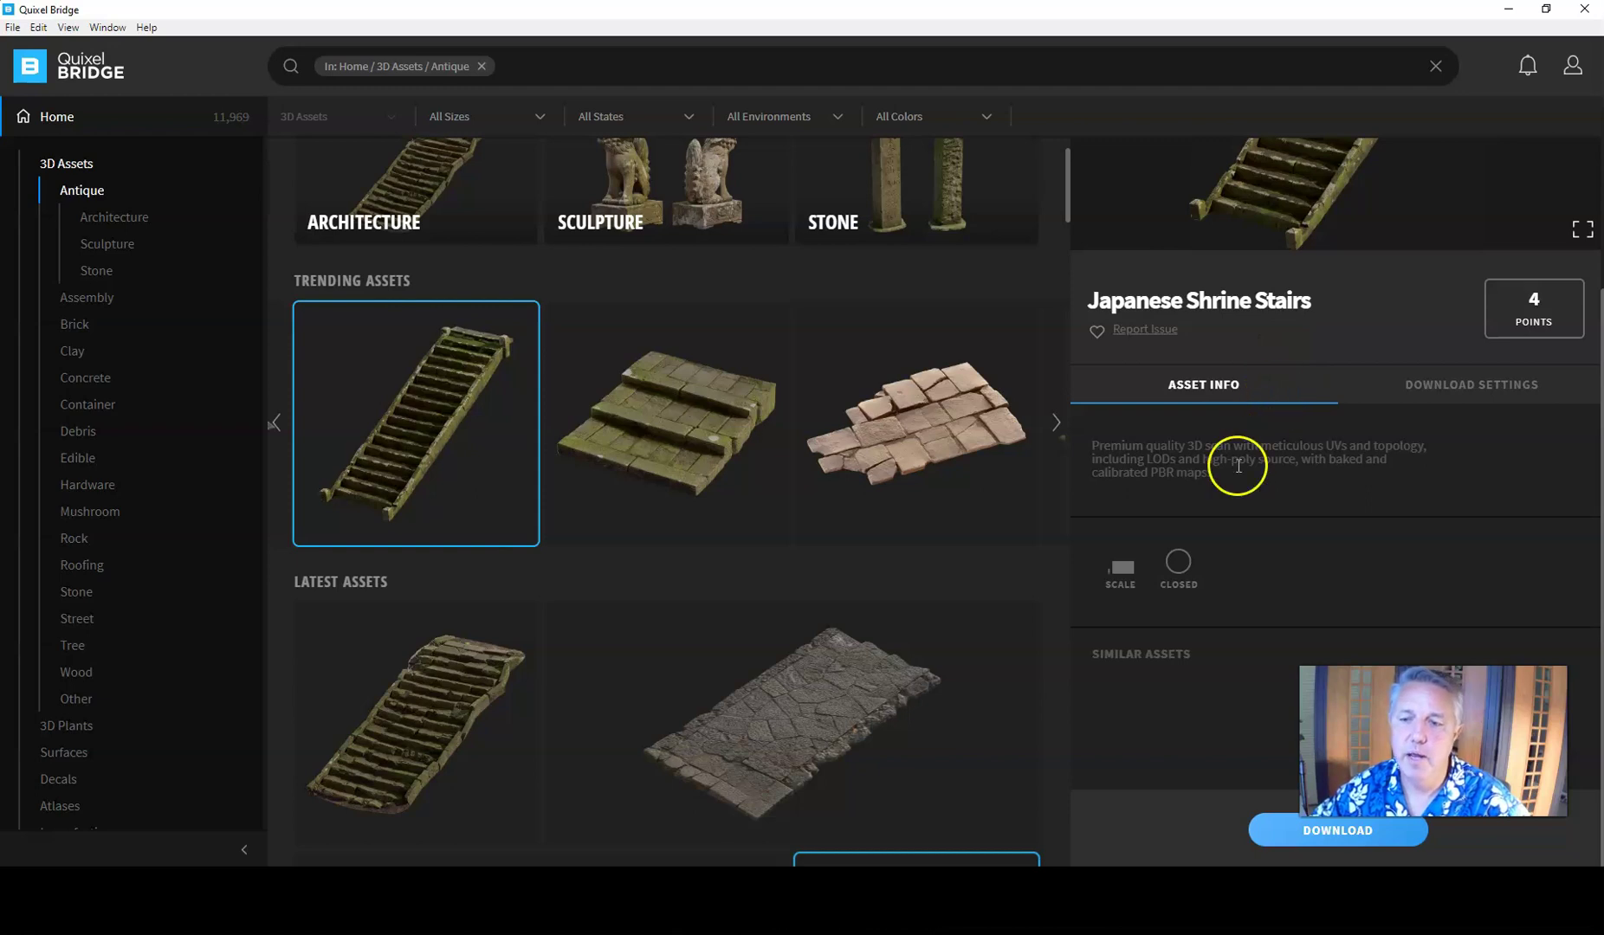
left_click(1324, 833)
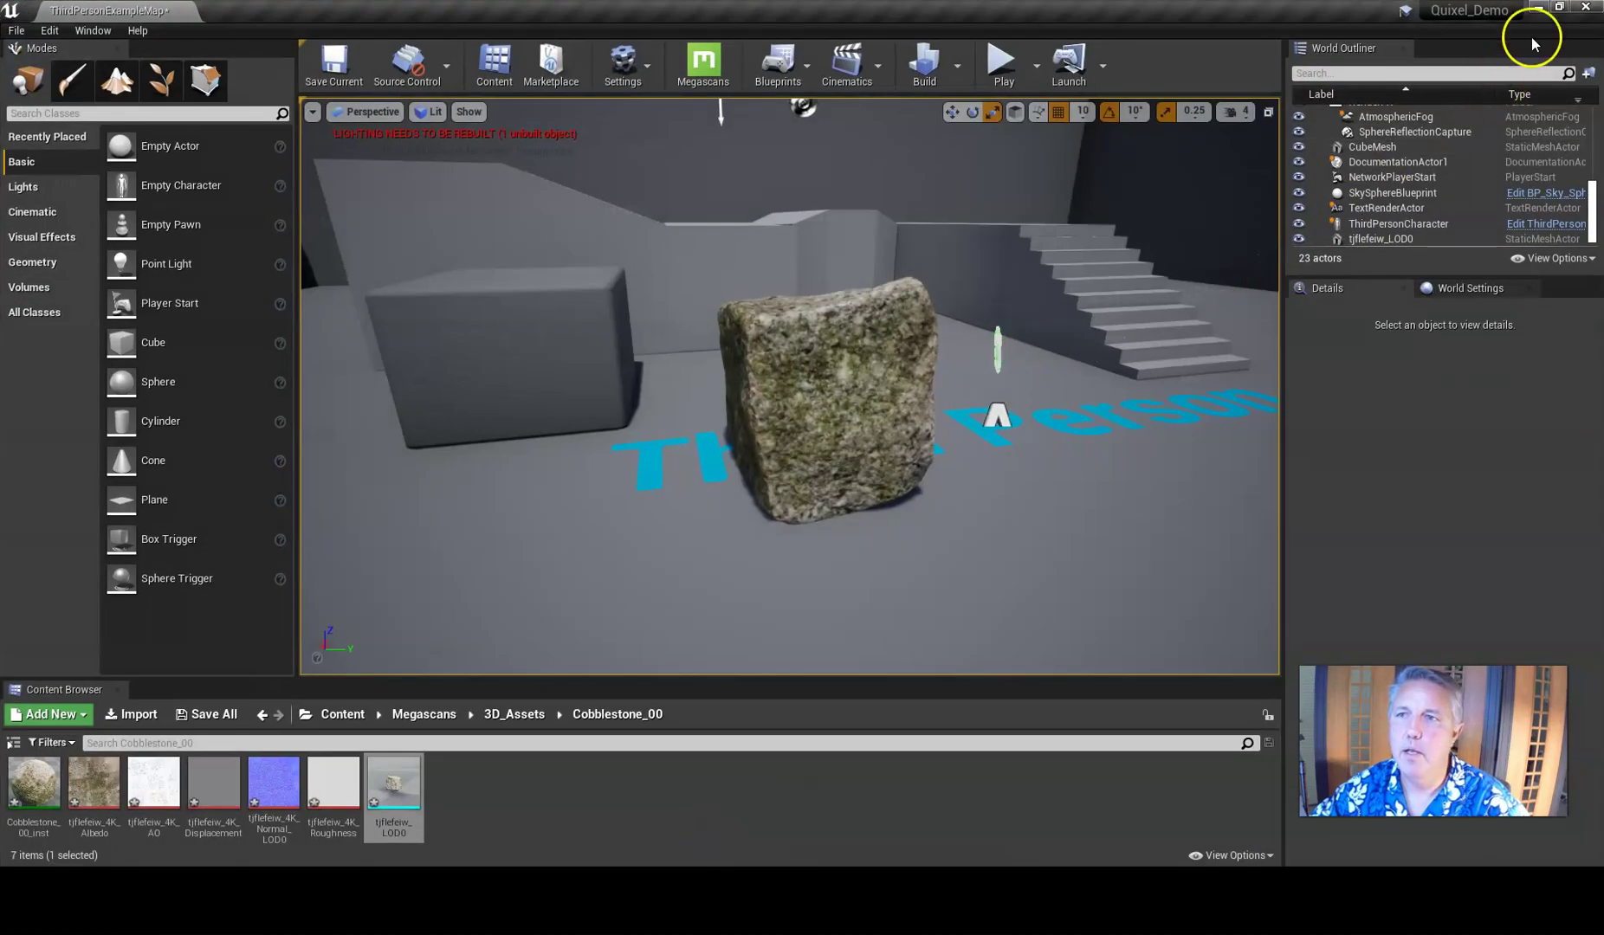
Close the Unreal Engine project without saving its content, and review the asset info of Japanese Shrine Stairs in Quixel Bridge.
left_click(1586, 8)
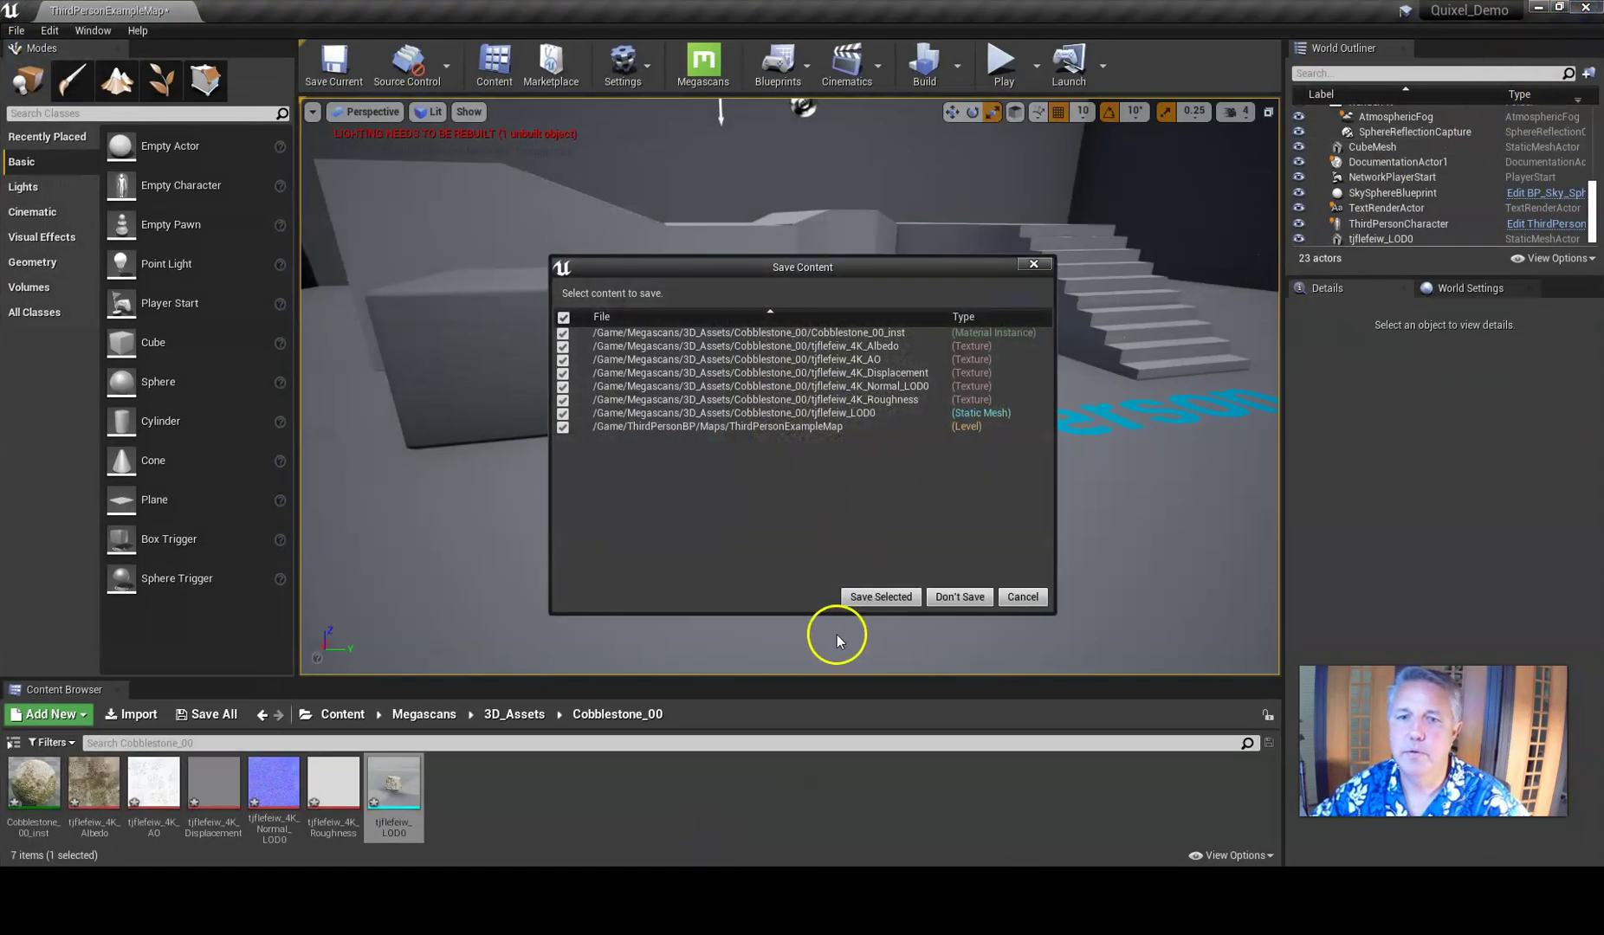
left_click(949, 598)
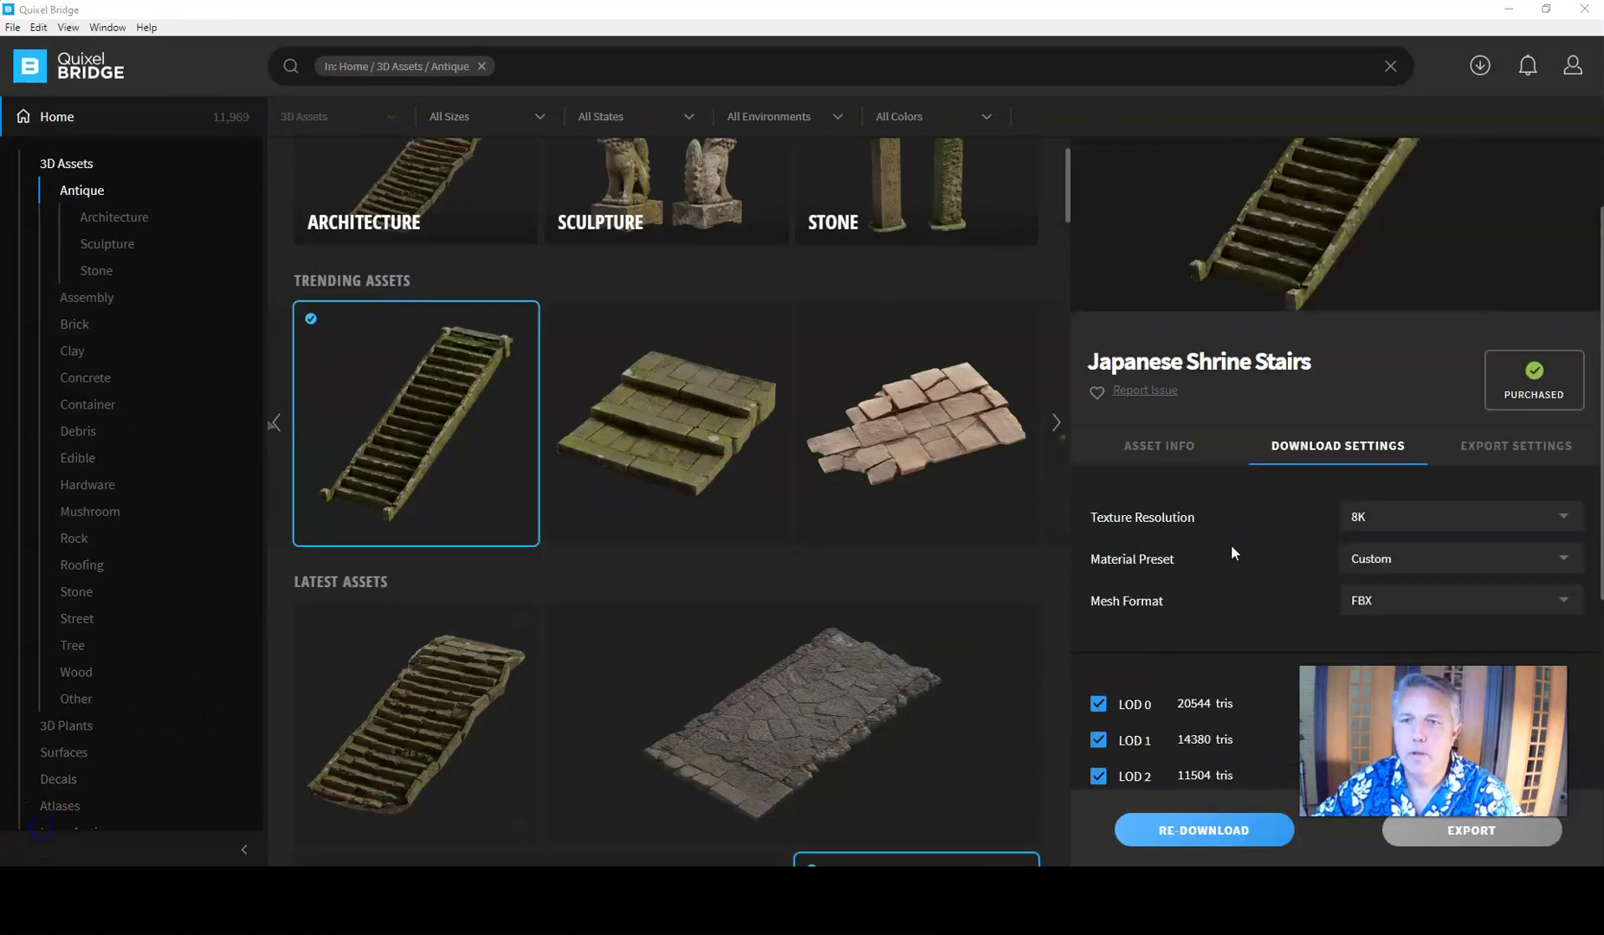
left_click(1159, 575)
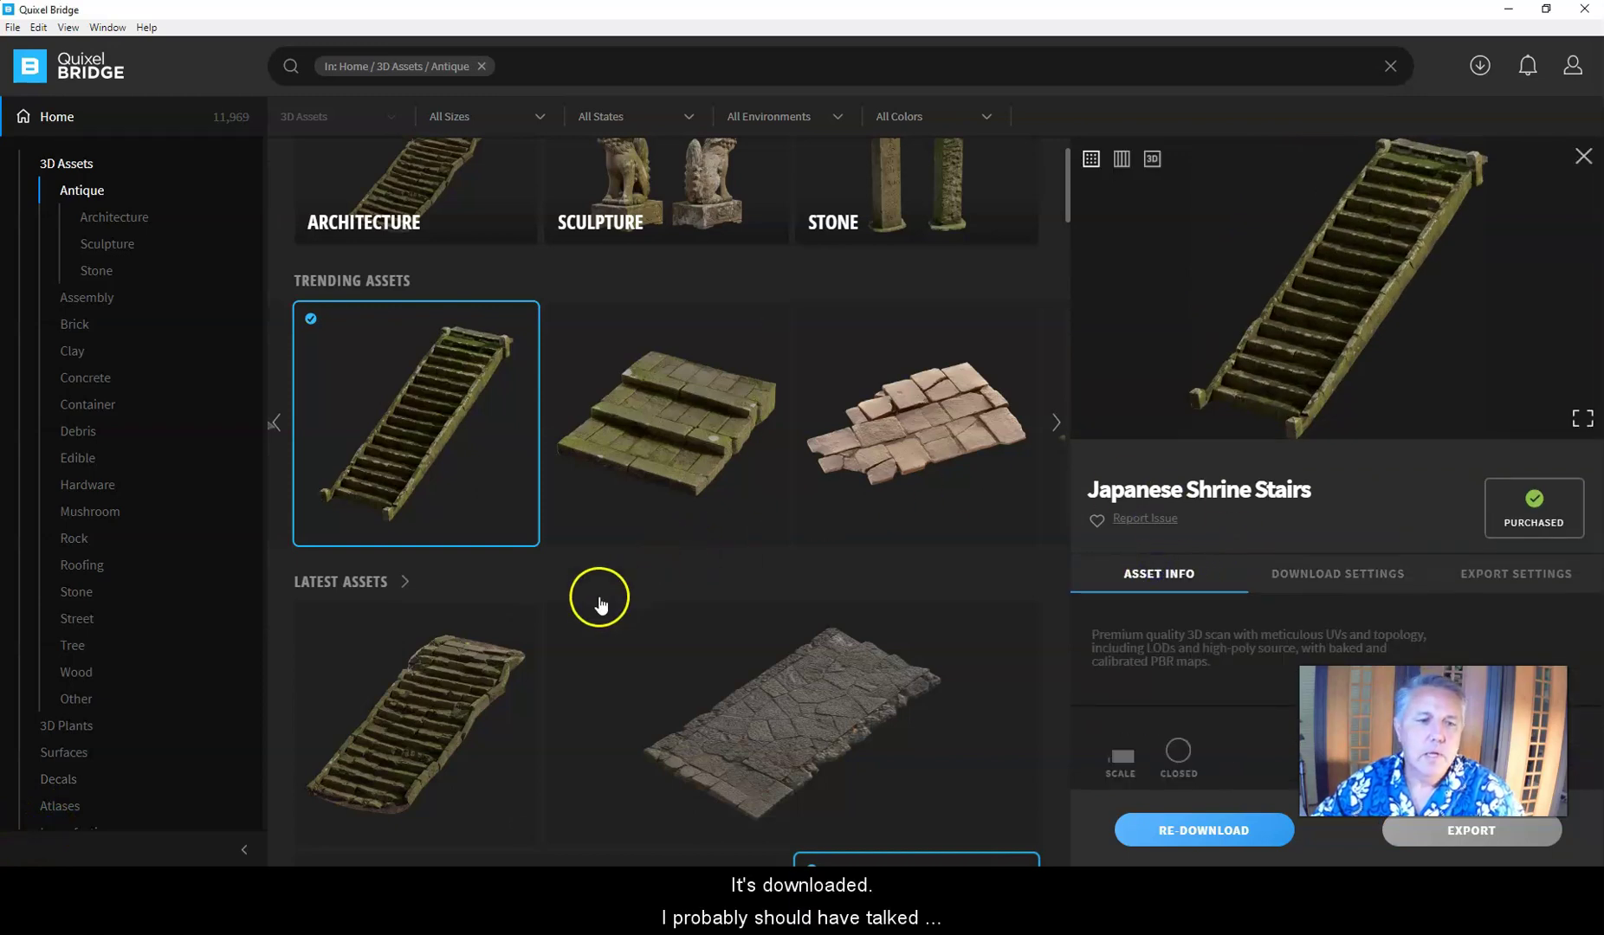
left_click(1114, 578)
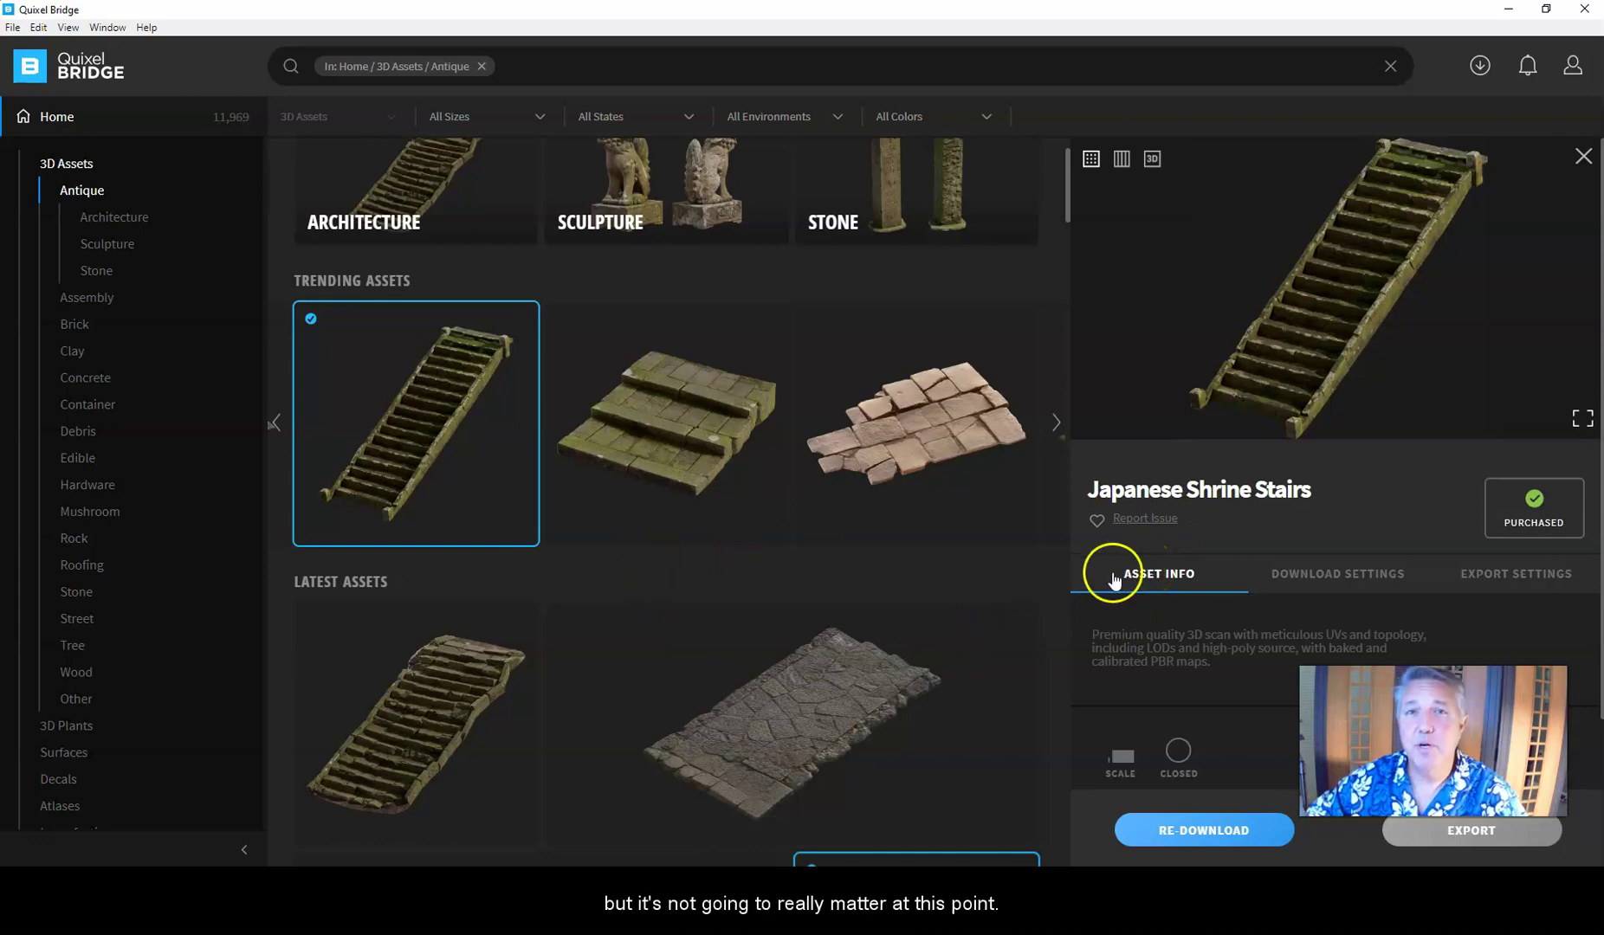
scroll(1178, 524, "down", 1)
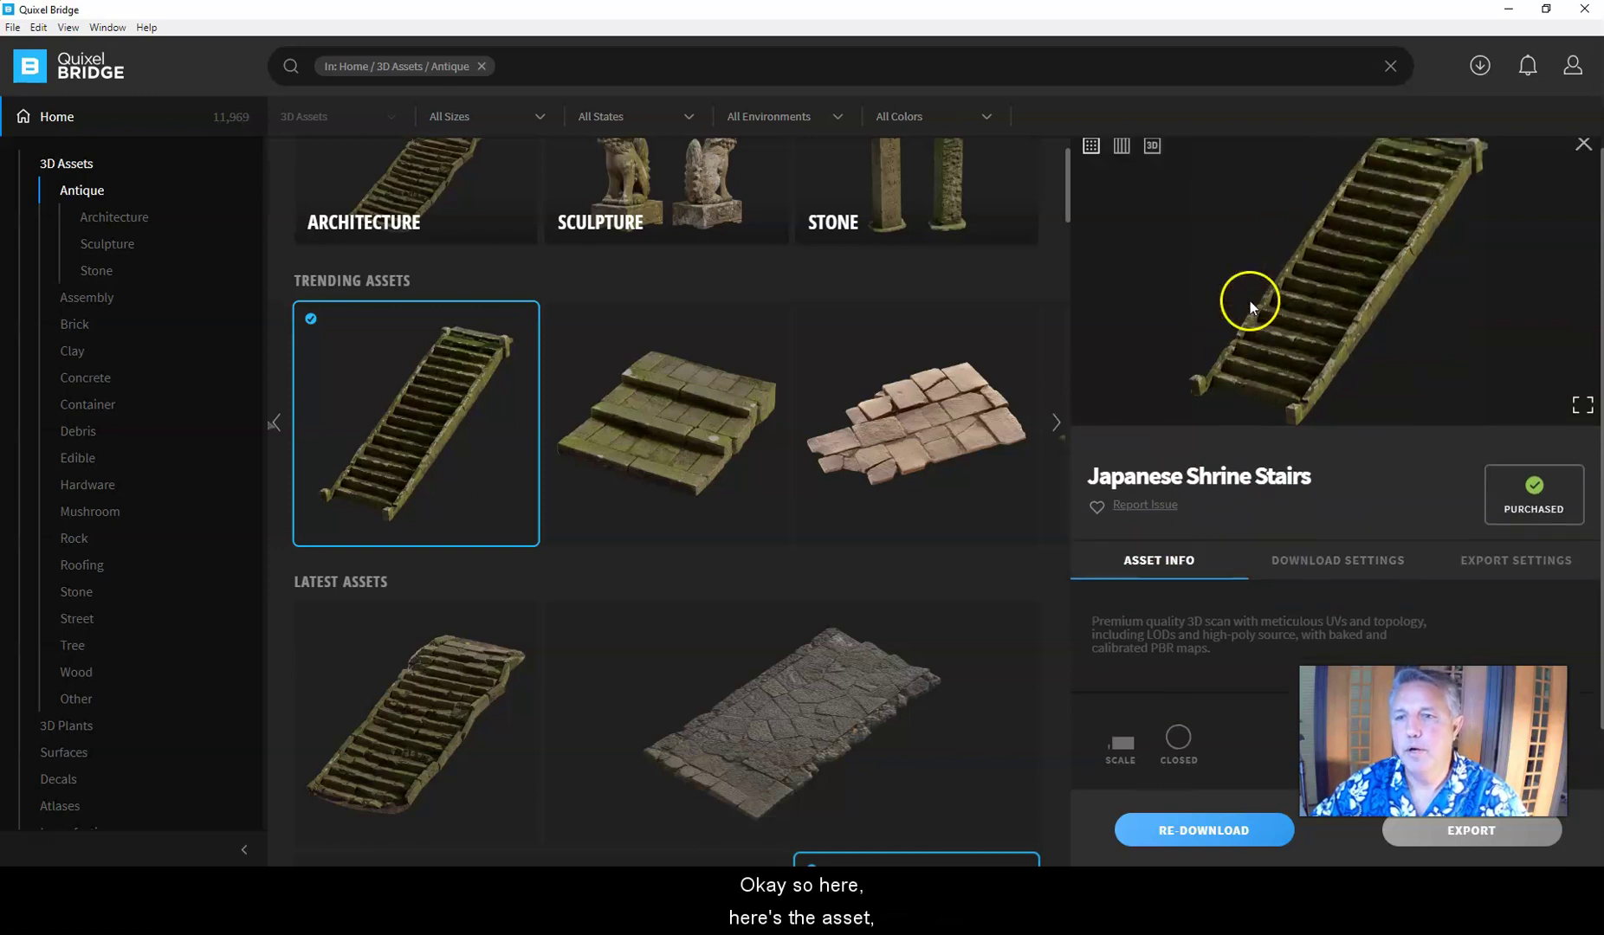
scroll(1220, 527, "down", 2)
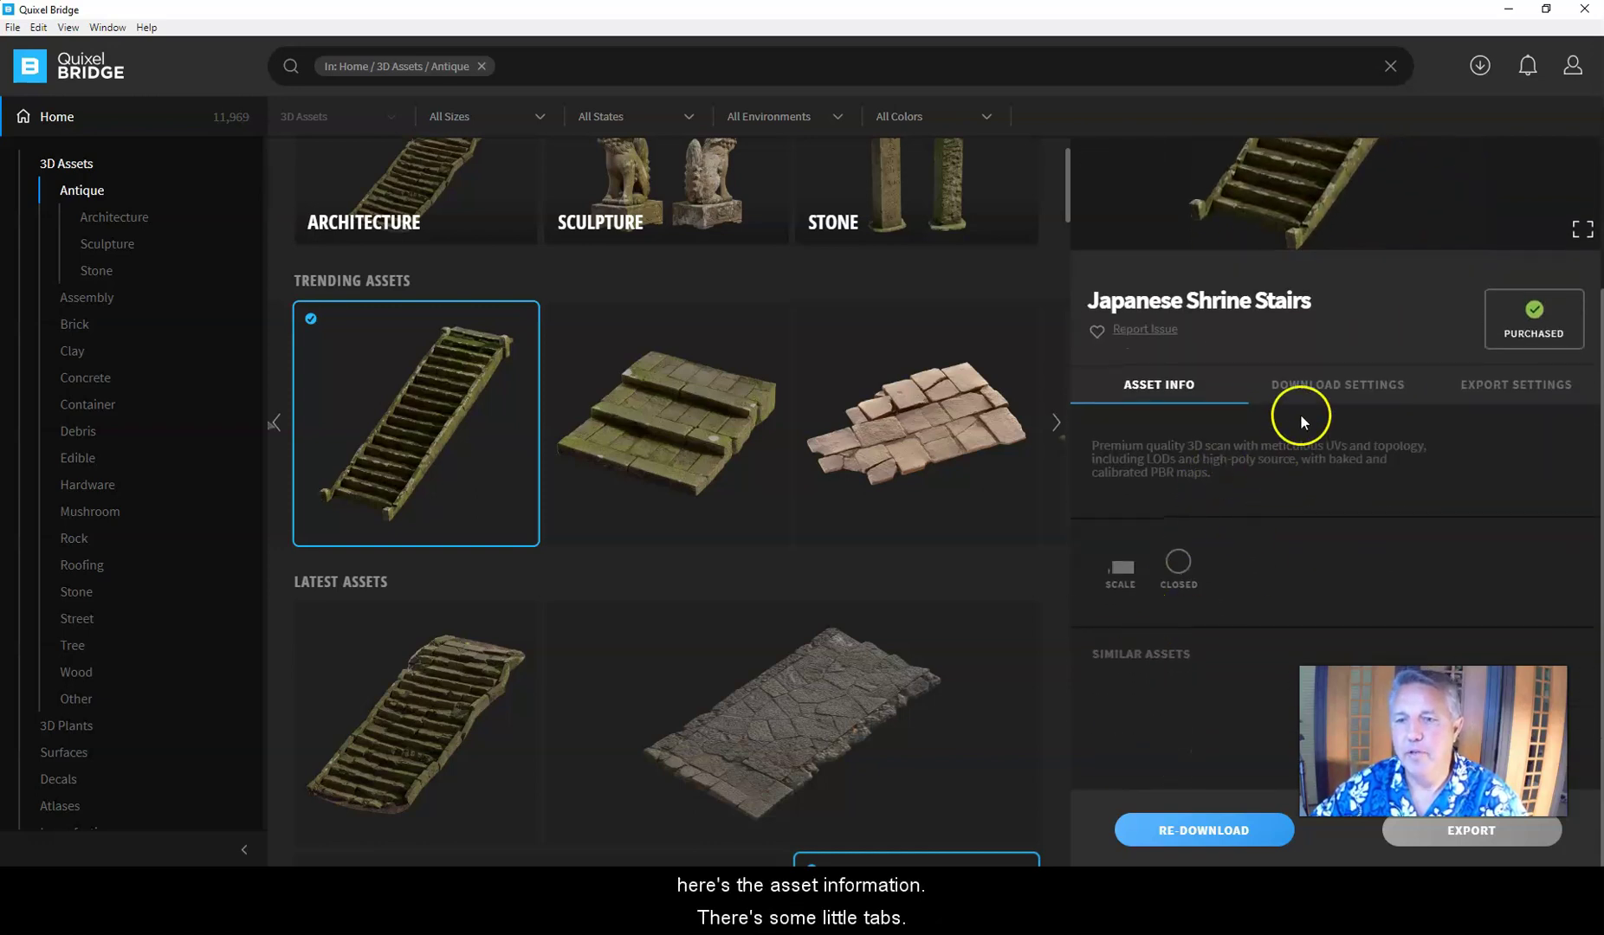
Examine the download settings of Japanese Shrine Stairs, including the available texture resolutions and mesh formats.
left_click(1359, 387)
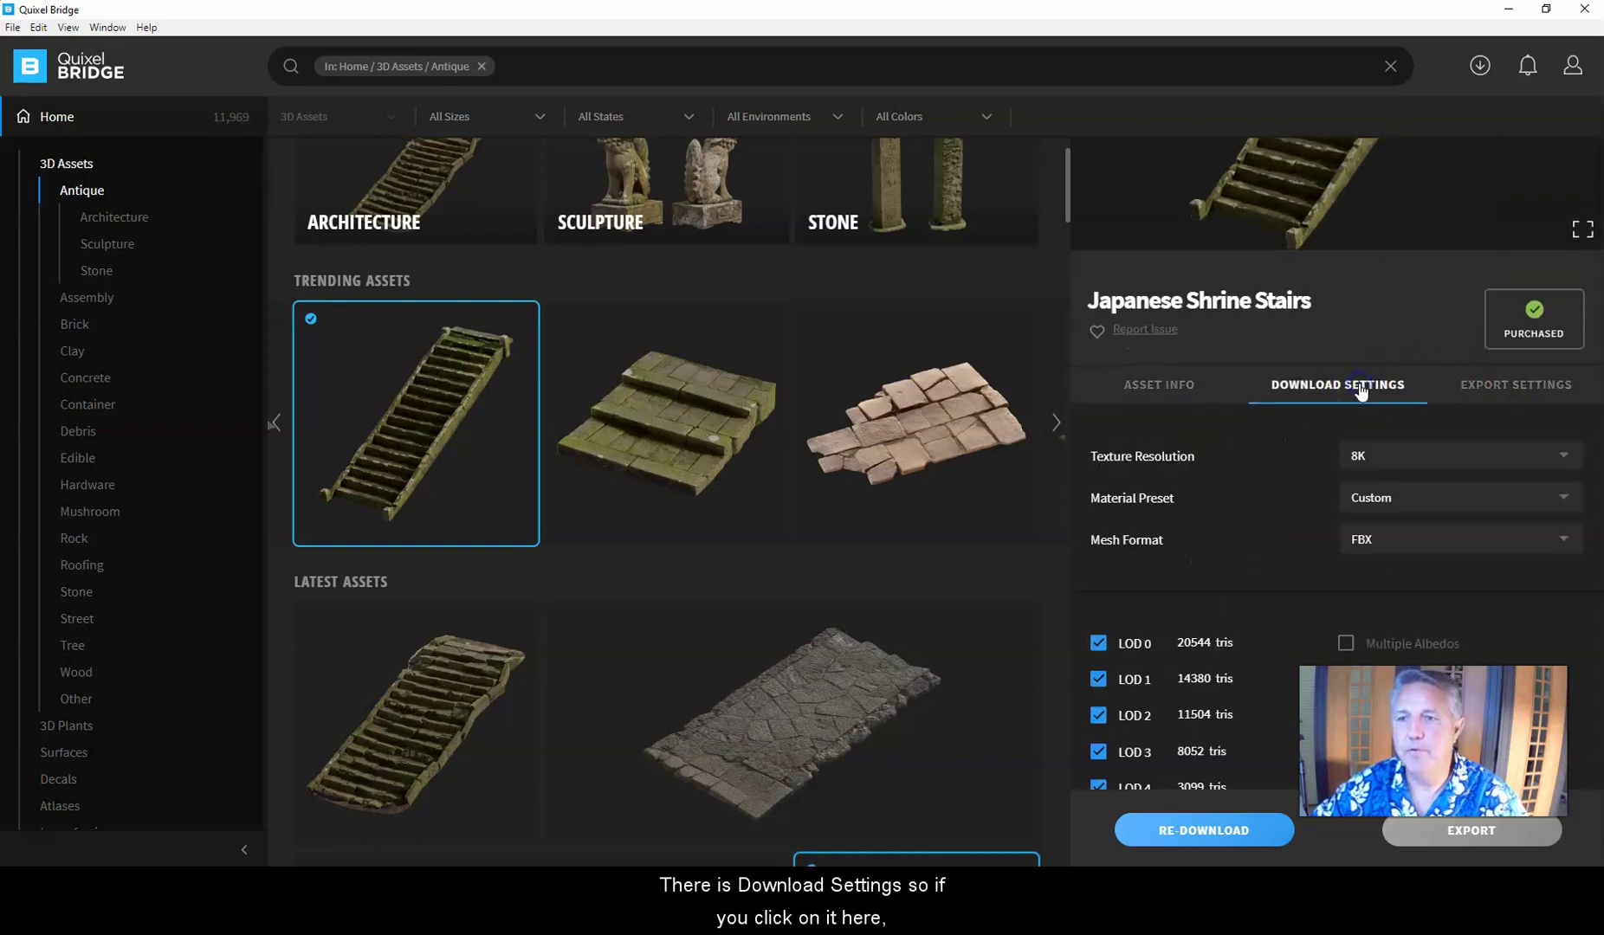
scroll(1297, 463, "down", 1)
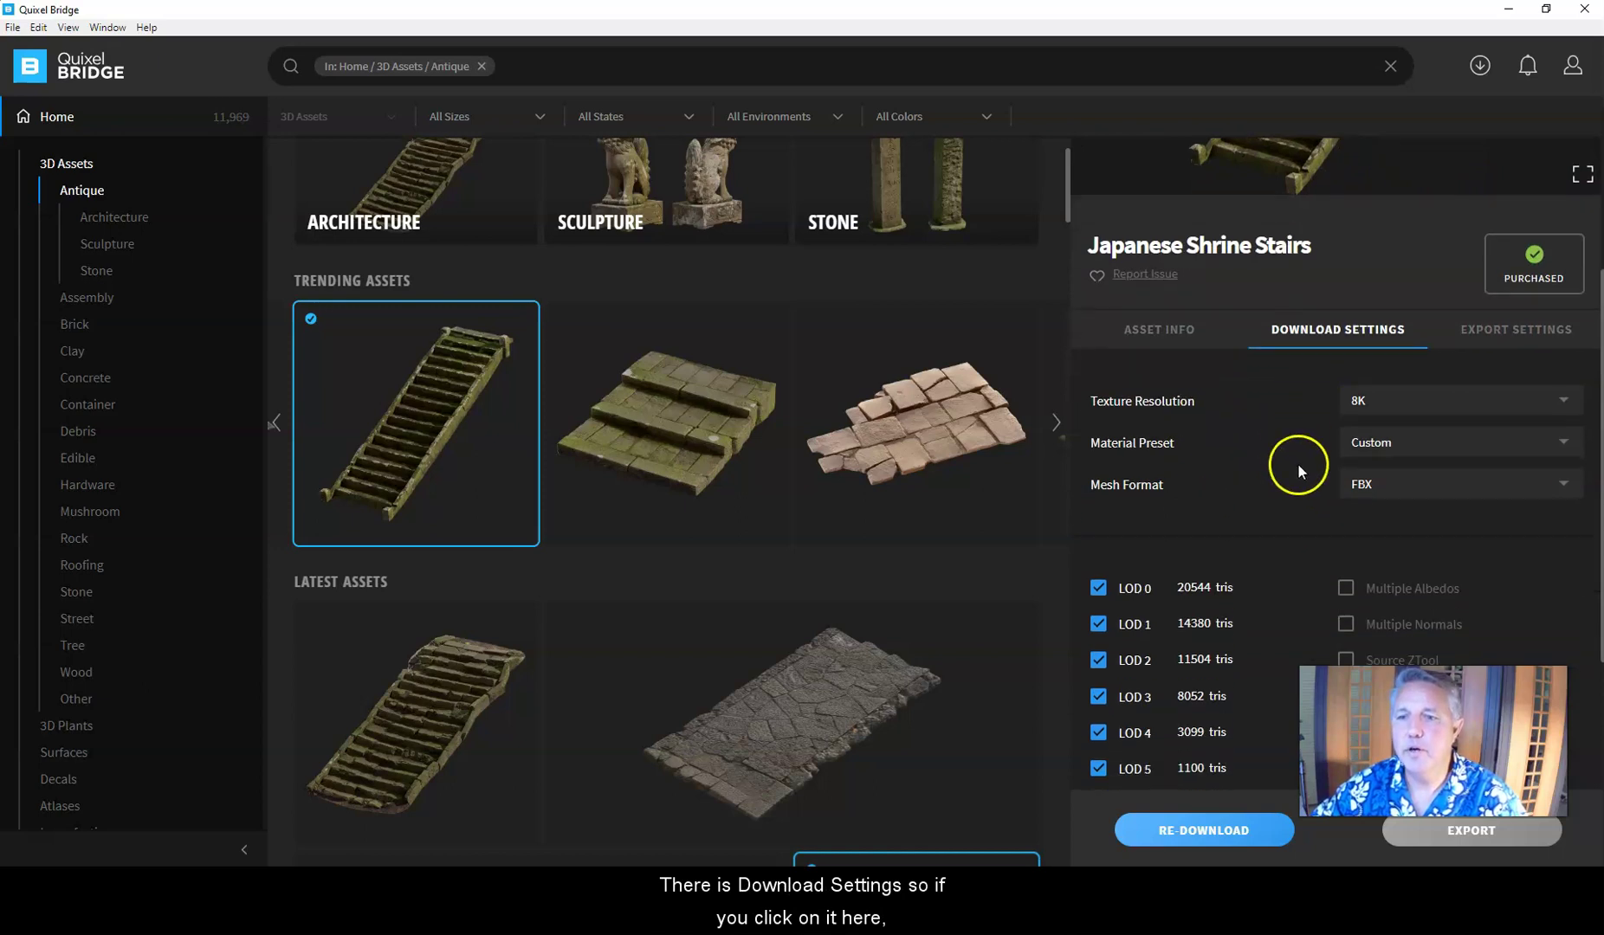
left_click(1422, 371)
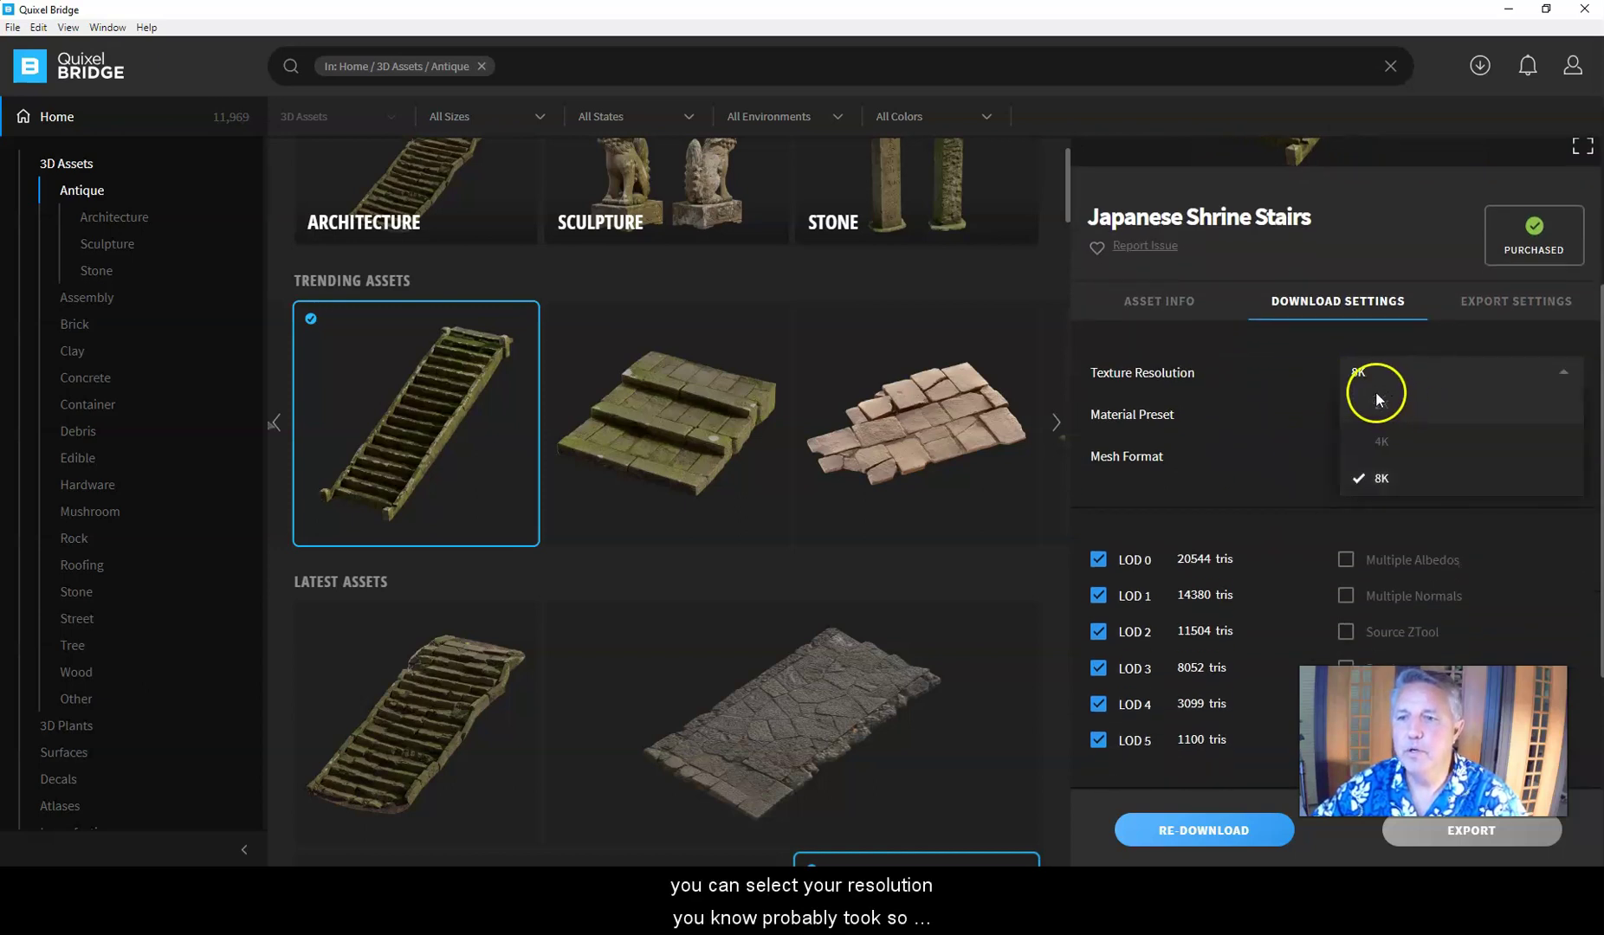
left_click(1403, 370)
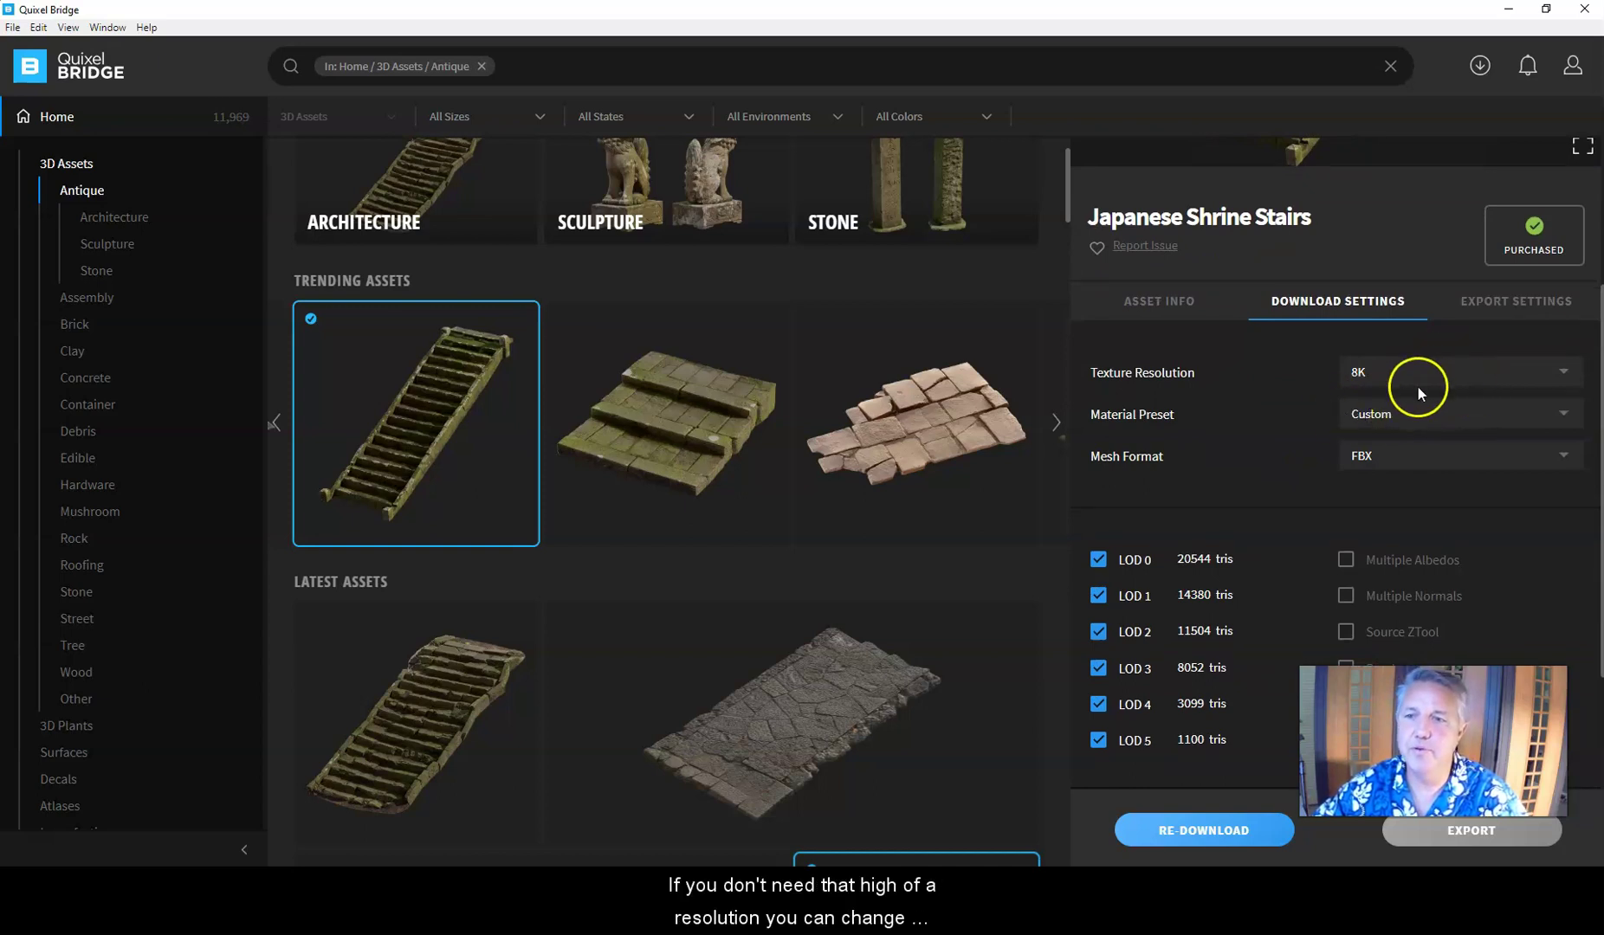
left_click(1528, 457)
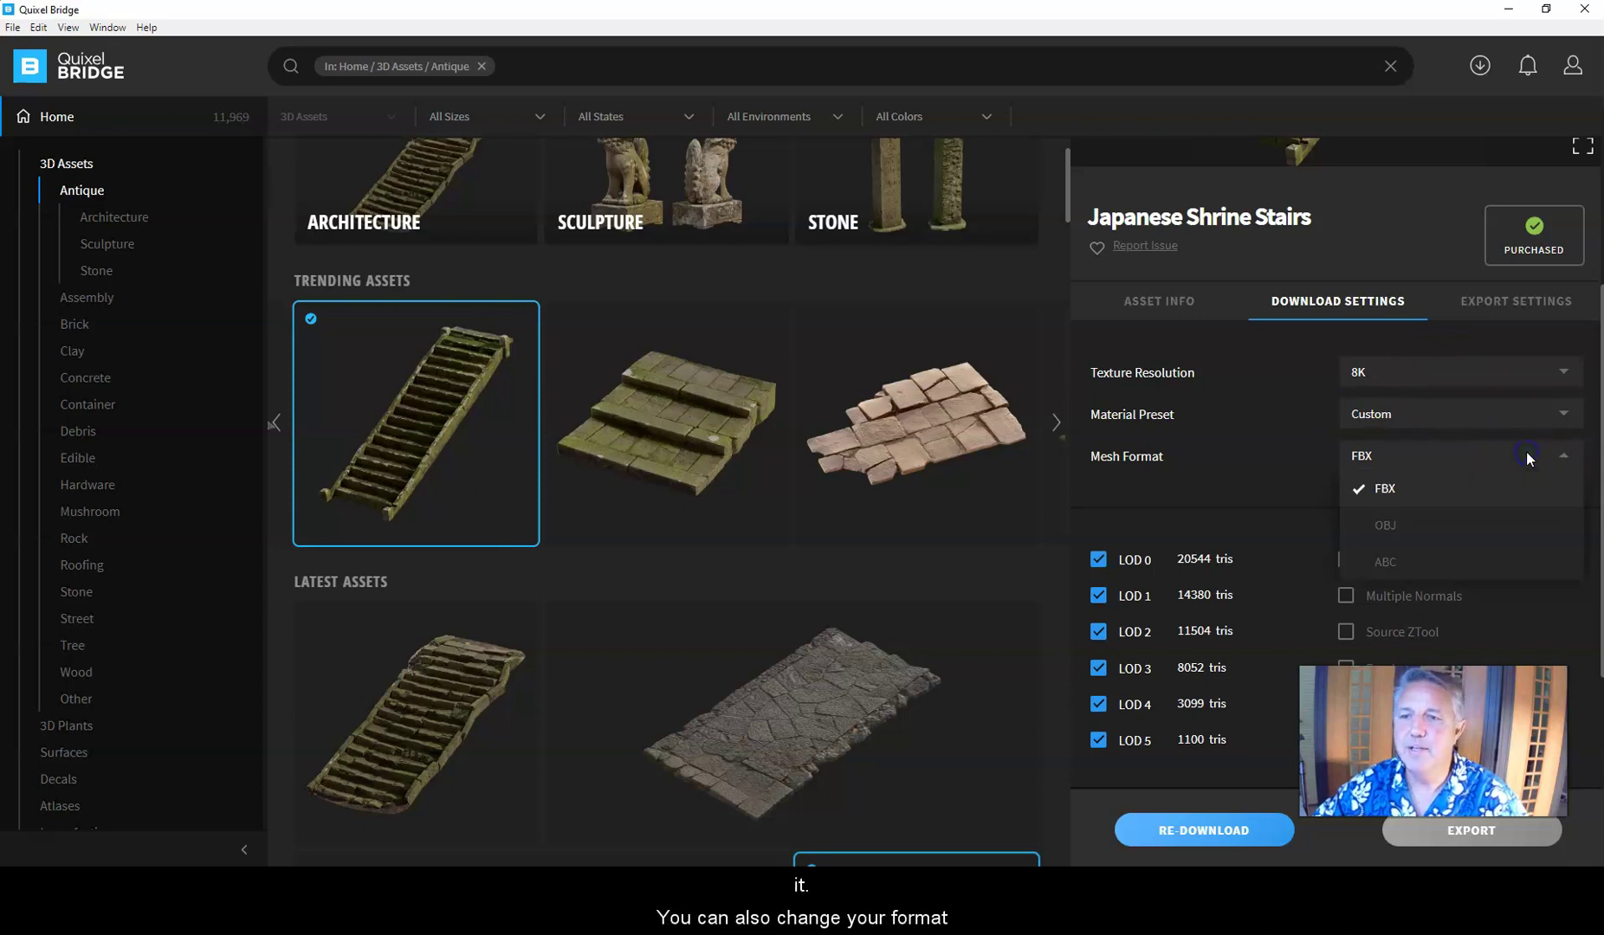
left_click(1520, 454)
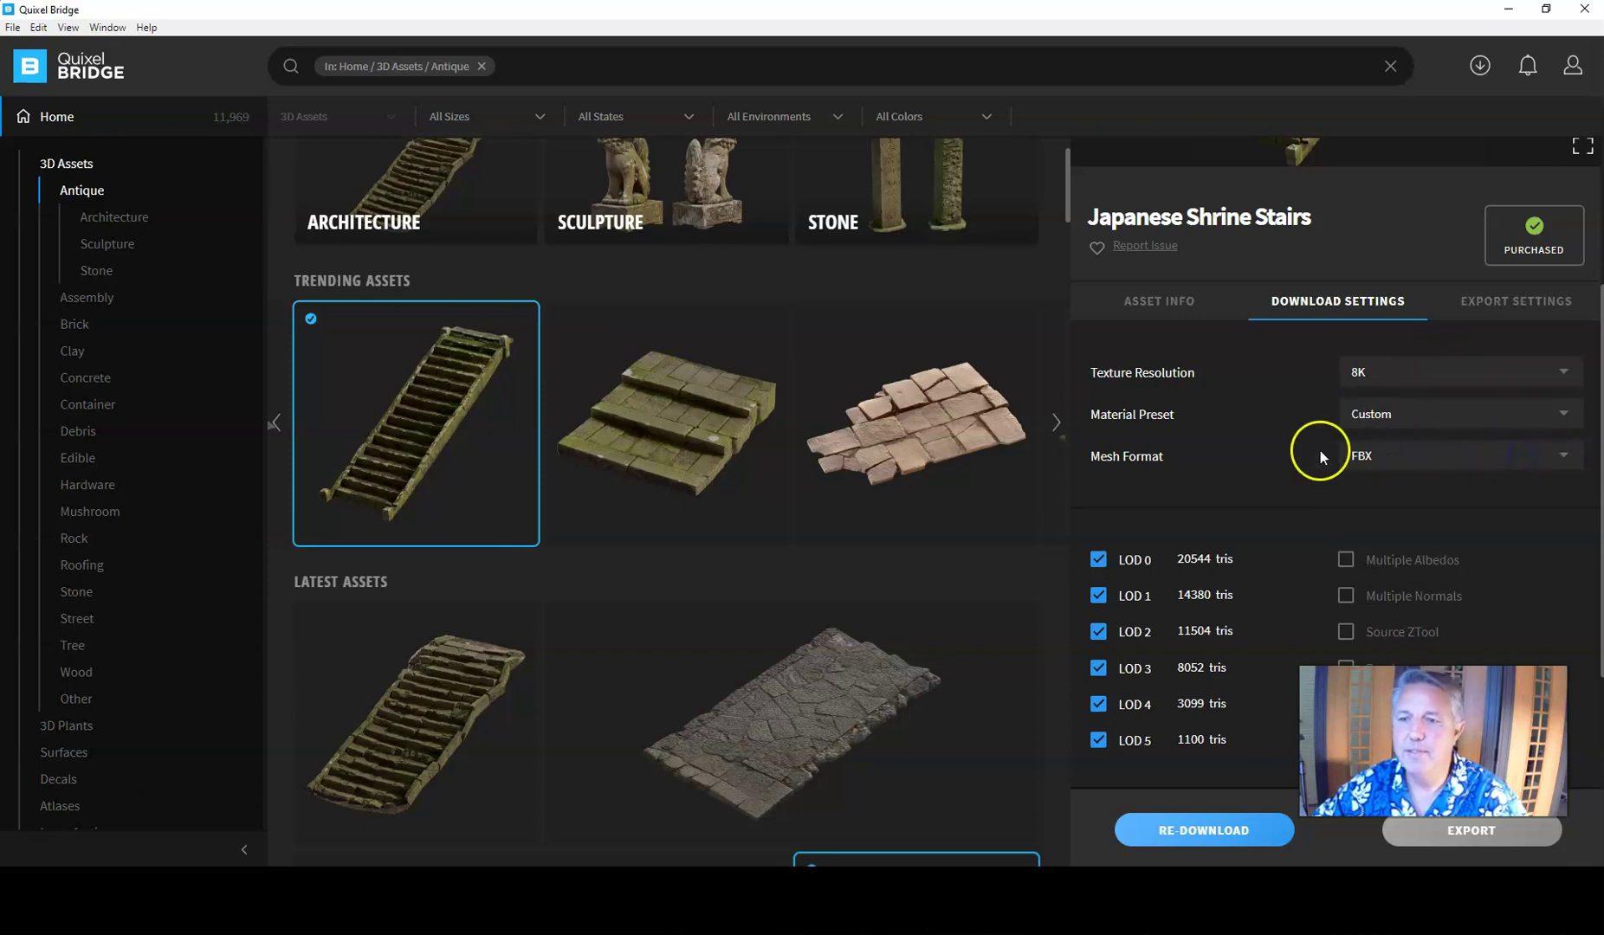
Look through the LOD and texture map download options, trying the NormalBump map on and off.
scroll(1316, 448, "down", 3)
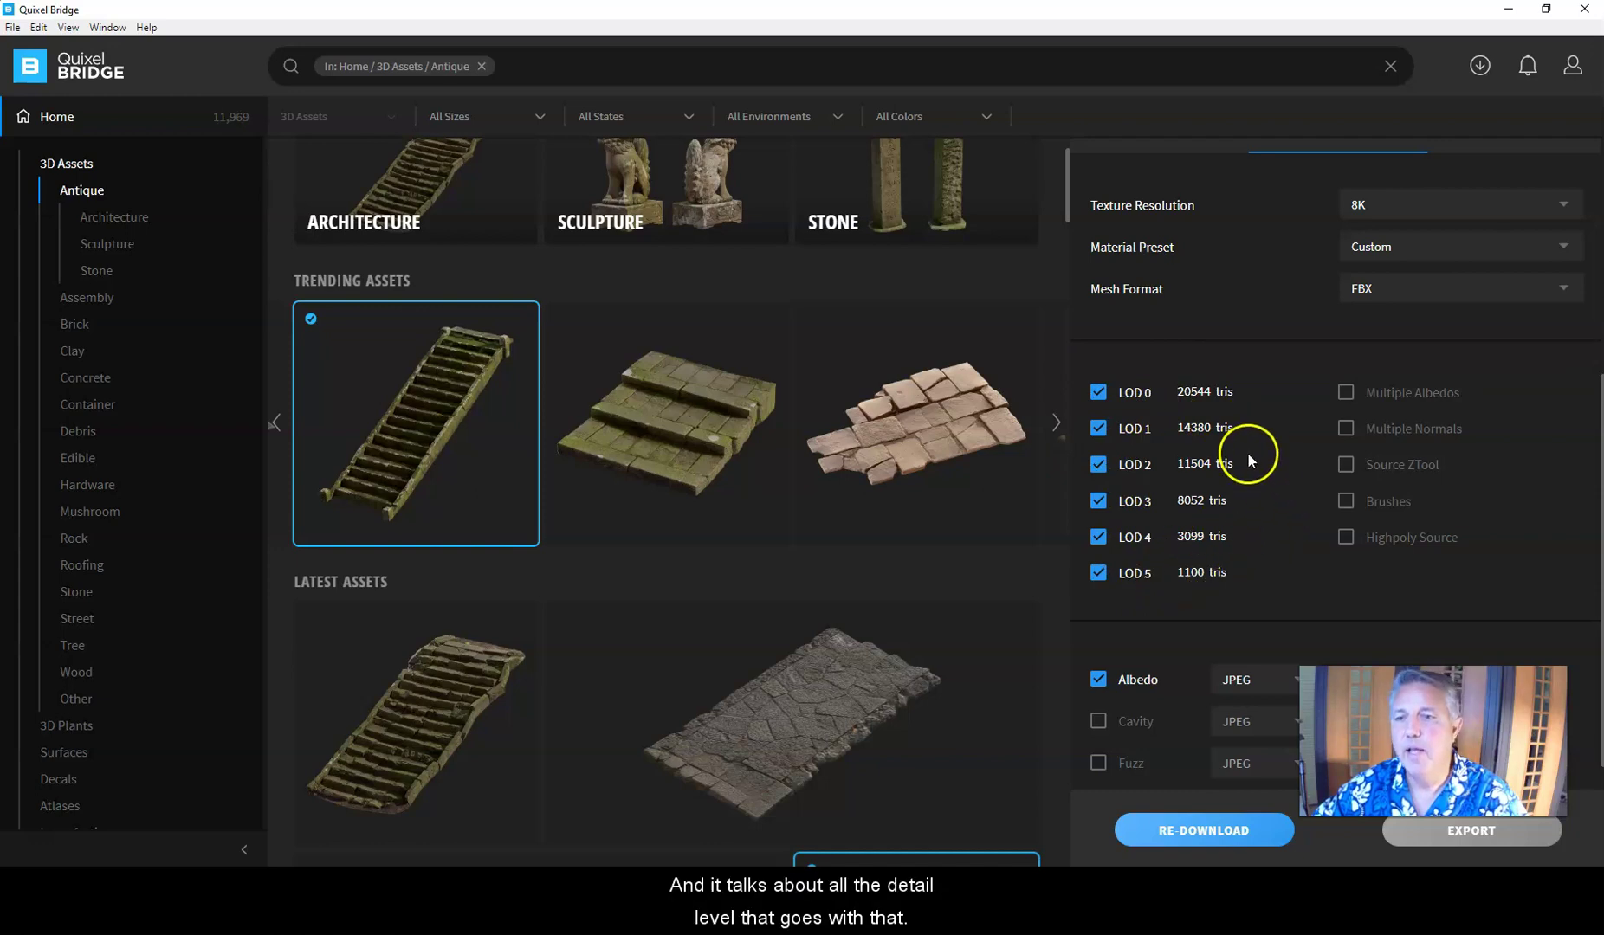
scroll(1254, 460, "down", 2)
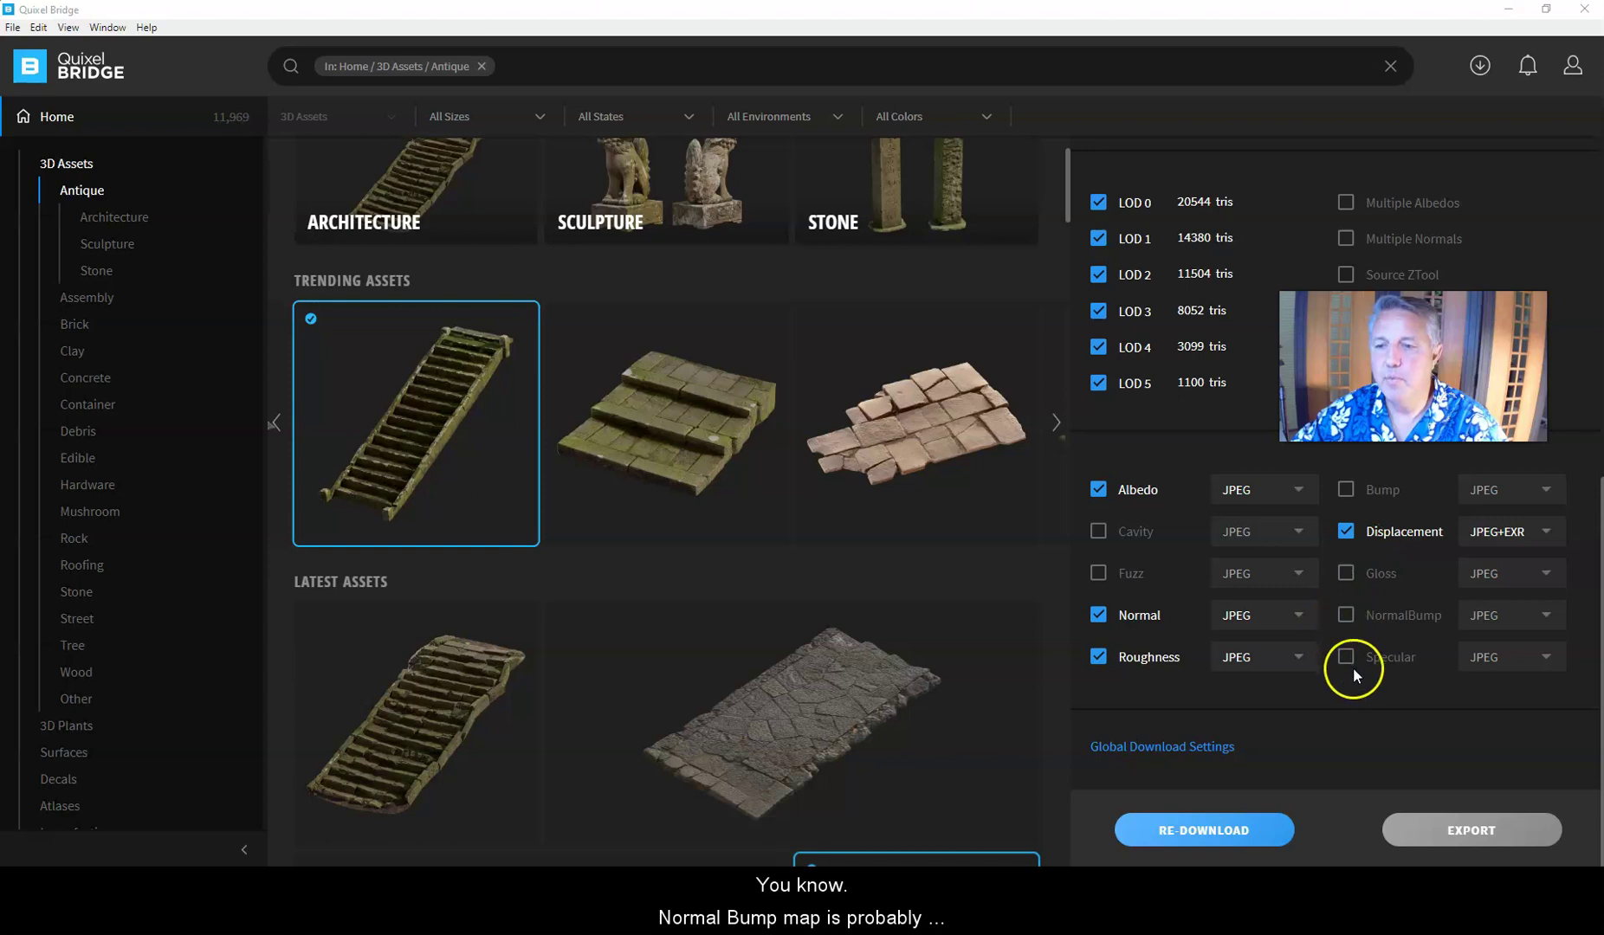
left_click(1347, 614)
left_click(1347, 616)
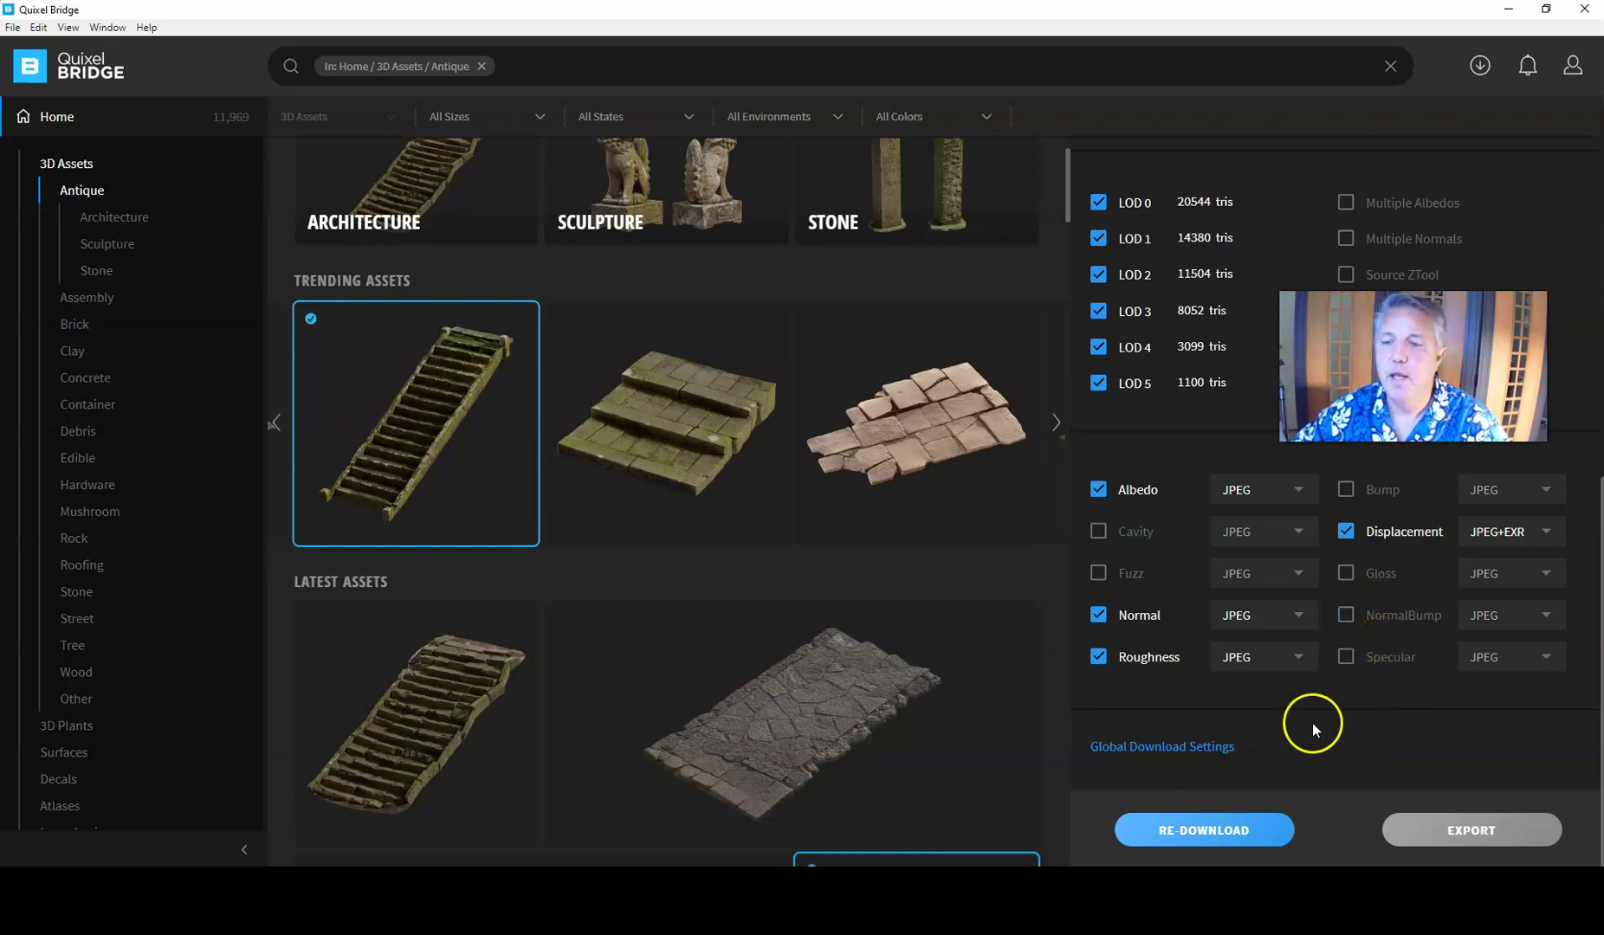
Show the asset's export settings and check the Mesh LOD choices, keeping LOD 0.
scroll(1372, 581, "up", 5)
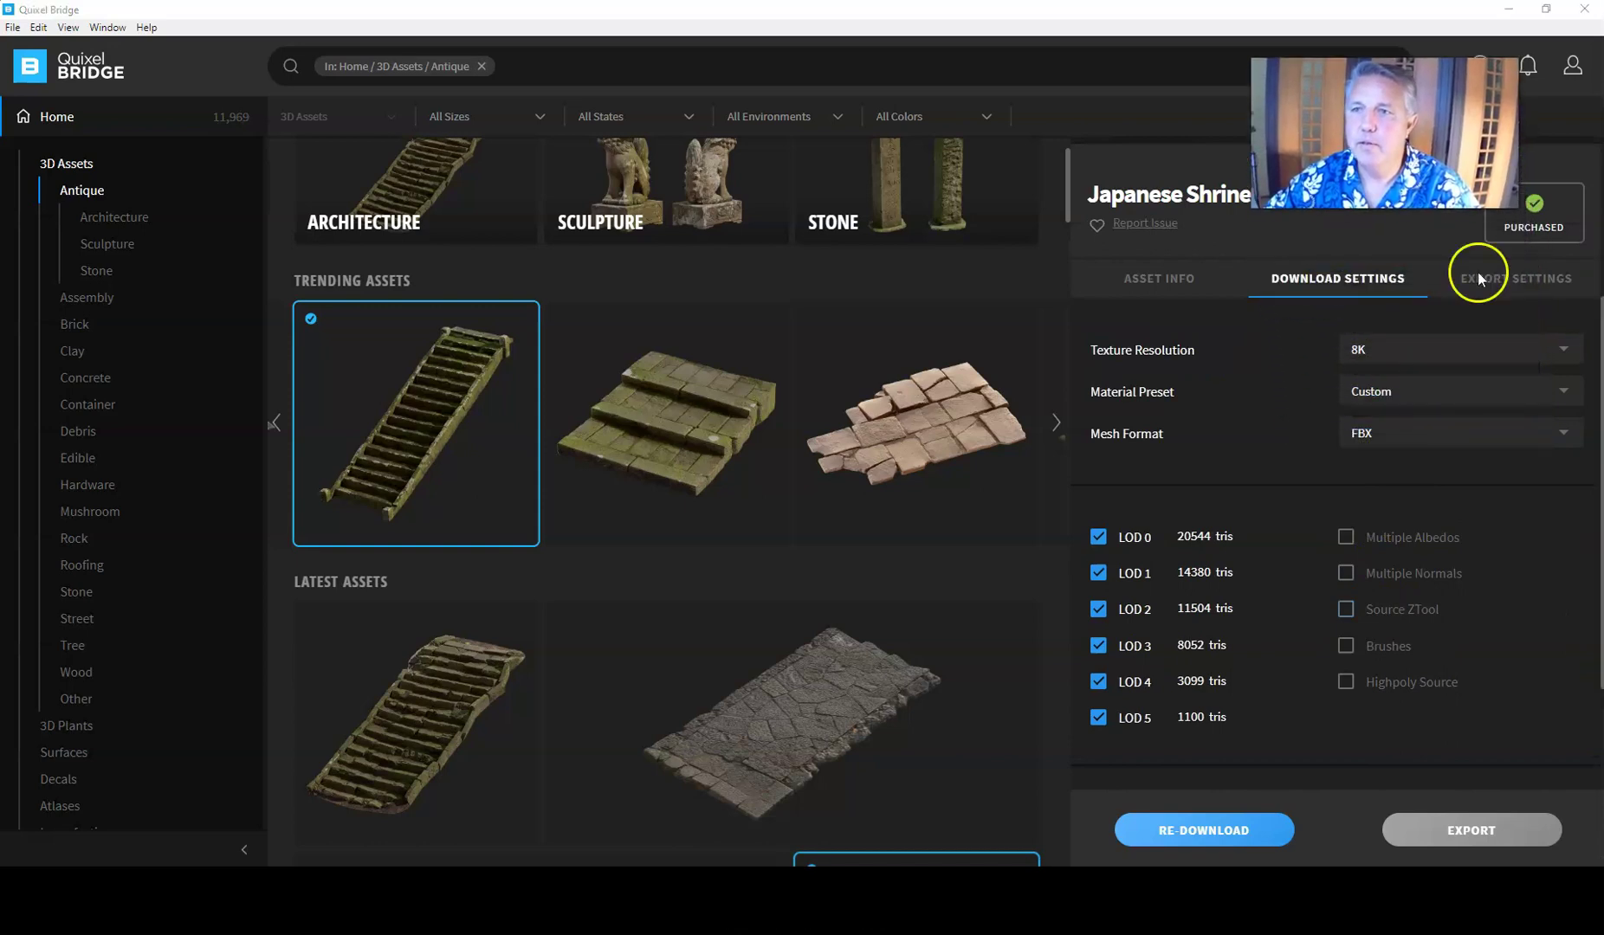
scroll(1468, 485, "up", 3)
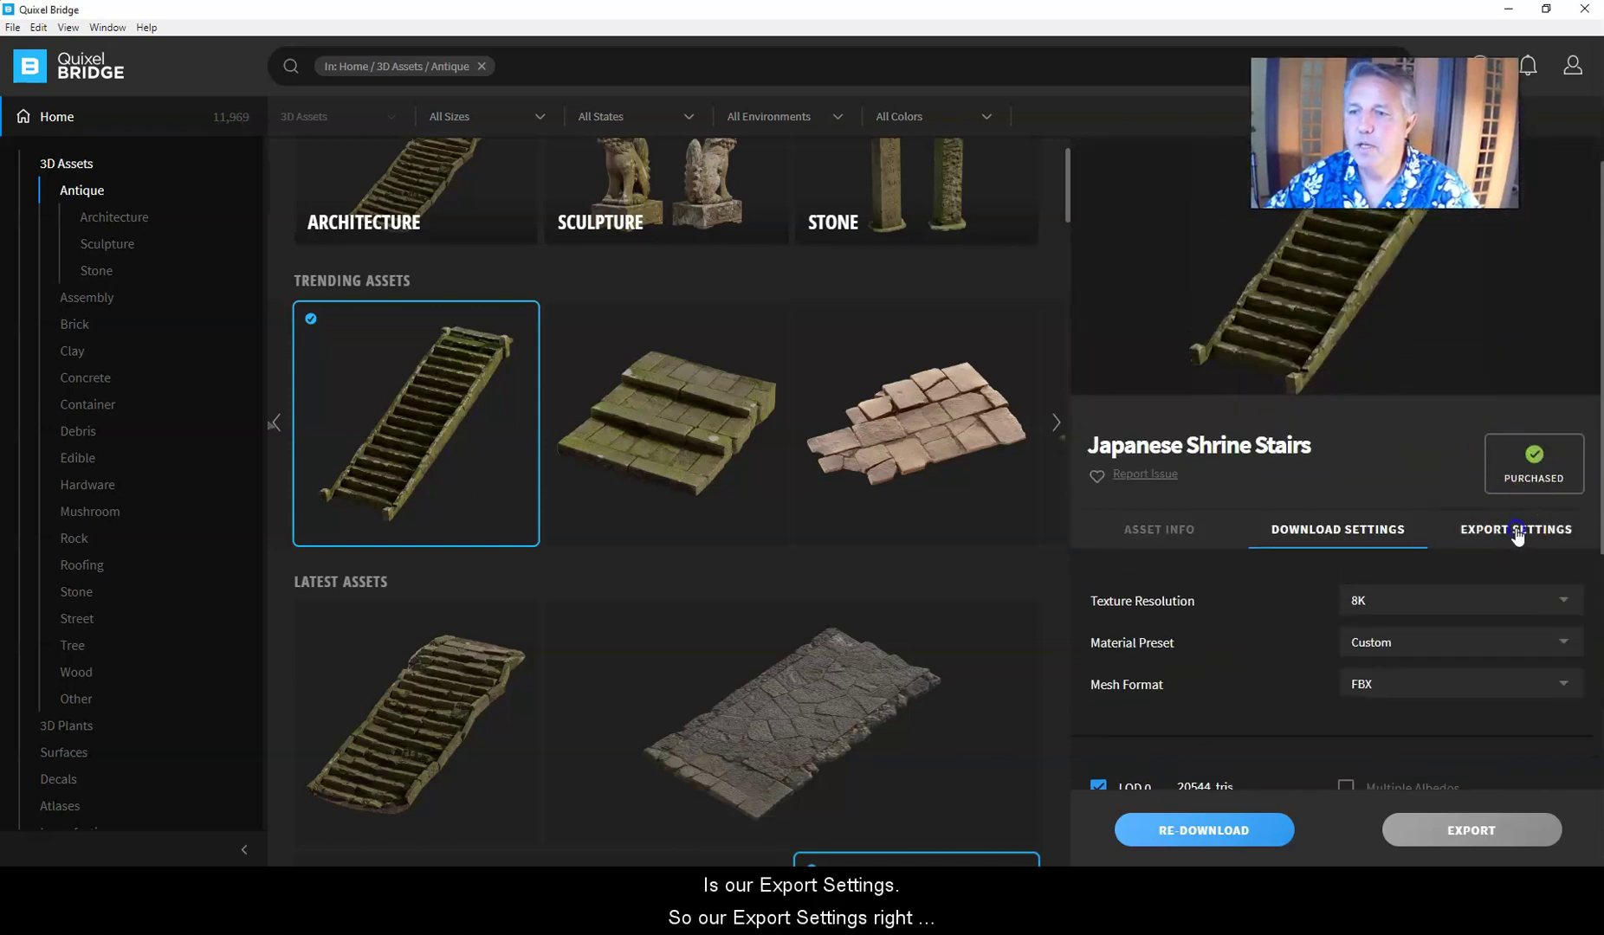
left_click(1486, 534)
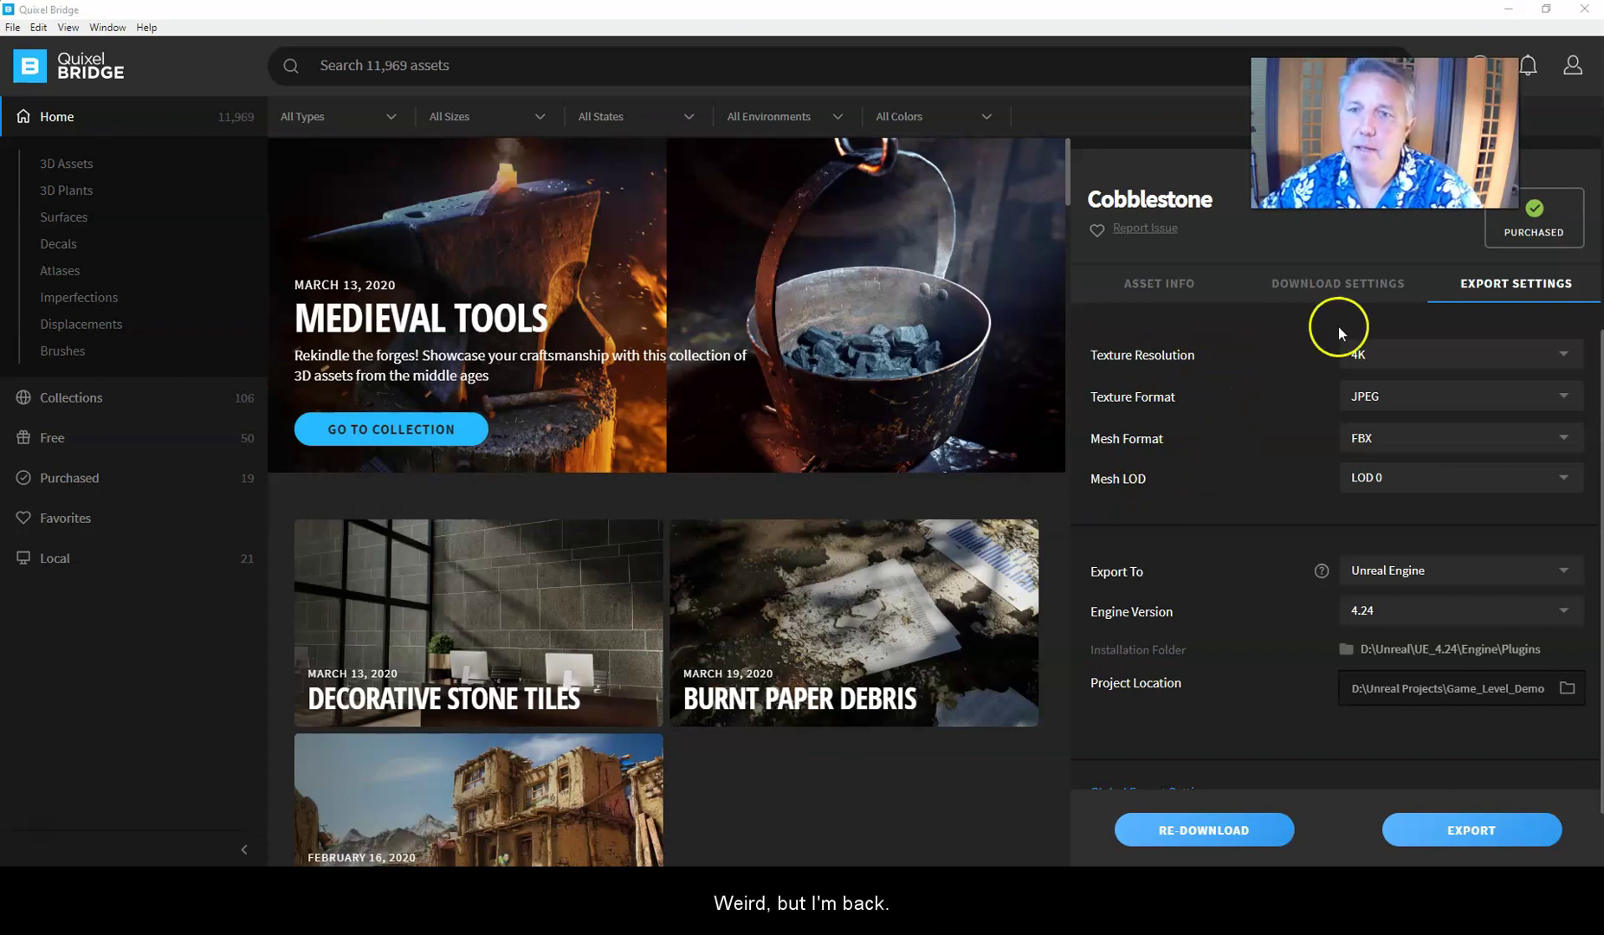
scroll(1196, 449, "down", 1)
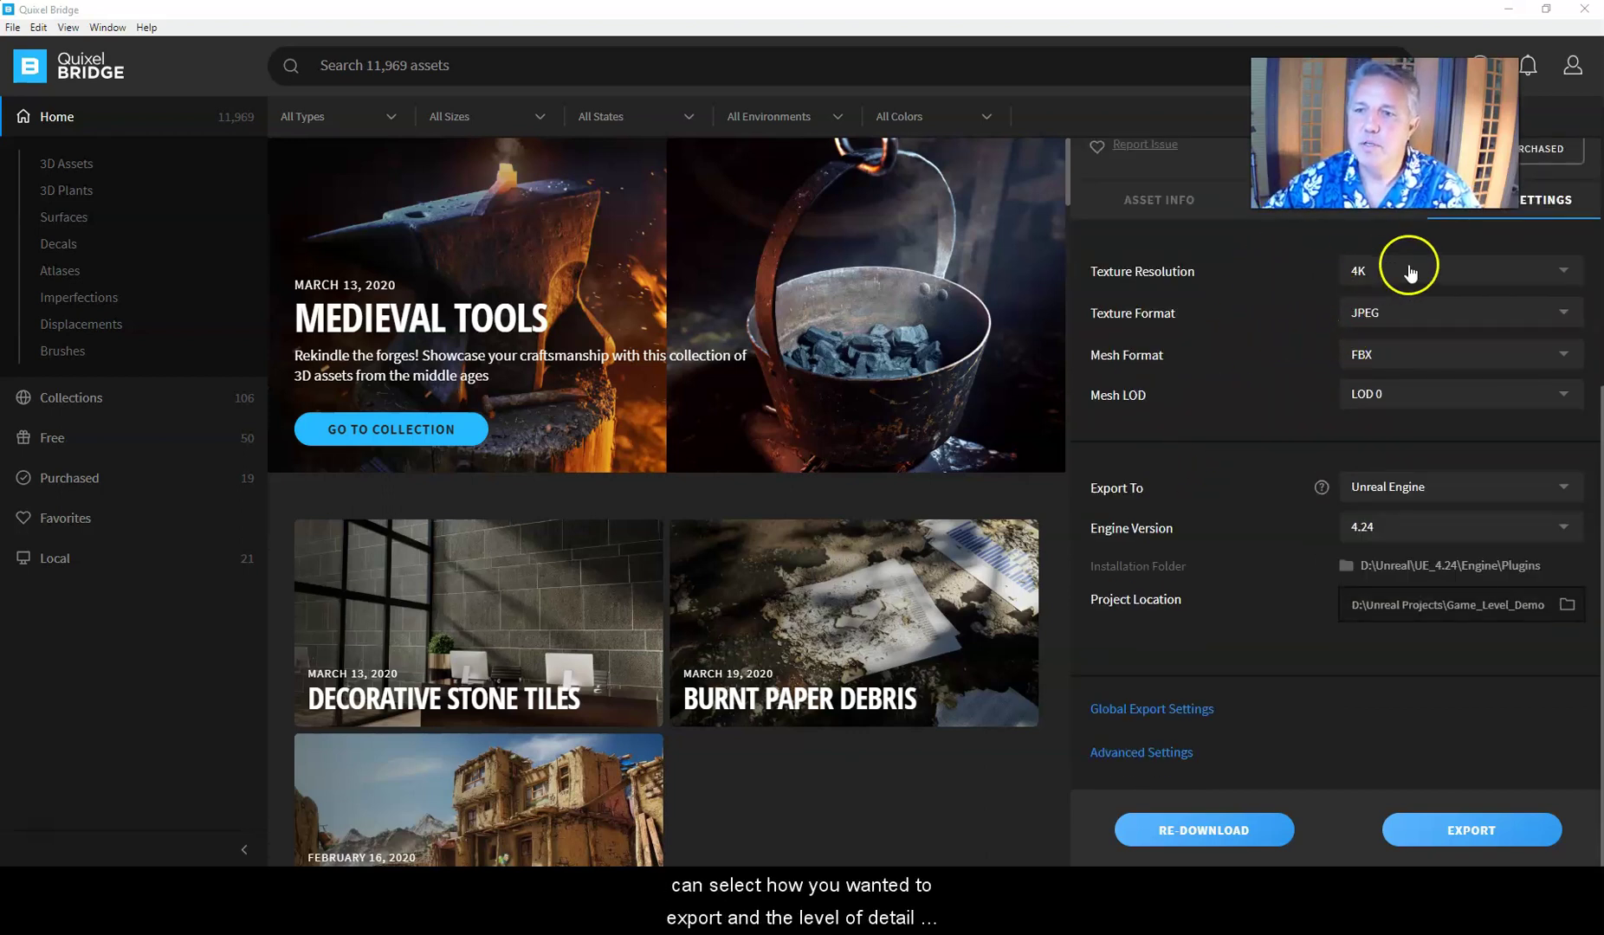
left_click(1535, 405)
left_click(1404, 399)
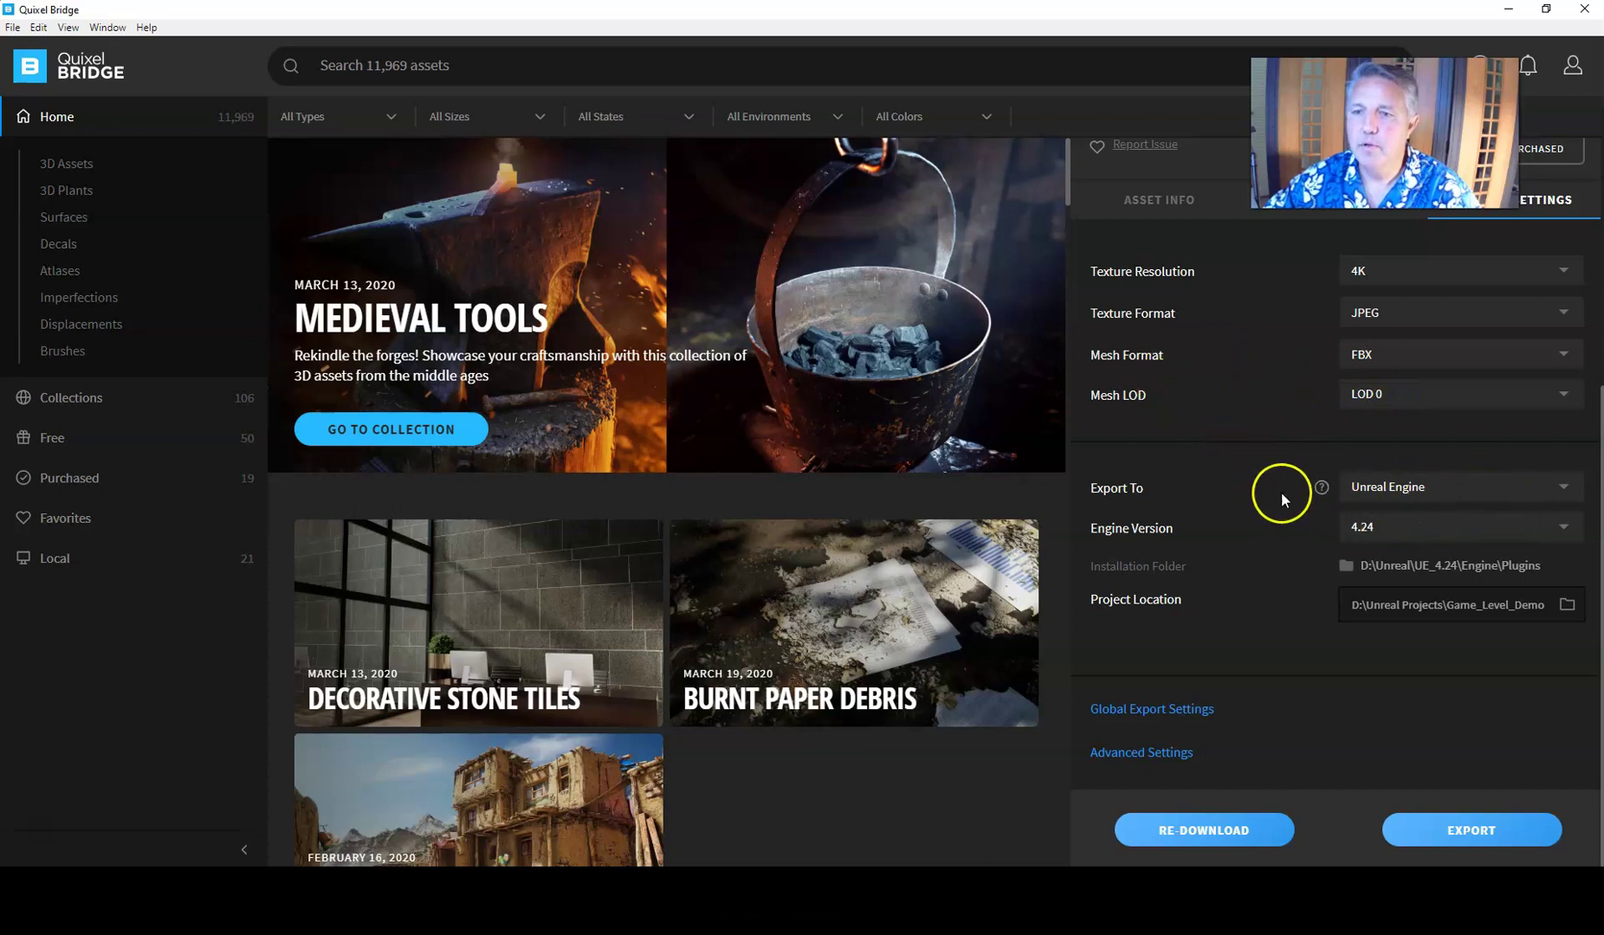
Look through the available export targets and choose Unreal Engine.
left_click(1554, 492)
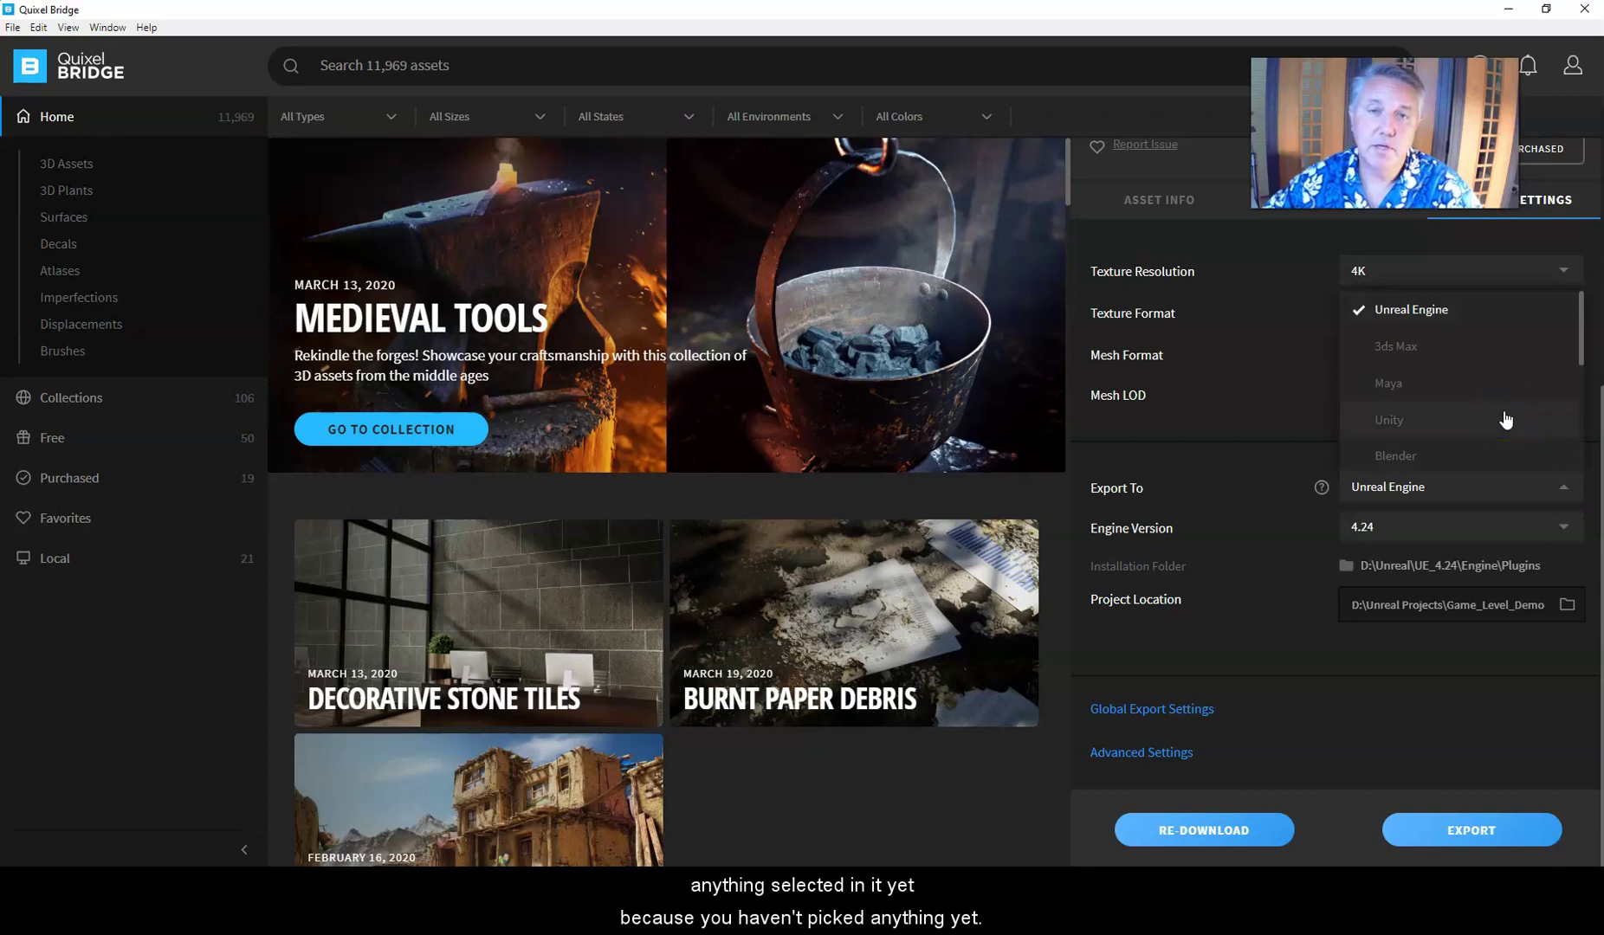
scroll(1469, 342, "down", 4)
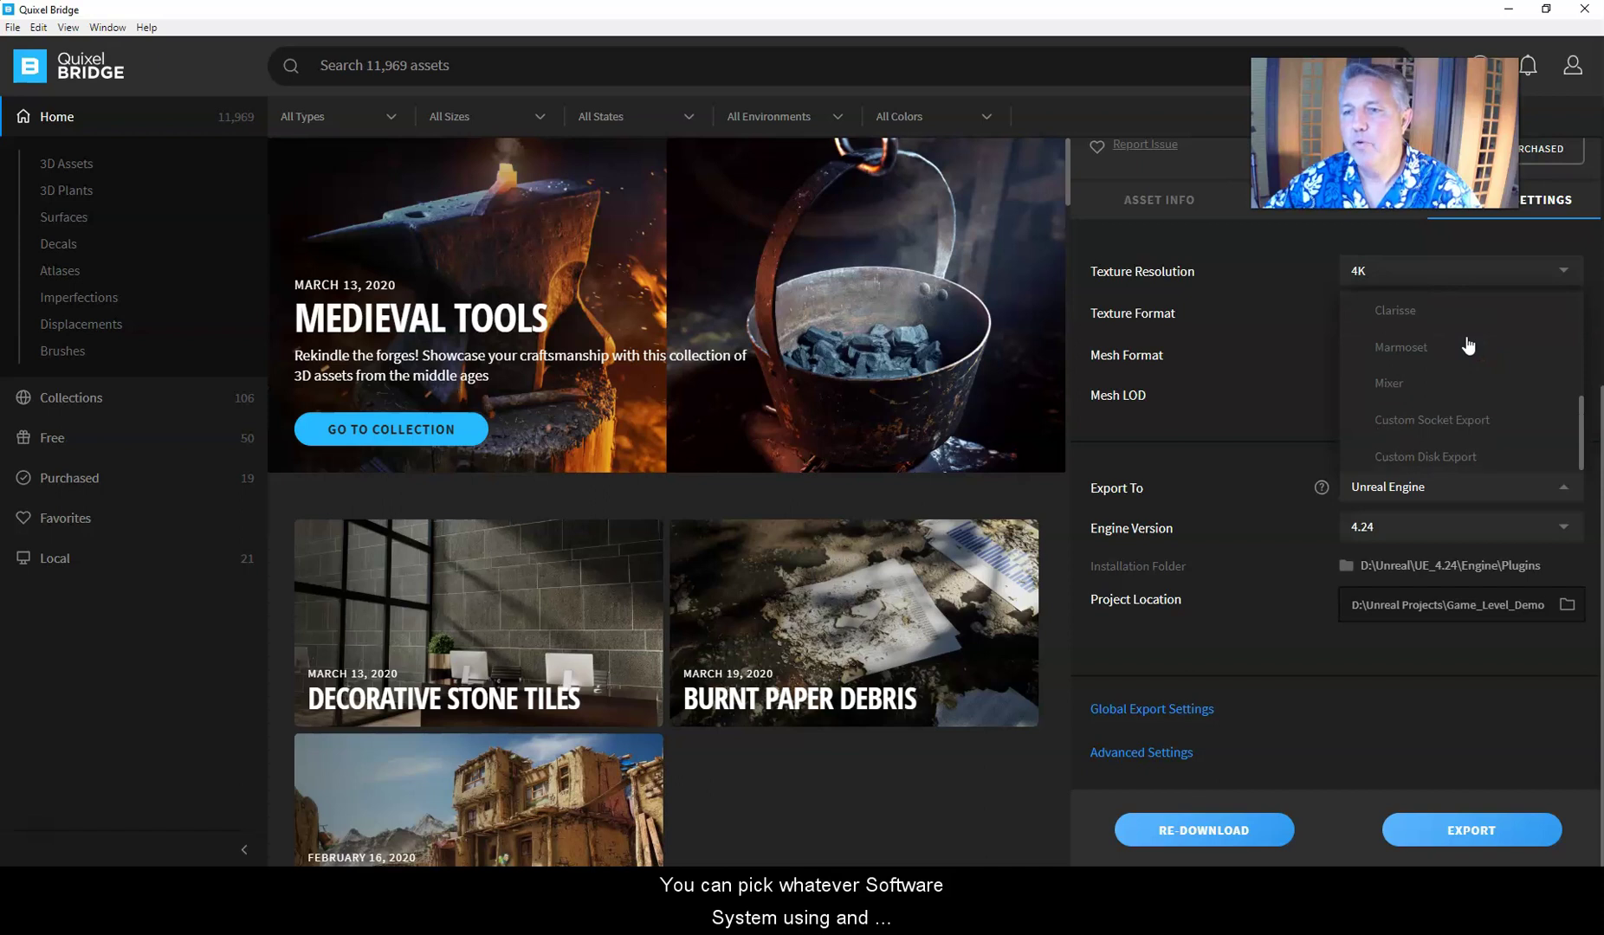
scroll(1445, 437, "up", 1)
scroll(1444, 437, "up", 4)
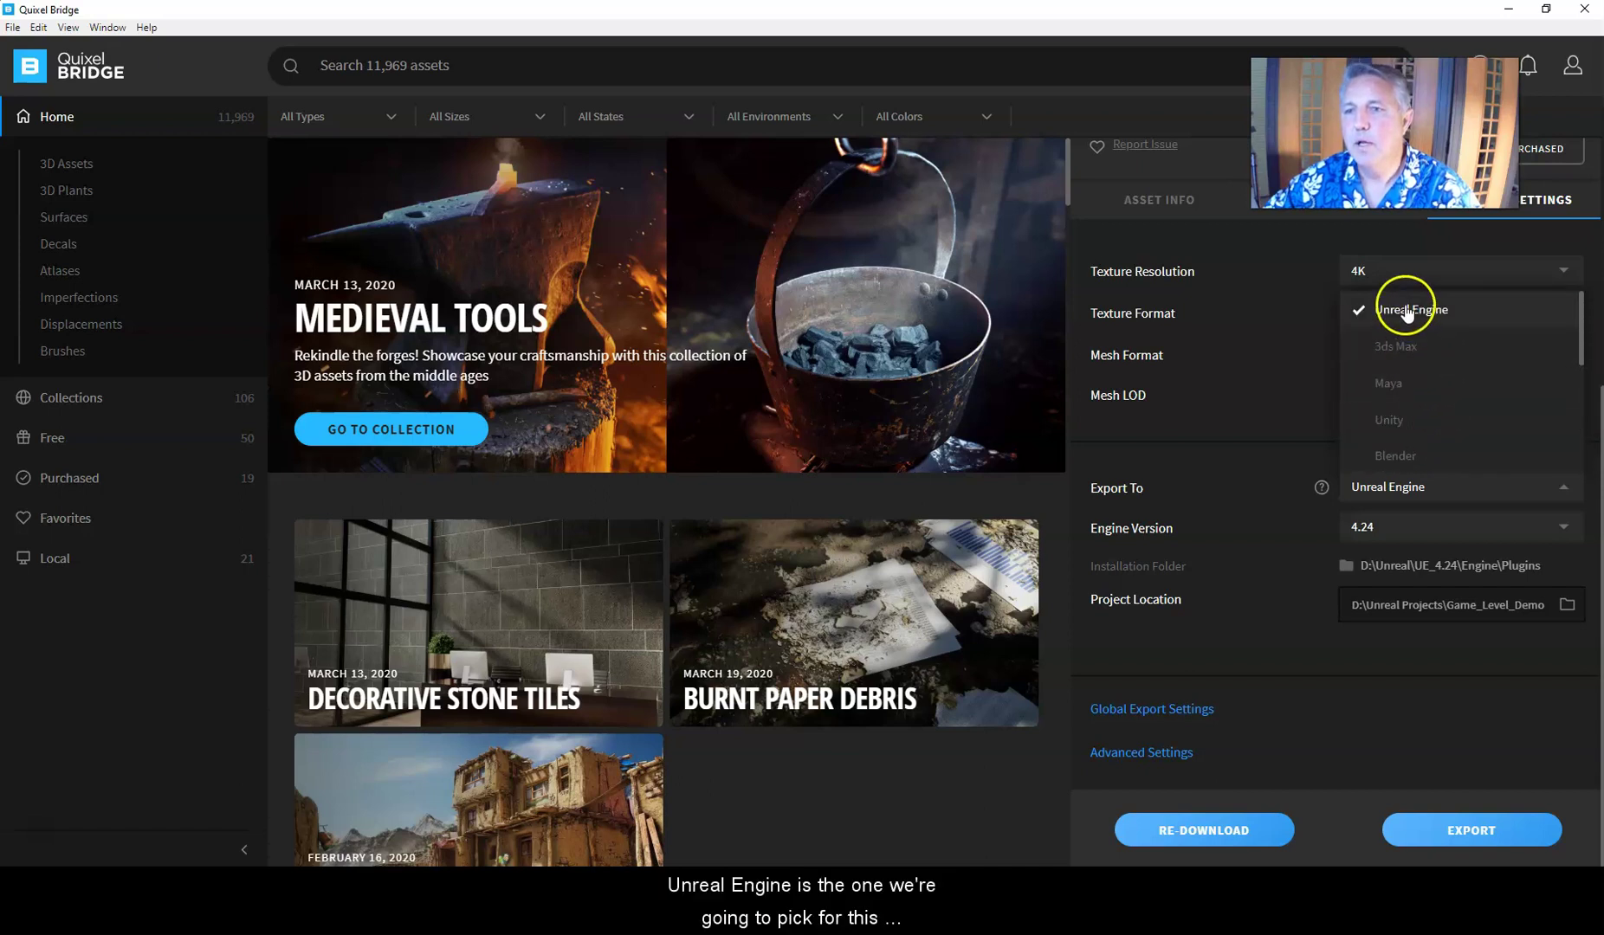
left_click(1406, 311)
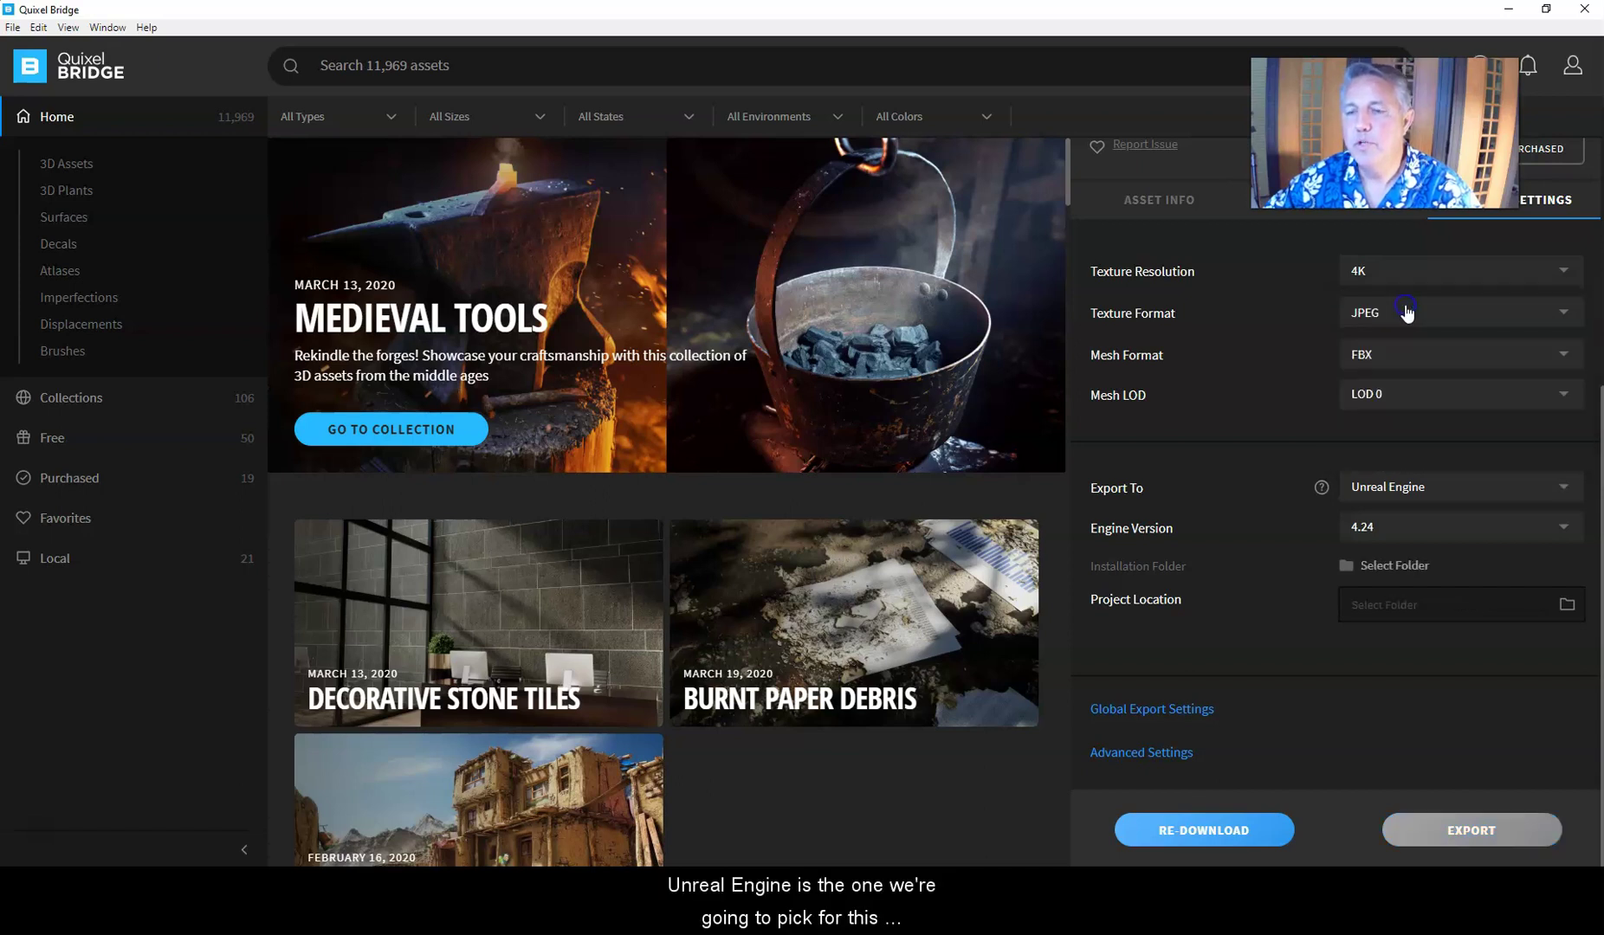
Set the plugin installation folder to the UE_4.24 folder inside Unreal on the D: drive.
left_click(1347, 567)
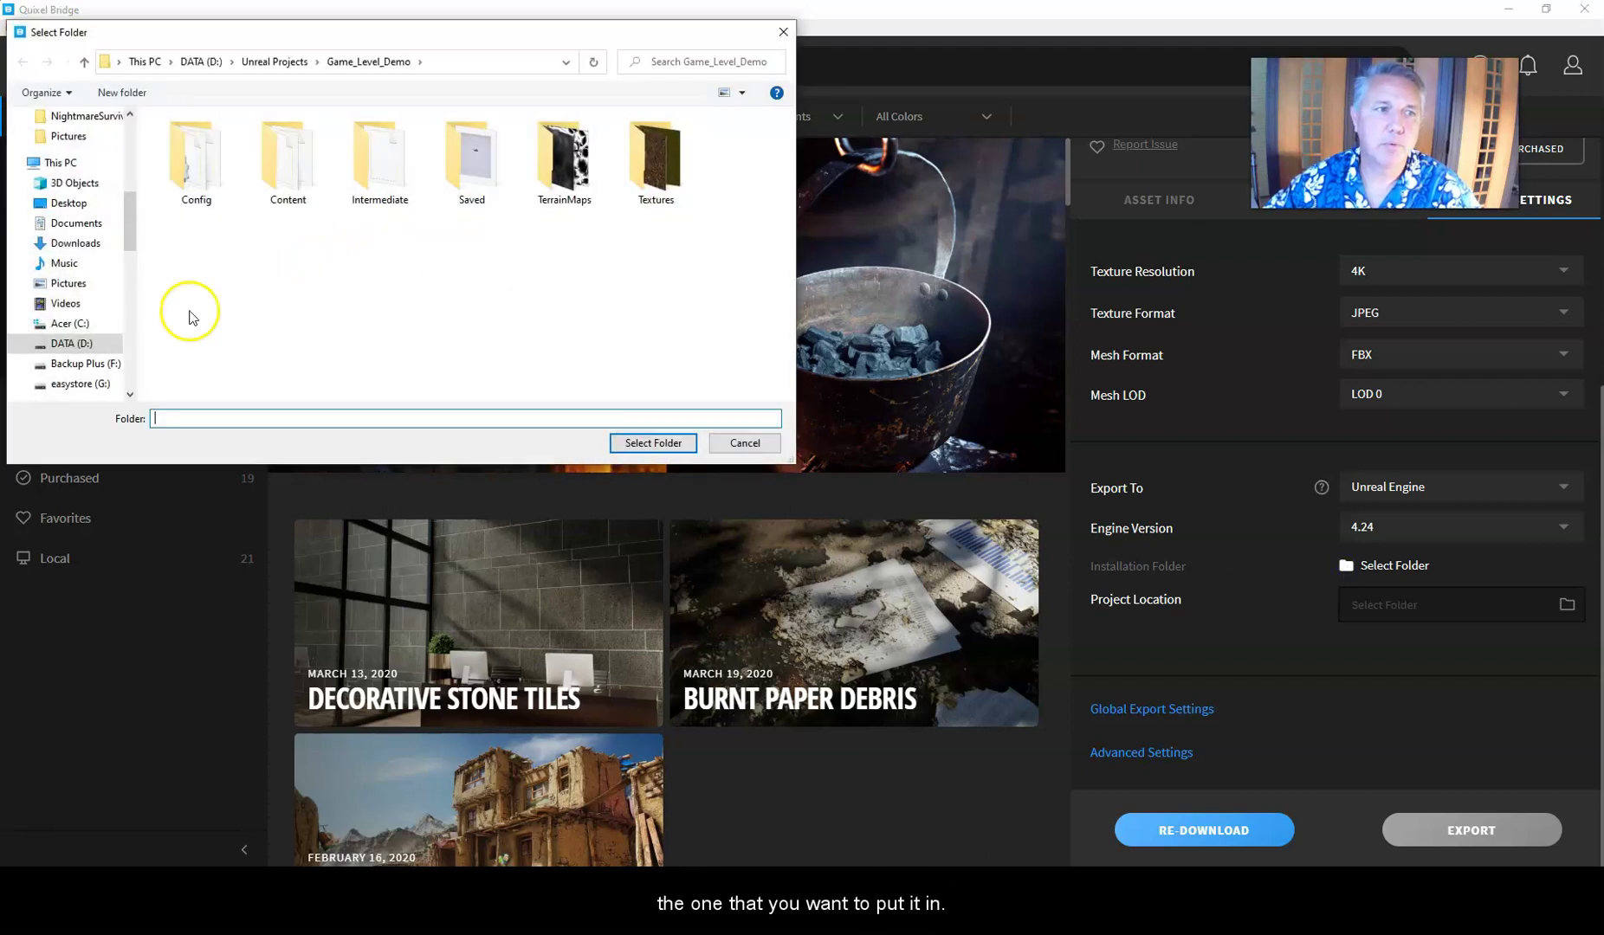
left_click(72, 344)
scroll(289, 300, "down", 7)
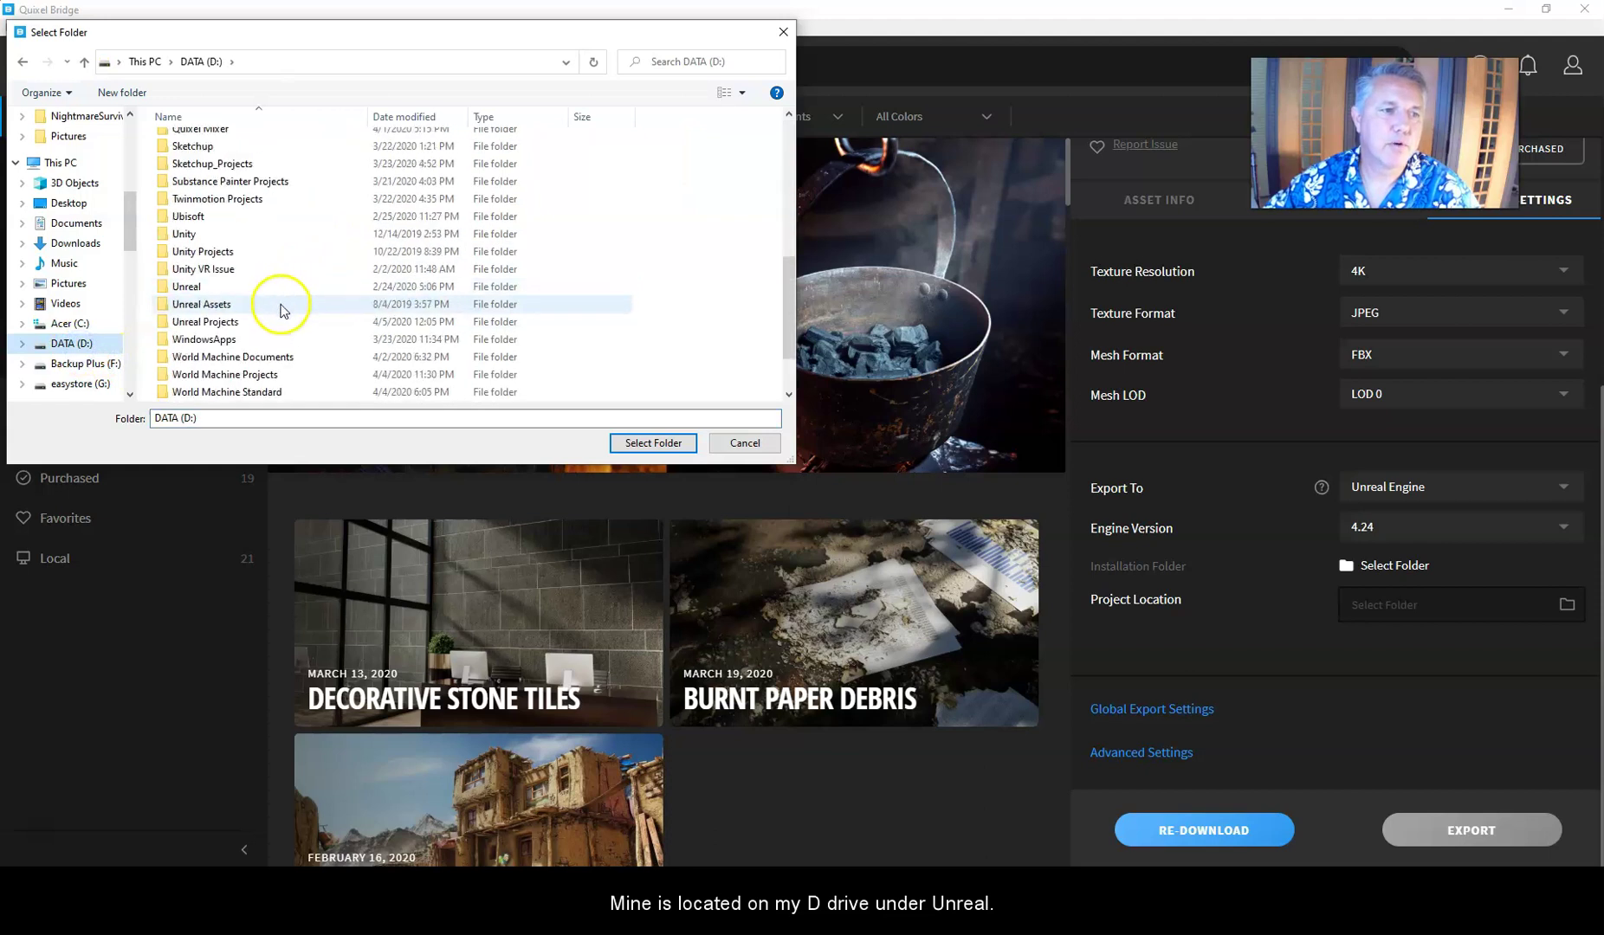
double_click(187, 217)
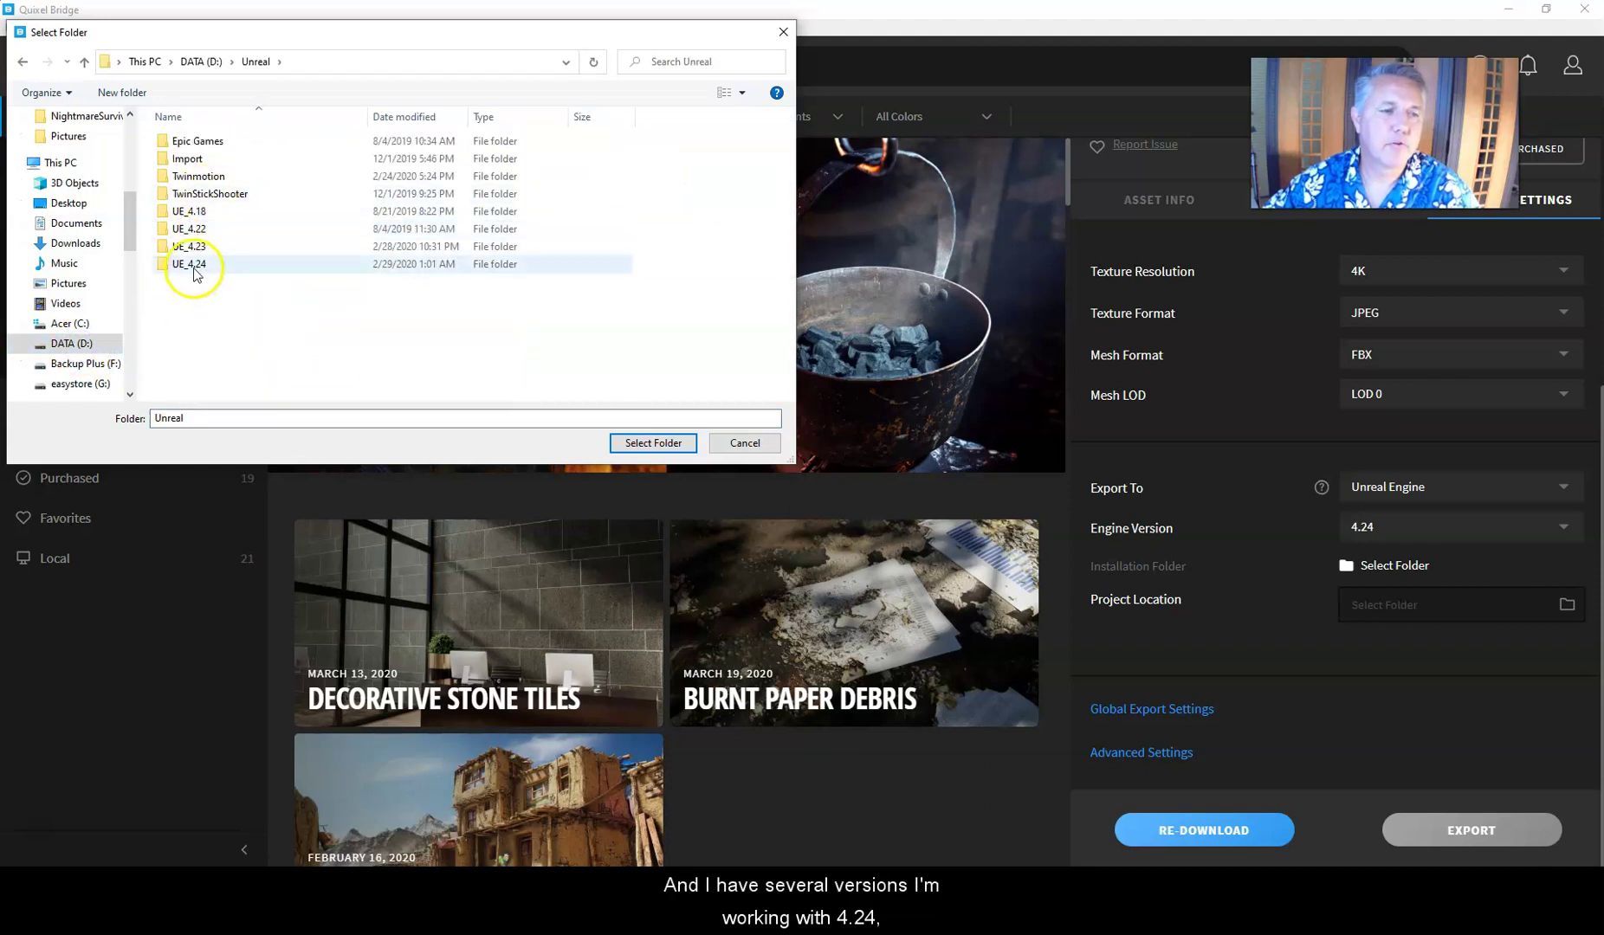
left_click(189, 264)
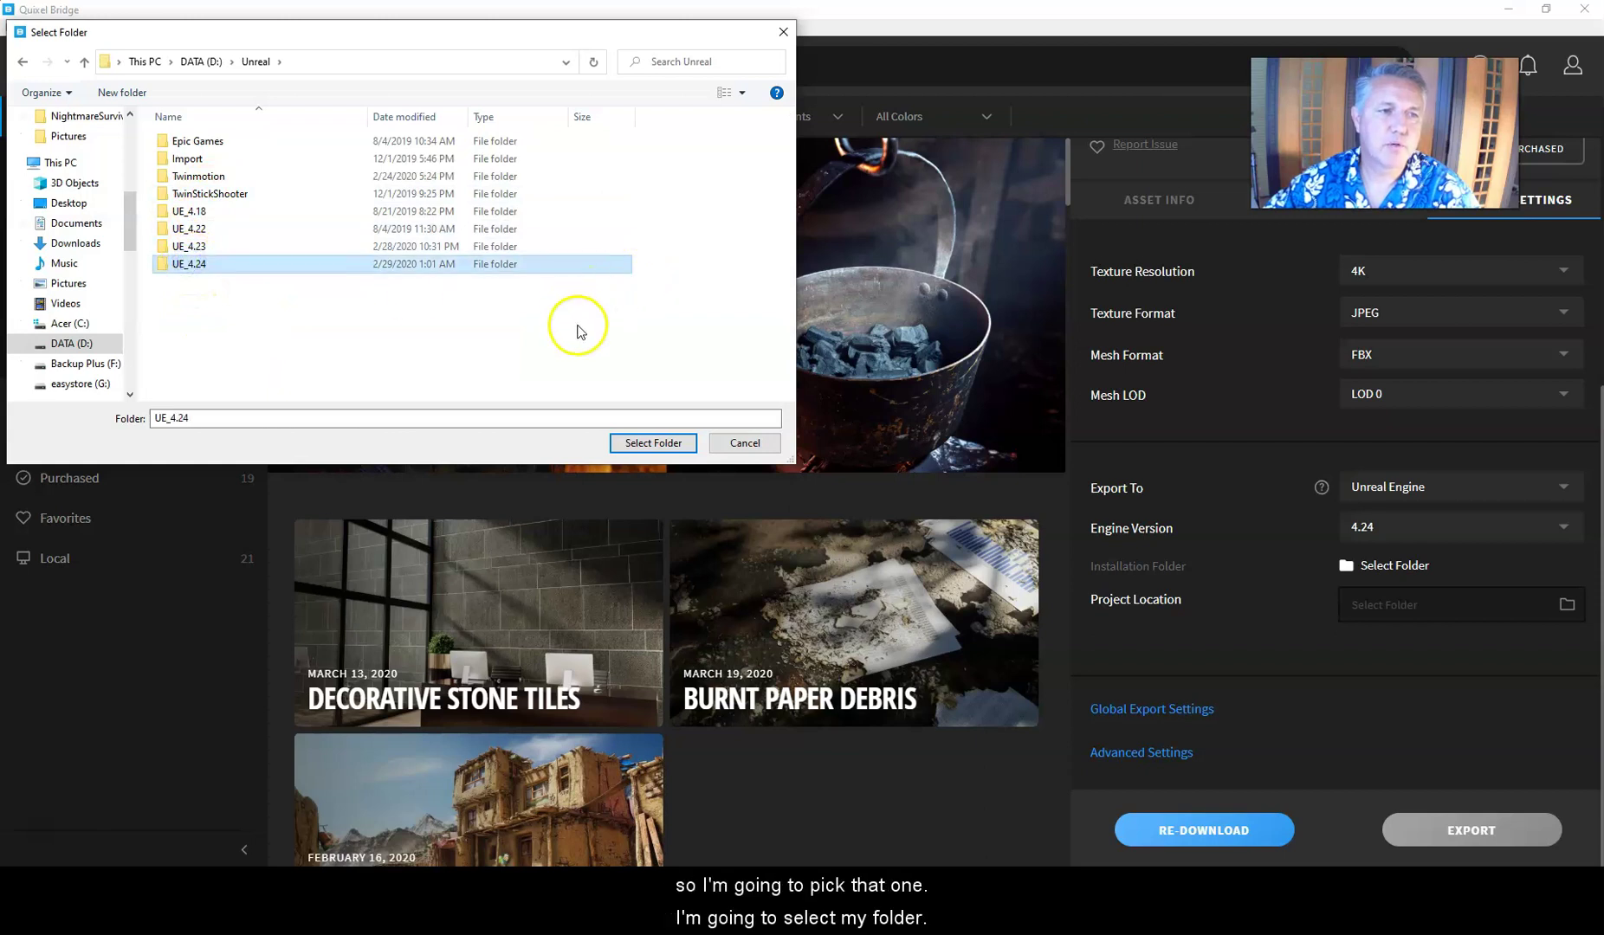
left_click(662, 443)
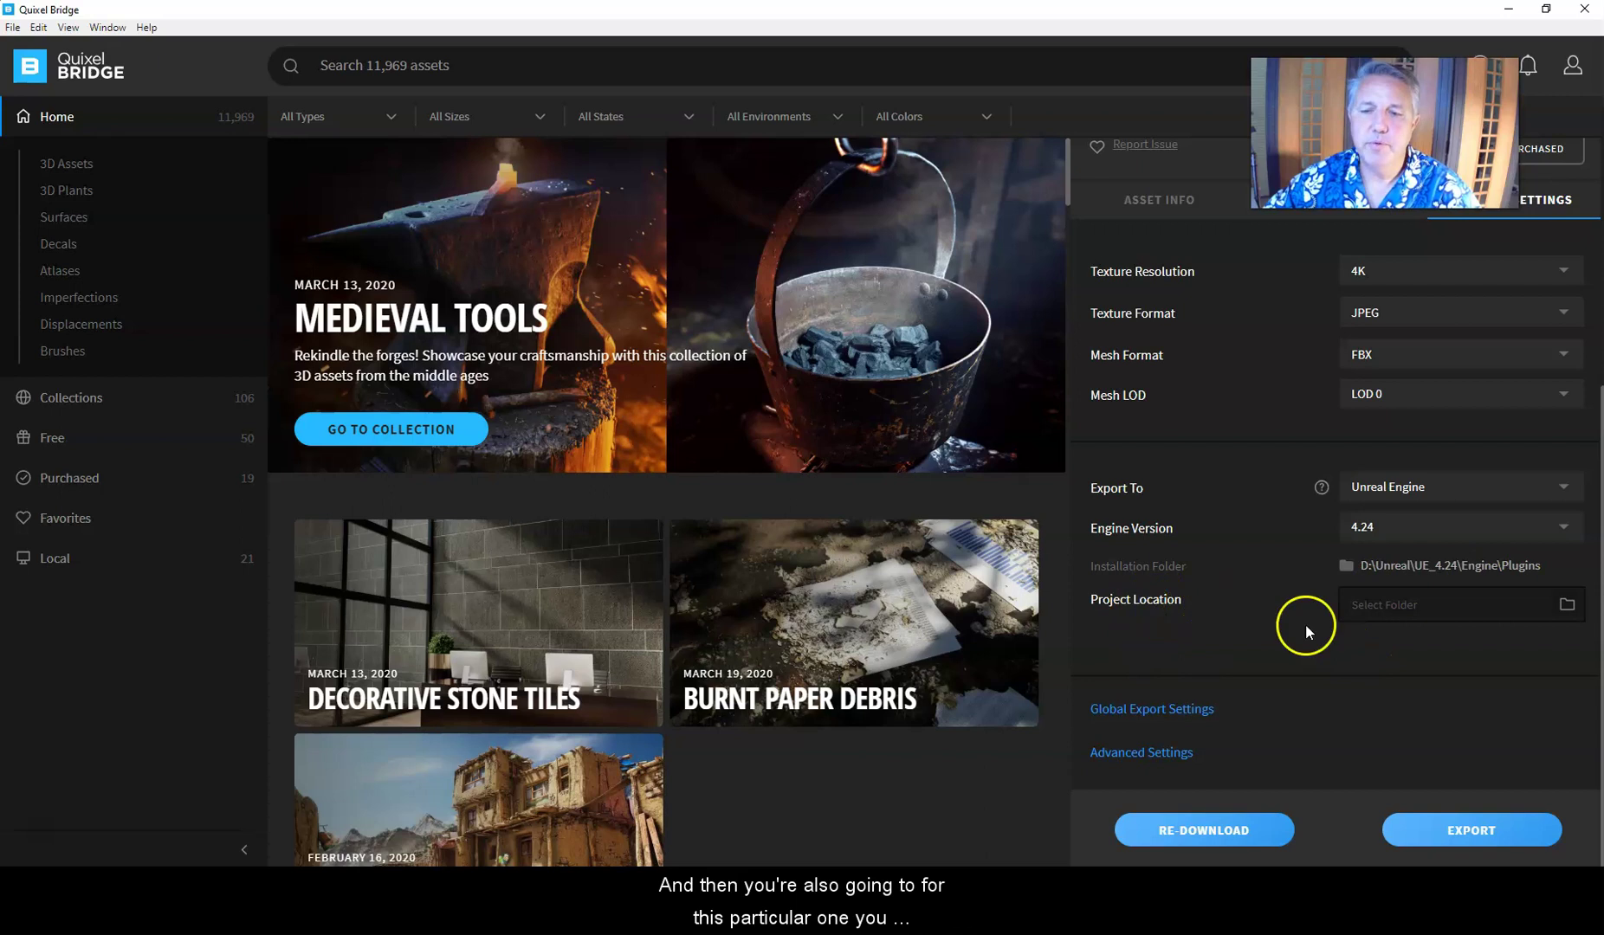
Set the export's project location to the Game_Level_Demo folder inside Unreal Projects on the D: drive.
left_click(1568, 604)
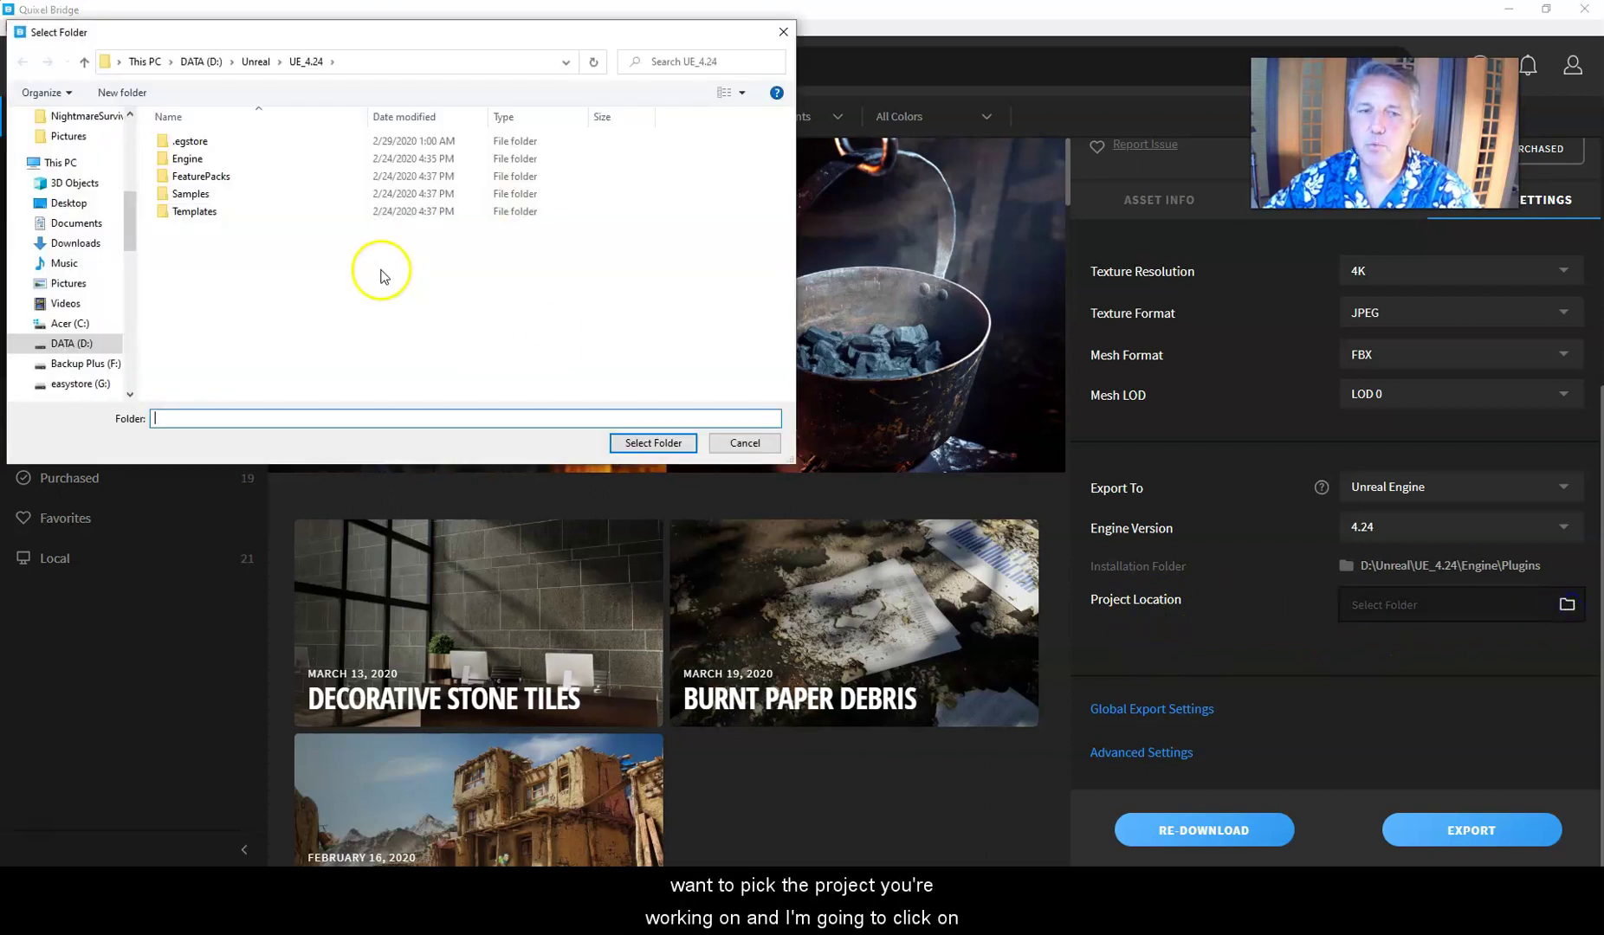
scroll(71, 332, "down", 1)
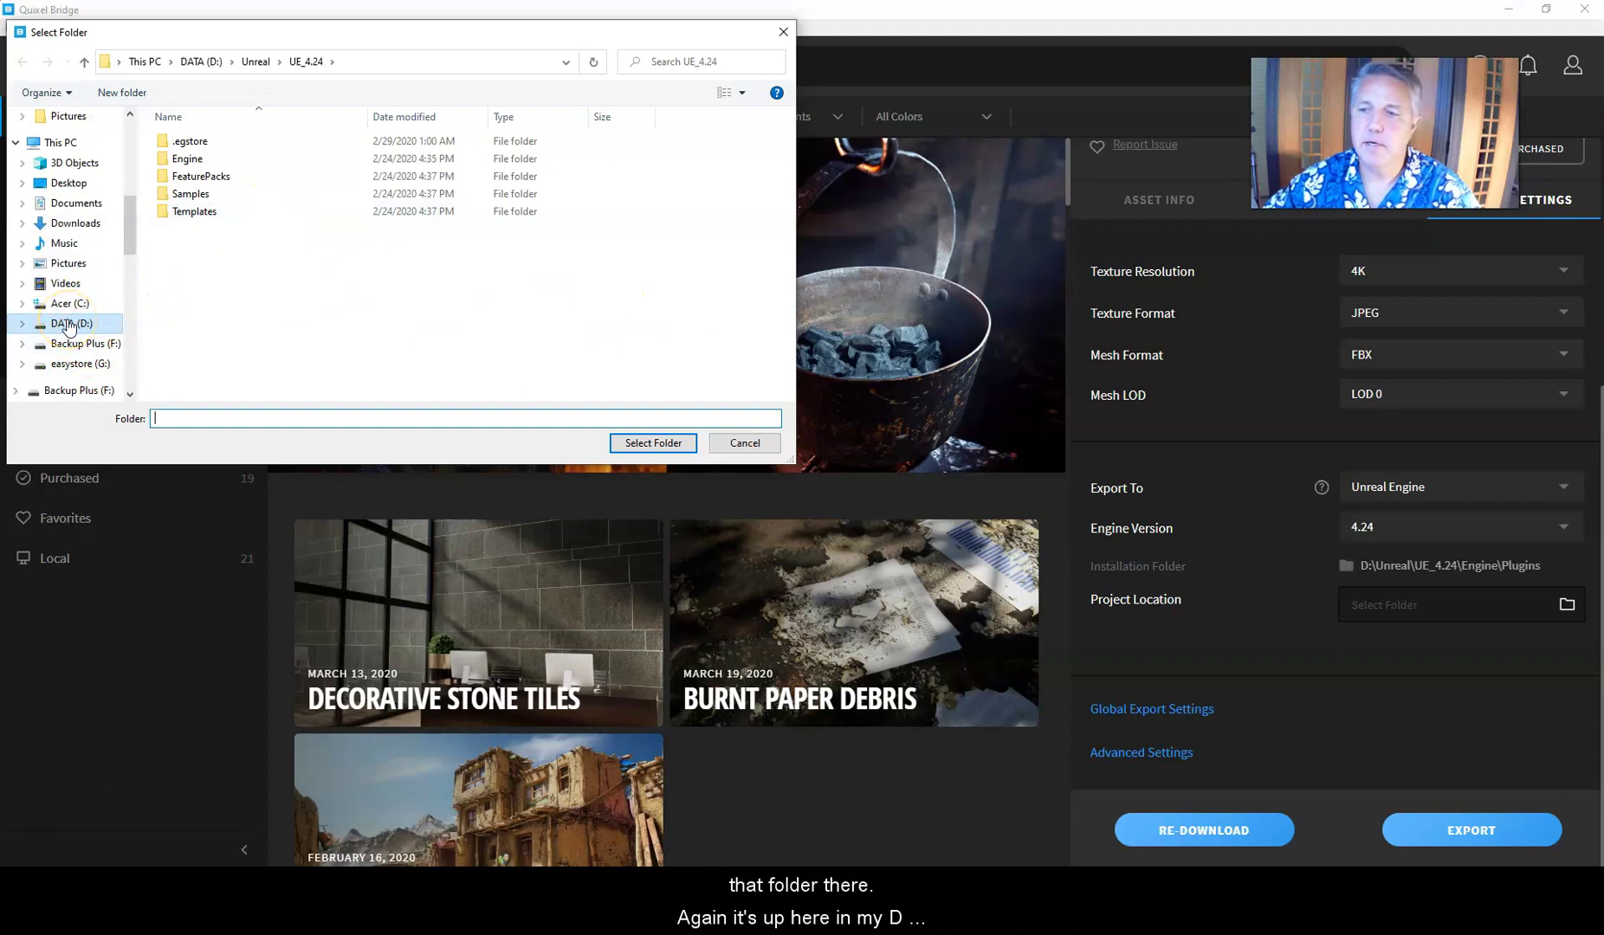
left_click(75, 327)
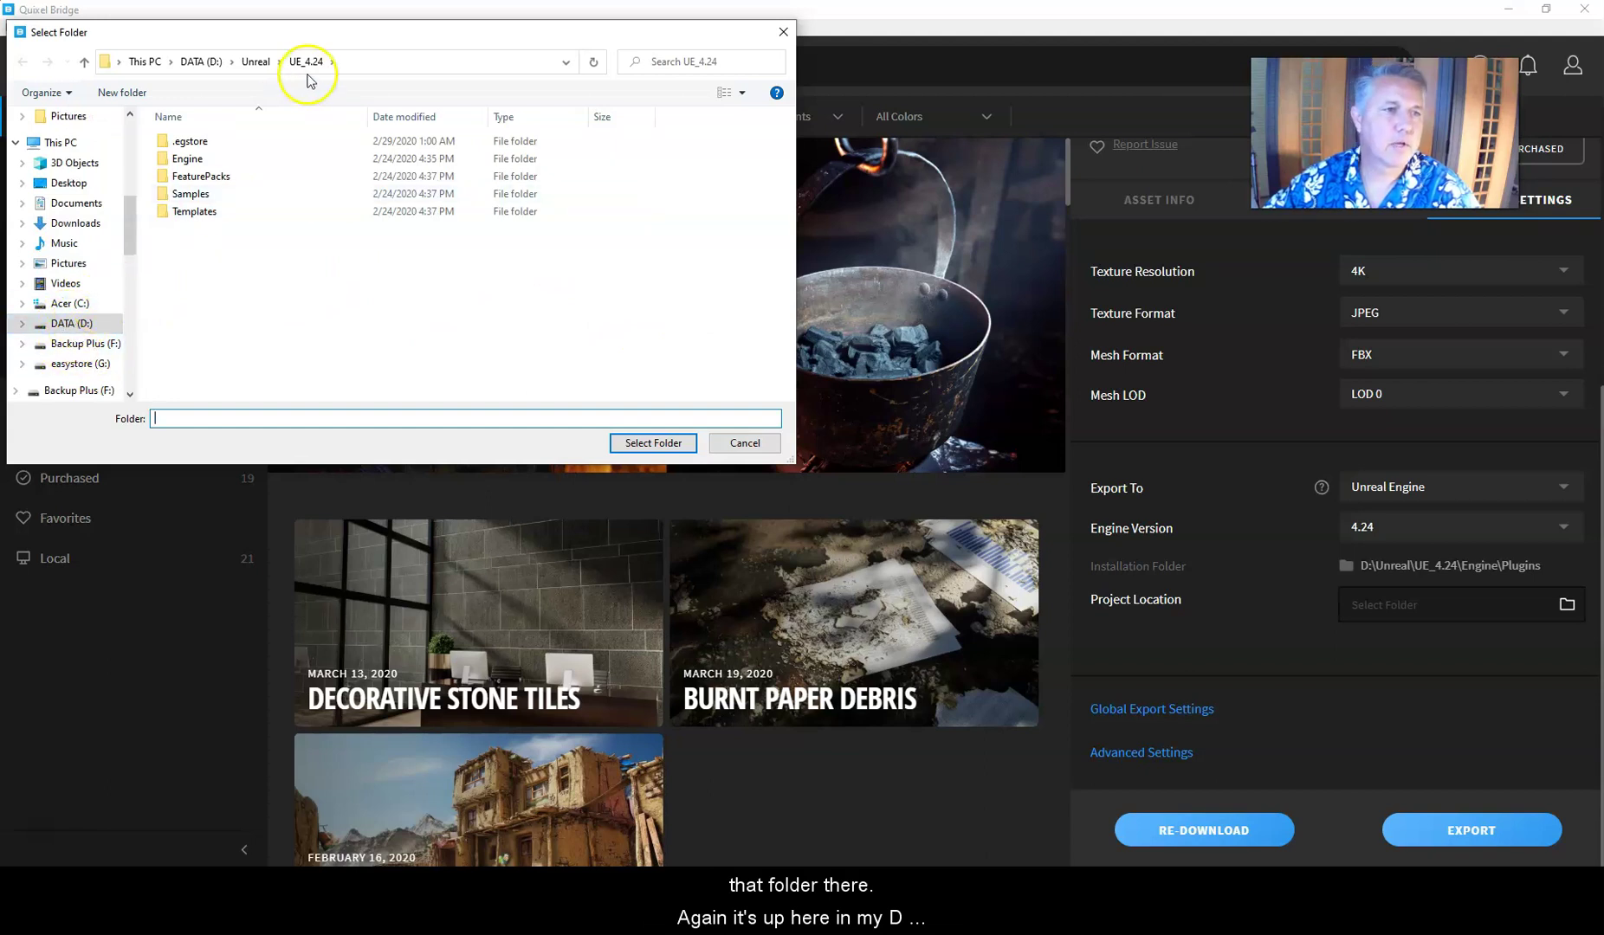
left_click(84, 64)
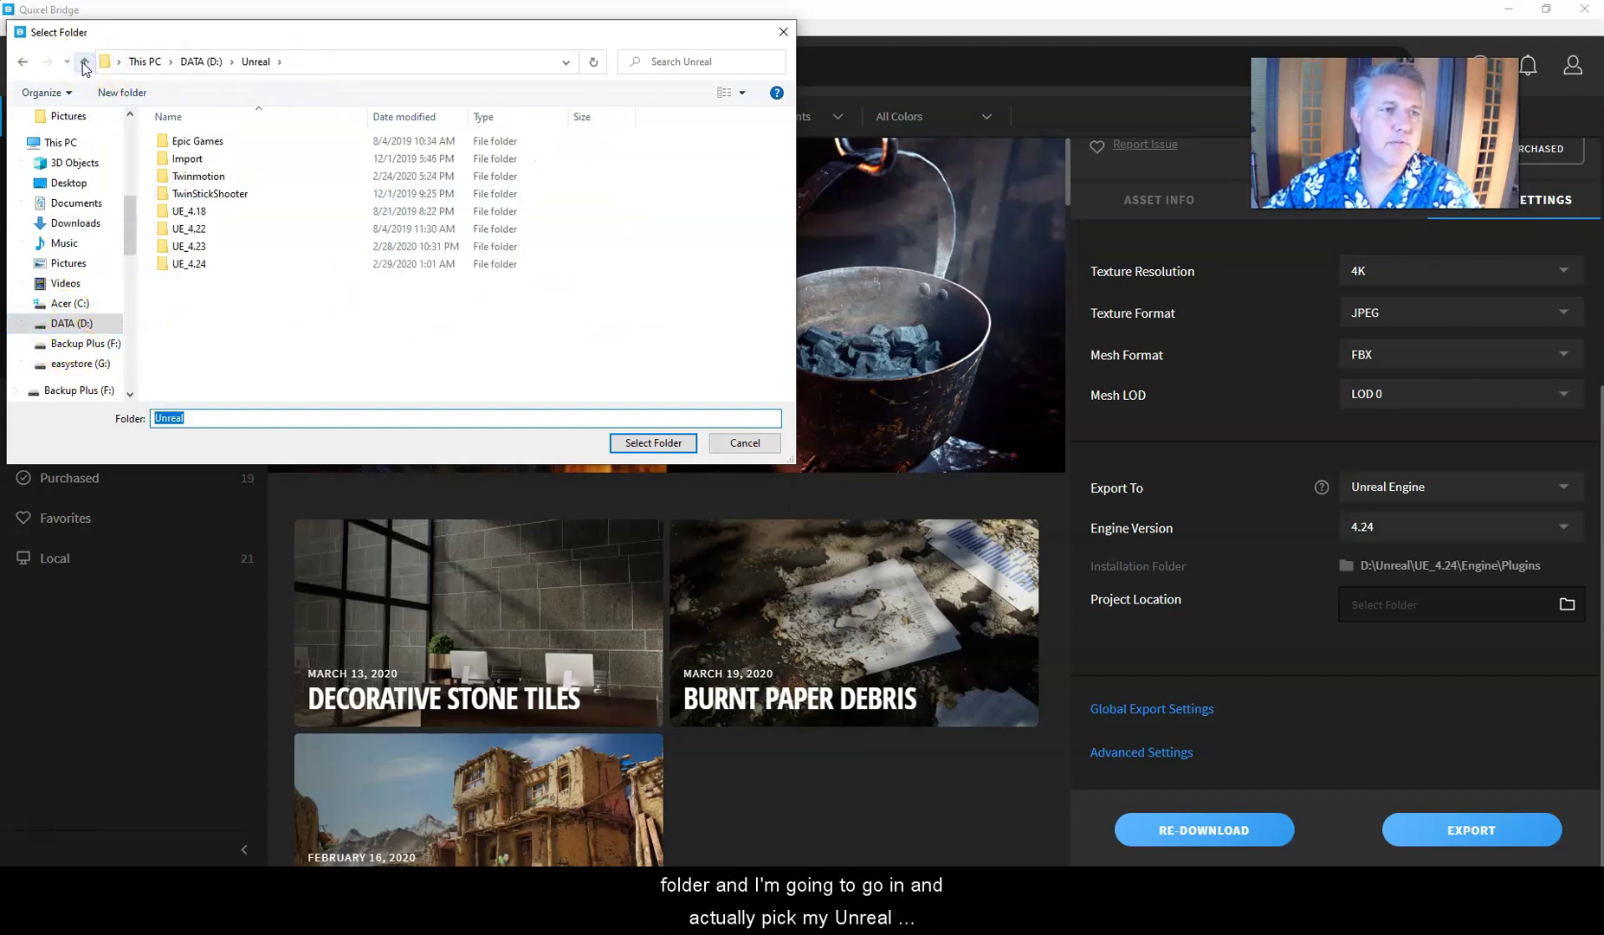
left_click(84, 62)
scroll(281, 281, "down", 10)
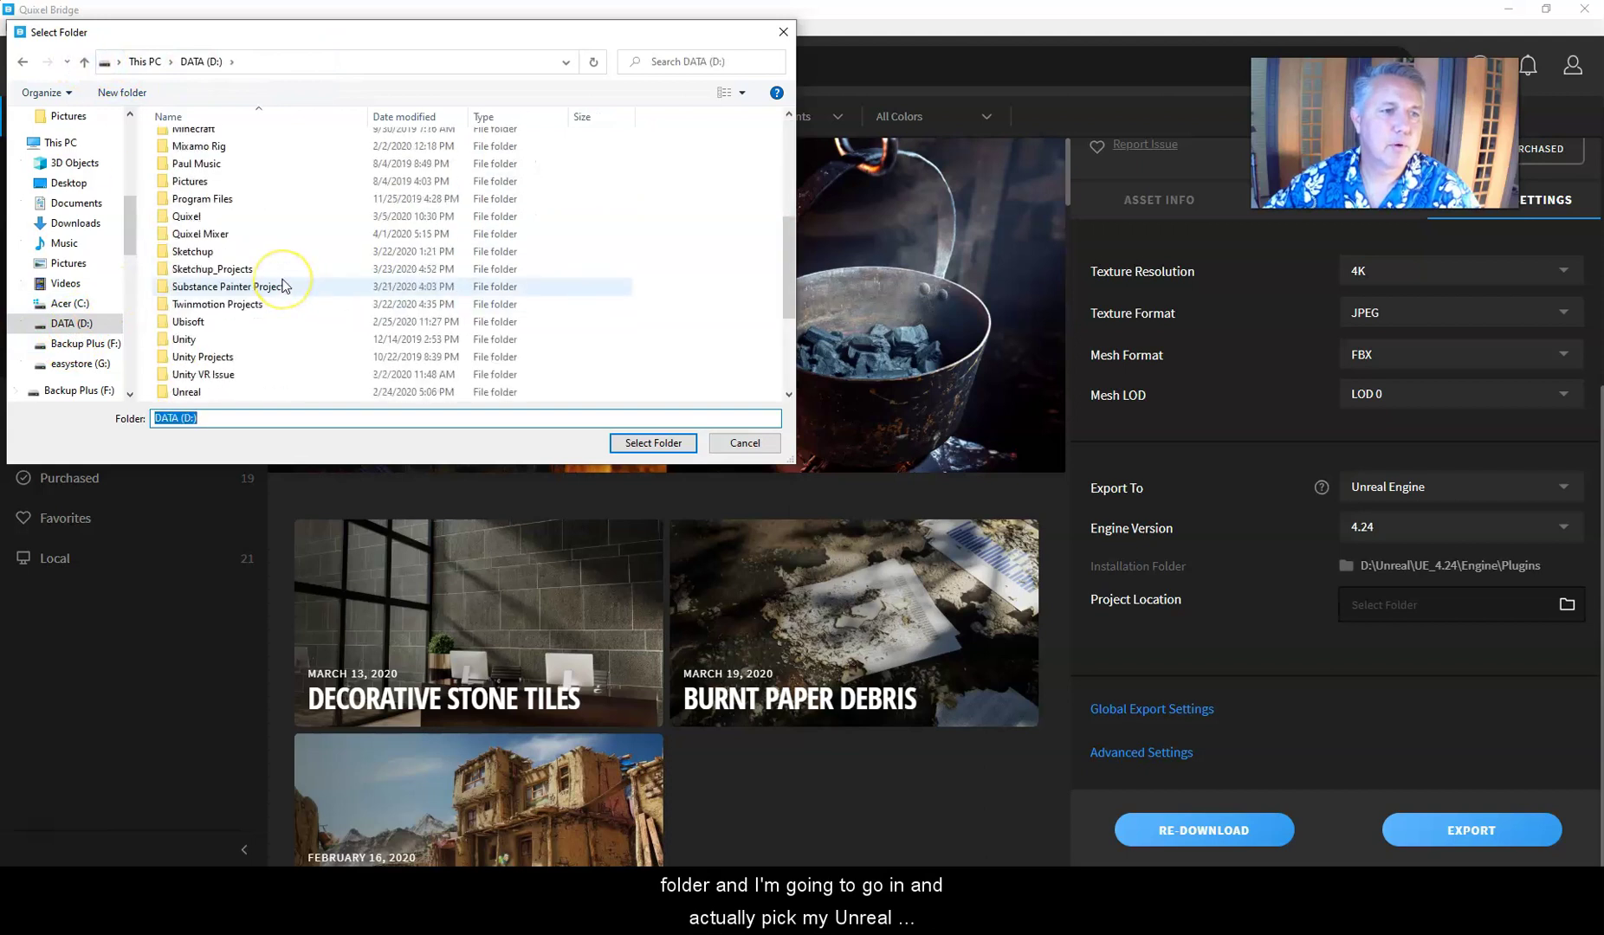
double_click(208, 268)
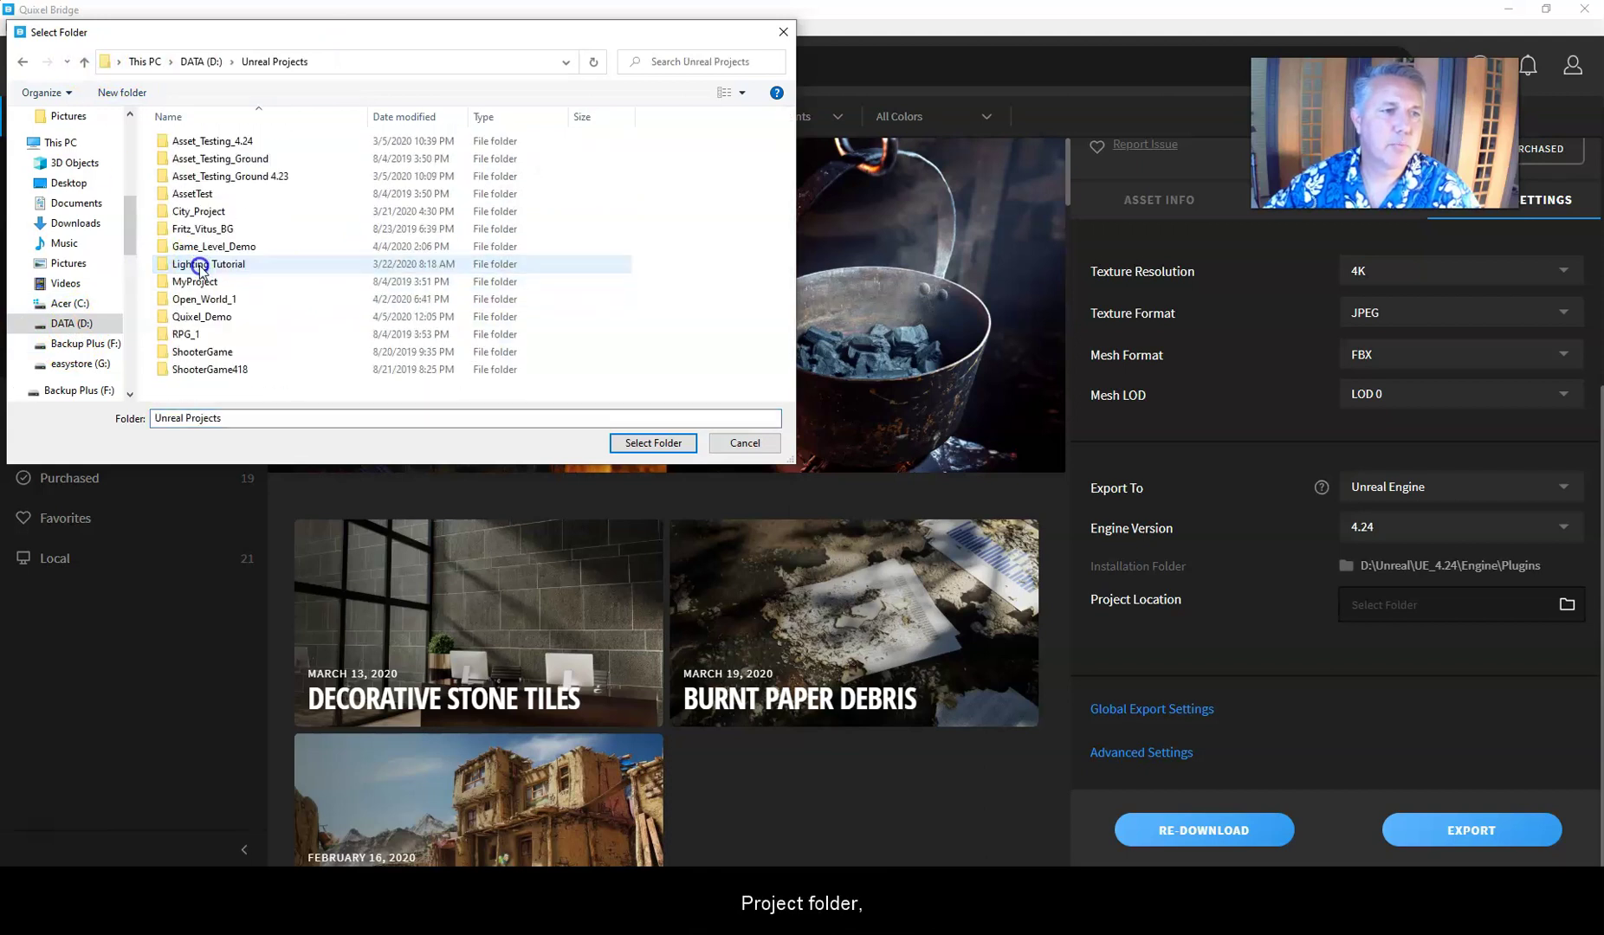
double_click(167, 249)
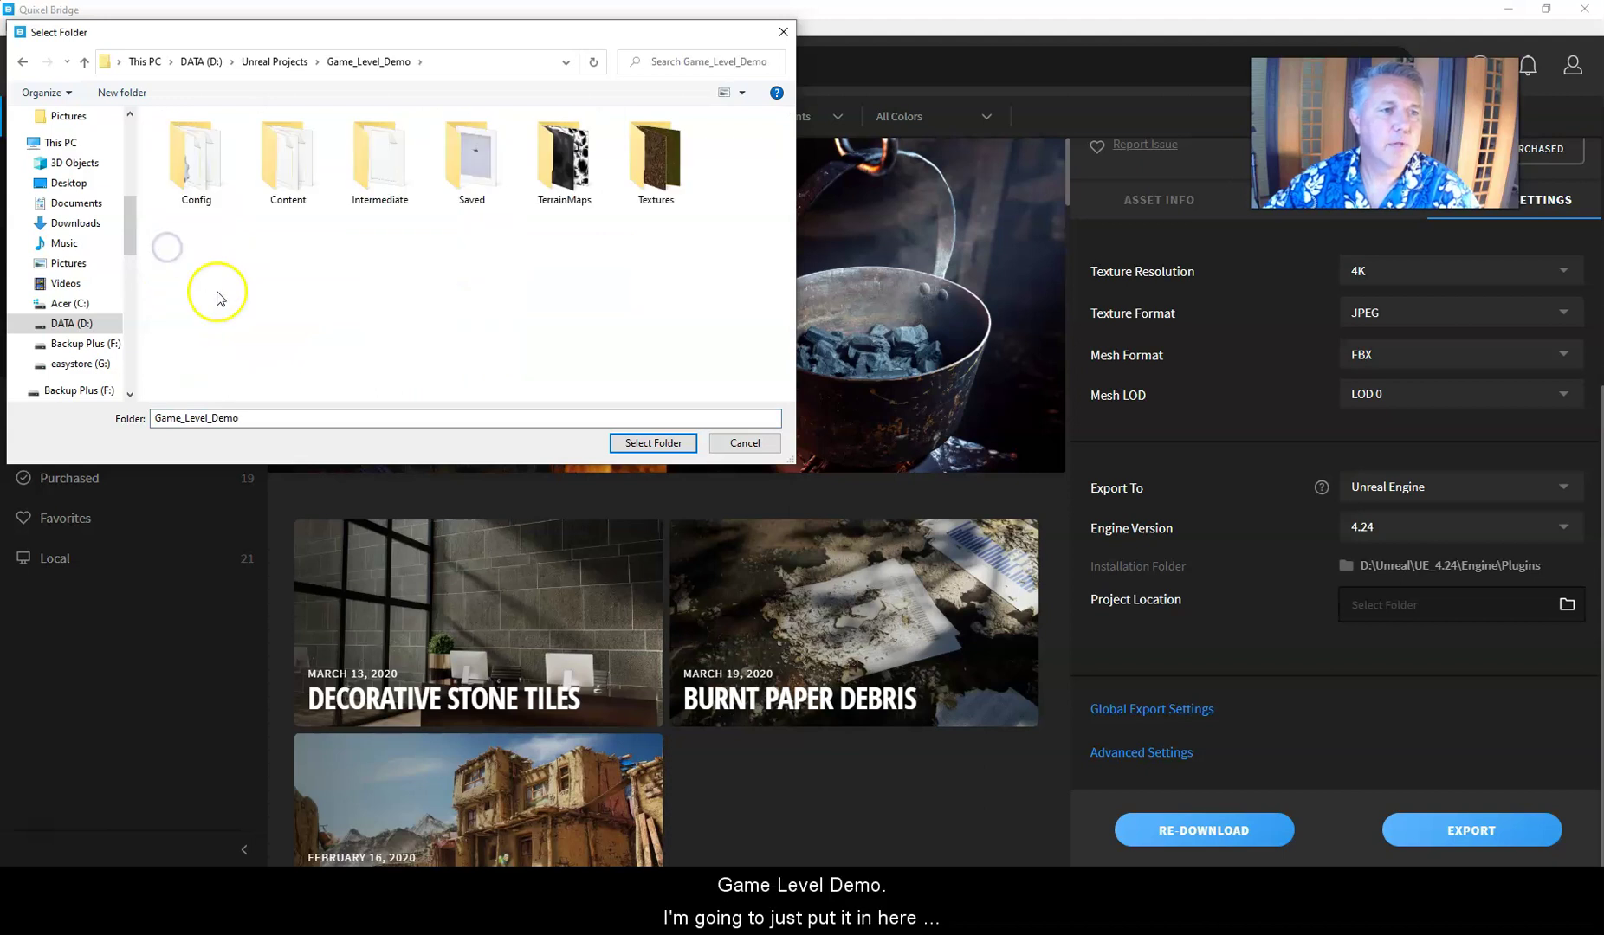
left_click(648, 443)
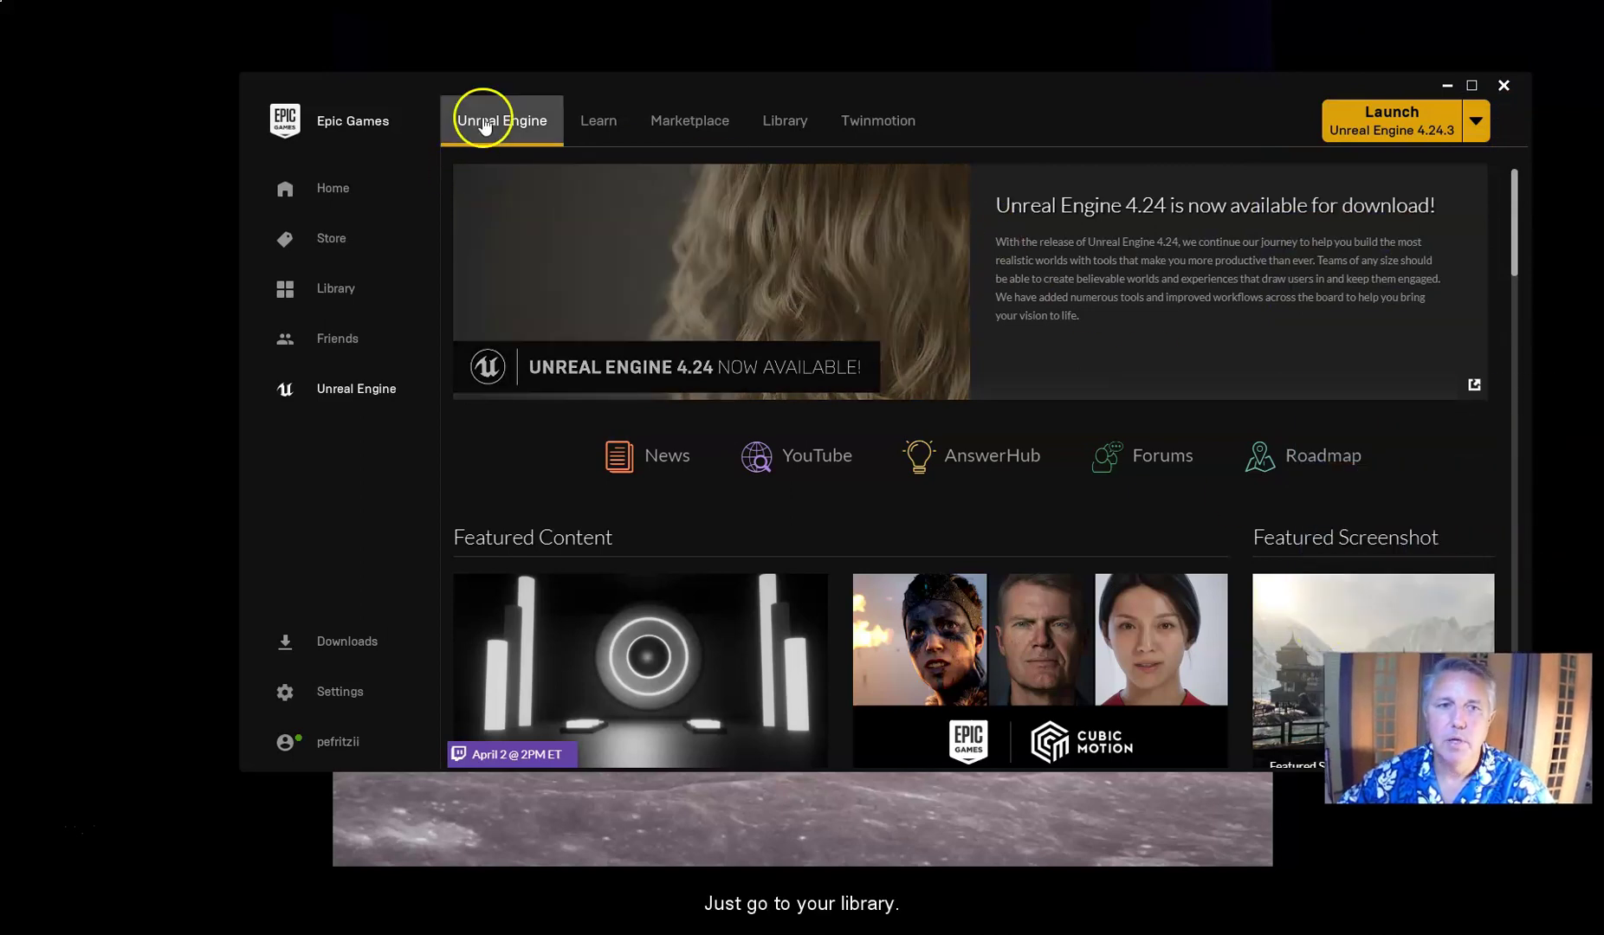
Look through the project library in the Epic Games Launcher and launch Unreal Engine 4.24.3.
left_click(801, 126)
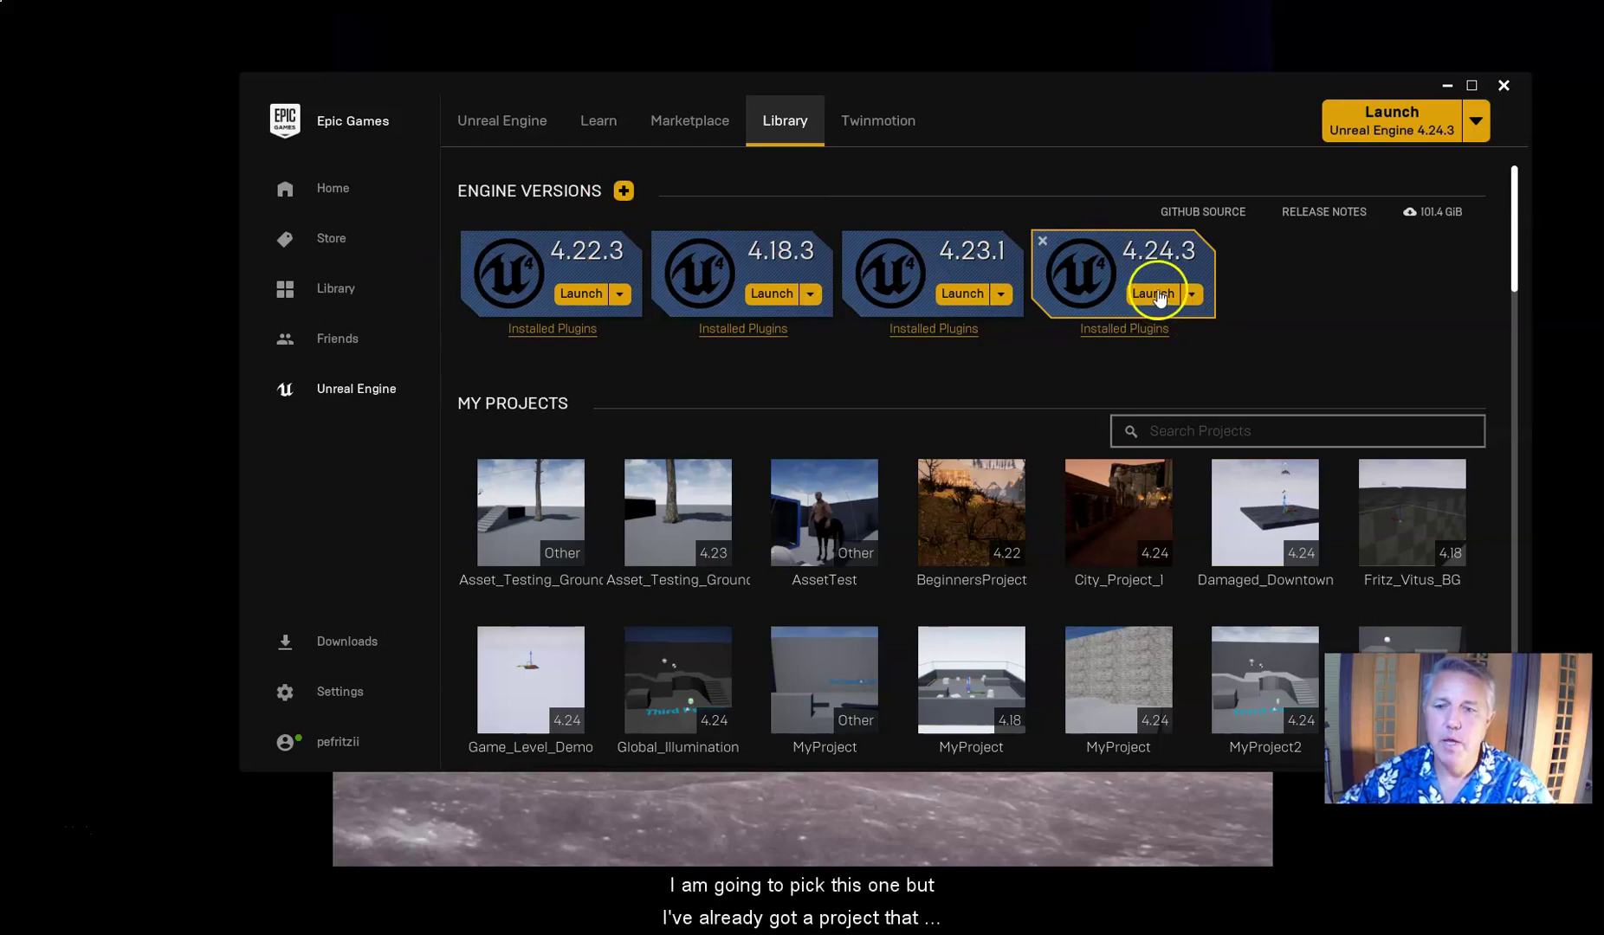
scroll(1265, 305, "down", 3)
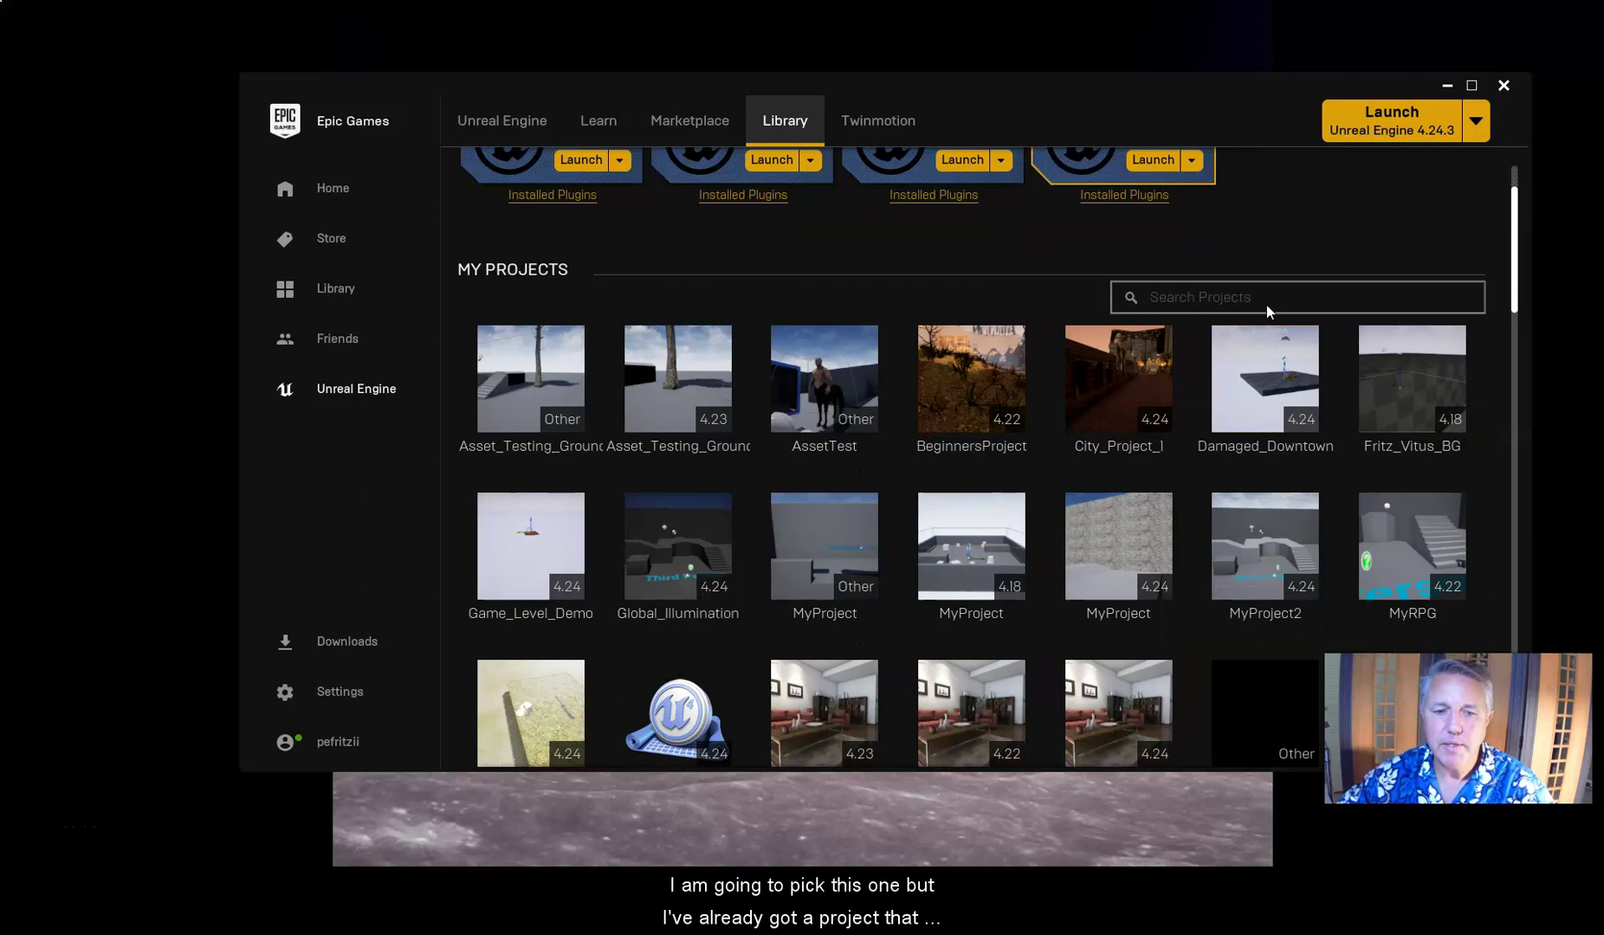
scroll(1265, 305, "down", 1)
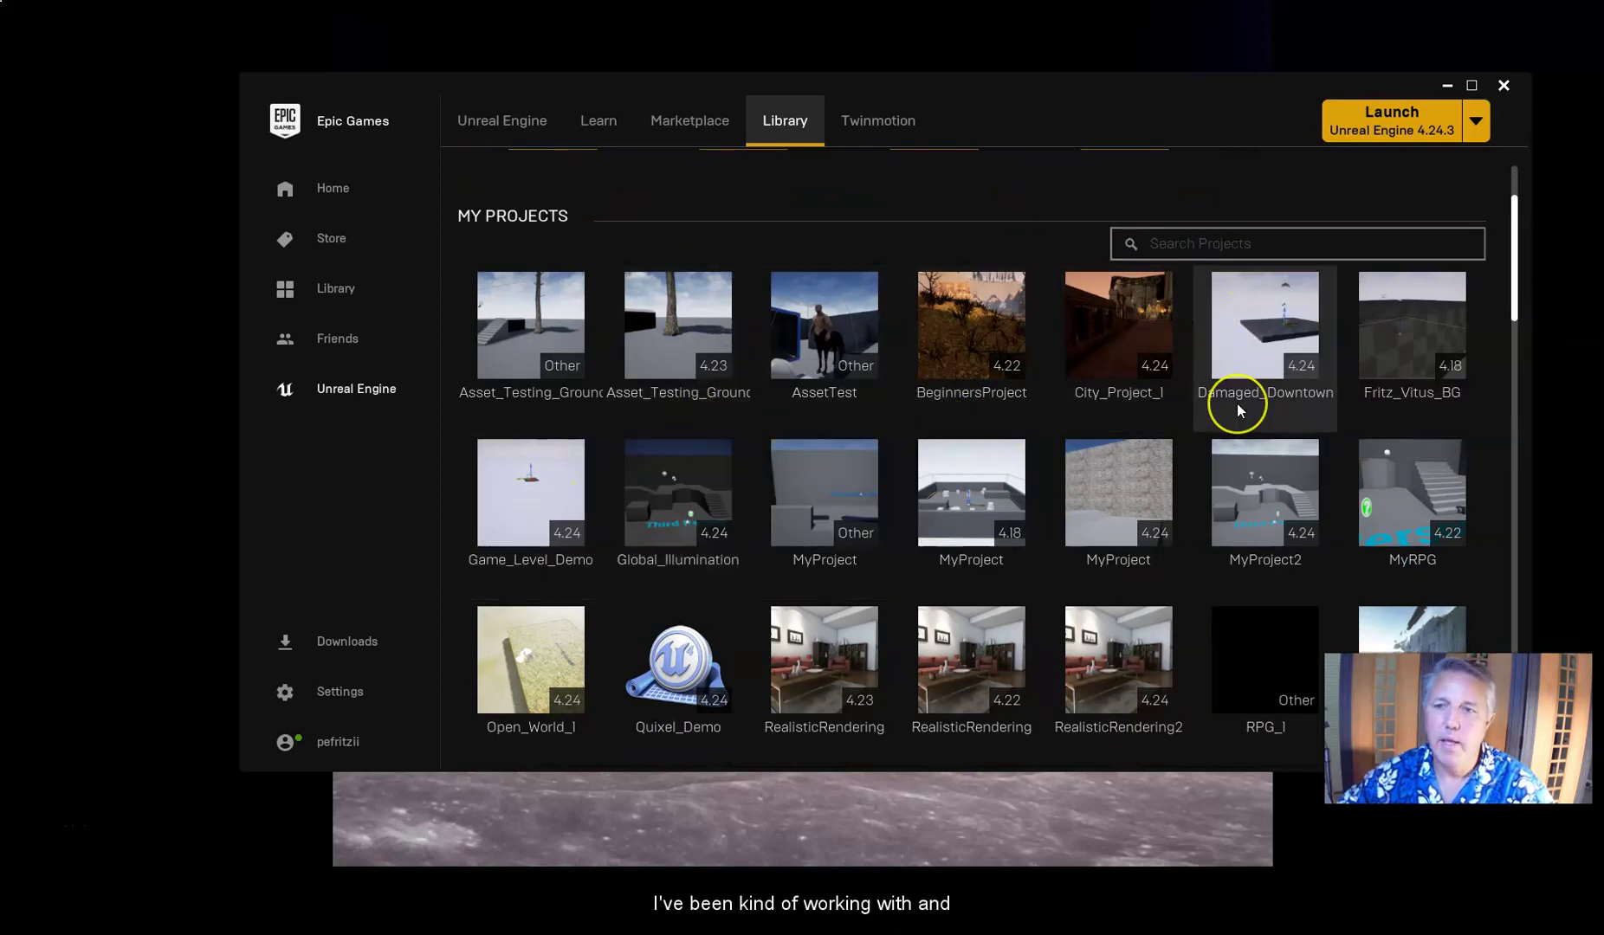
scroll(1237, 405, "down", 4)
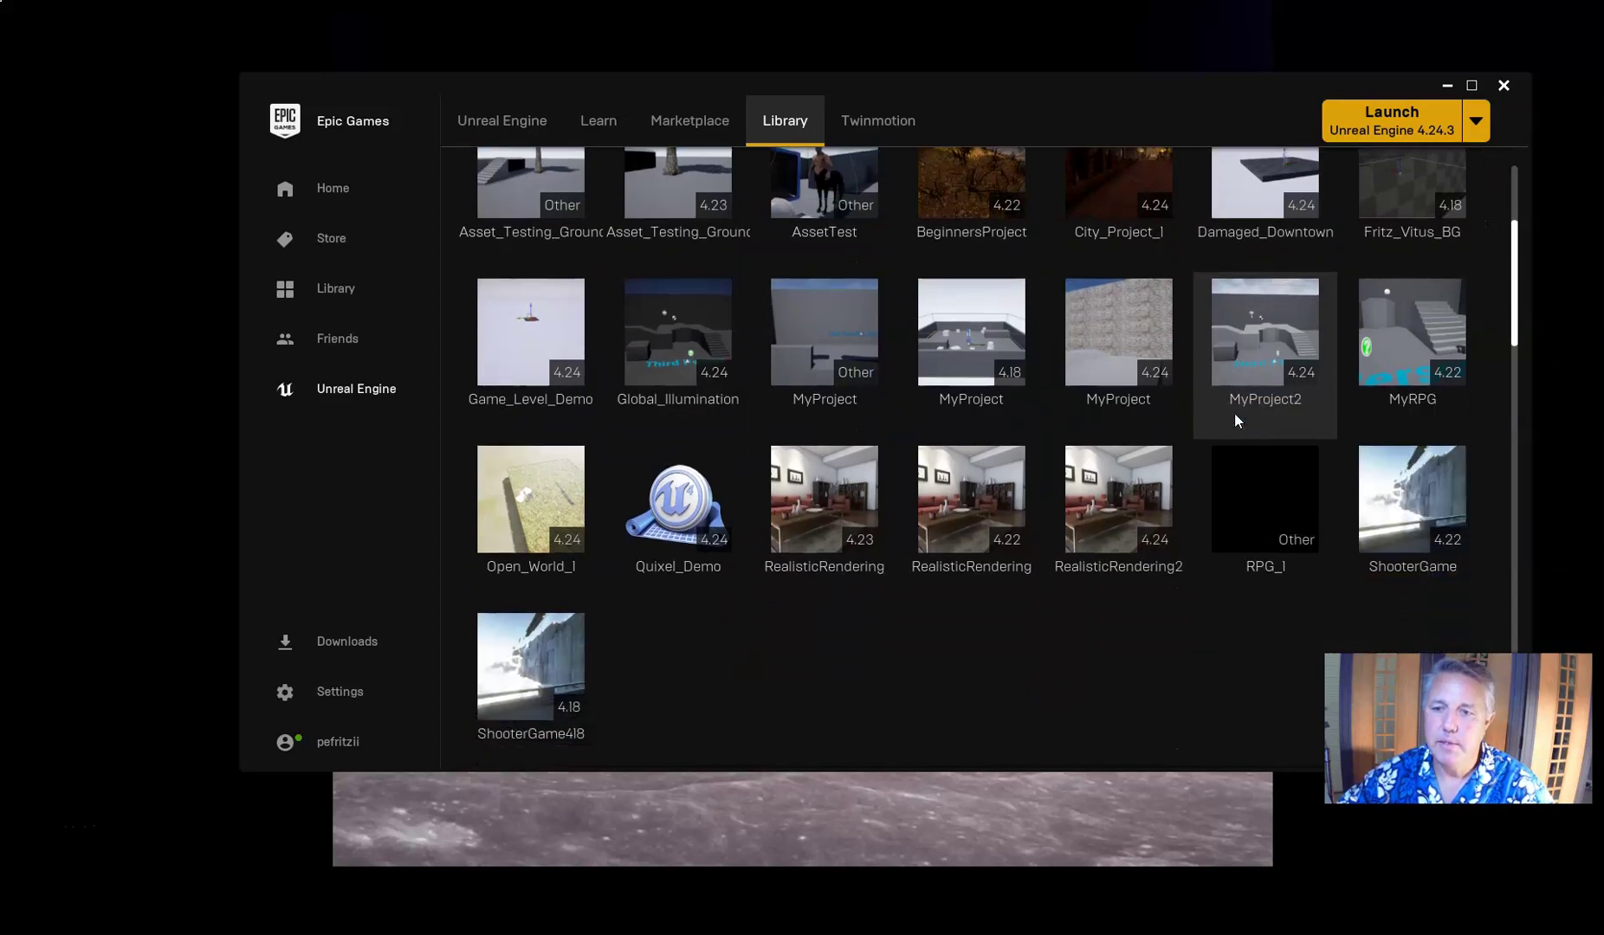
scroll(1223, 419, "up", 1)
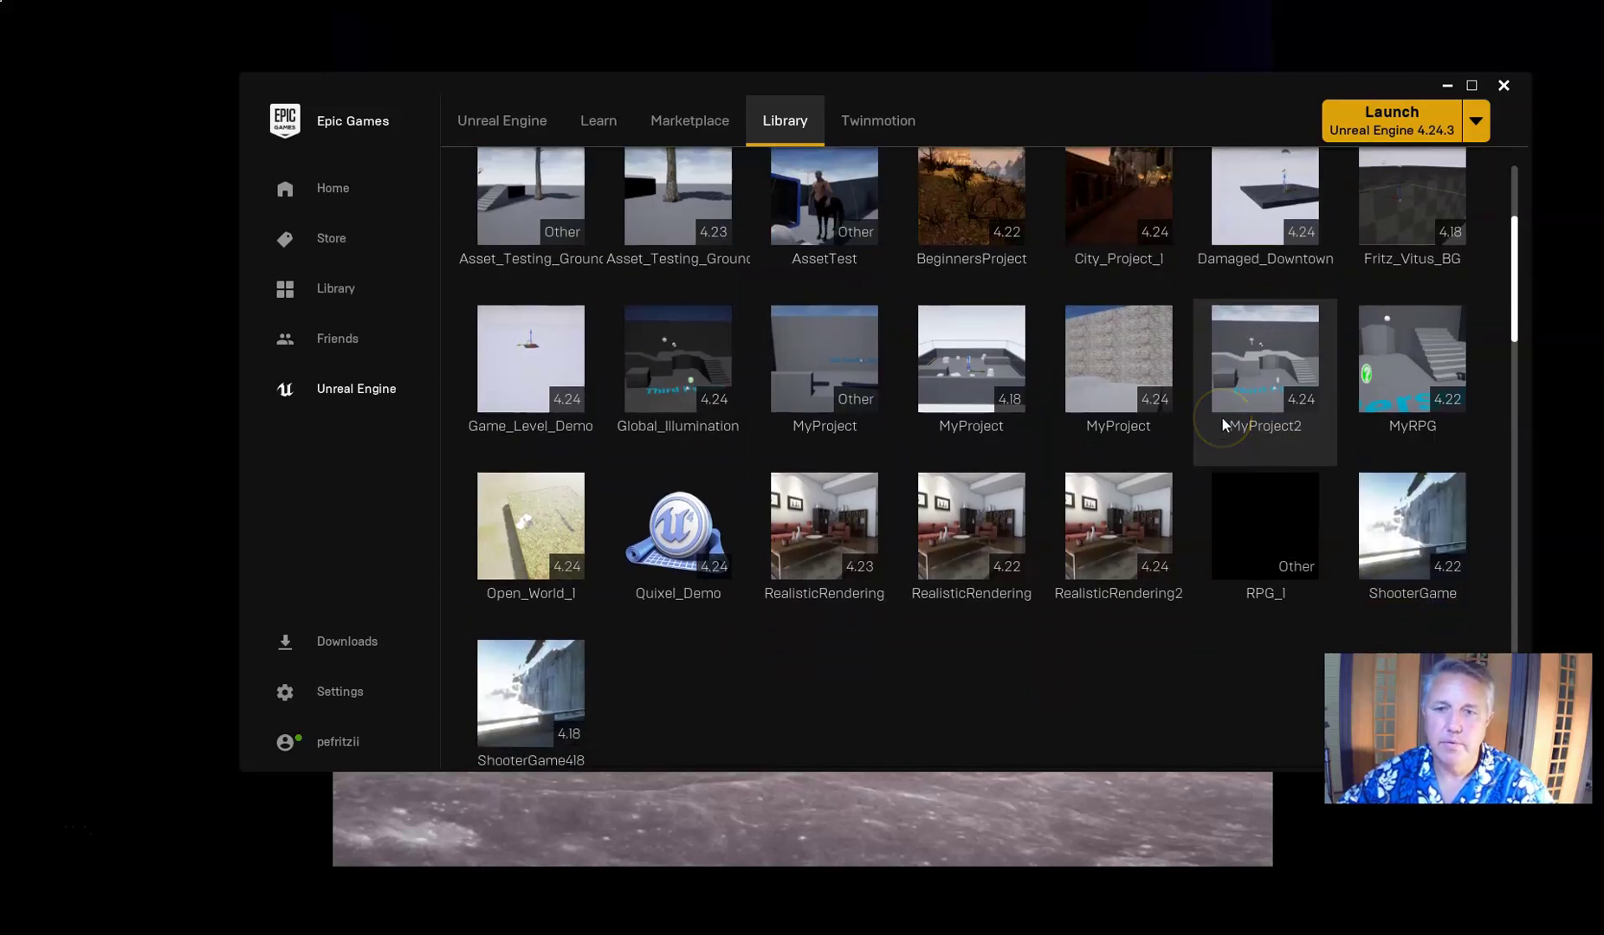
scroll(1222, 418, "up", 6)
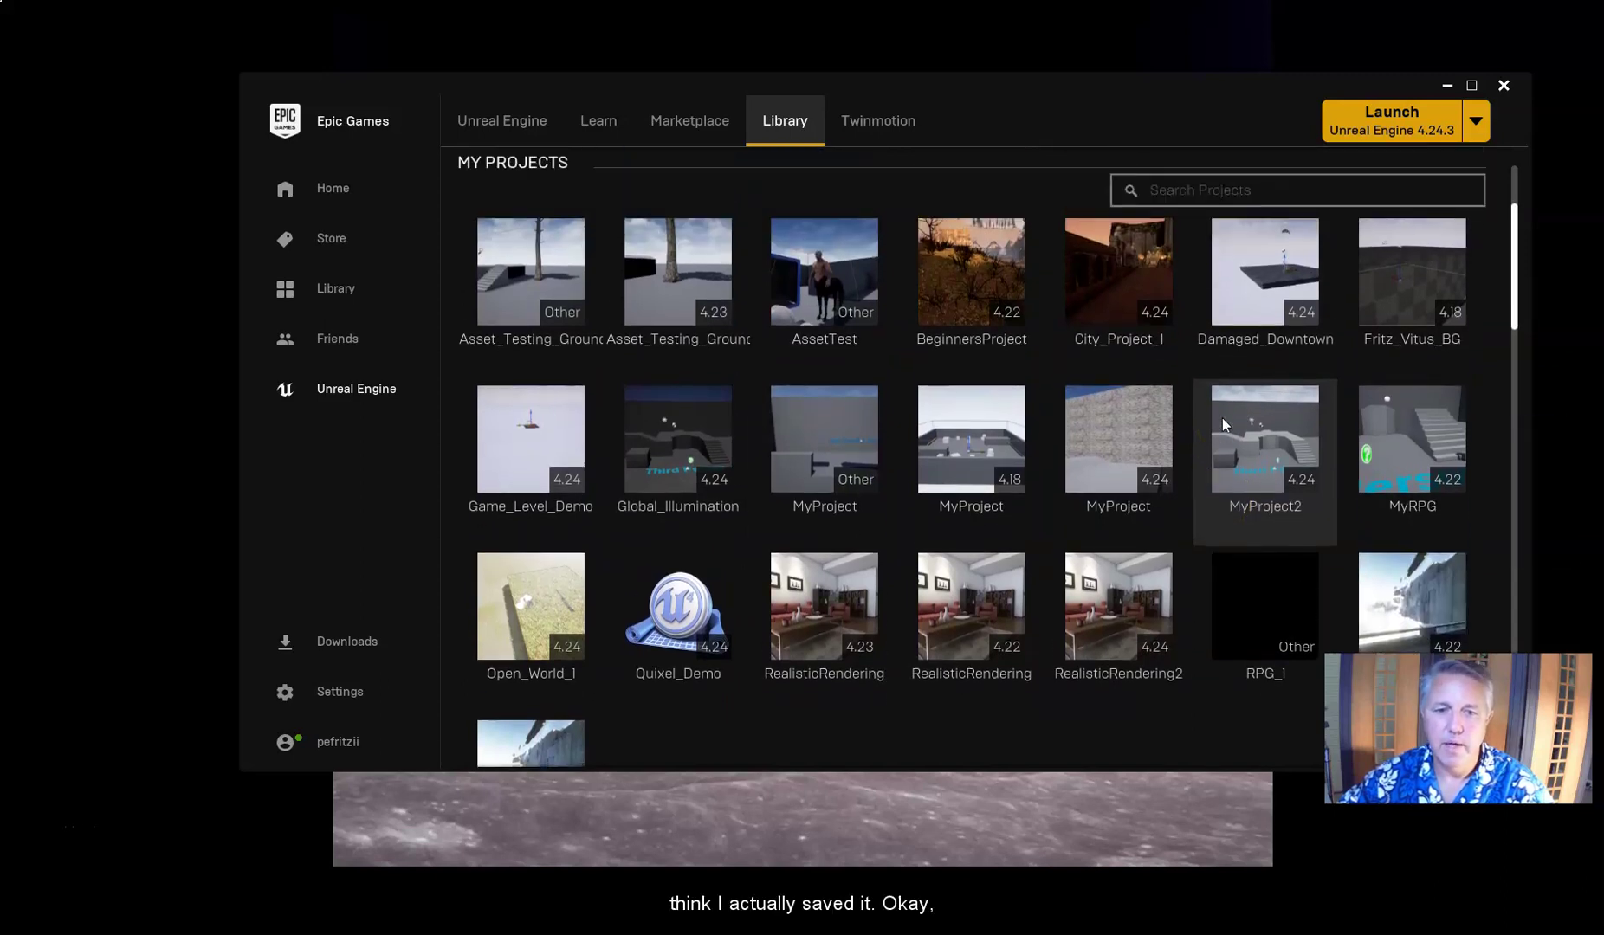
scroll(849, 250, "up", 2)
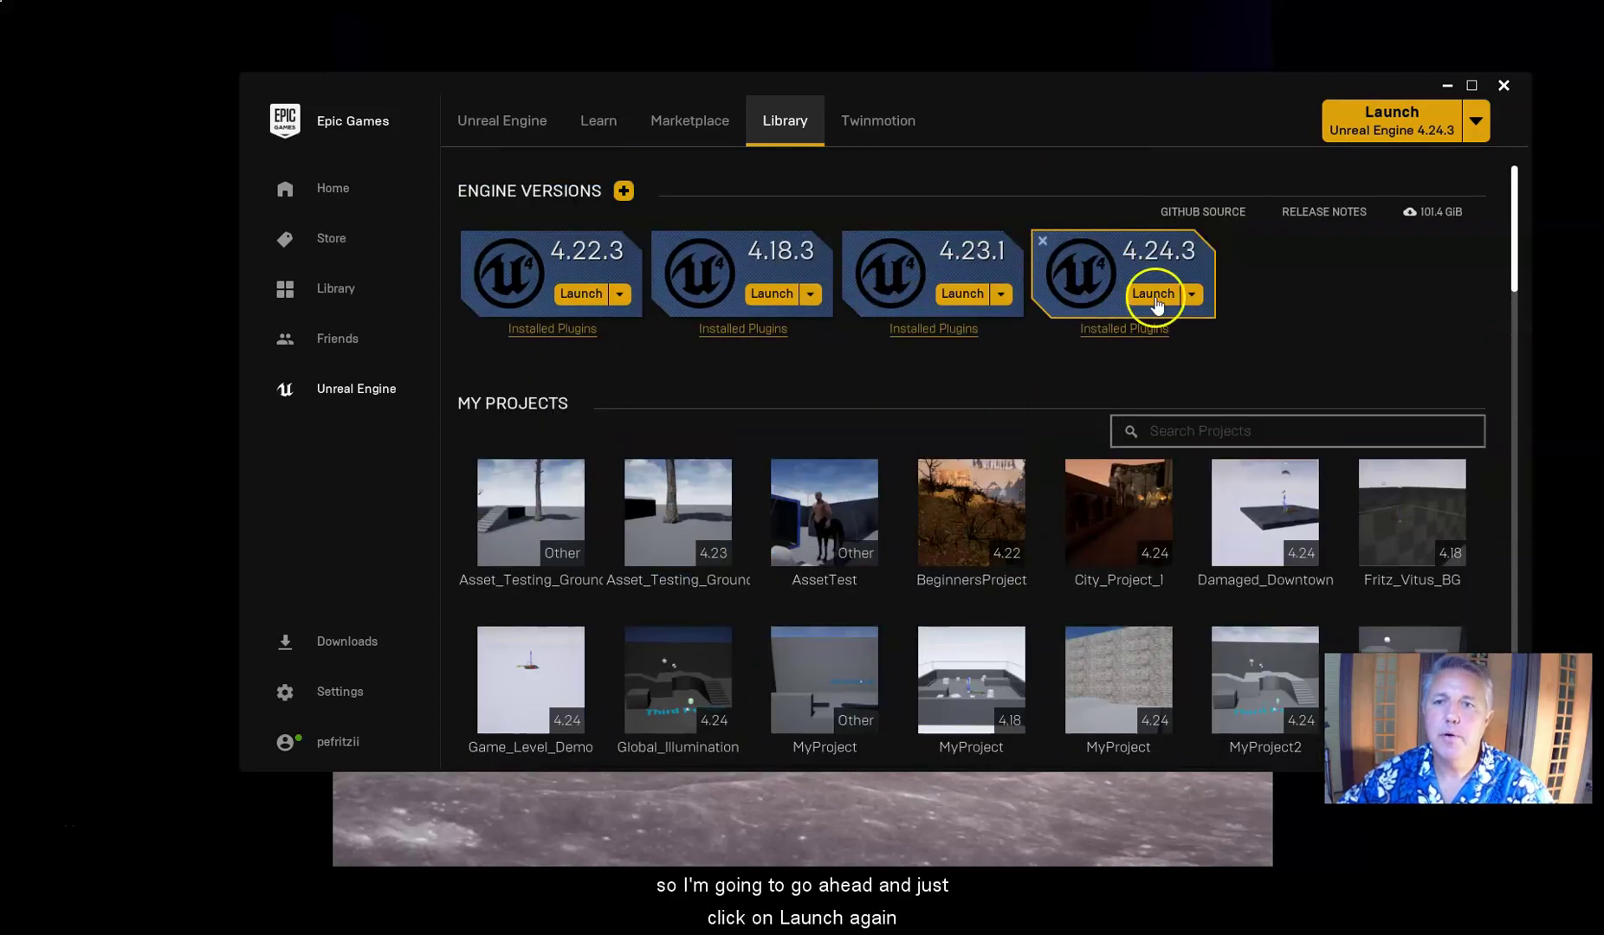
left_click(1152, 295)
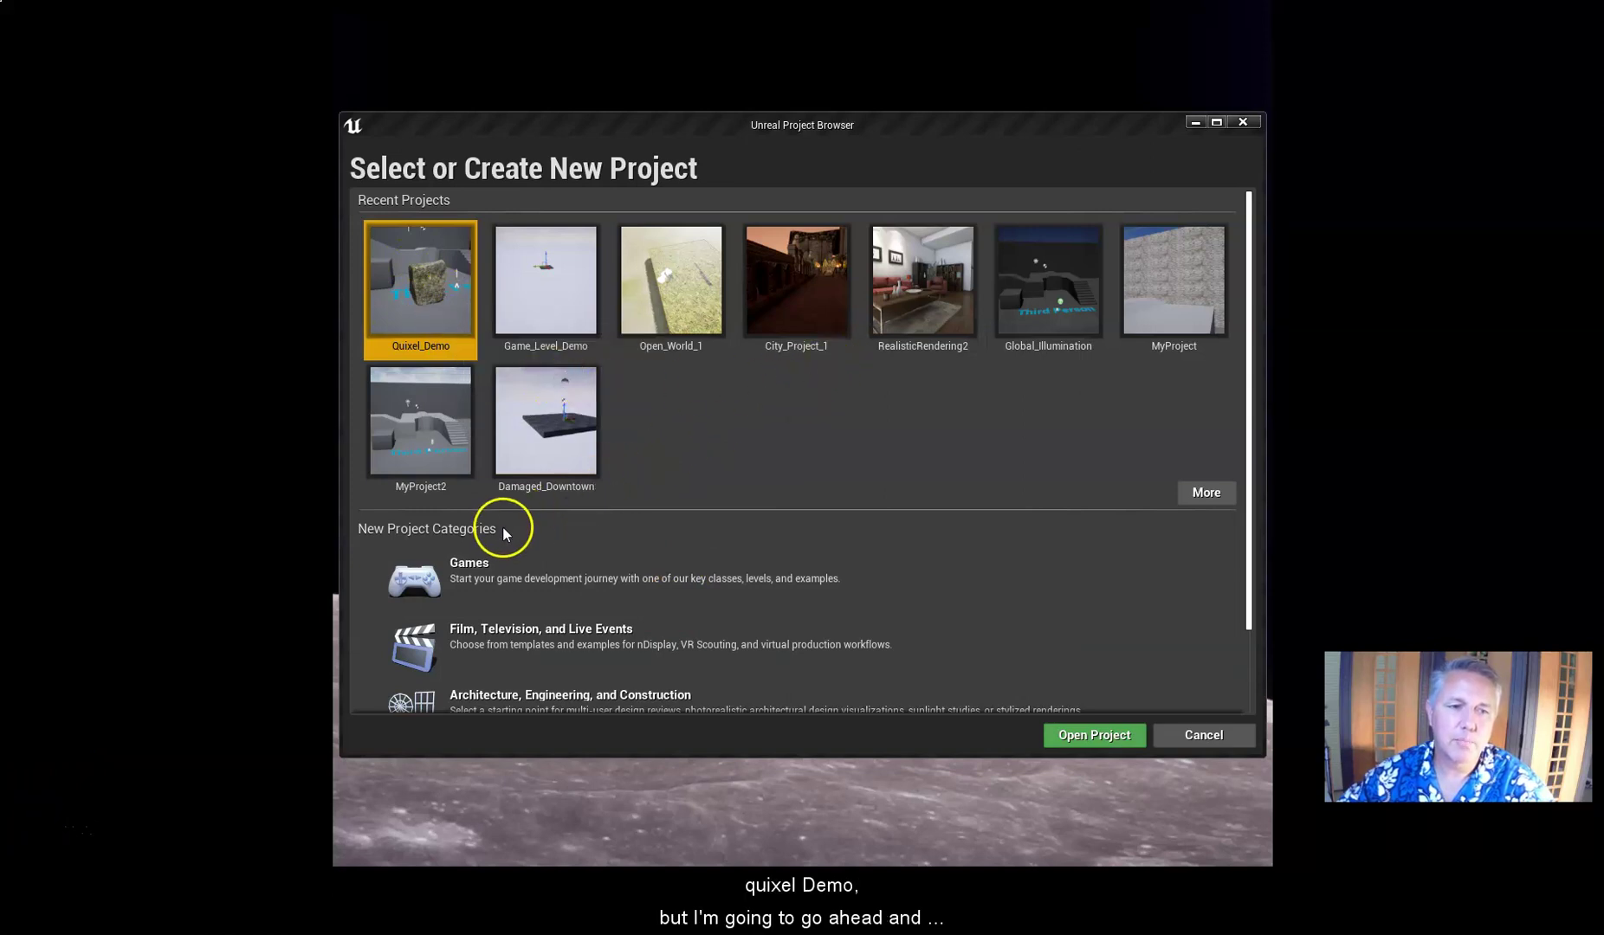
Start a new project in the Games category using the Third Person template.
scroll(525, 531, "down", 1)
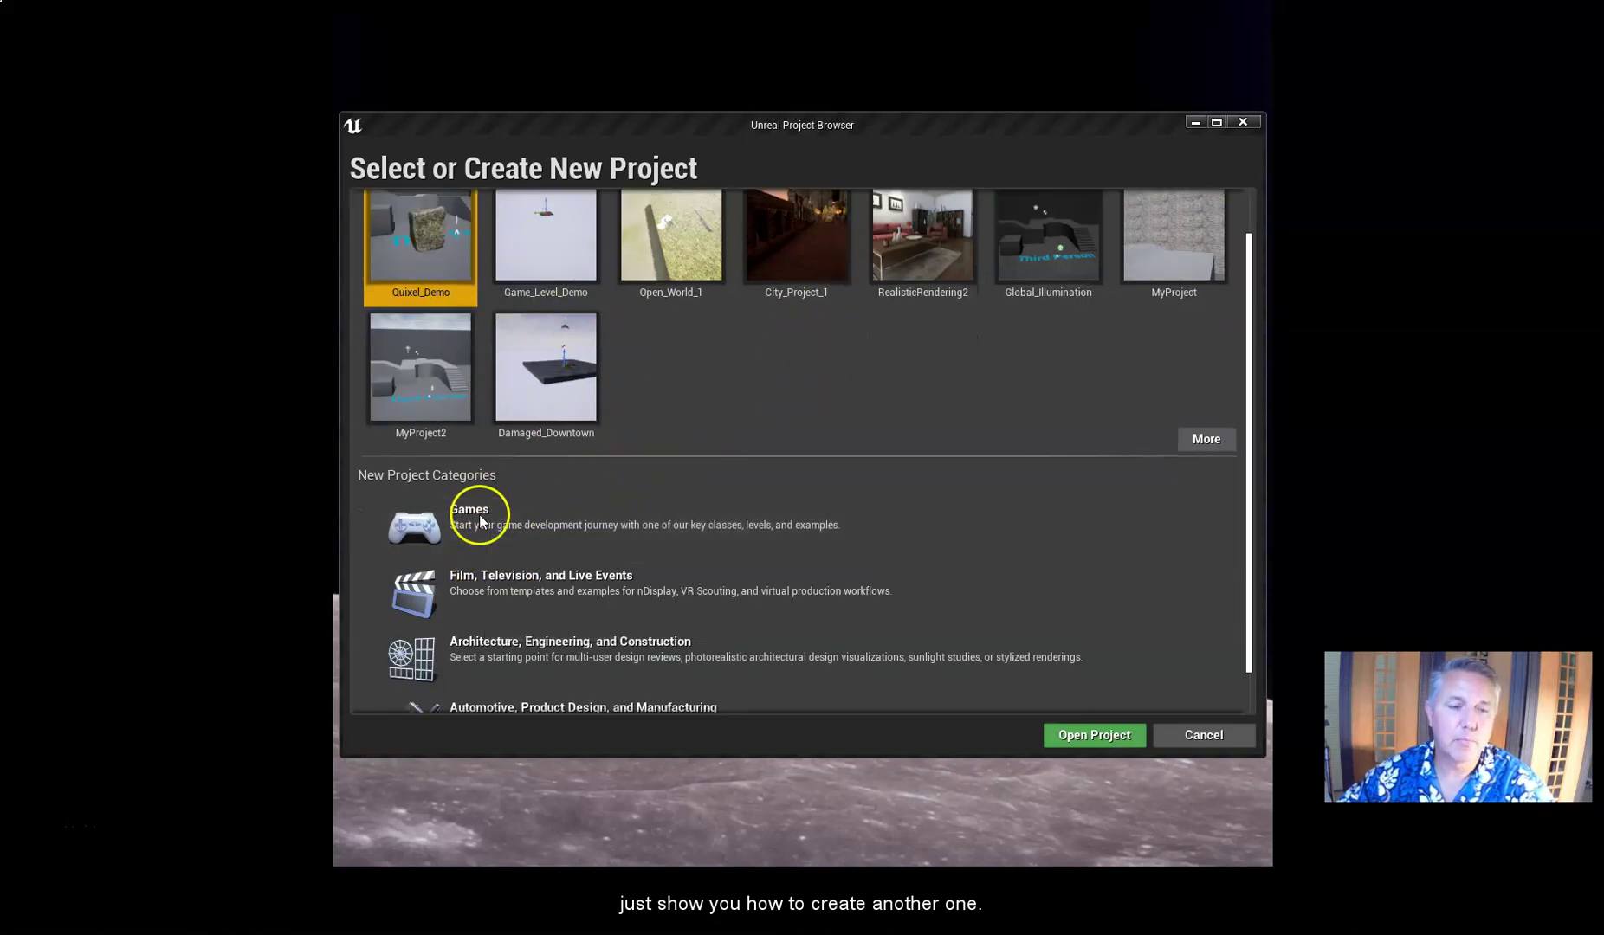
left_click(476, 520)
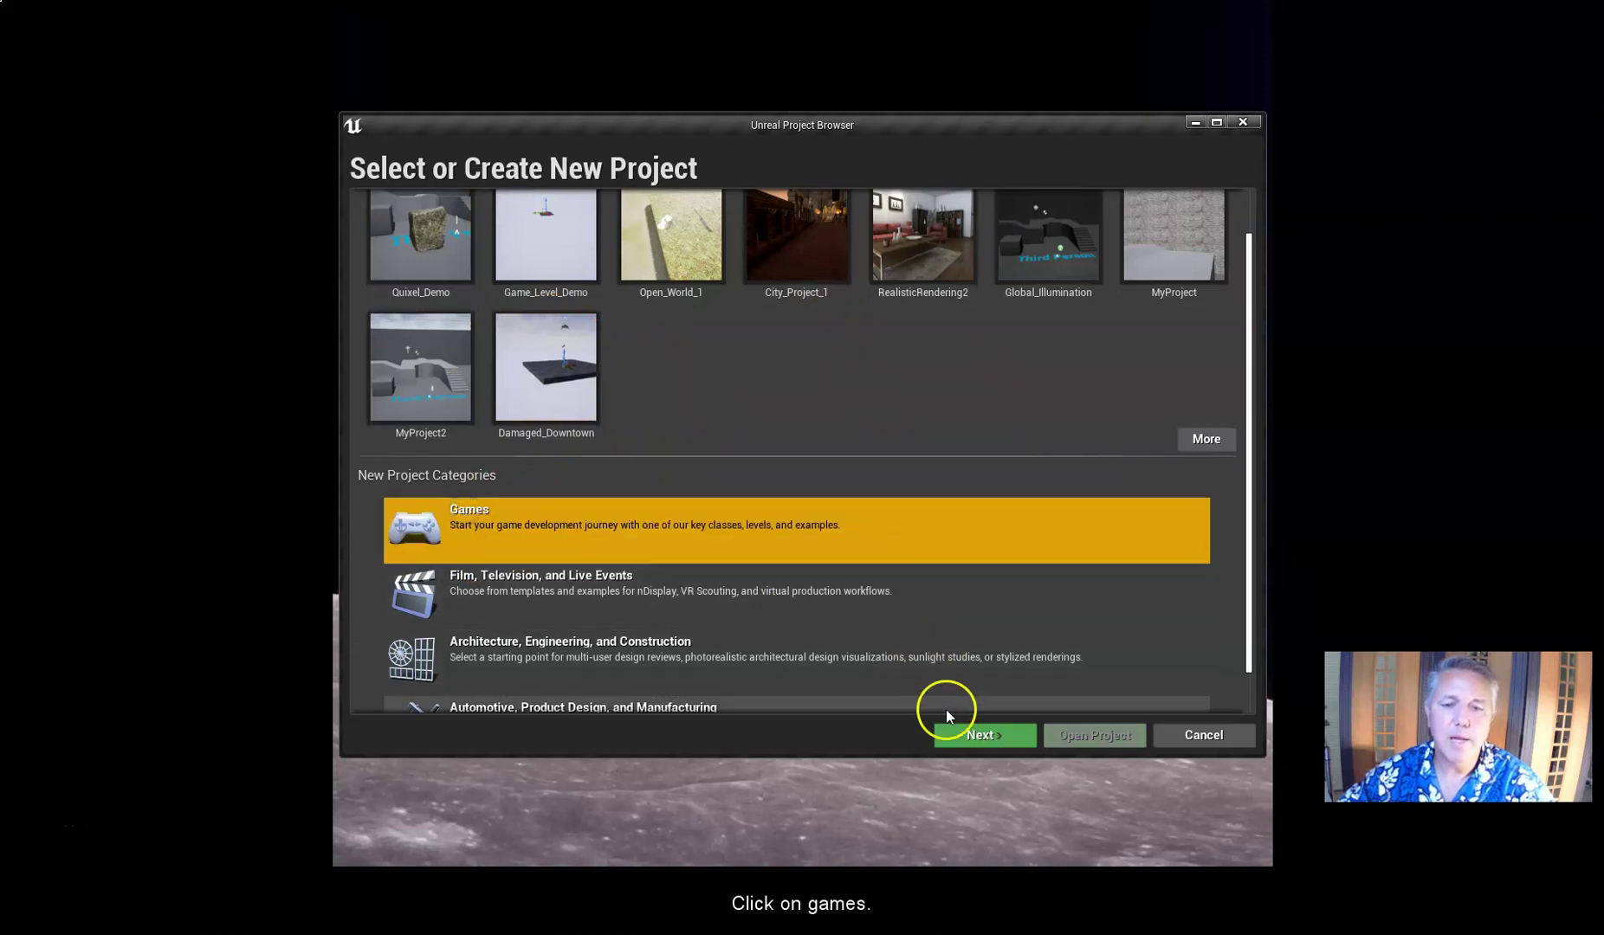
left_click(979, 735)
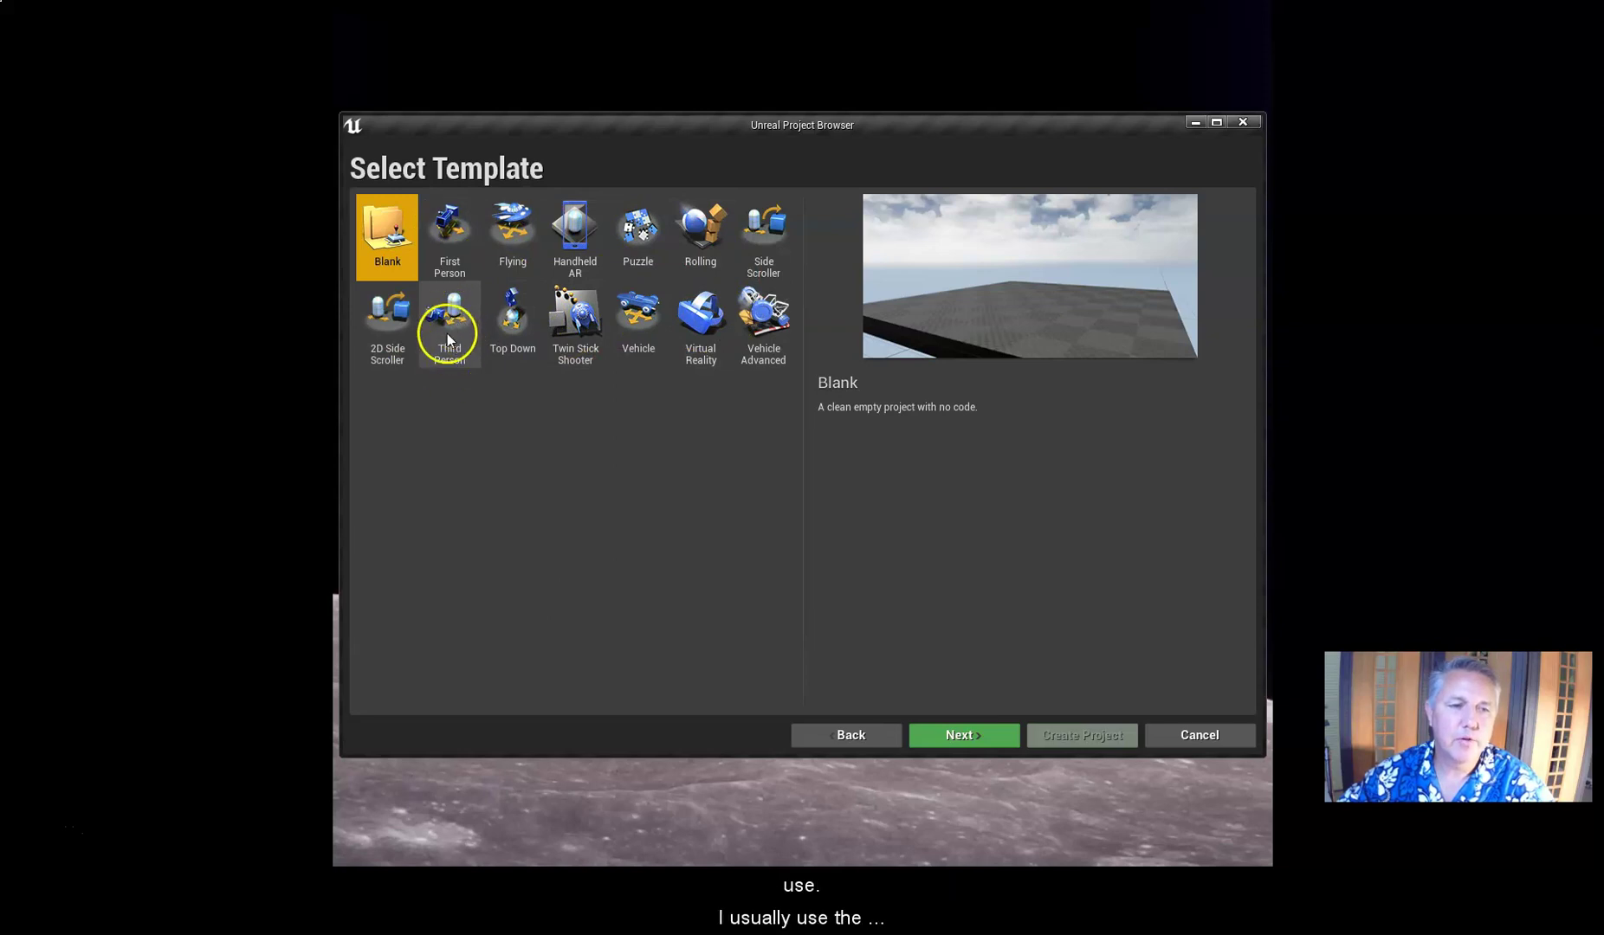
left_click(445, 251)
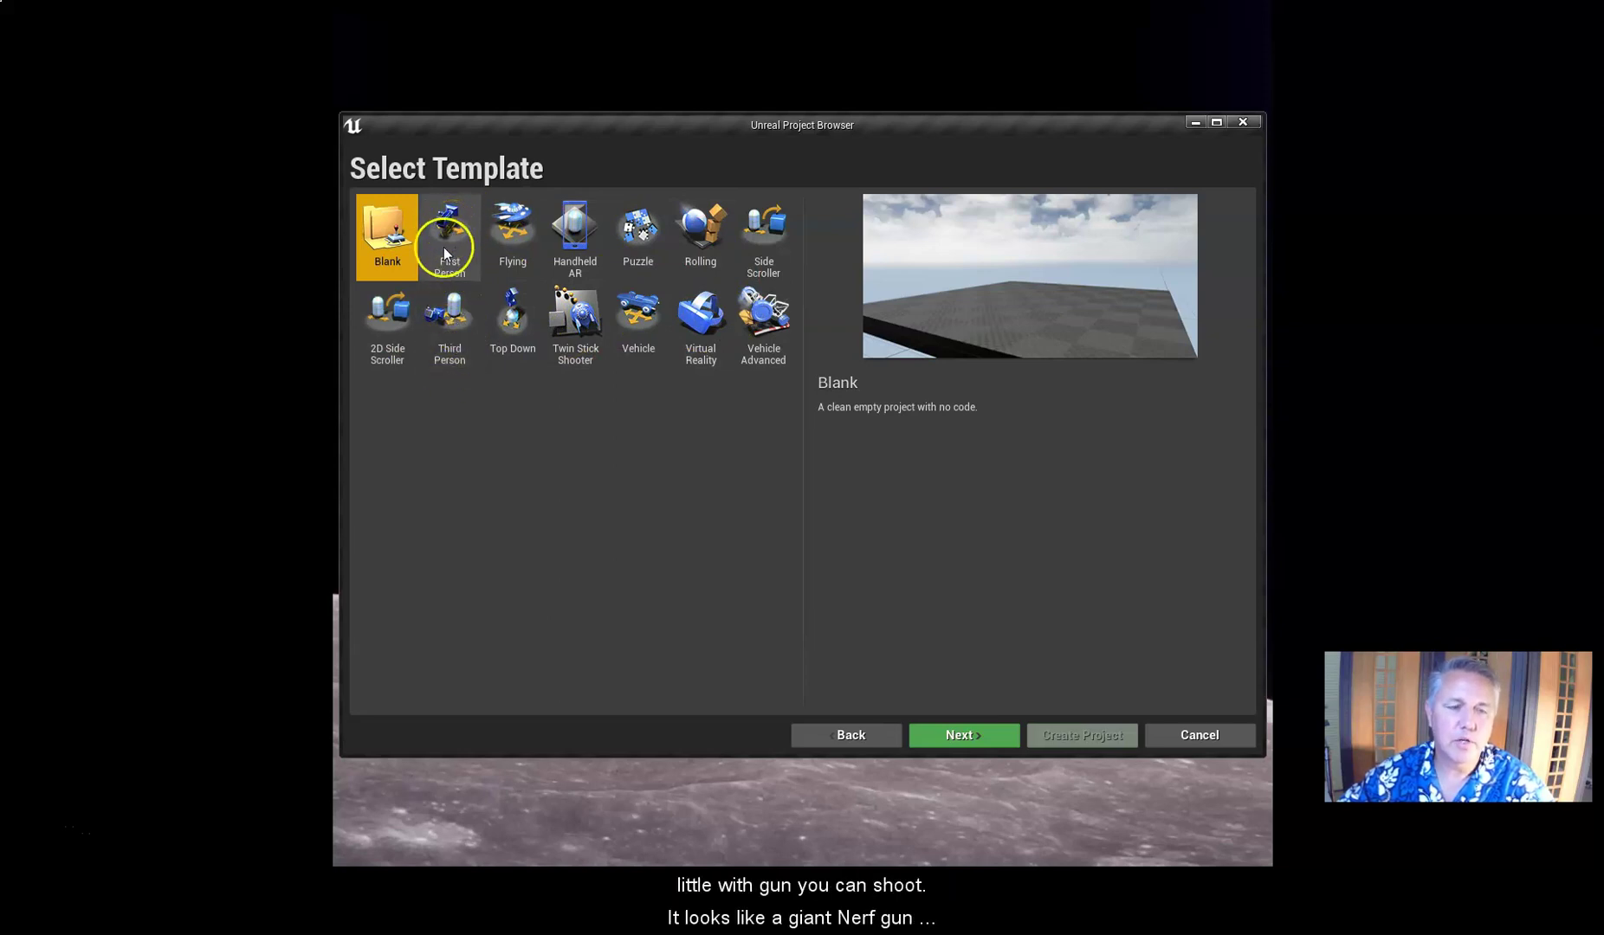
left_click(455, 316)
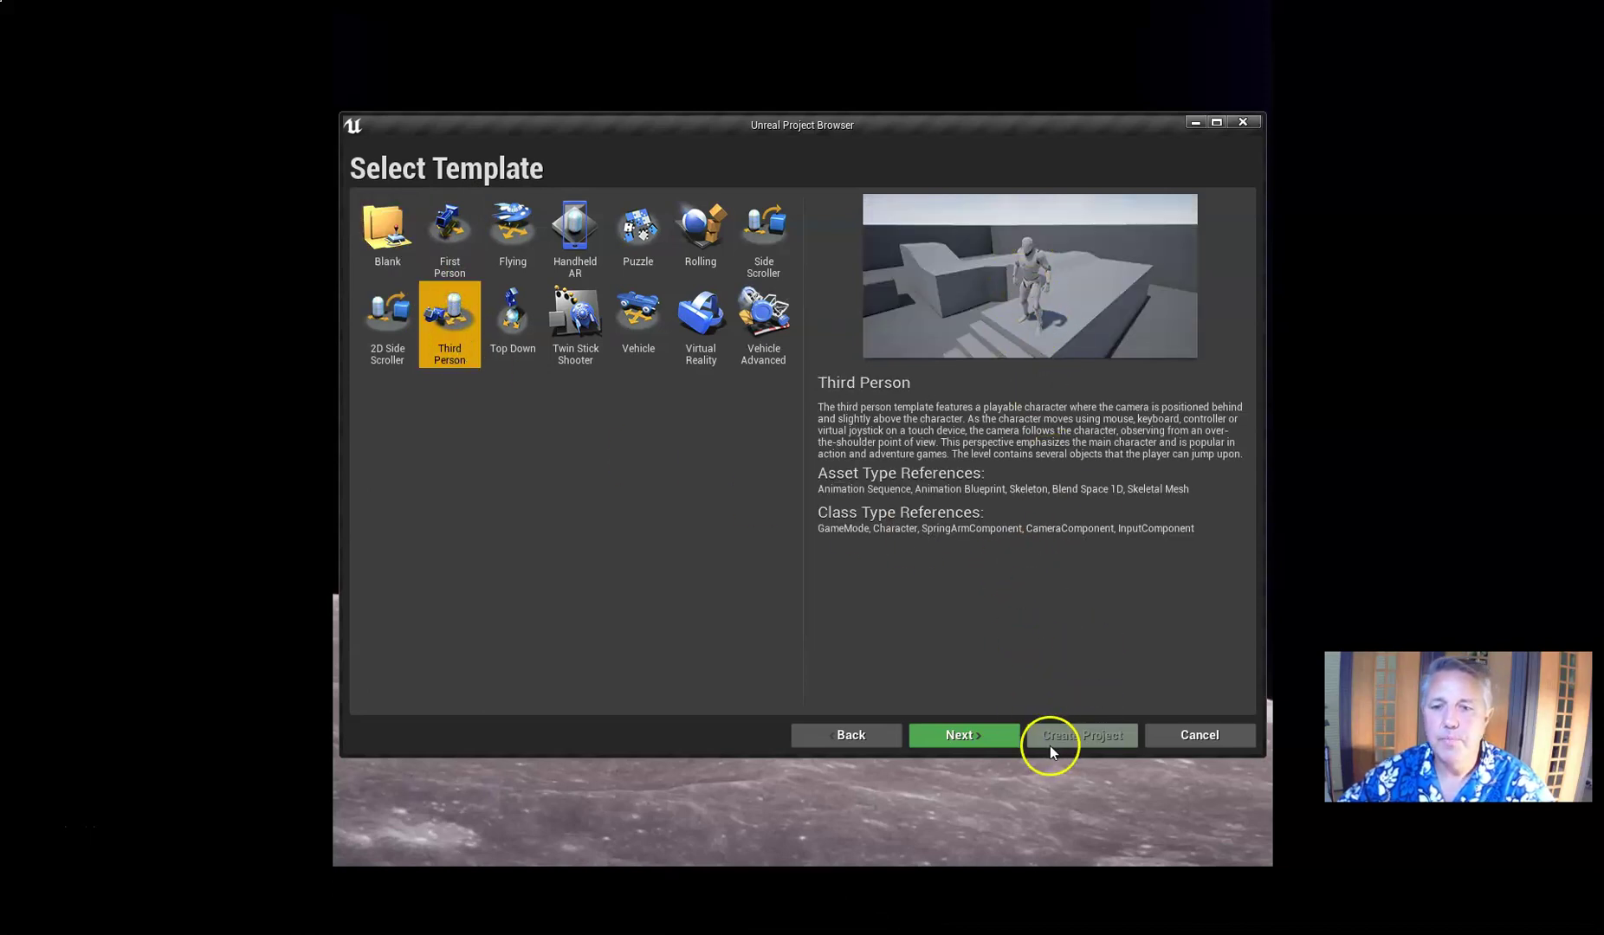
left_click(960, 736)
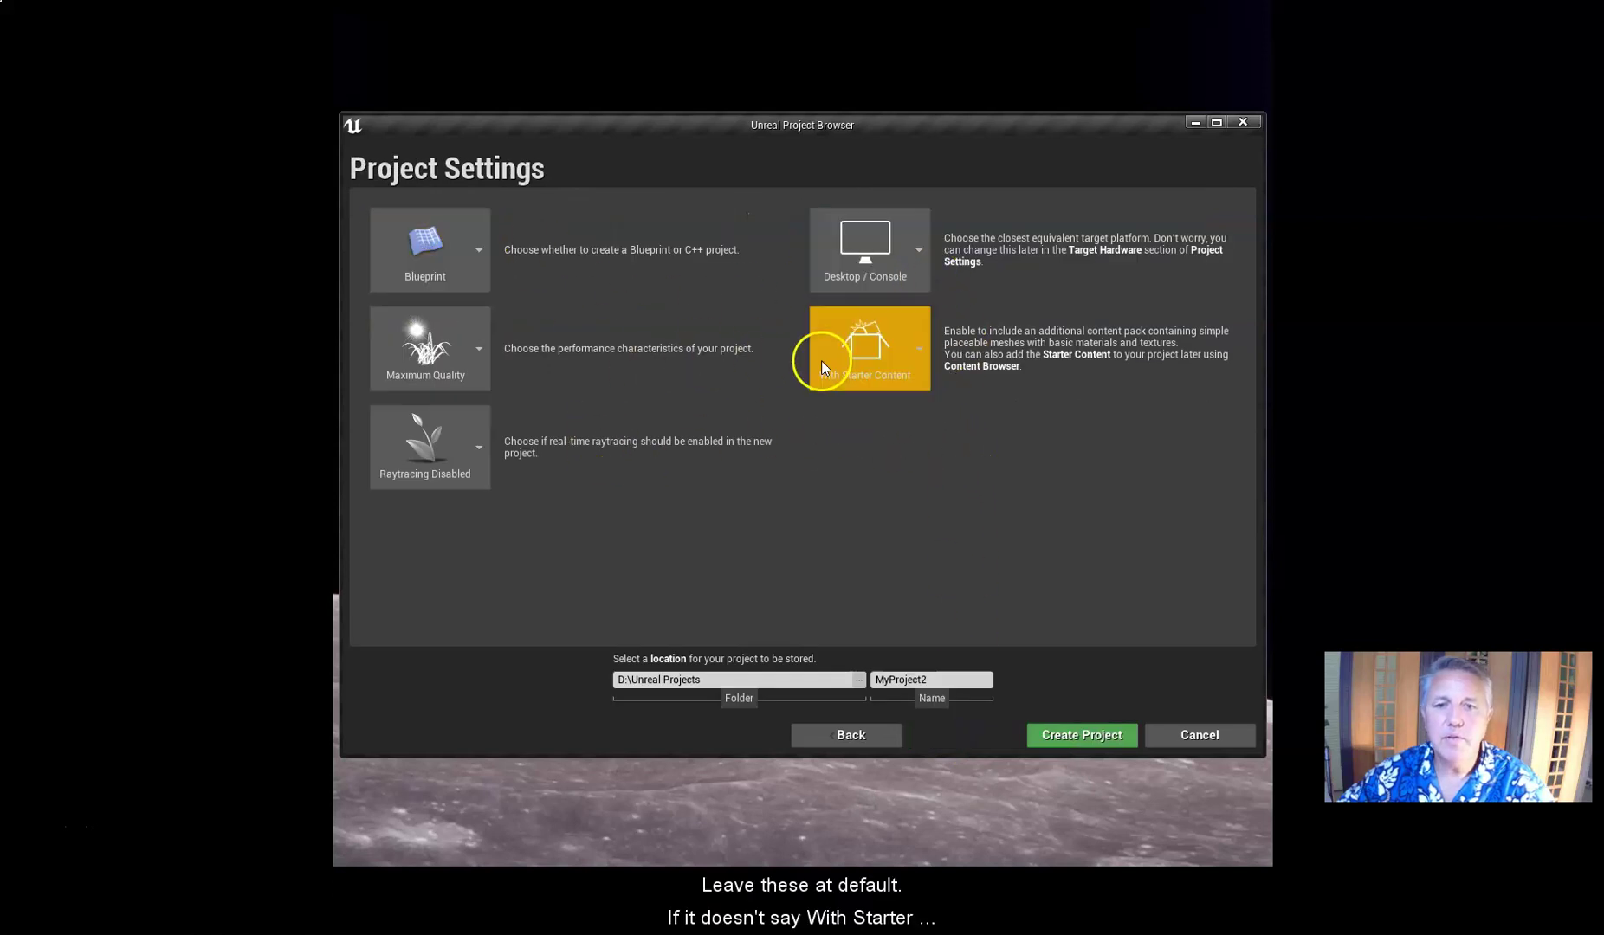
Choose With Starter Content for the new project and keep D:\Unreal Projects as its storage folder.
left_click(914, 357)
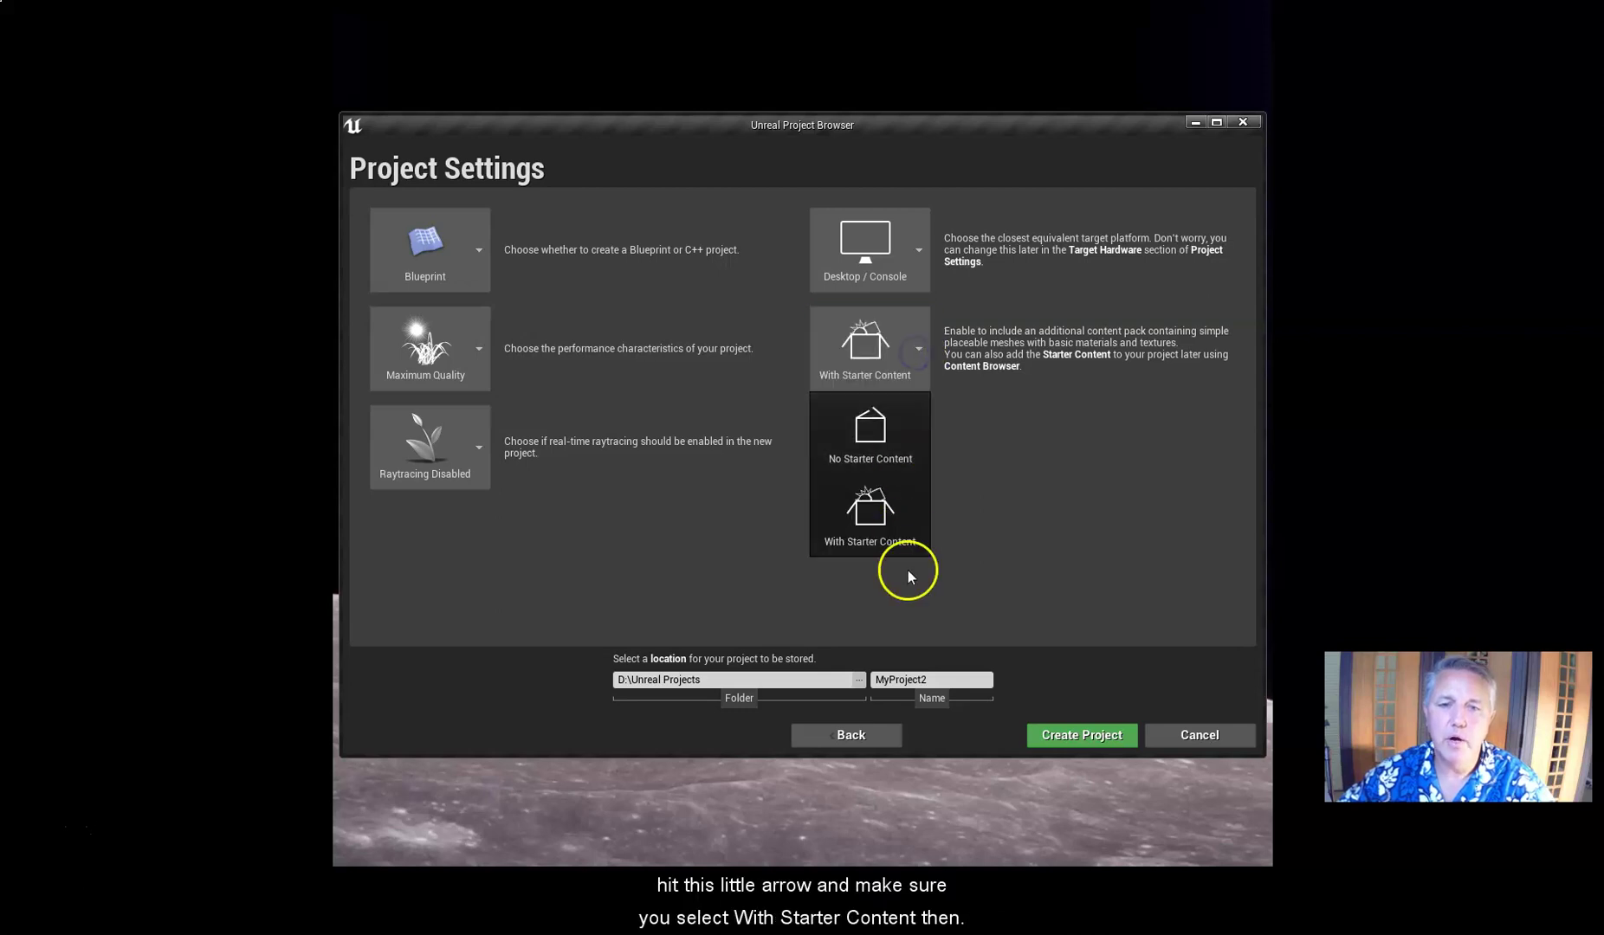
left_click(873, 533)
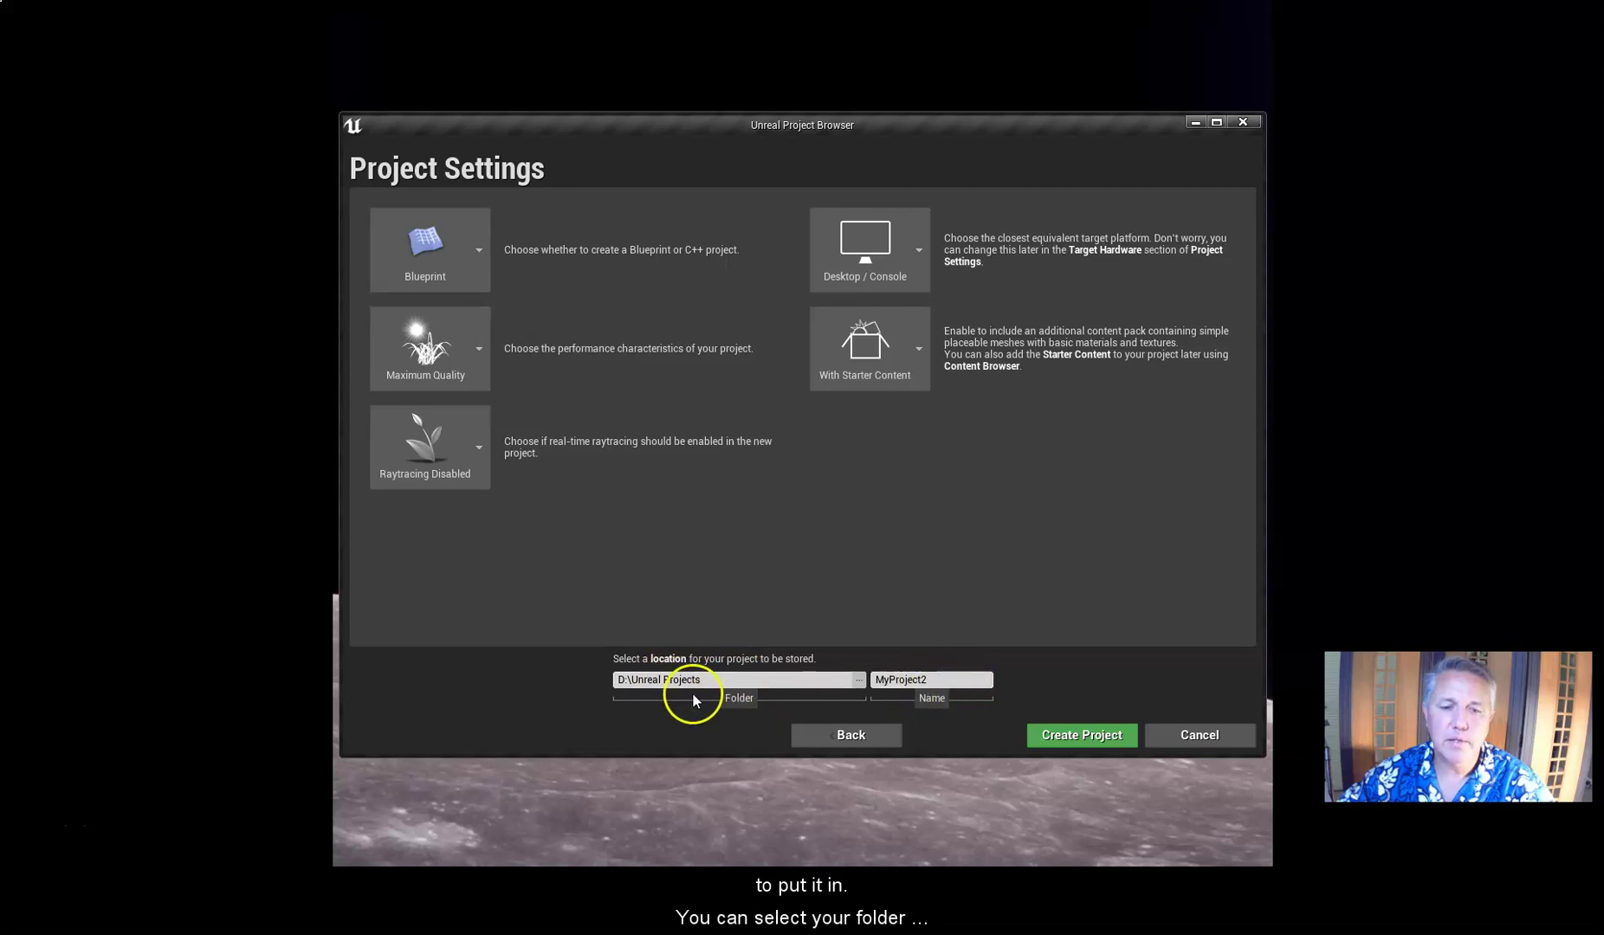
left_click(860, 682)
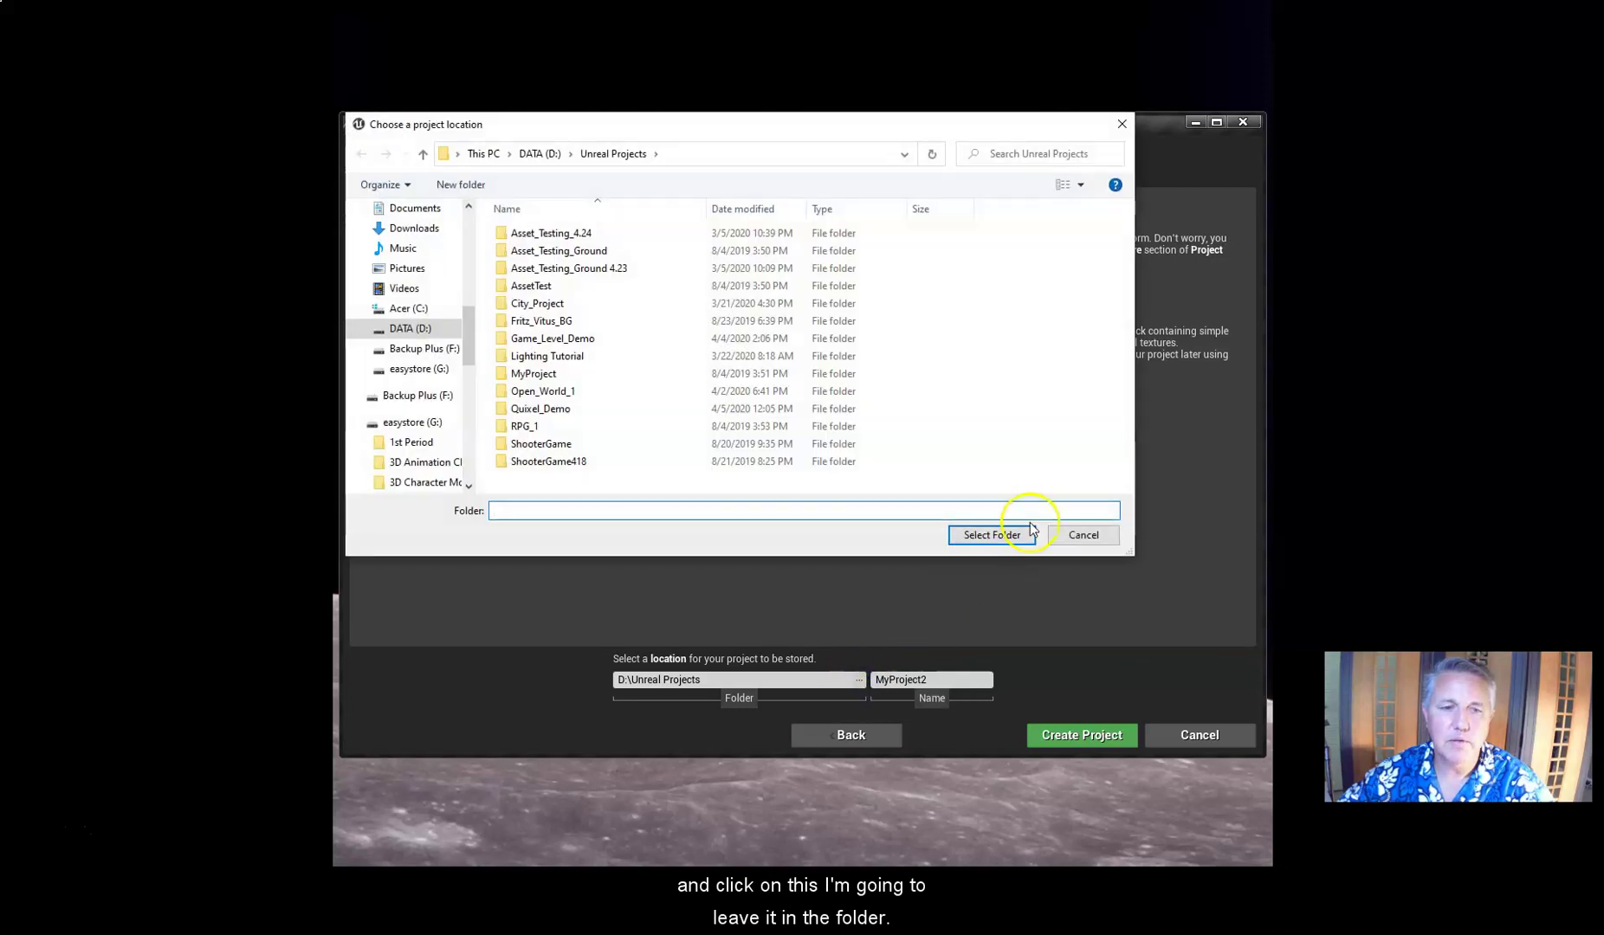
left_click(1094, 537)
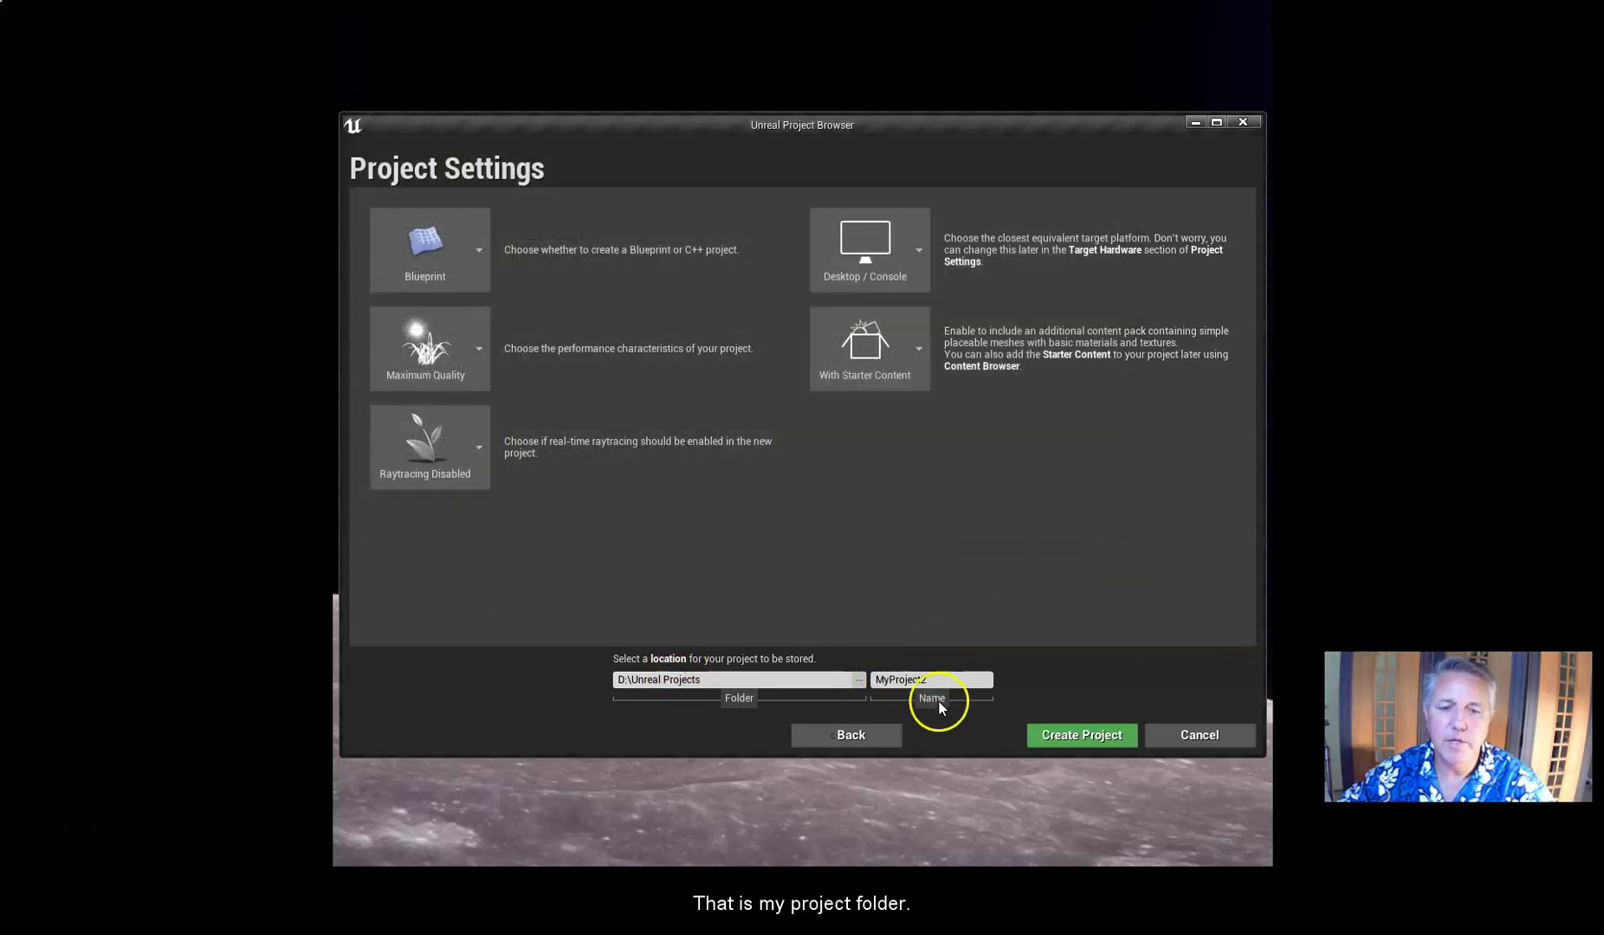
Name the new project Quixel_Demo_2 and create it.
left_click(946, 680)
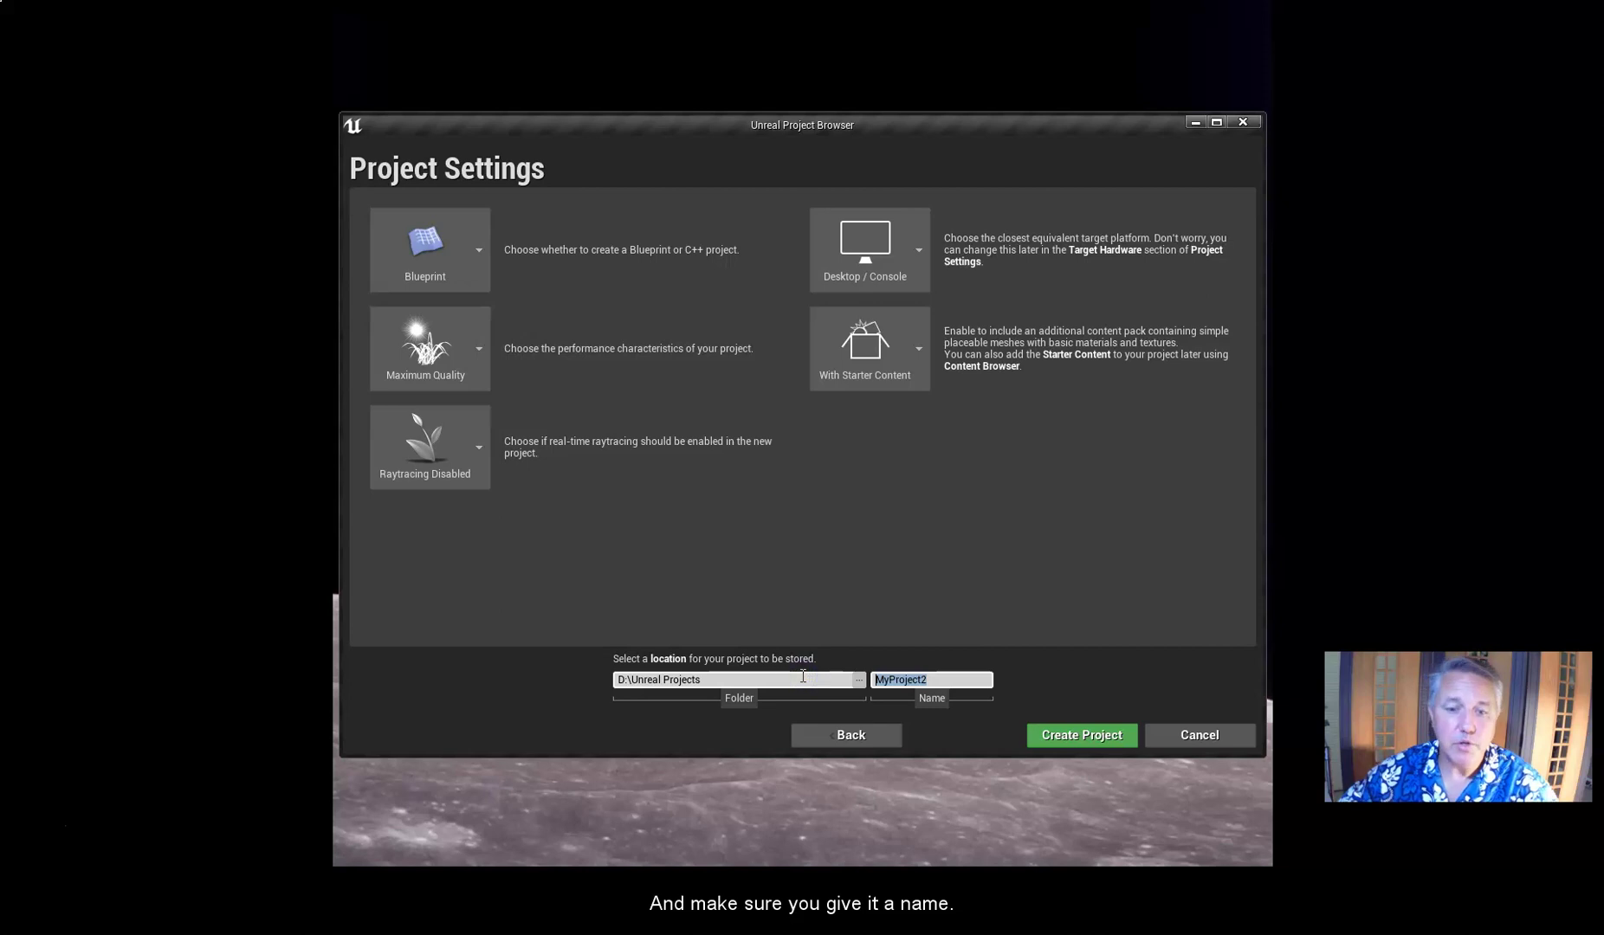
type("Quixel_Demo_2")
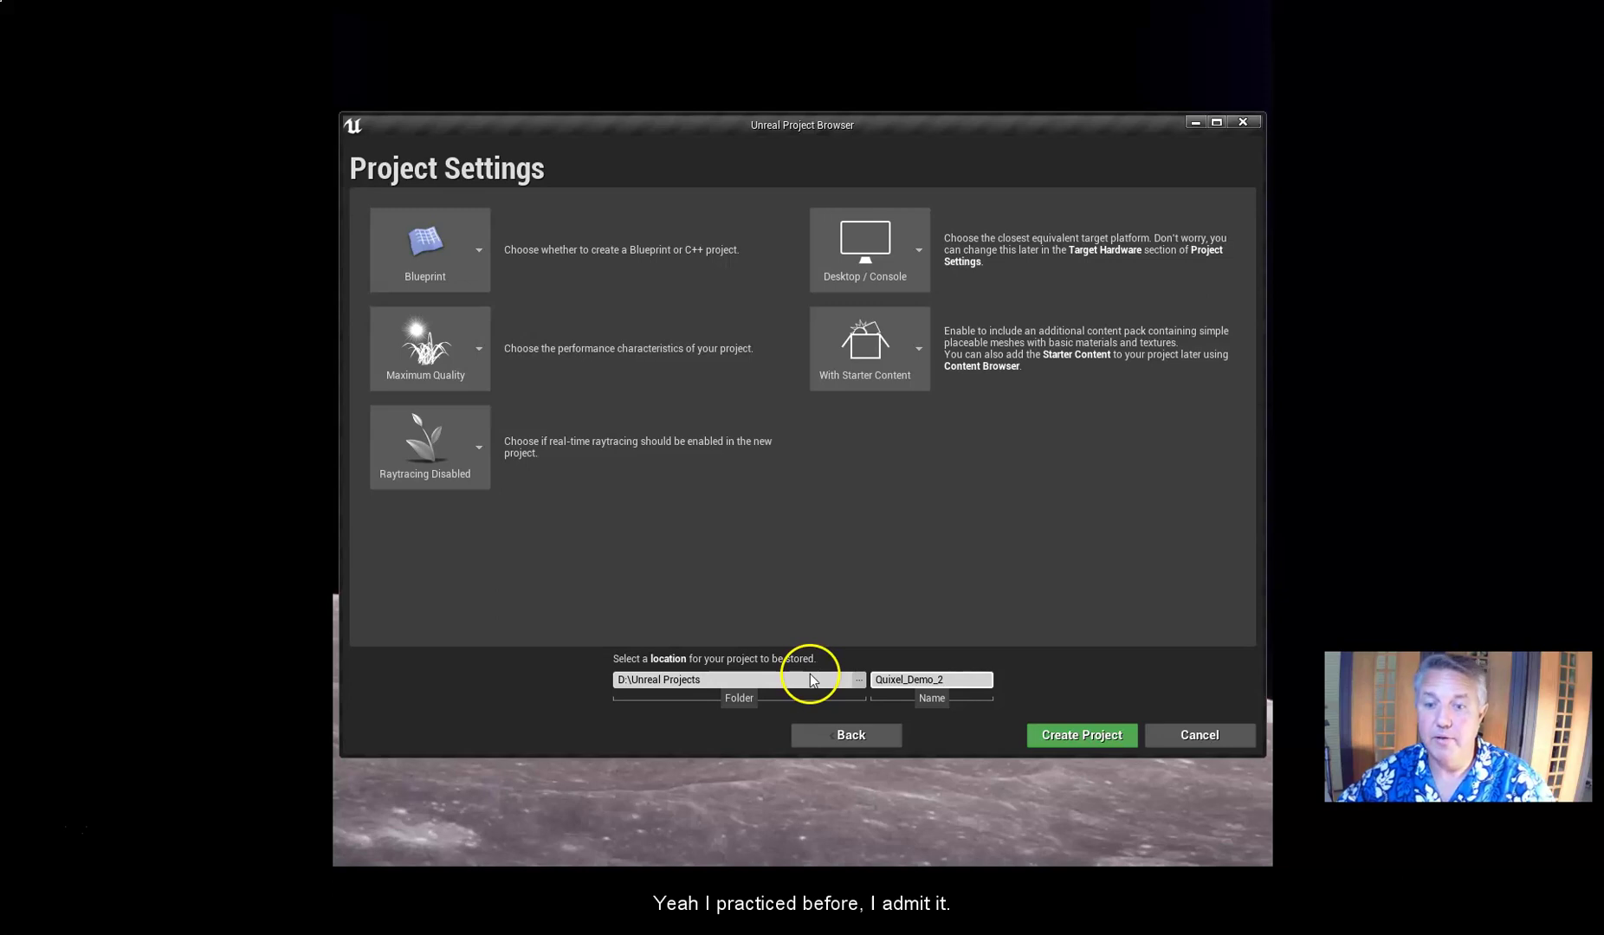
left_click(1059, 734)
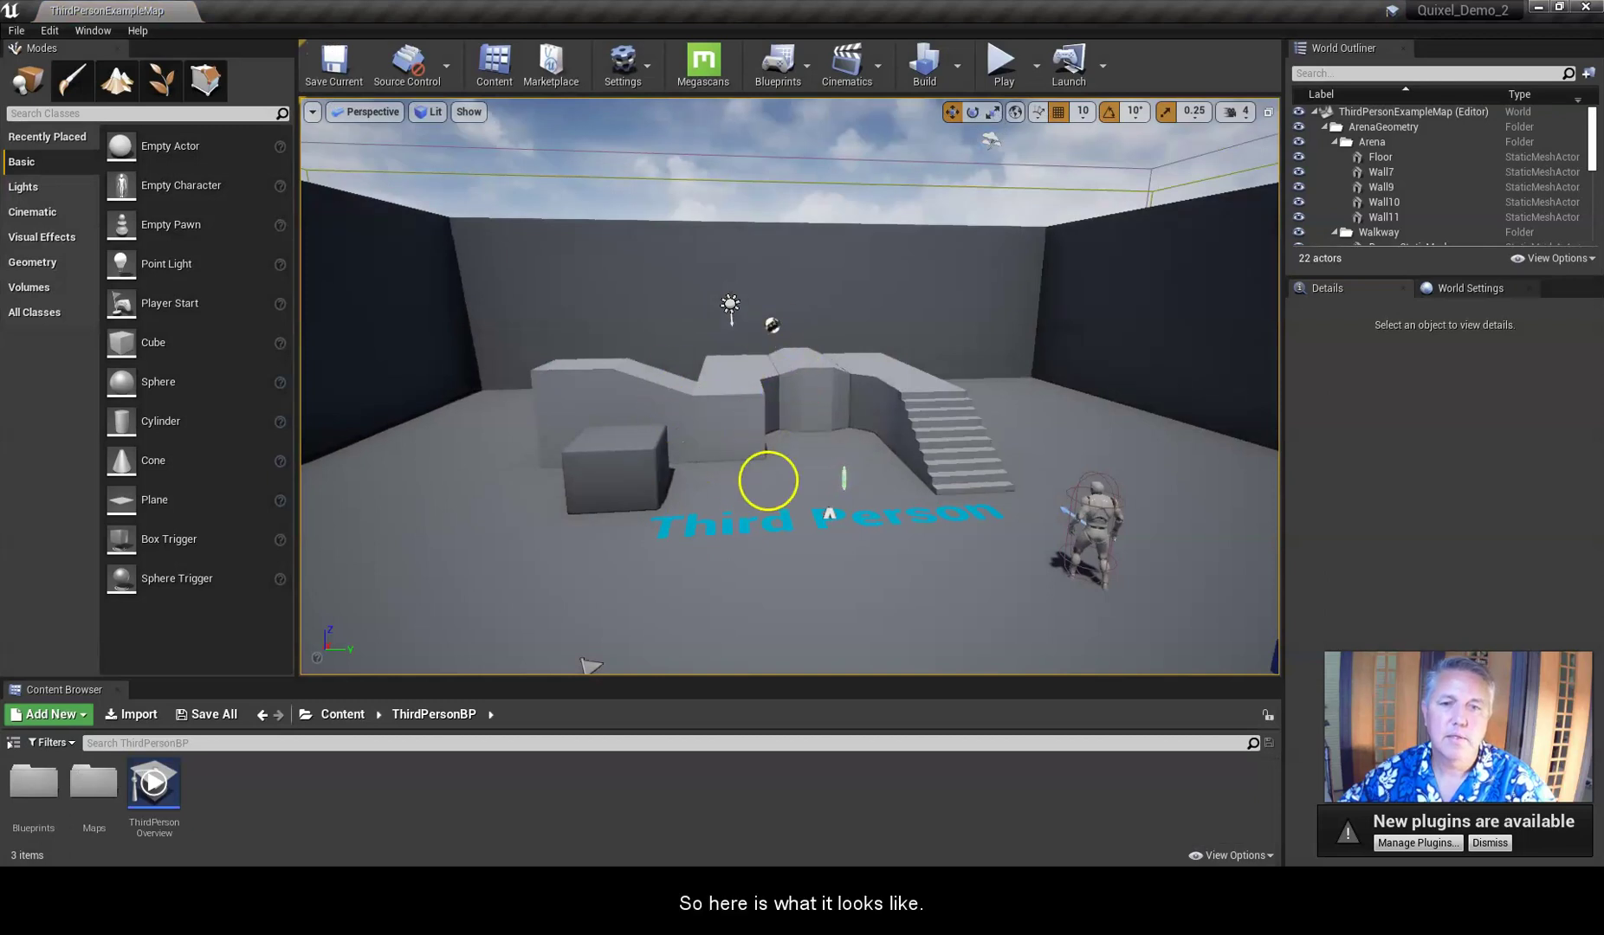
Play-test the Third Person level by running and jumping with the character, stop playing, and look over the level again.
mouse_move(952, 497)
left_mouse_down()
mouse_move(859, 519)
mouse_move(927, 492)
left_mouse_up()
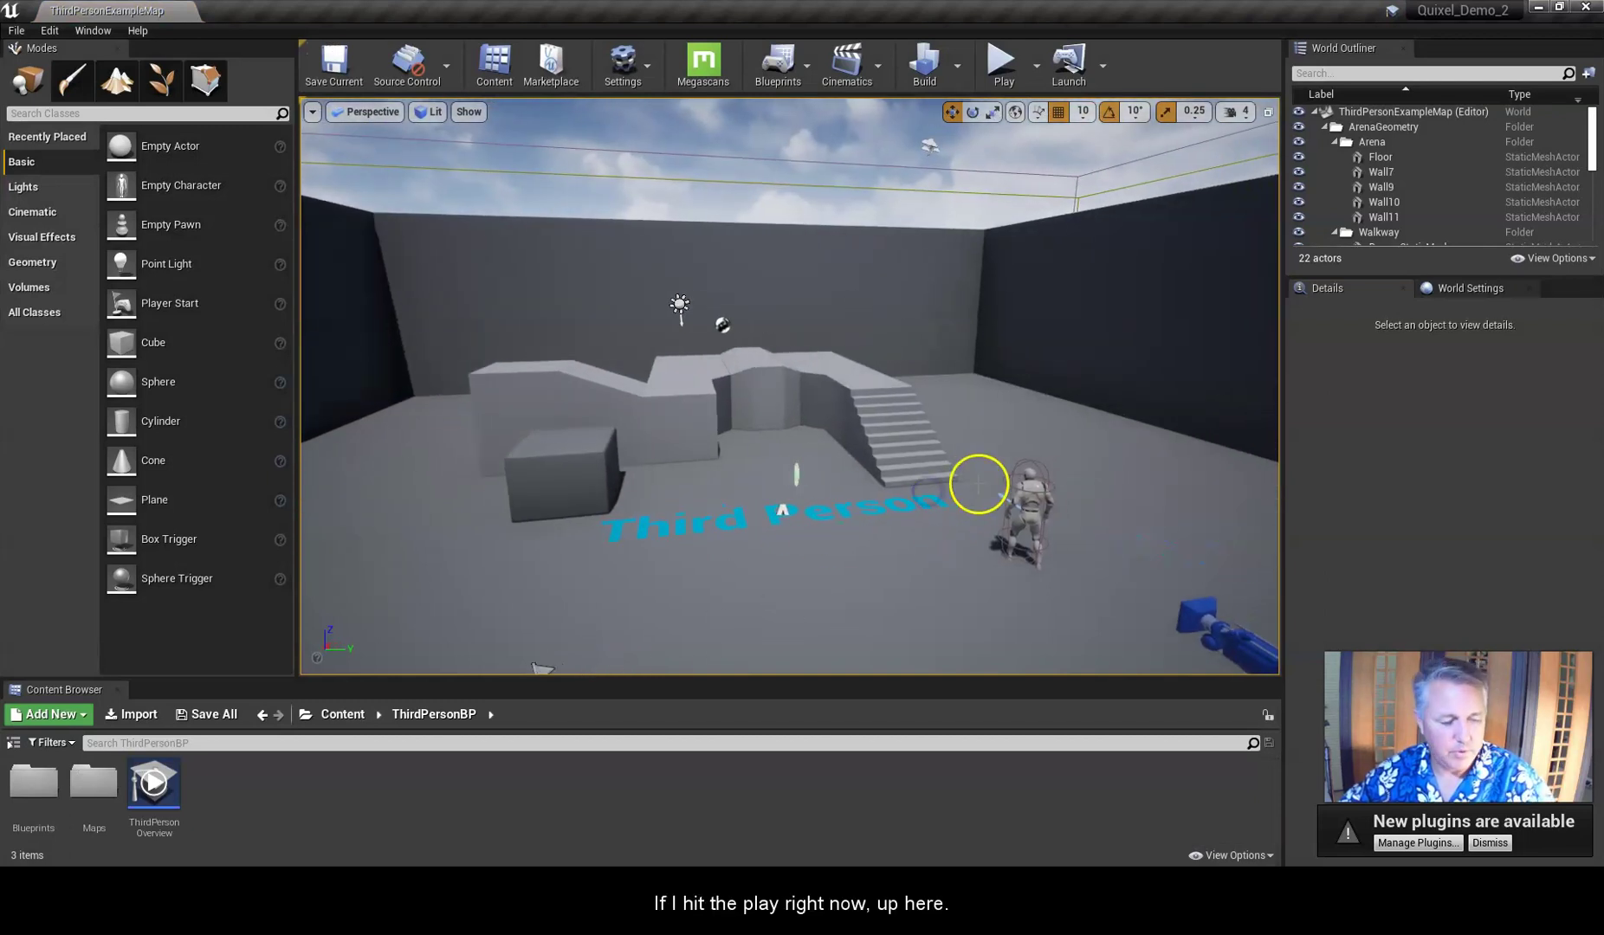
left_click(998, 62)
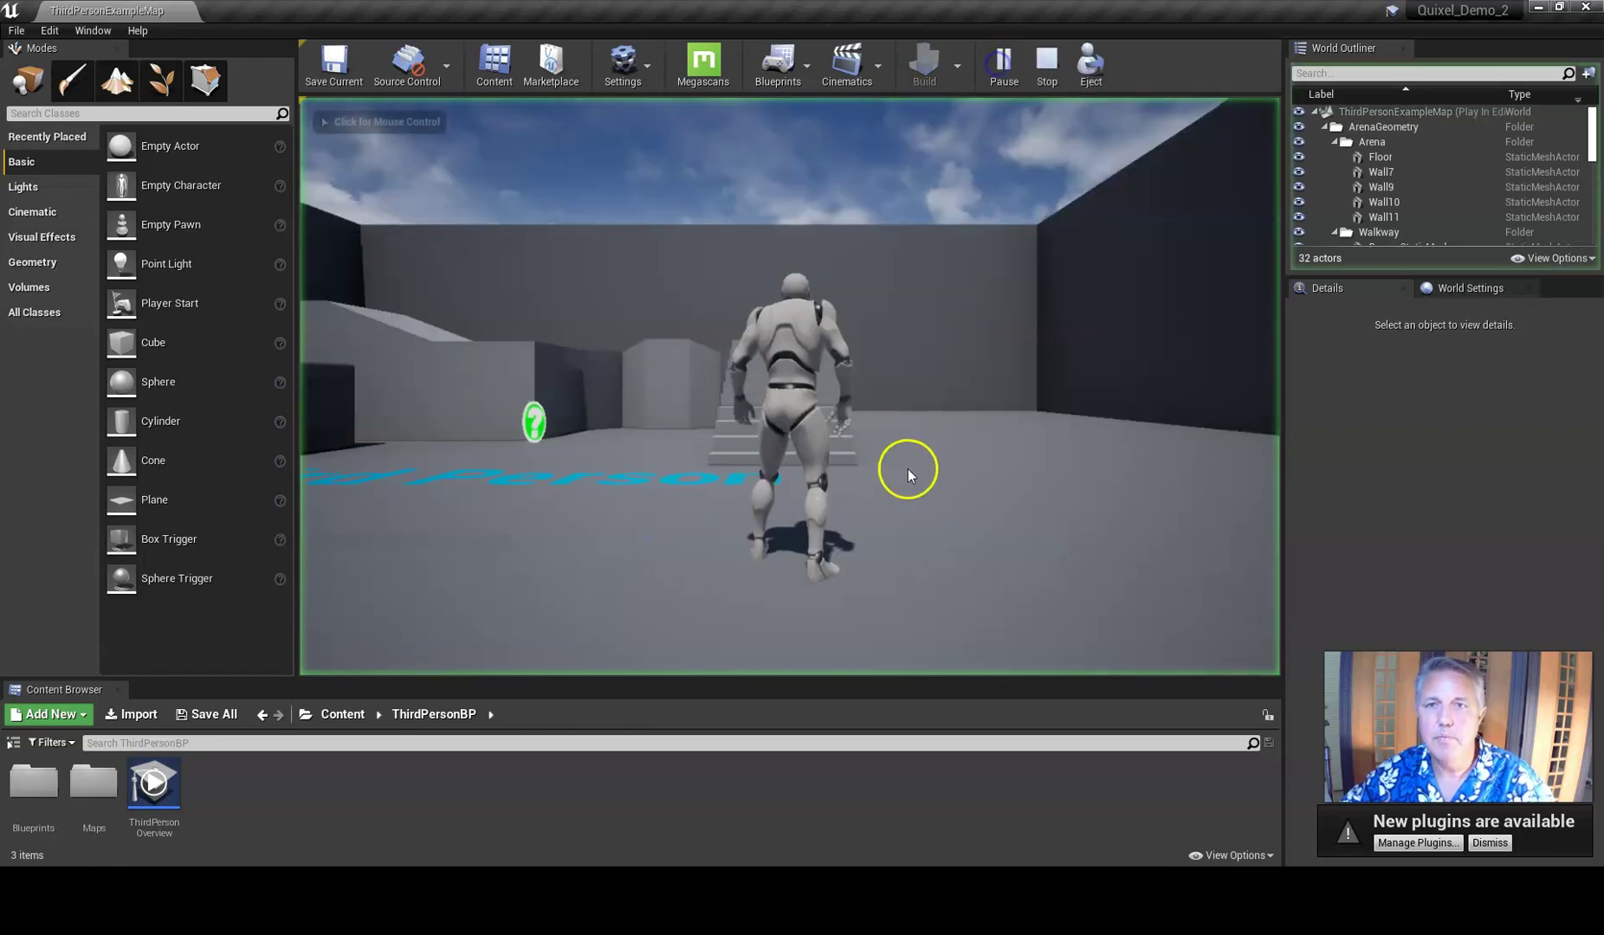
left_click(908, 468)
key("w")
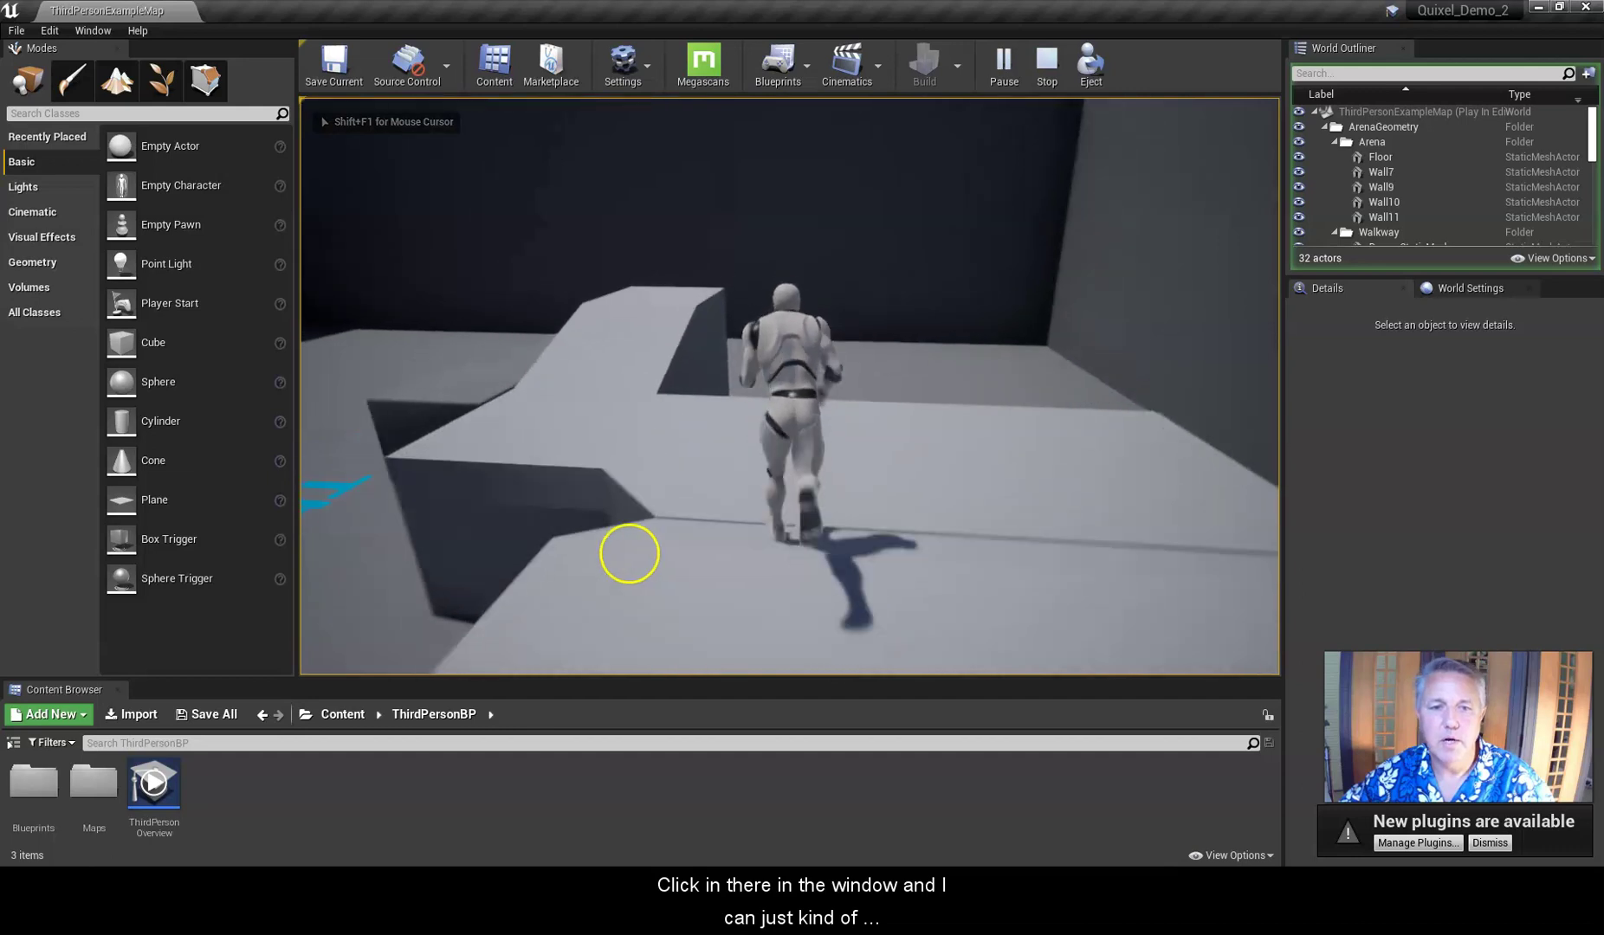
key("space")
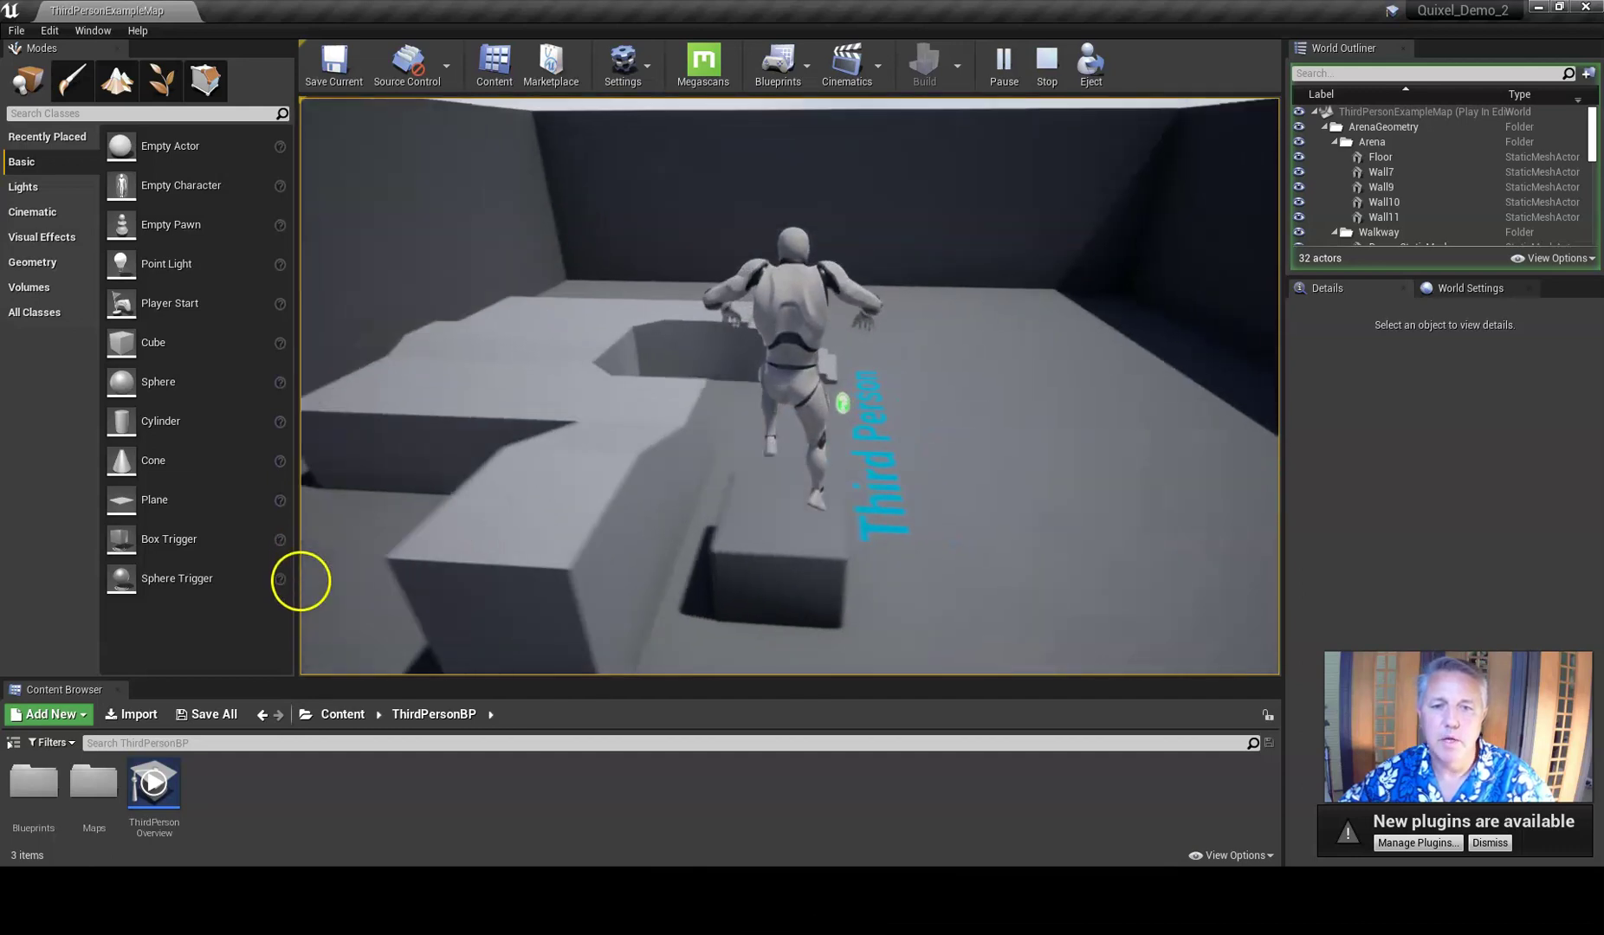
key("Escape")
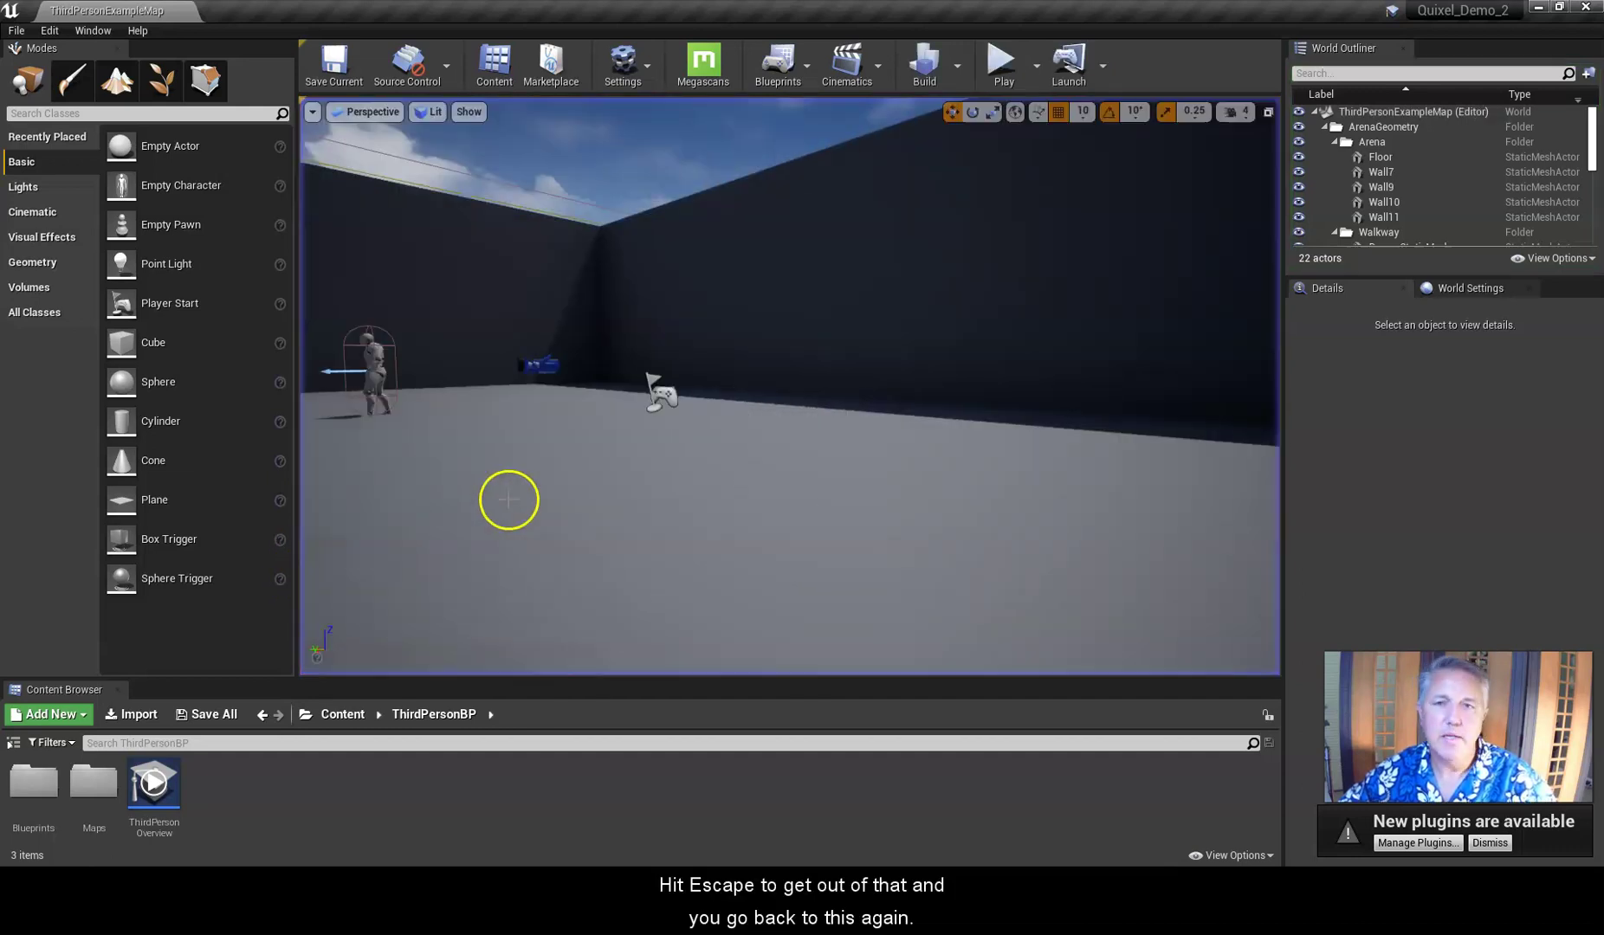
mouse_move(564, 506)
right_mouse_down()
mouse_move(434, 569)
mouse_move(561, 510)
right_mouse_up()
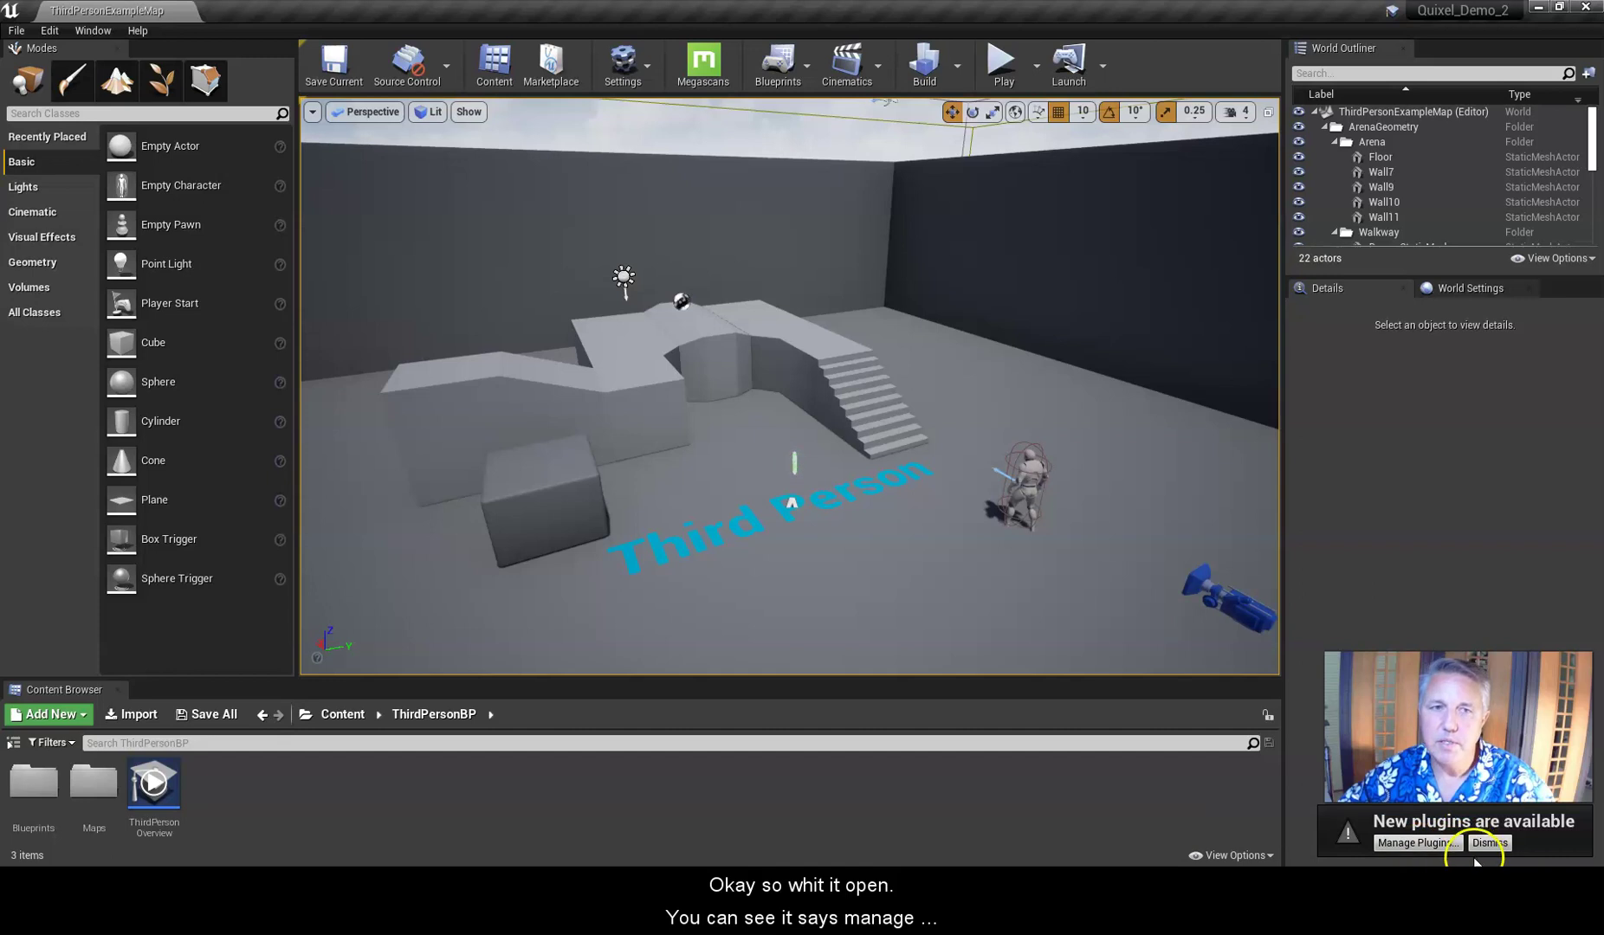
Dismiss the new plugins notice, review the Megascans settings, and close them without changing anything.
left_click(1501, 845)
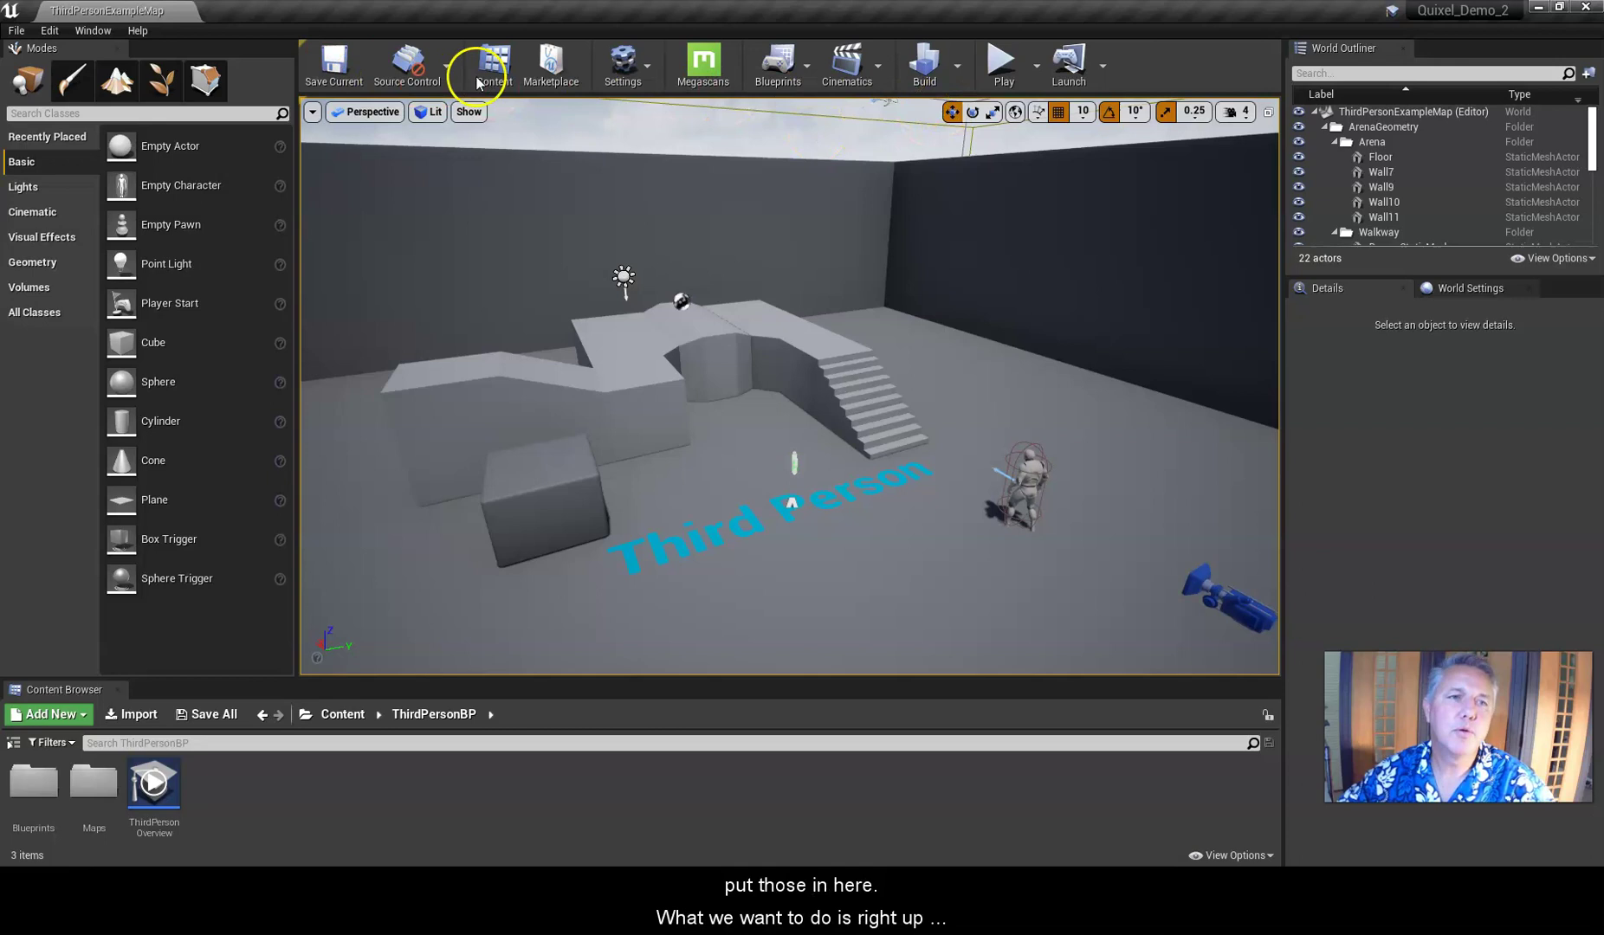
left_click(713, 63)
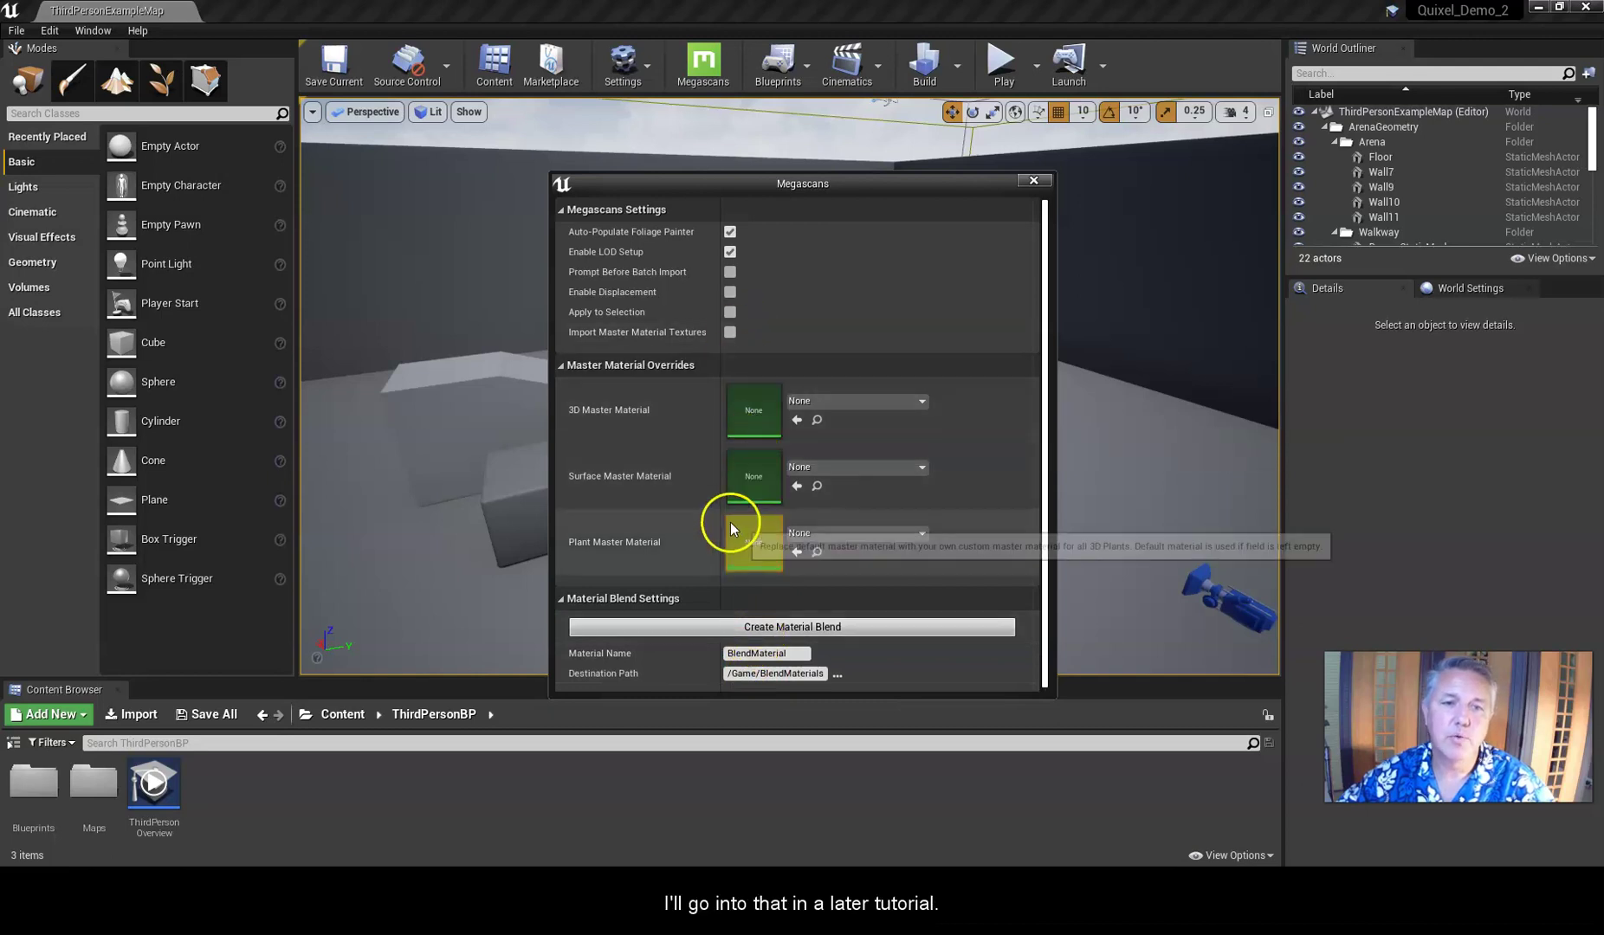
left_click(1032, 181)
left_click(704, 67)
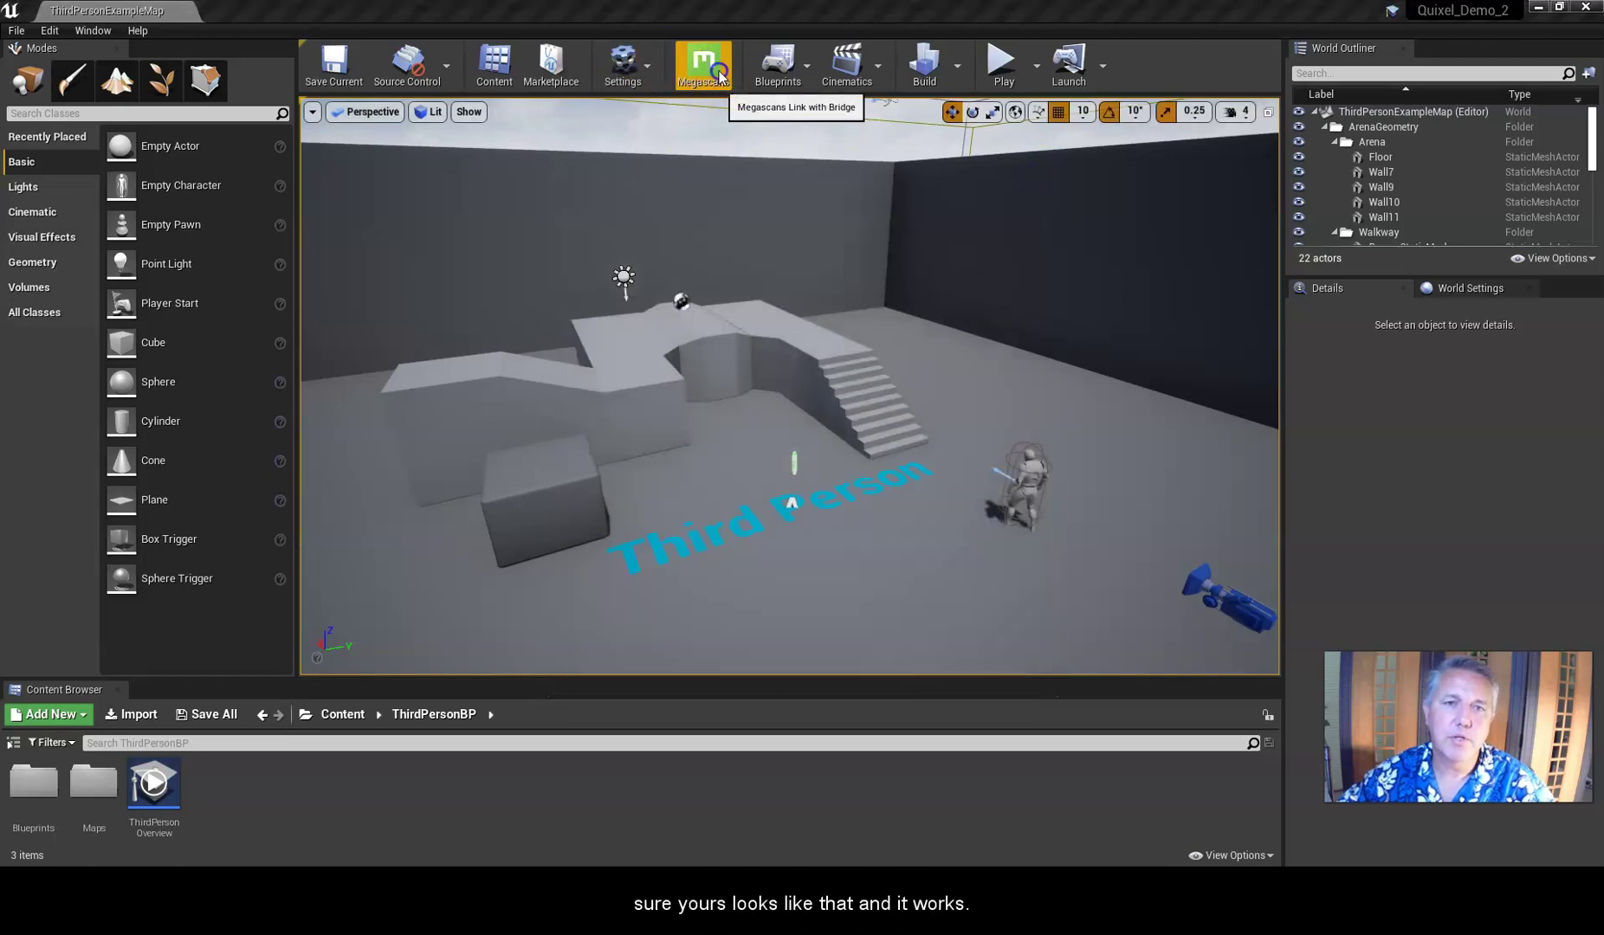
left_click(1032, 182)
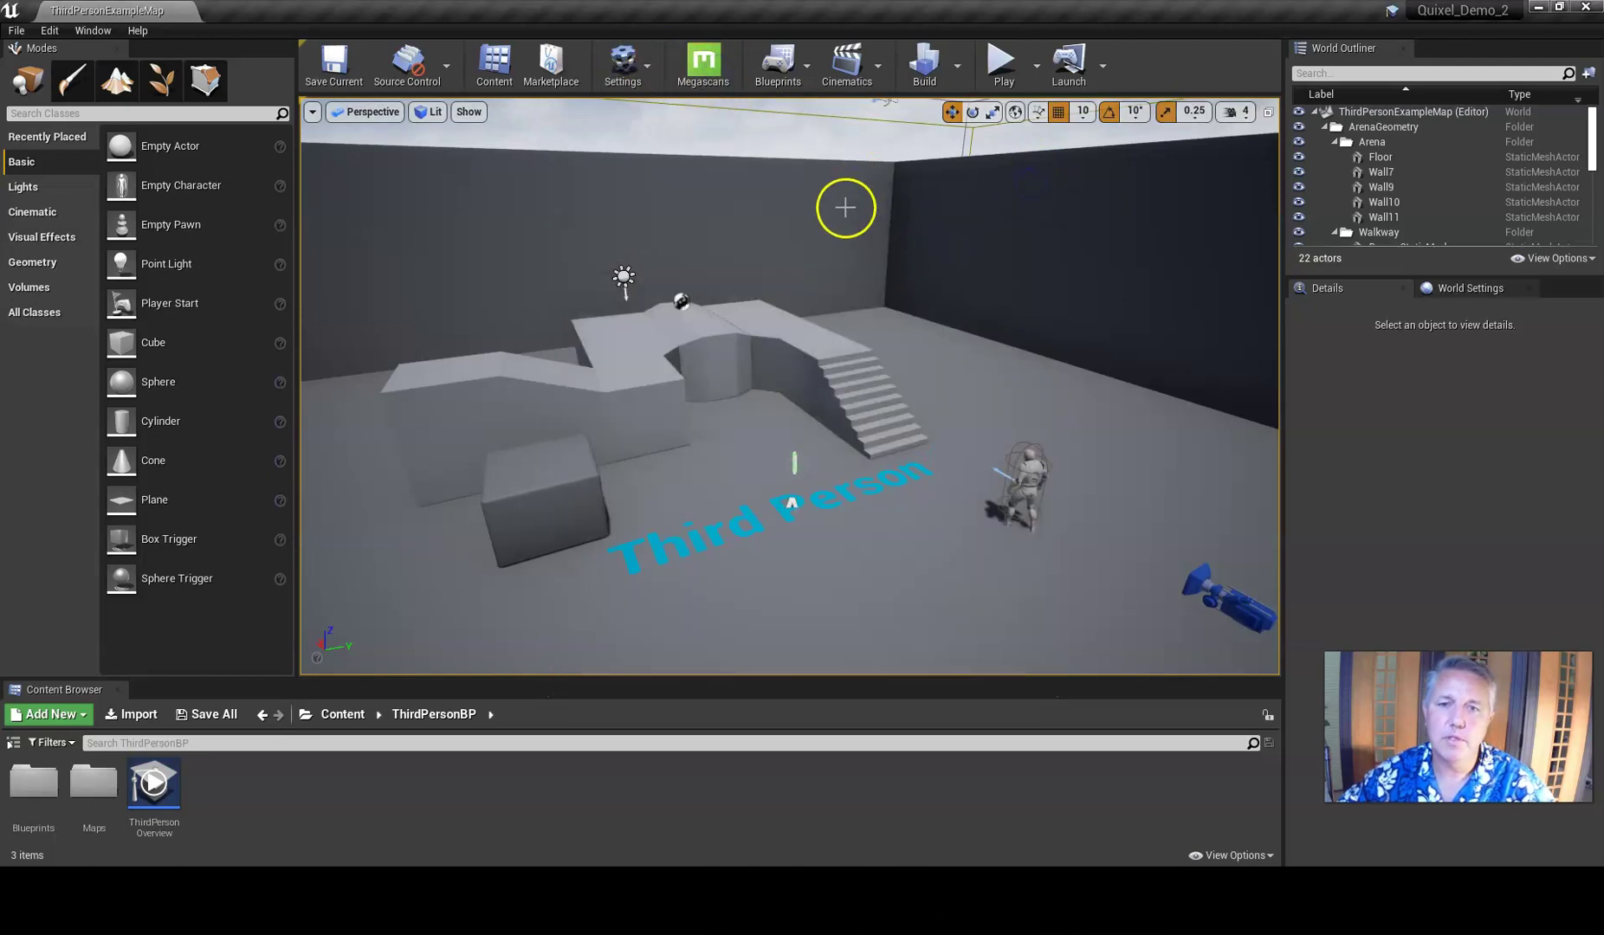
Switch to Quixel Bridge and export the selected asset to the open Unreal Engine project.
key("alt+Tab")
left_click_drag(995, 186, 685, 3)
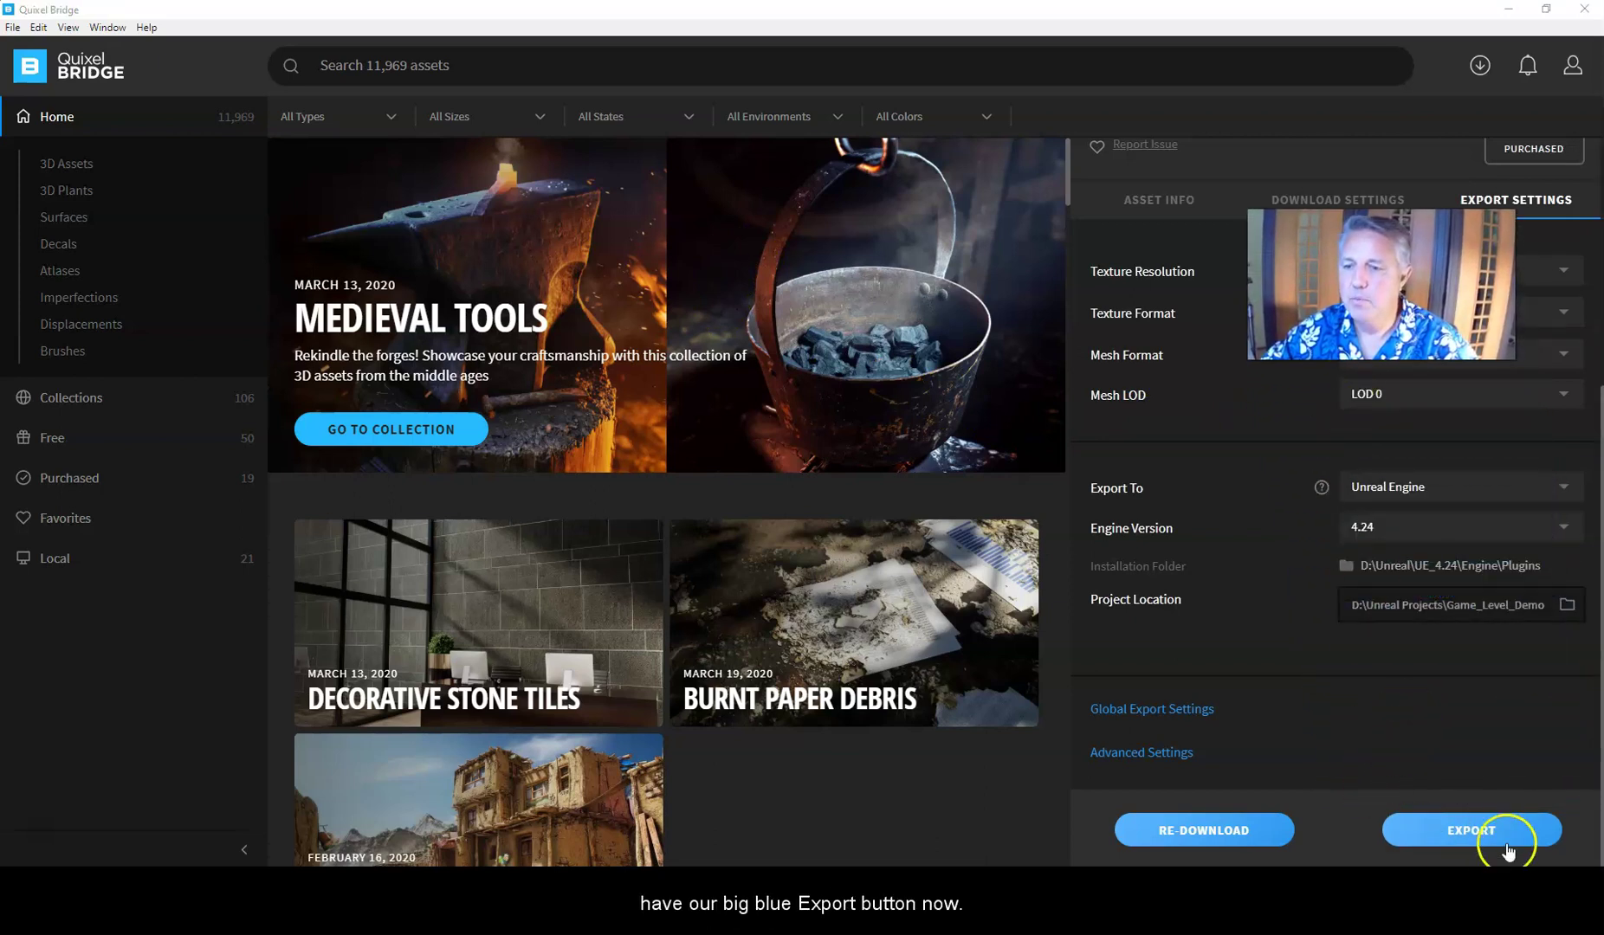
left_click(1464, 833)
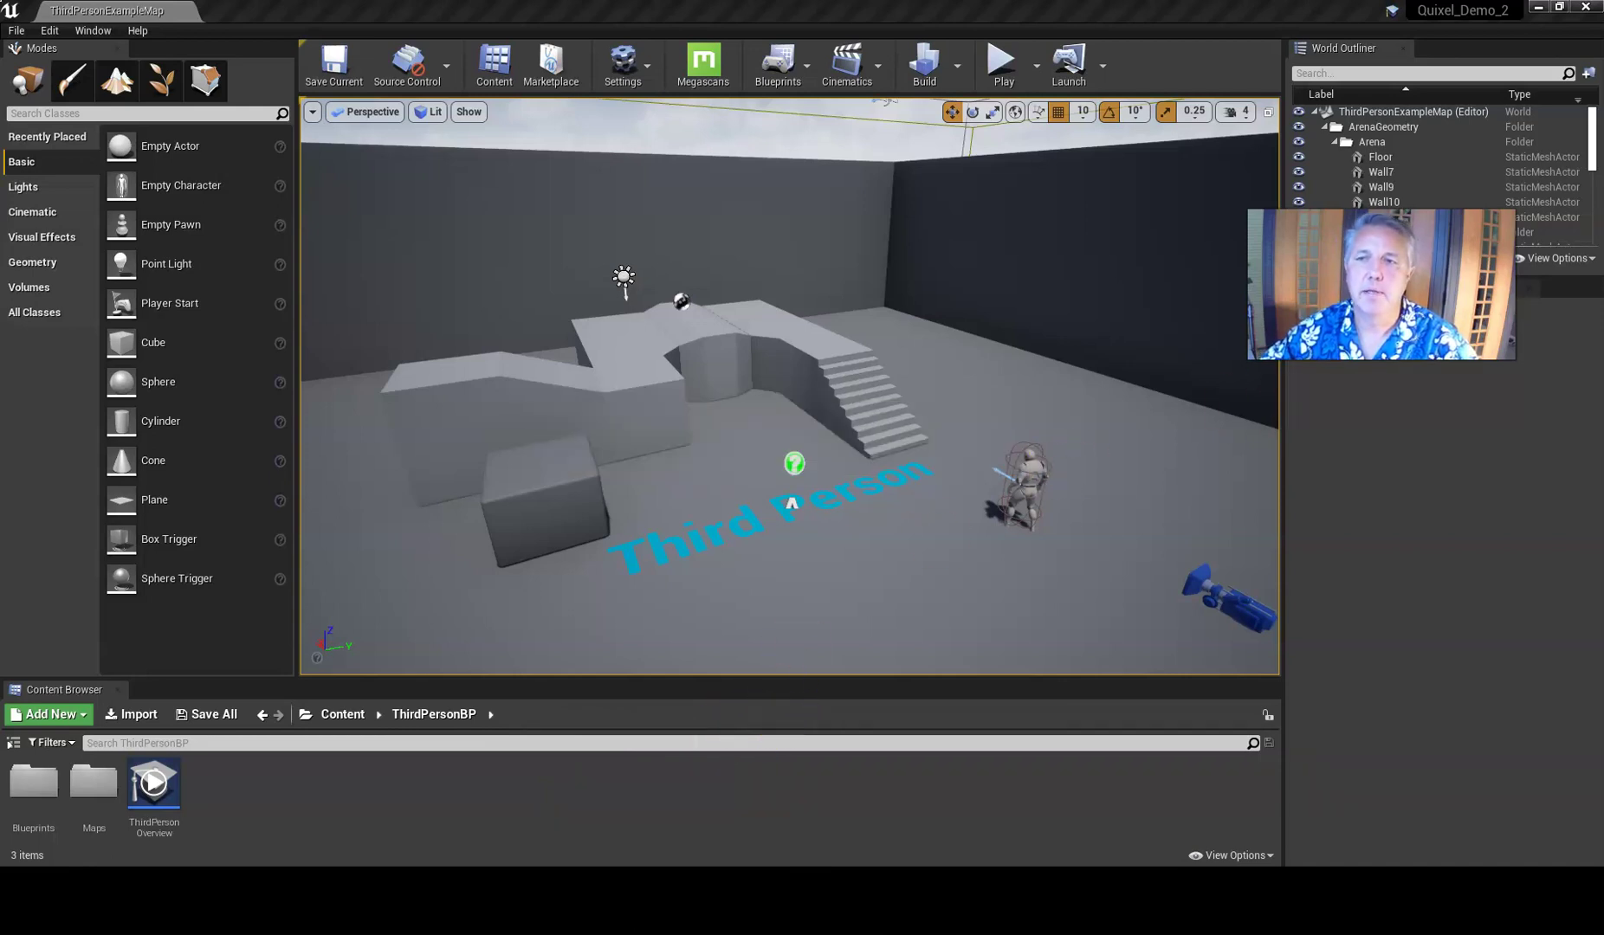
left_click(1220, 577)
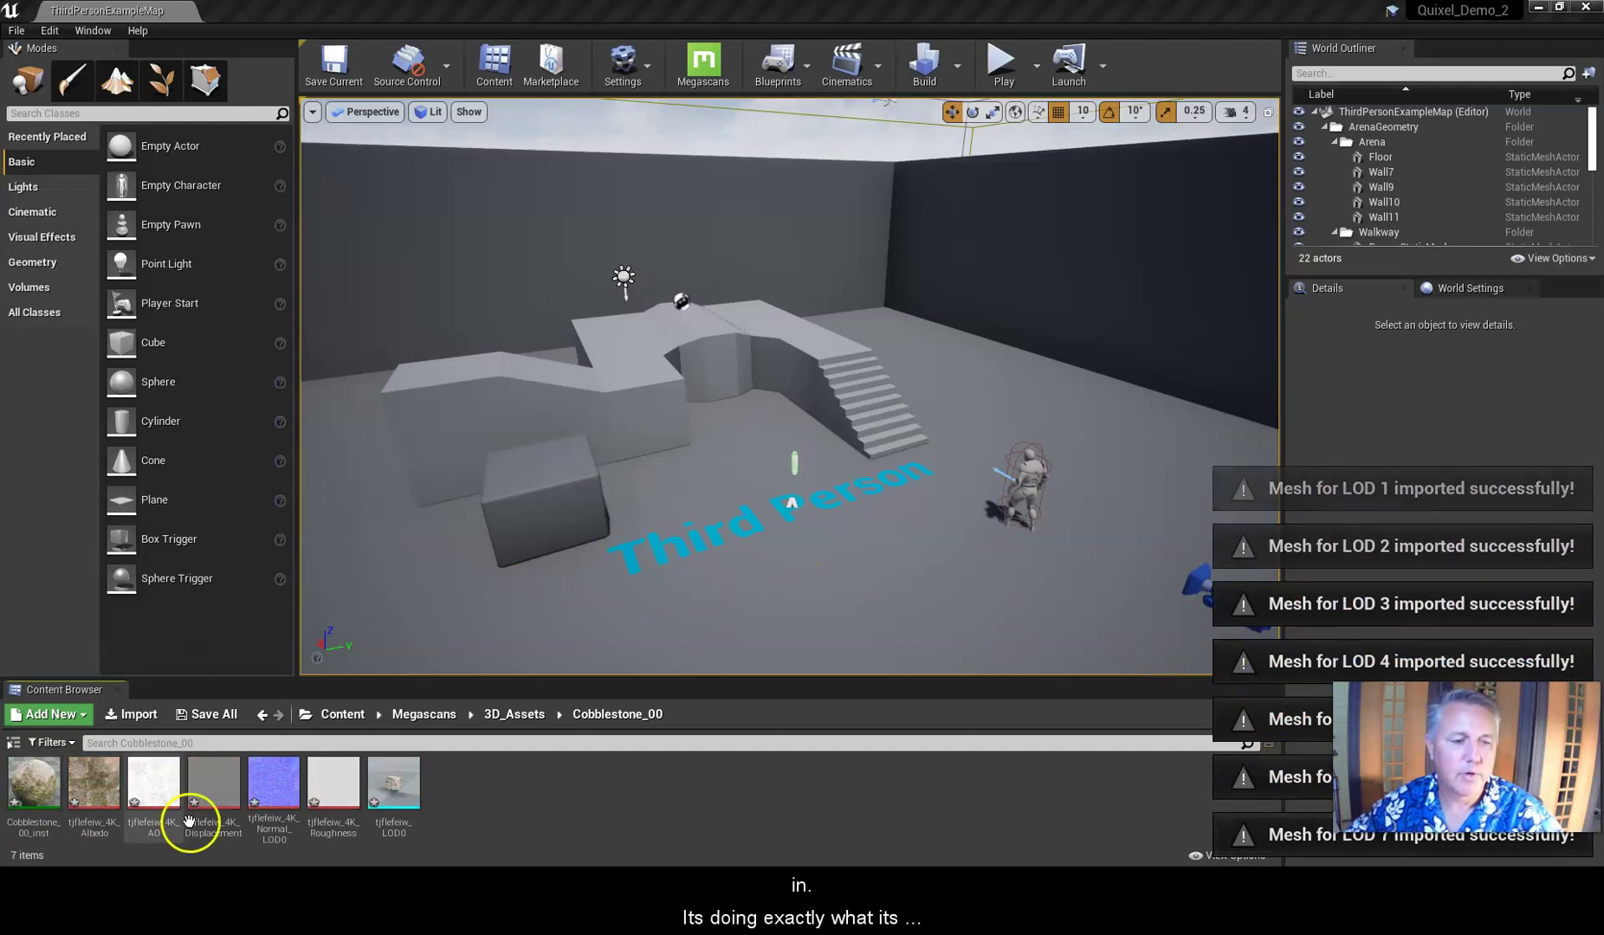
mouse_move(392, 804)
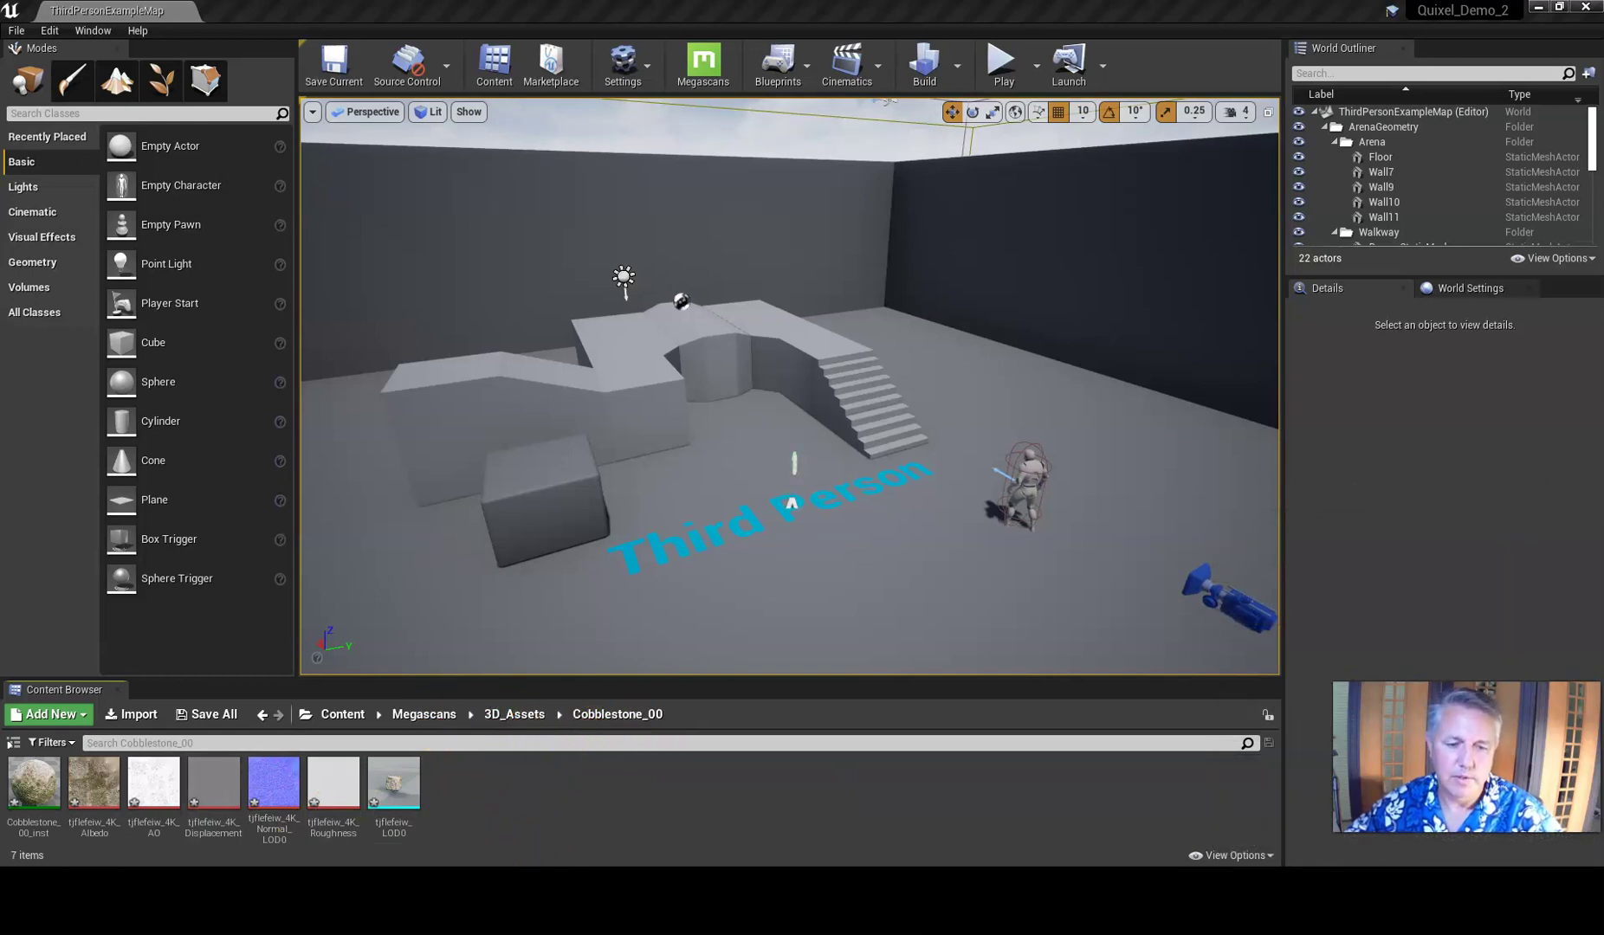
Return to Quixel Bridge to check which asset was exported, then minimize it to get back to Unreal Engine.
key("alt+Tab")
scroll(1161, 561, "up", 4)
scroll(1168, 551, "up", 1)
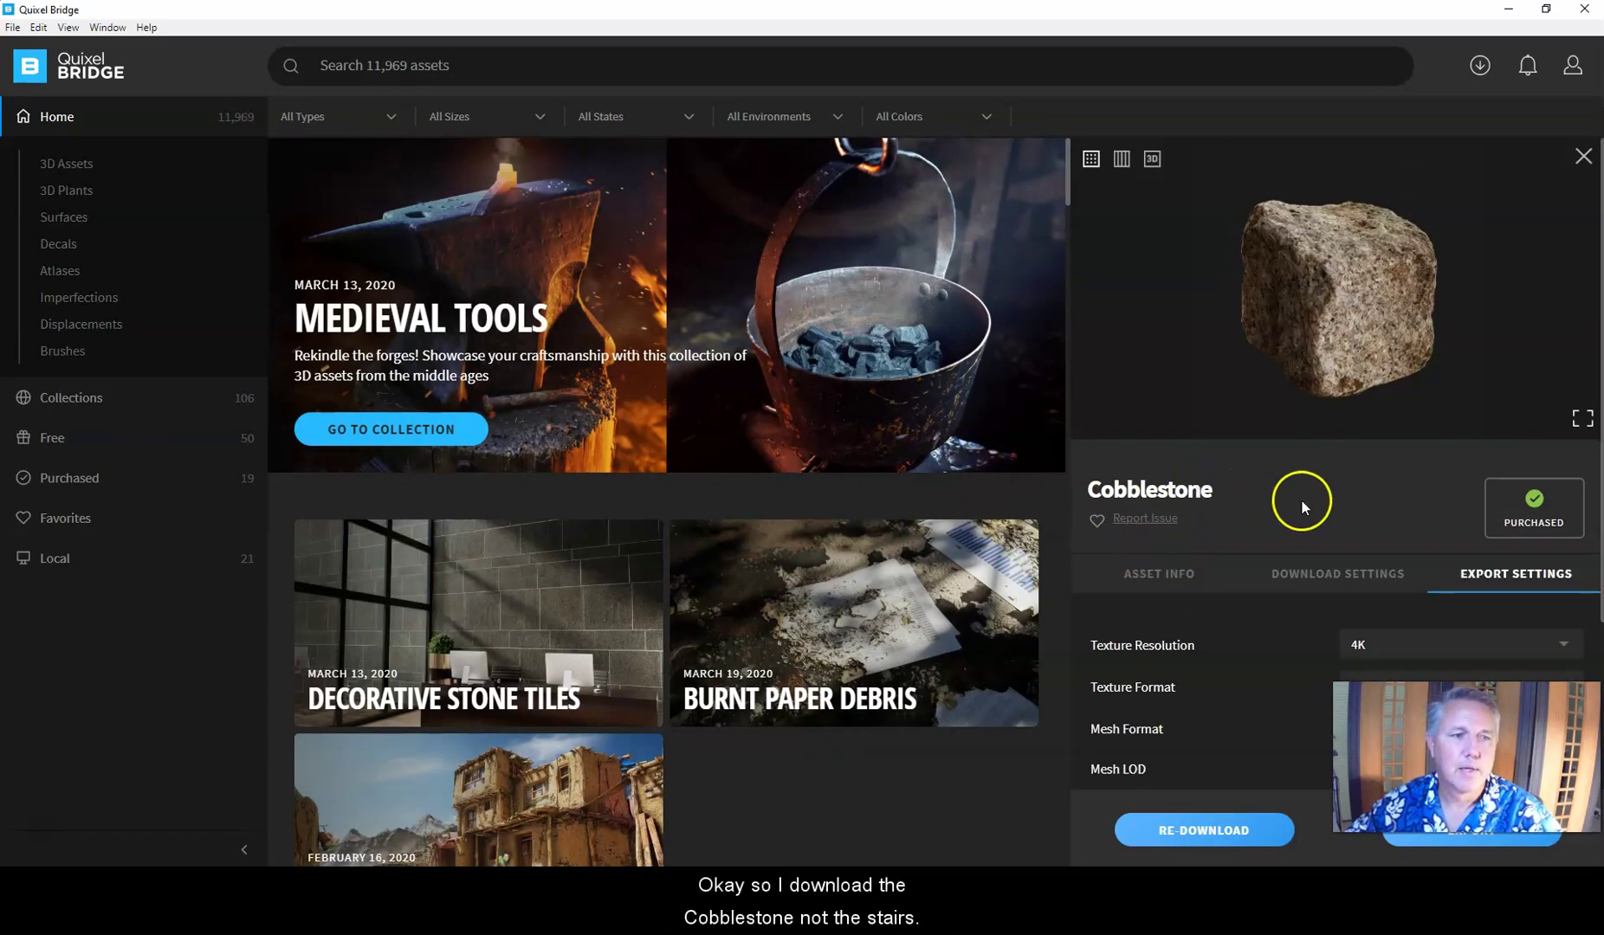
left_click(1509, 11)
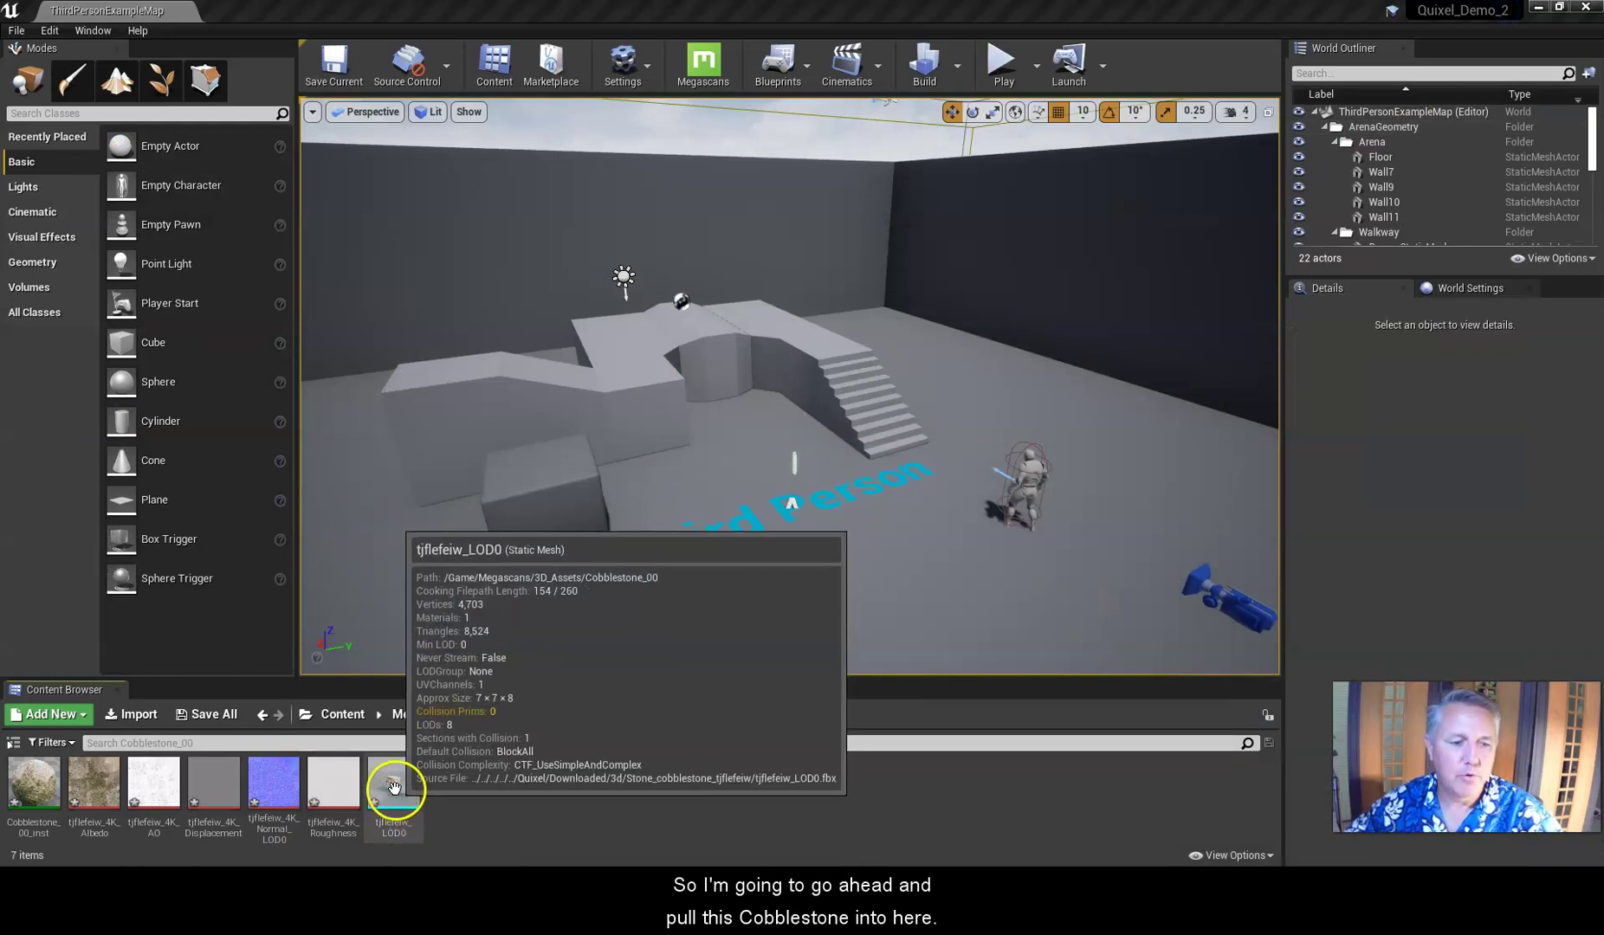
Place the cobblestone static mesh tjflefeiw_LOD0 in the level near the Third Person text and raise it to Z 180.
left_click_drag(394, 787, 795, 459)
left_click_drag(699, 487, 694, 417)
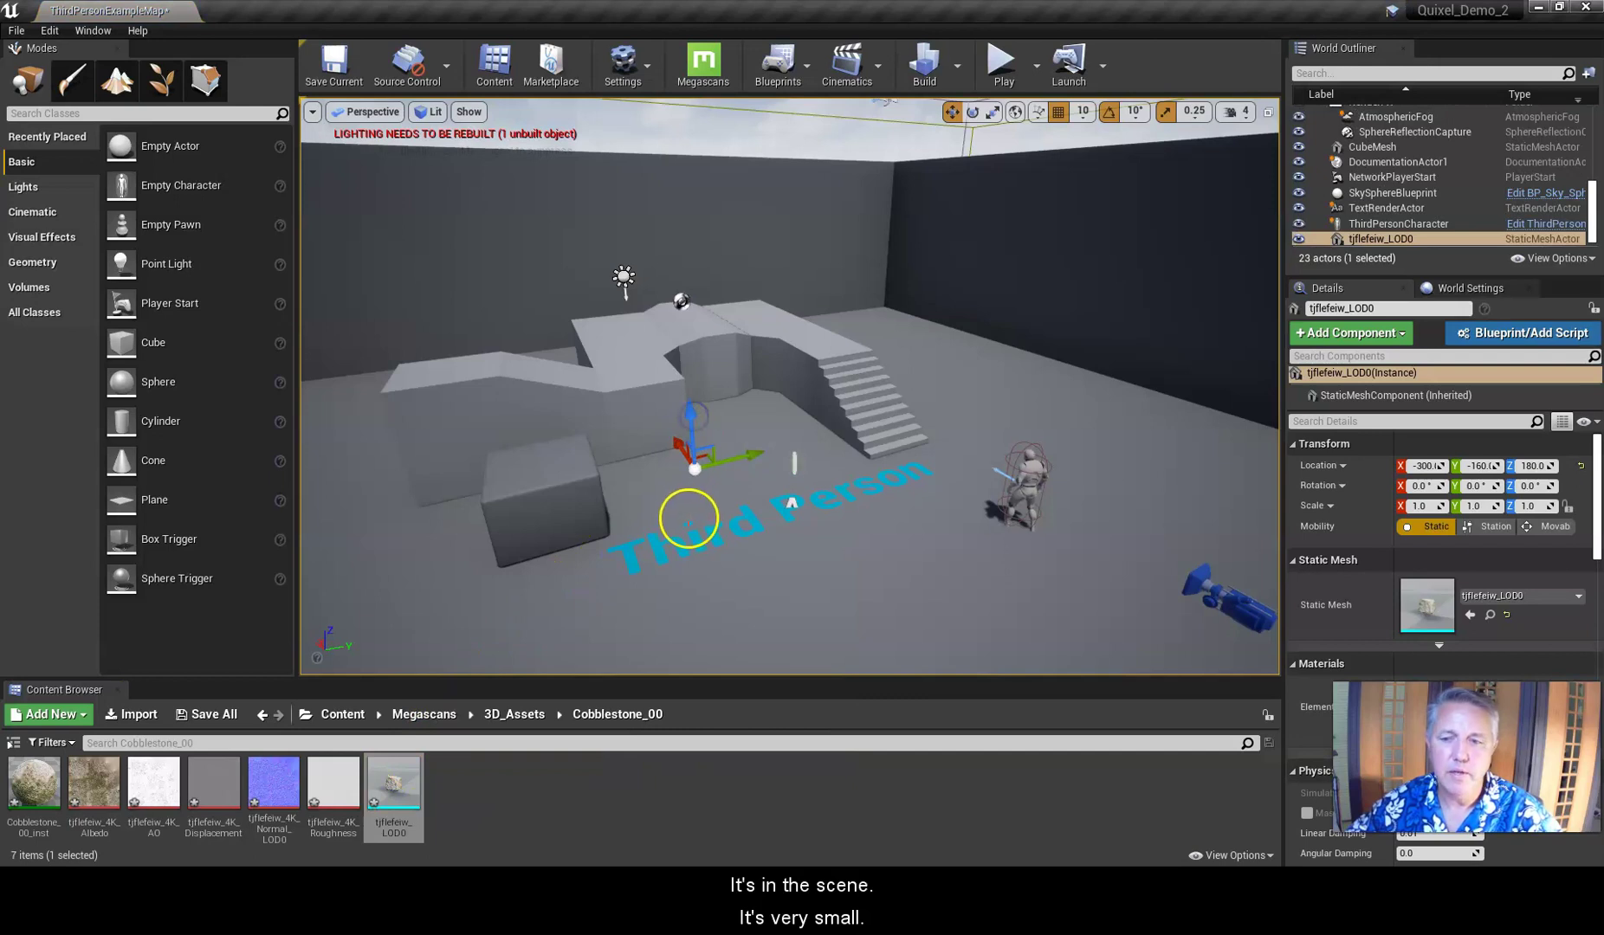
right_click_drag(680, 552, 641, 519)
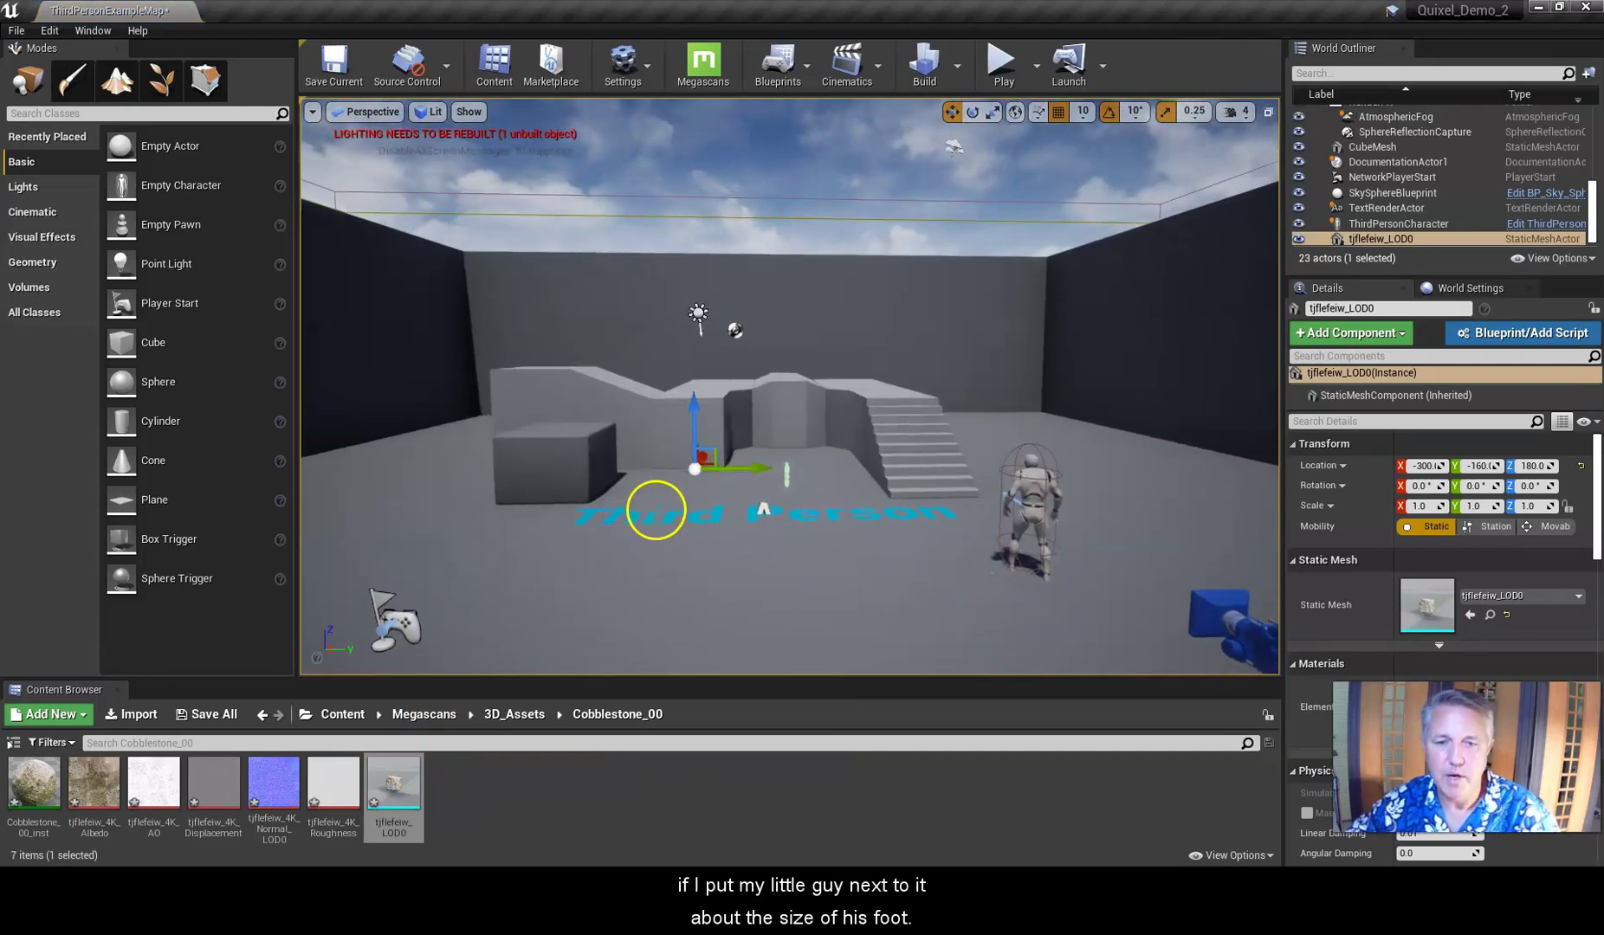
Scale the cobblestone uniformly to 20 and raise it to Z 210.
key("r")
left_click_drag(698, 459, 844, 391)
left_click_drag(986, 302, 1191, 146)
left_click_drag(702, 476, 959, 322)
key("w")
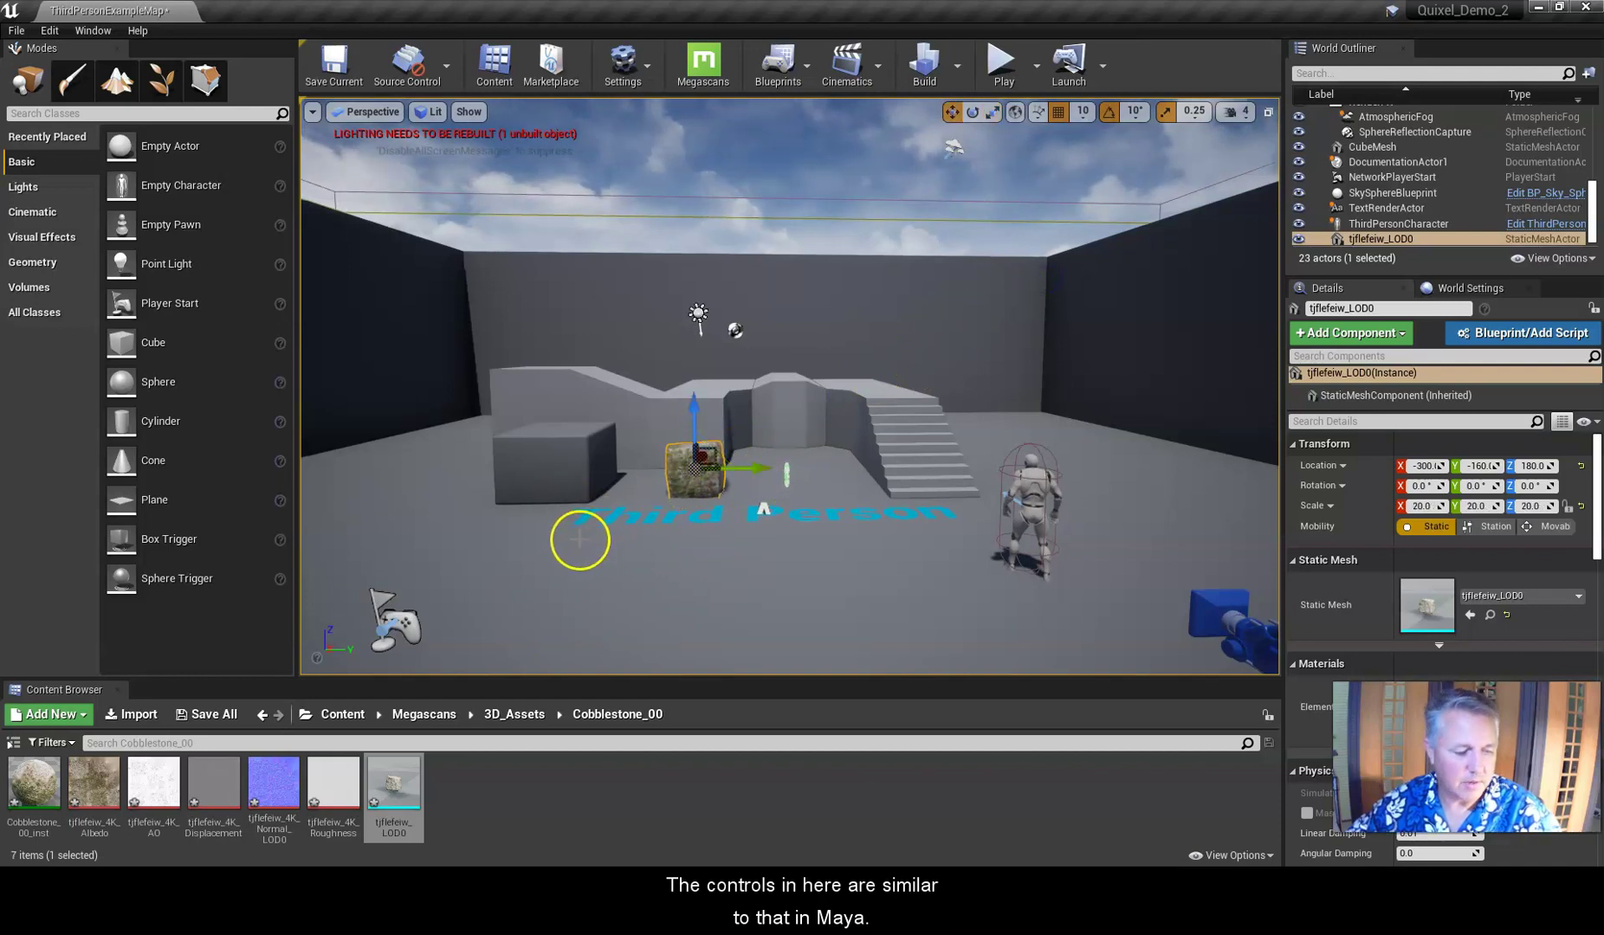
left_click_drag(692, 408, 699, 397)
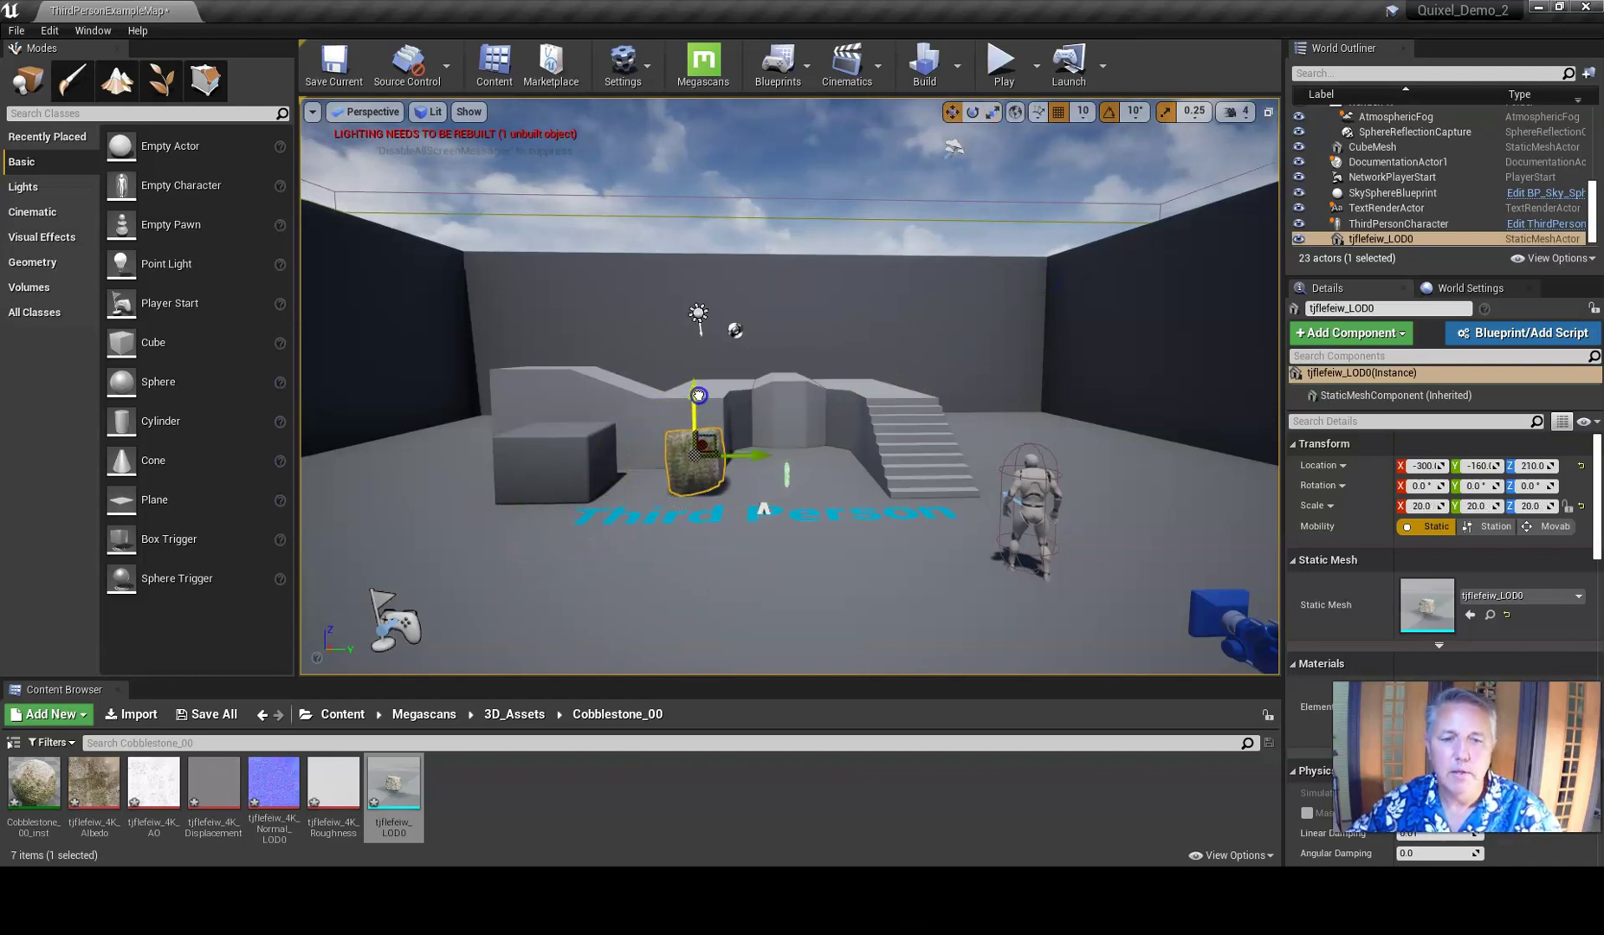
Play-test the level by running the character around the enlarged cobblestone to inspect it, and stop playing.
left_click_drag(811, 568, 891, 505, "alt")
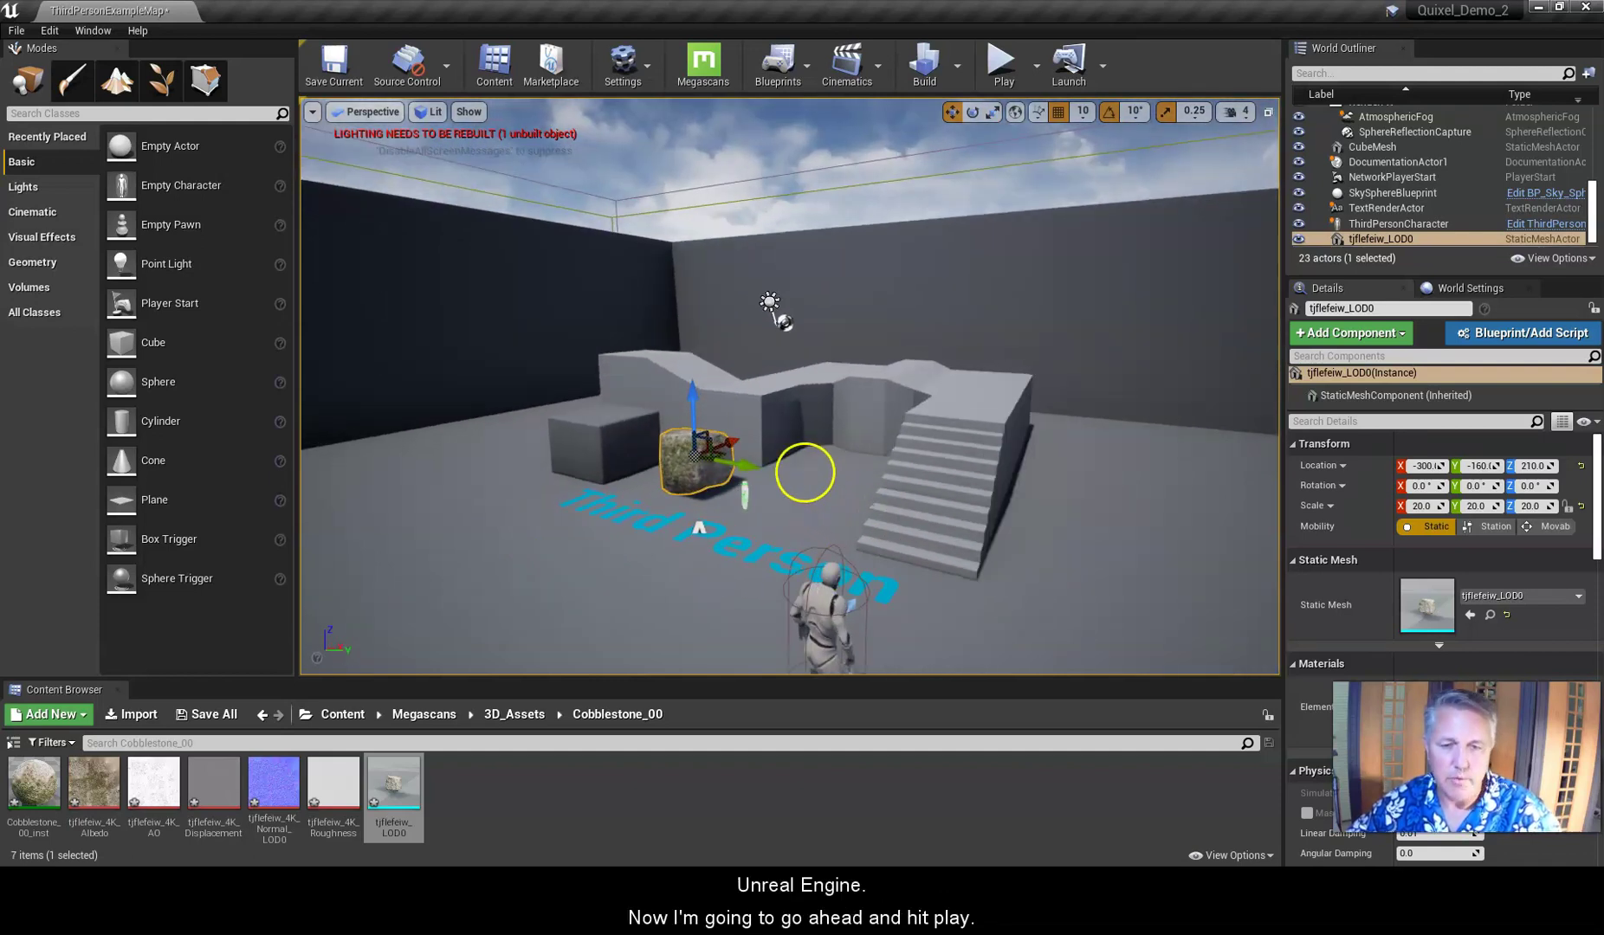
left_click(1001, 61)
left_click(702, 440)
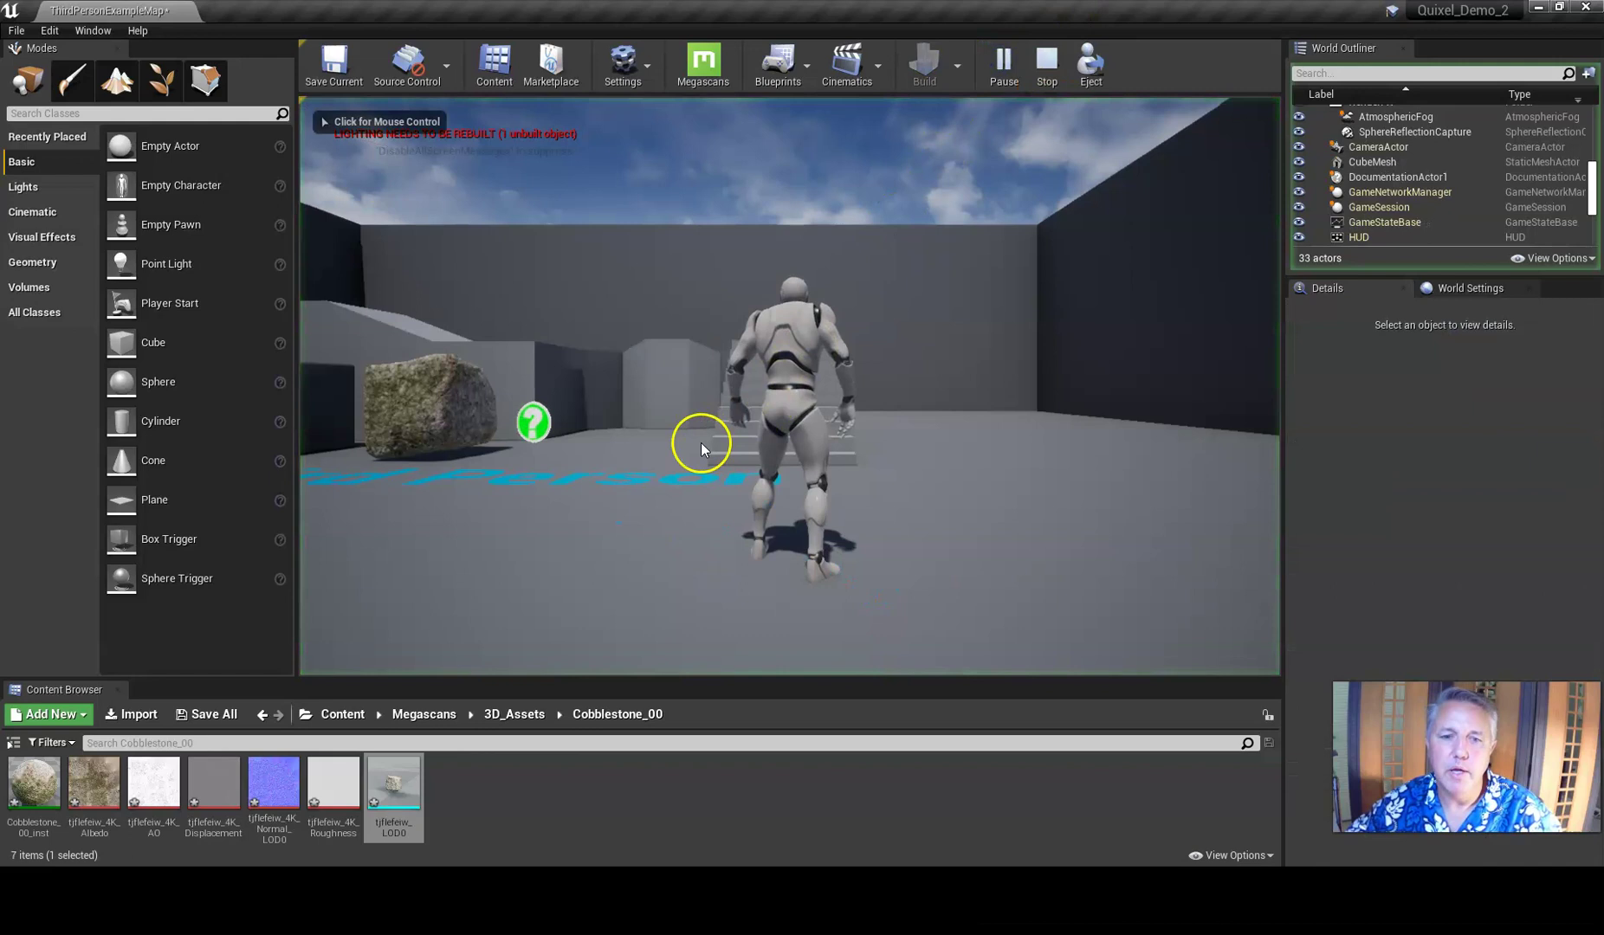
key("w")
key("w")
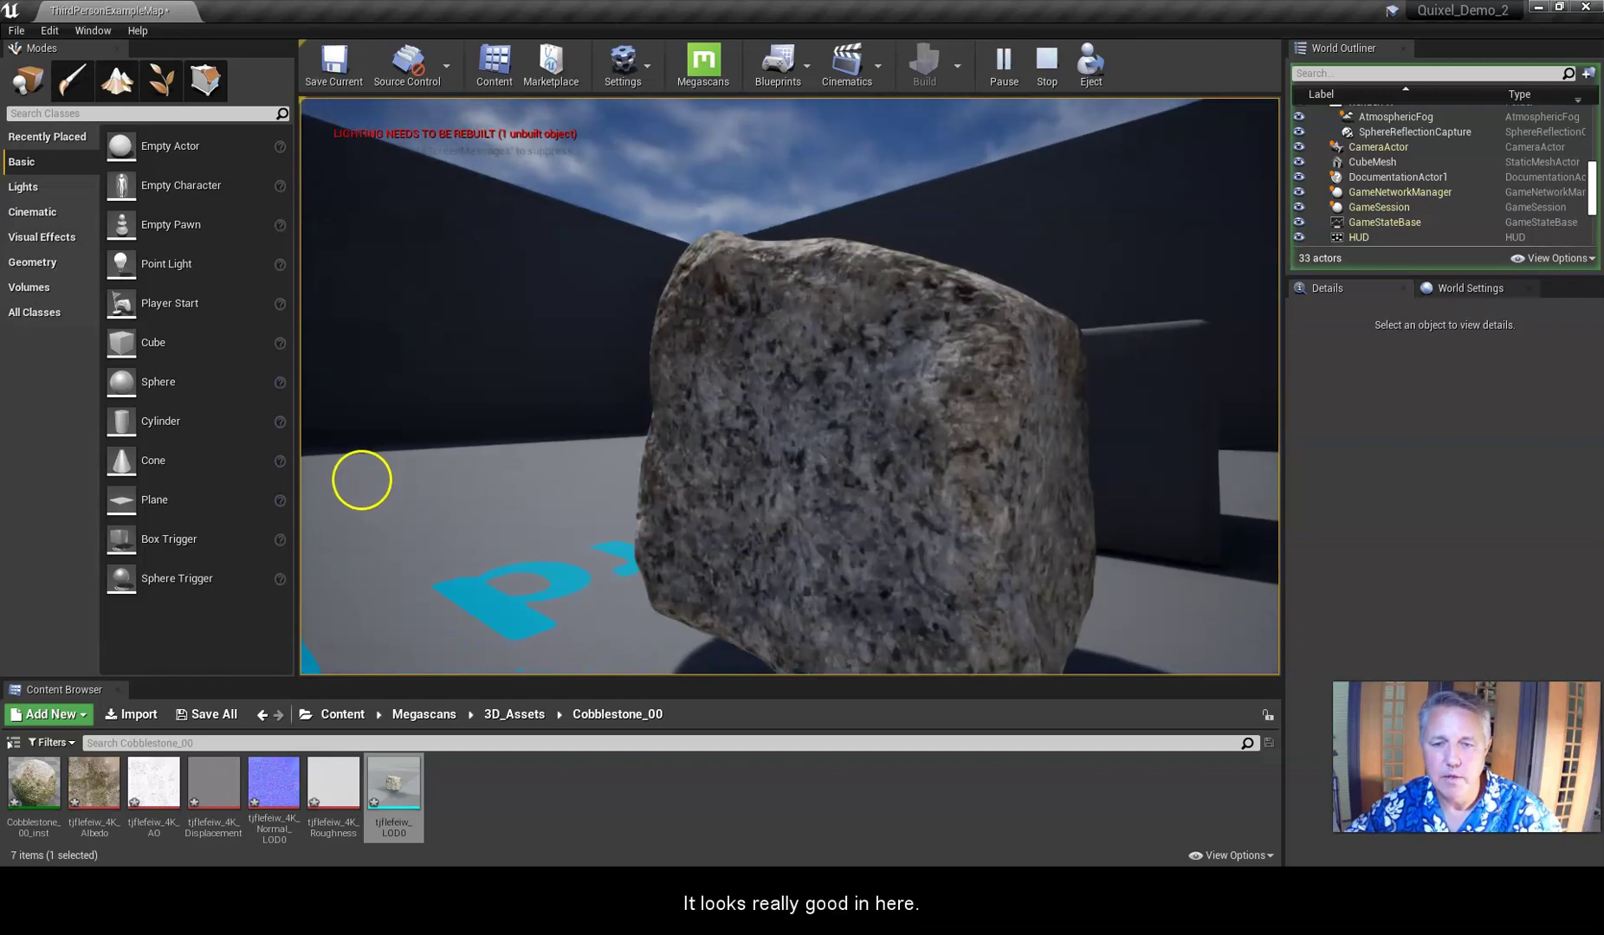
key("w")
key("w")
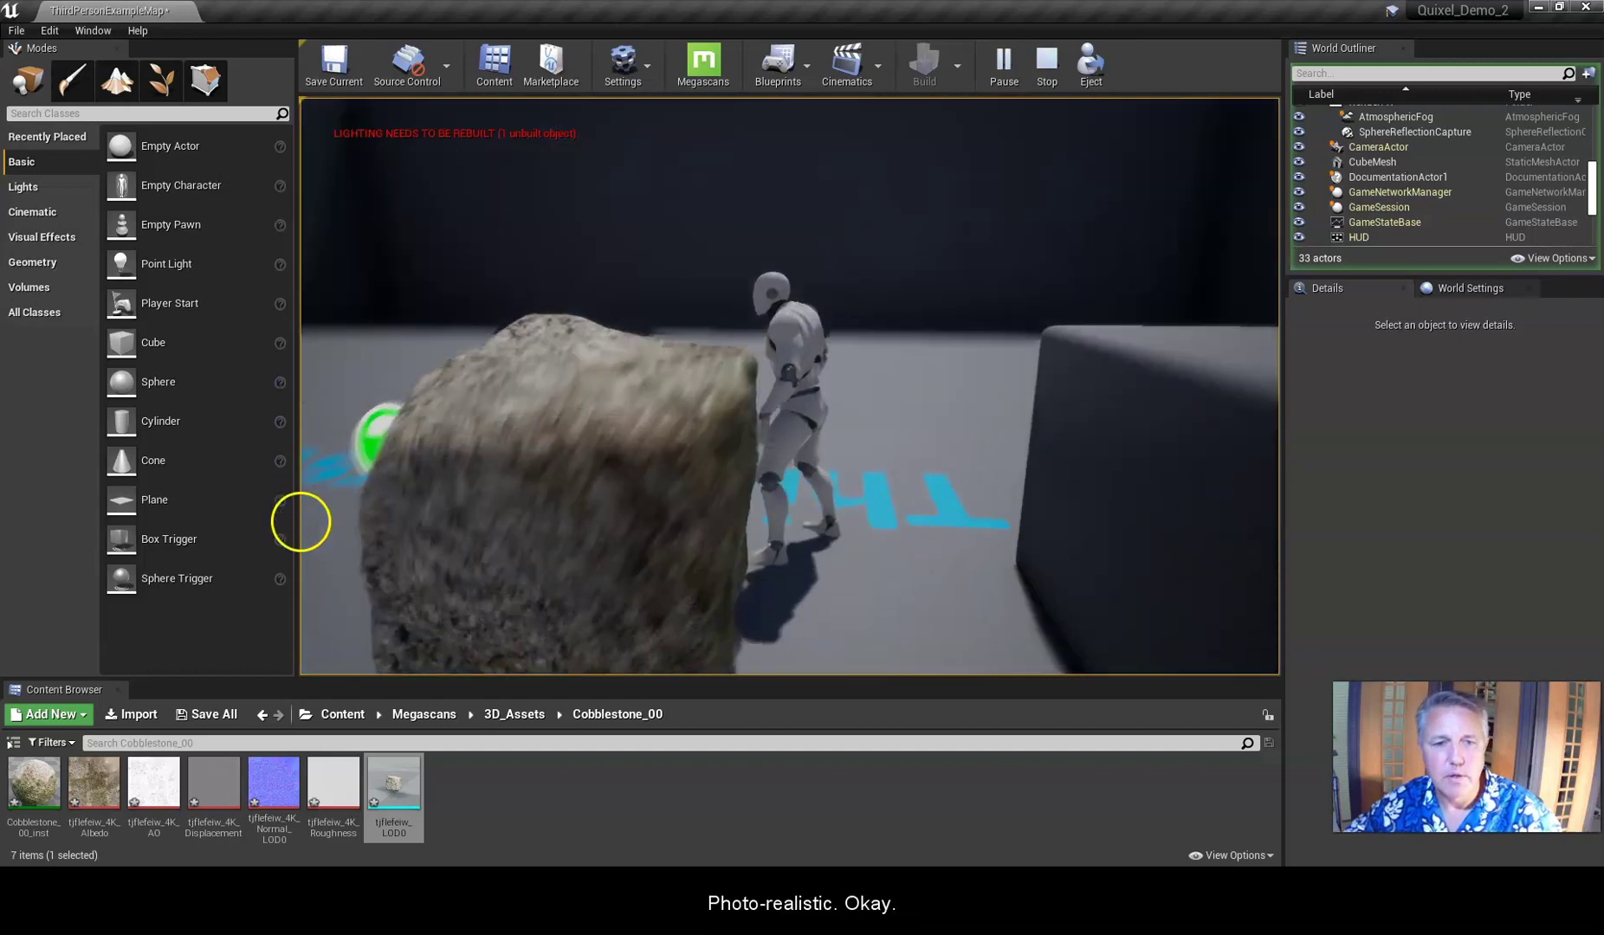
key("w")
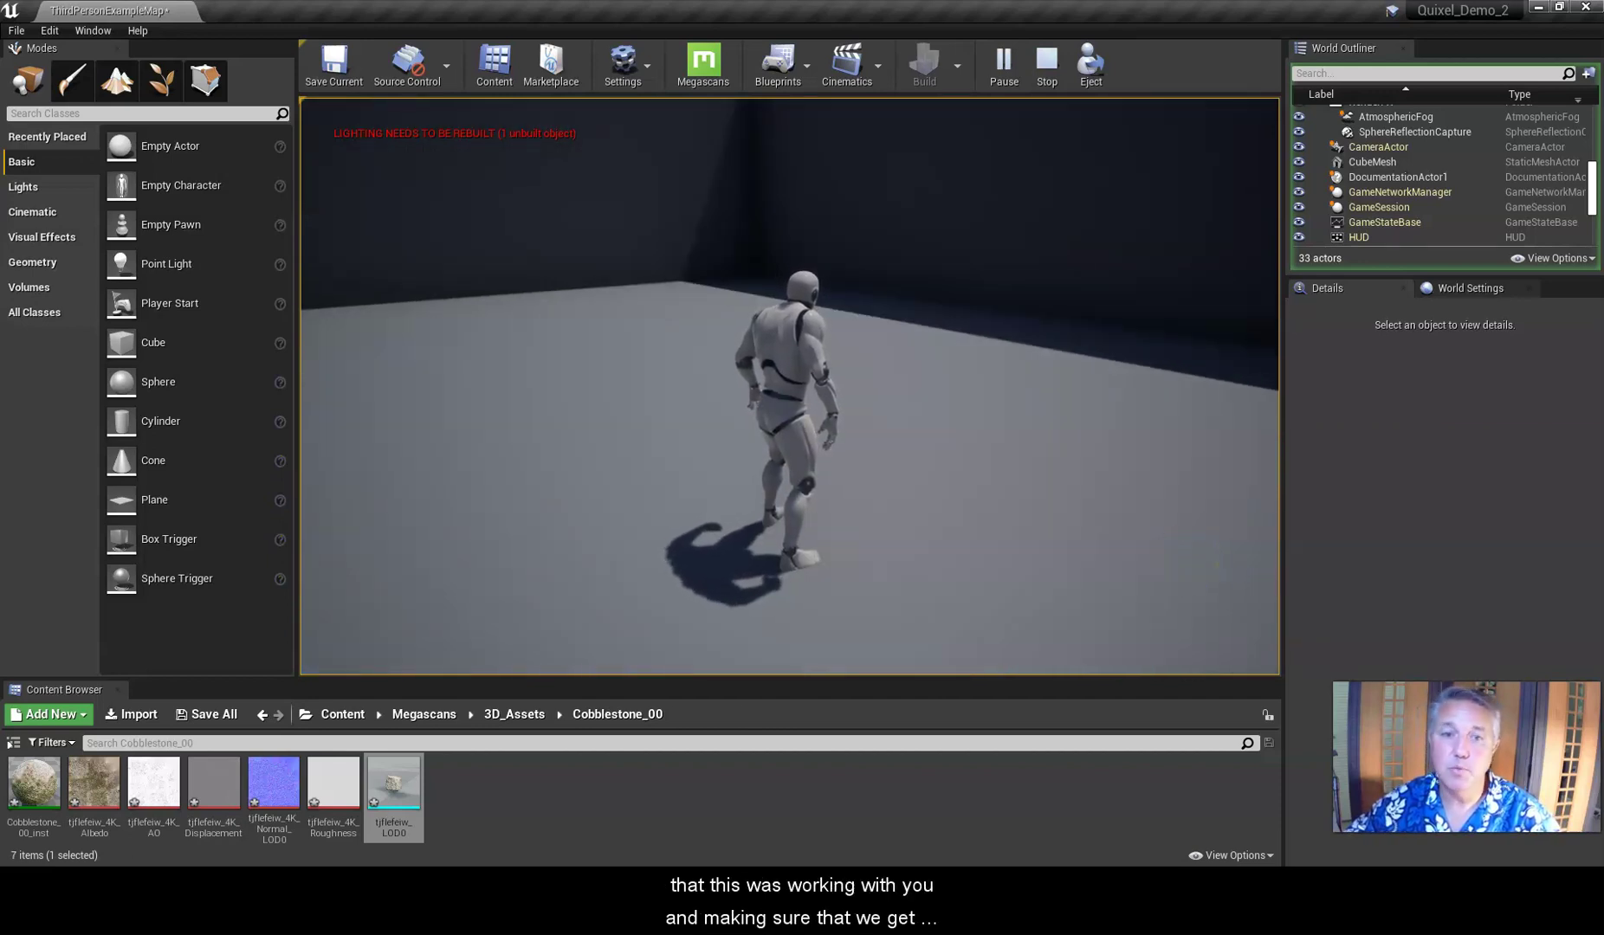
left_click(1116, 439)
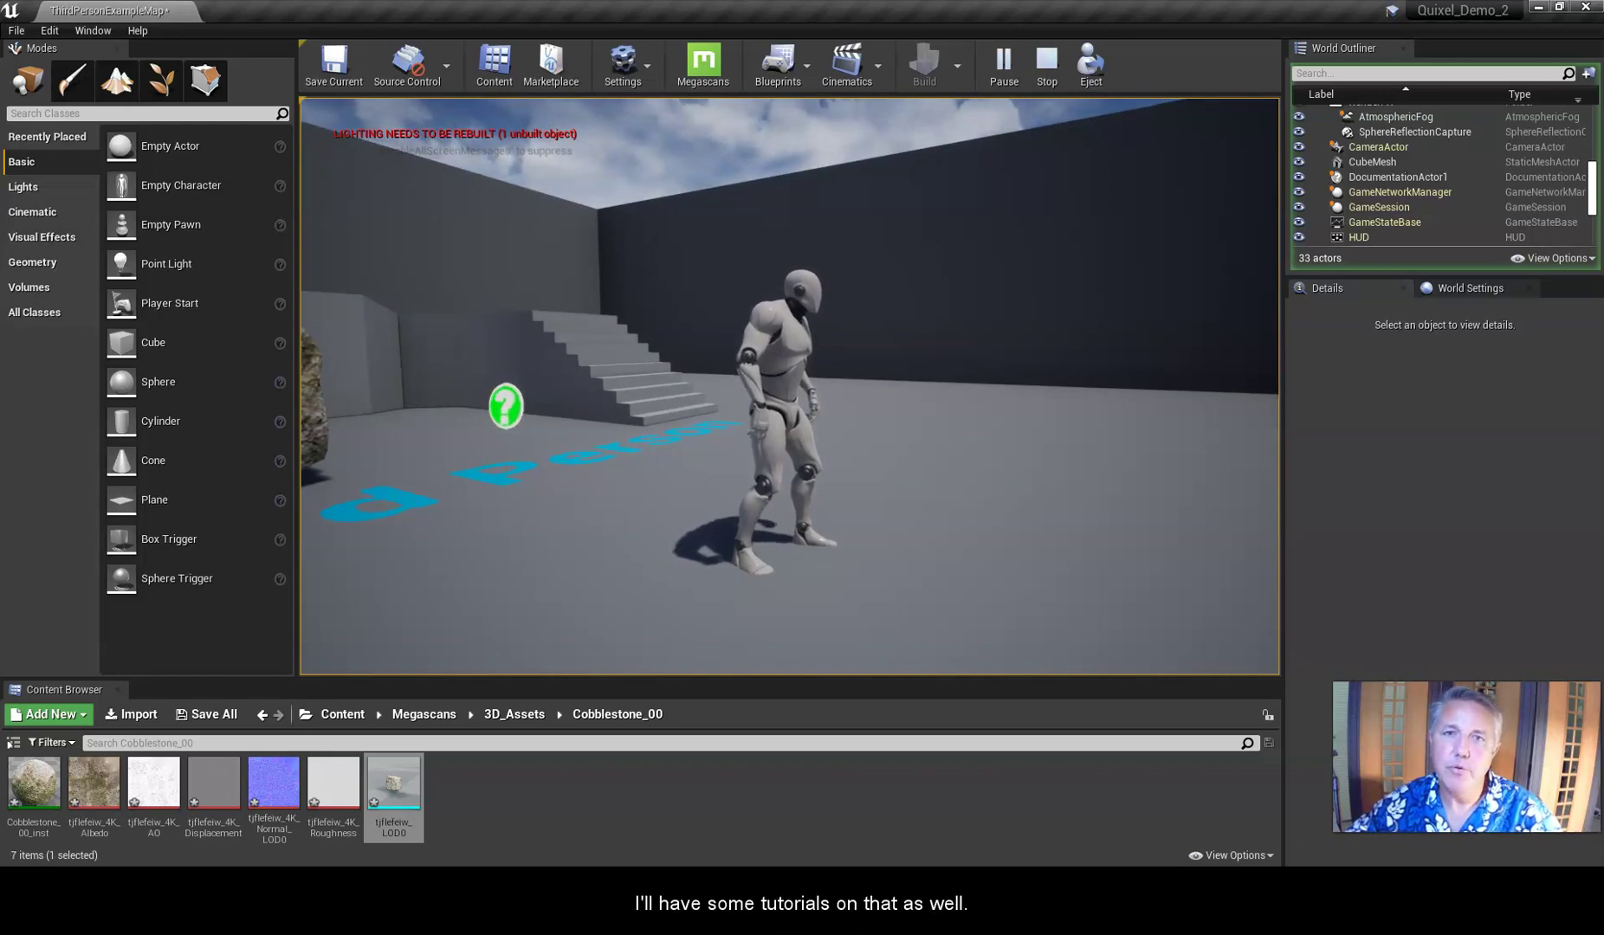
key("Escape")
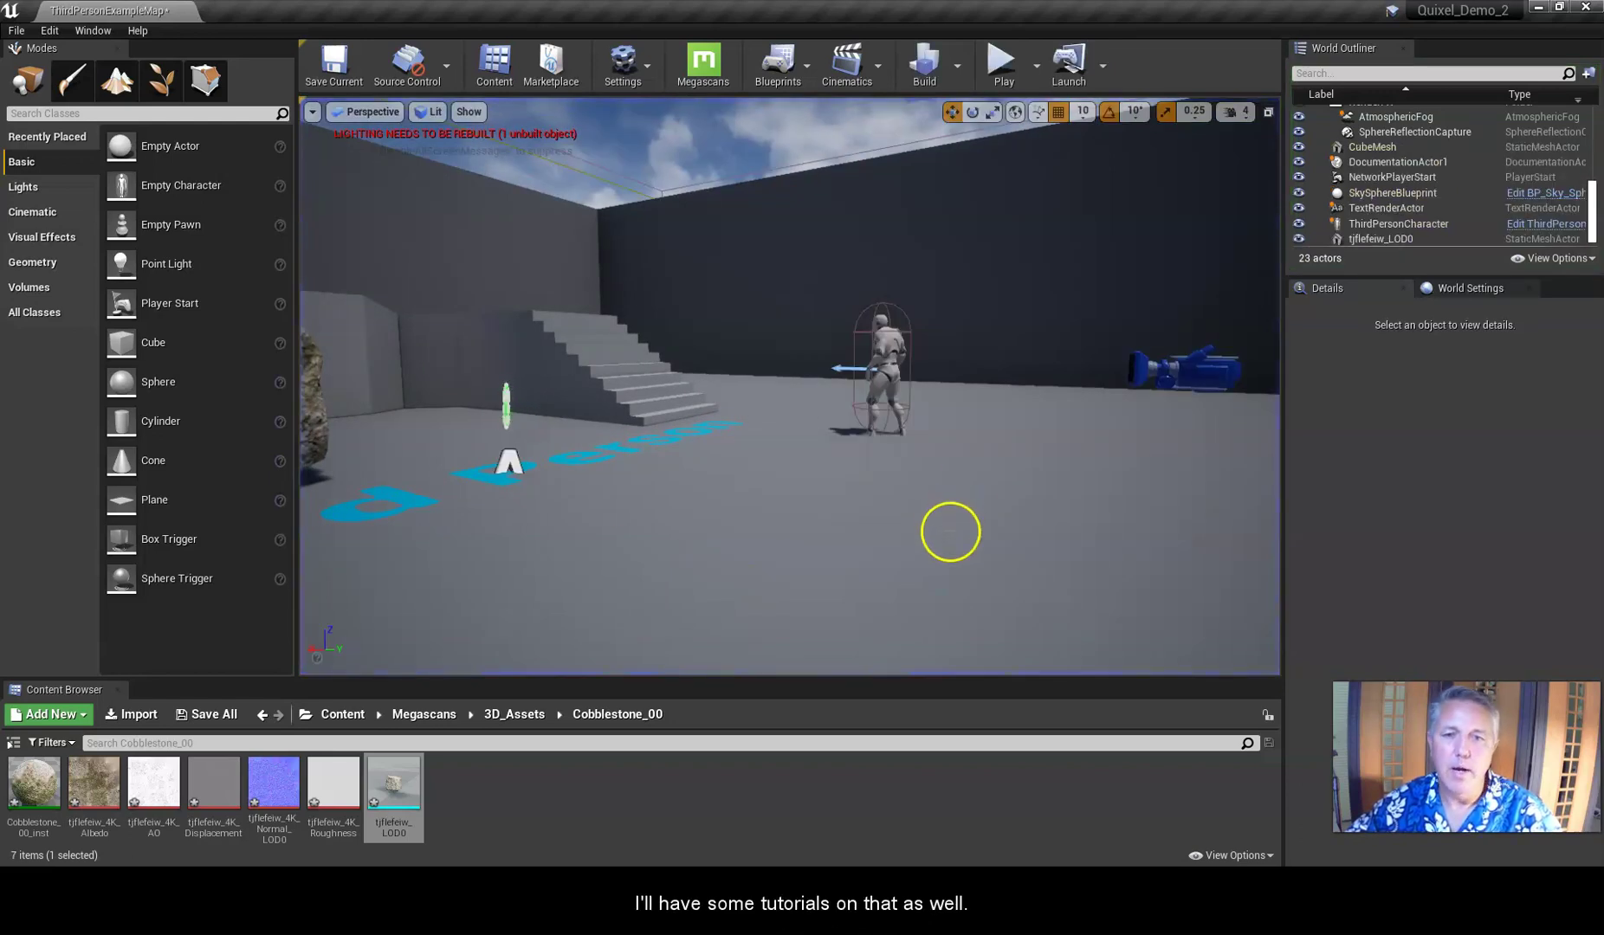